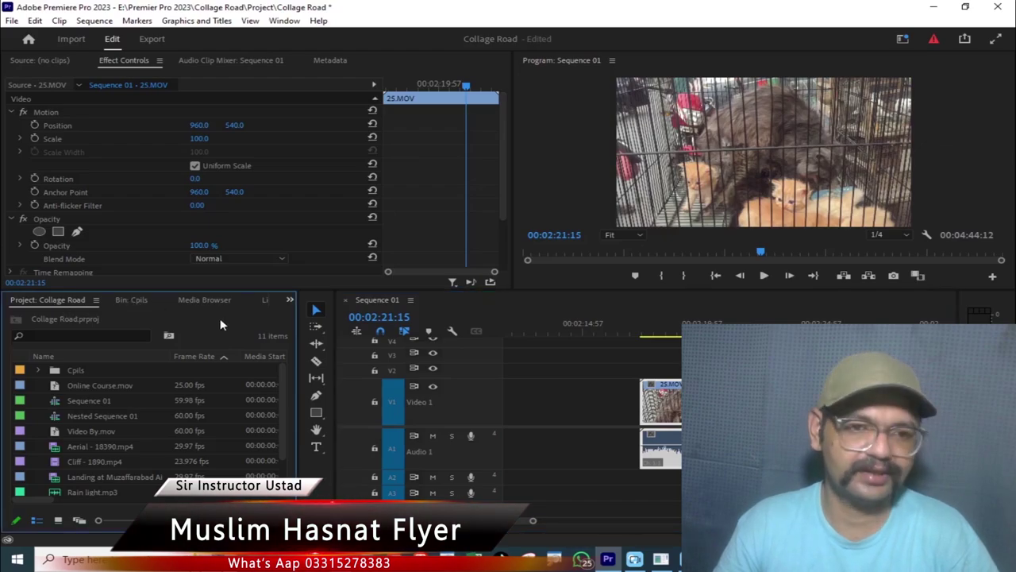
# - Toggle the Project panel full-size and back, bring the Effects panel forward, and adjust the panels
pyautogui.press('`')
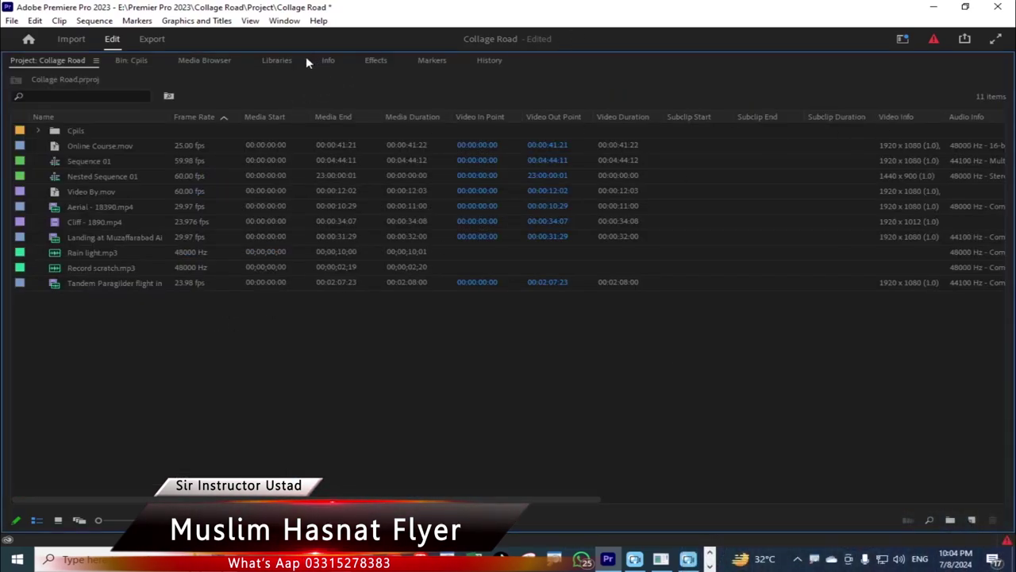
pyautogui.press('`')
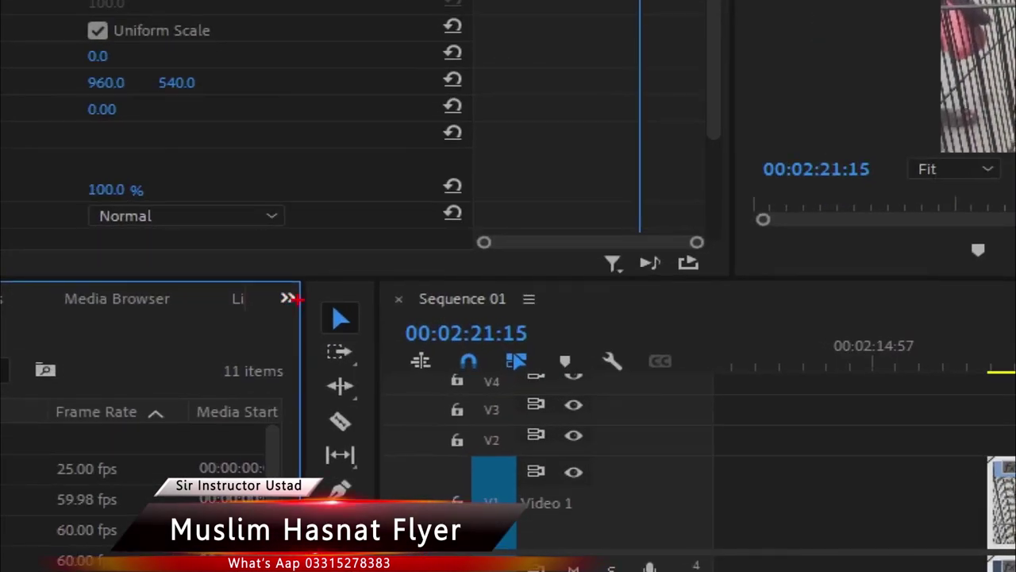
pyautogui.click(293, 299)
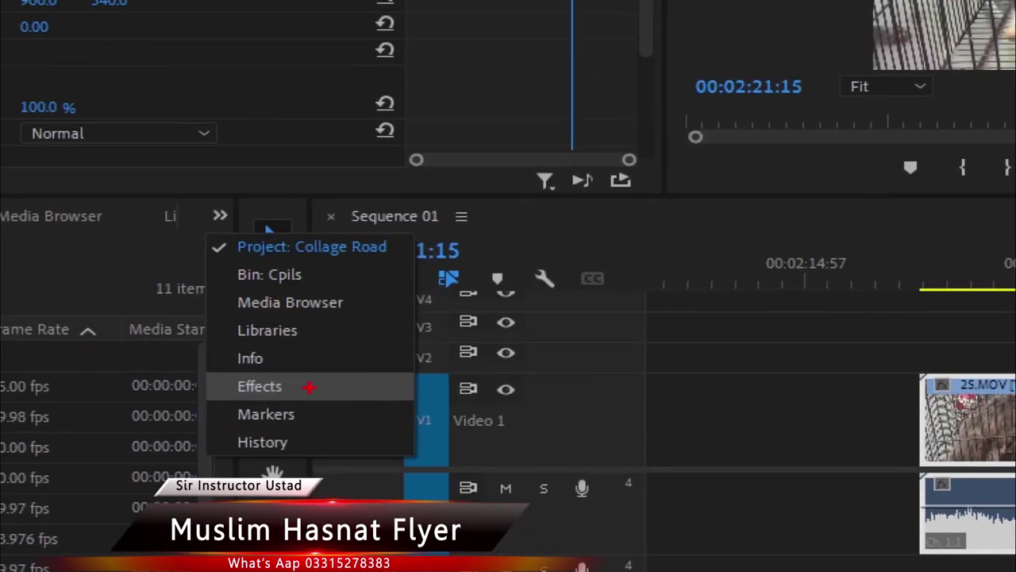
pyautogui.click(314, 386)
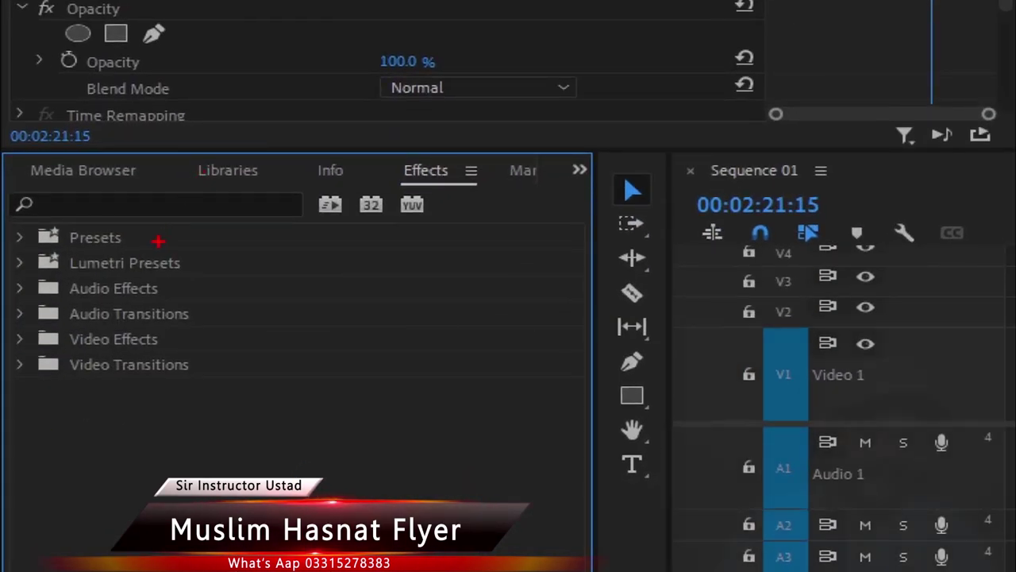
pyautogui.moveTo(470, 192); pyautogui.dragTo(223, 261)
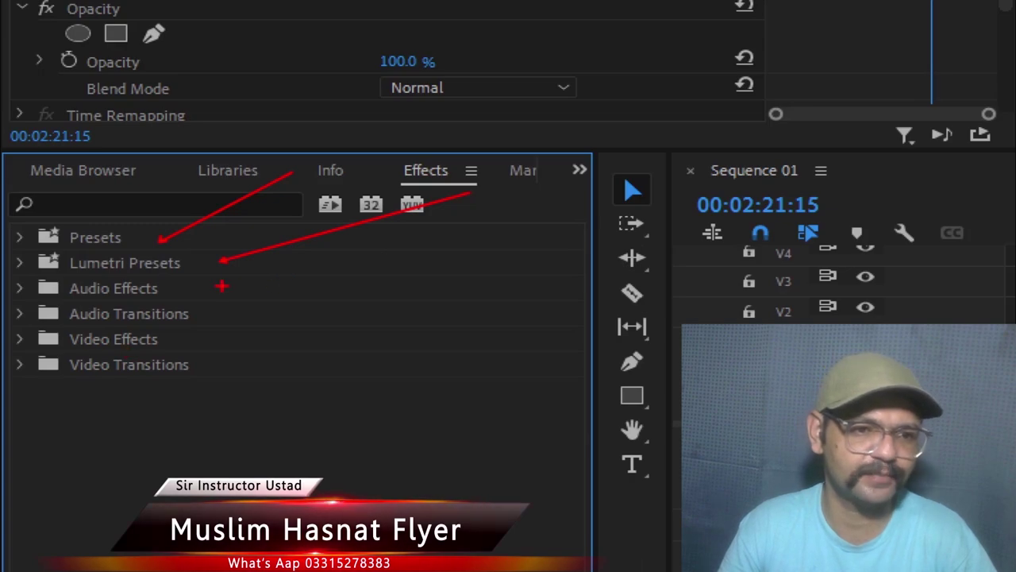
pyautogui.moveTo(209, 291); pyautogui.dragTo(497, 225)
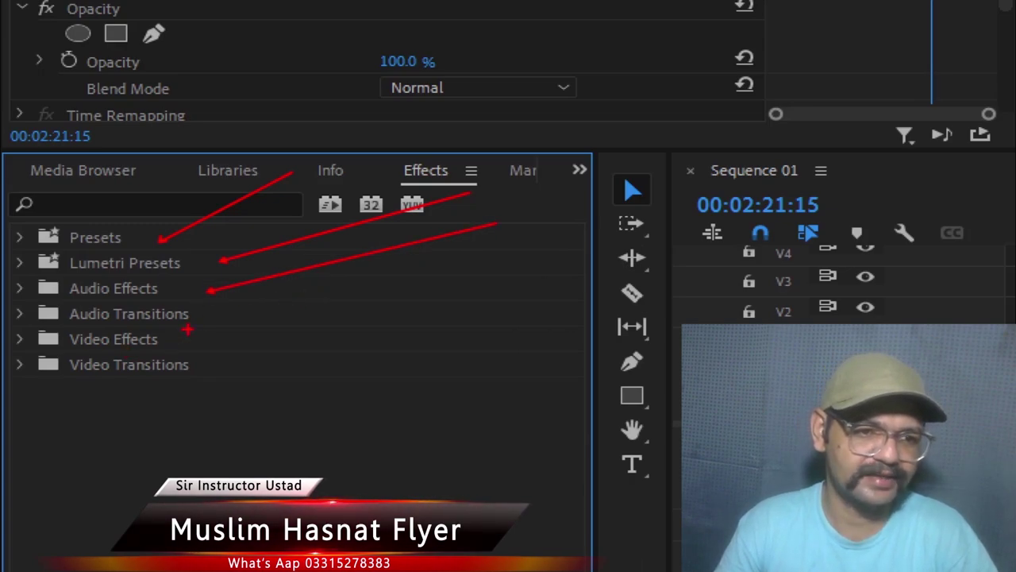
pyautogui.moveTo(232, 316); pyautogui.dragTo(385, 270)
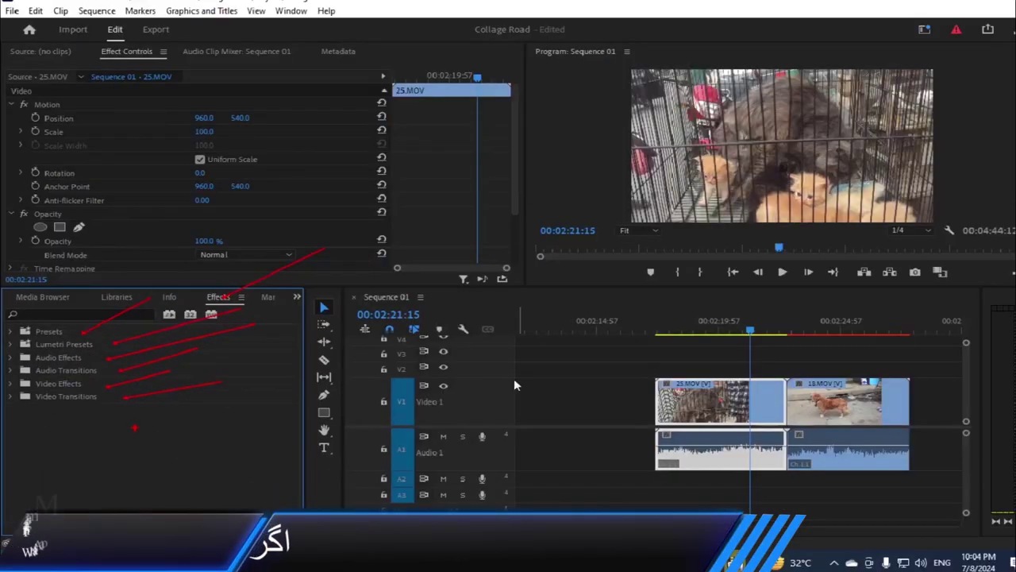
pyautogui.moveTo(739, 339); pyautogui.dragTo(780, 341)
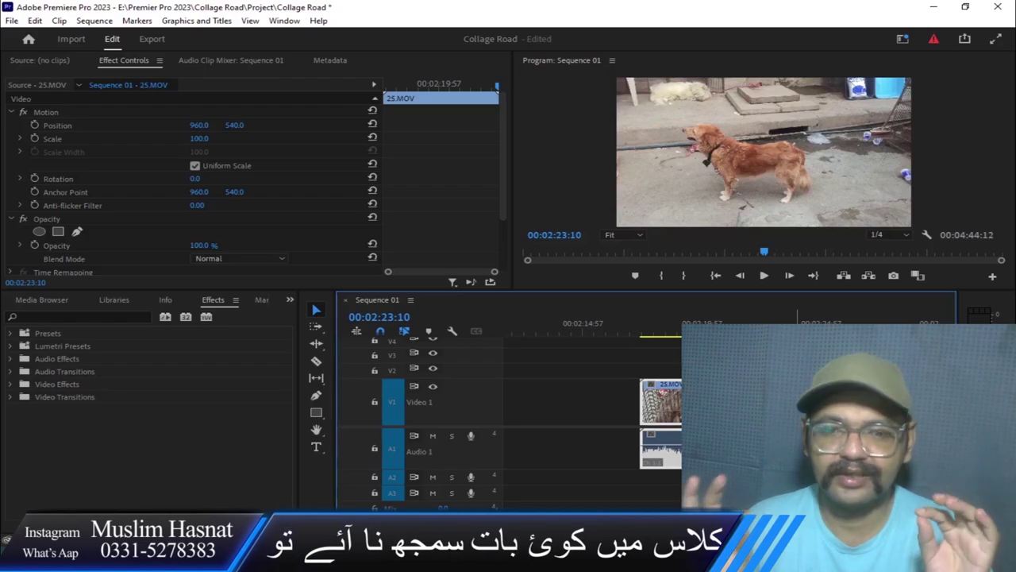
pyautogui.click(762, 331)
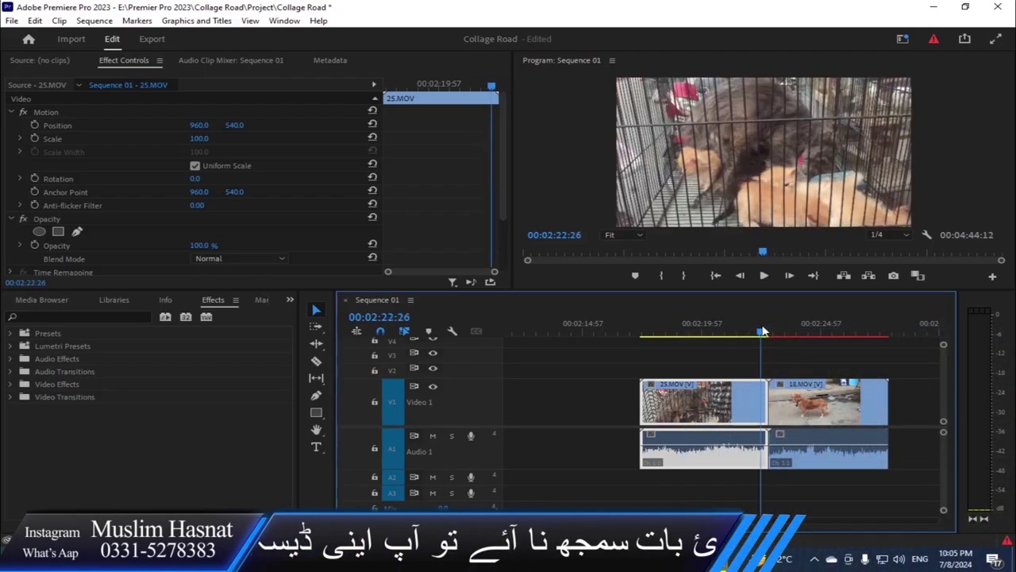
pyautogui.moveTo(762, 332); pyautogui.dragTo(757, 370)
pyautogui.click(987, 405)
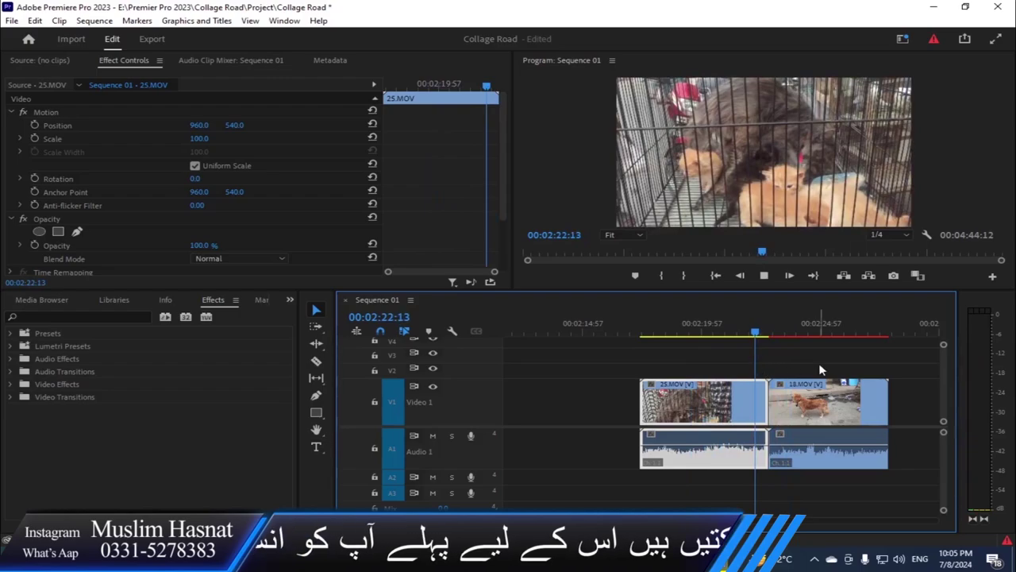
pyautogui.press('space')
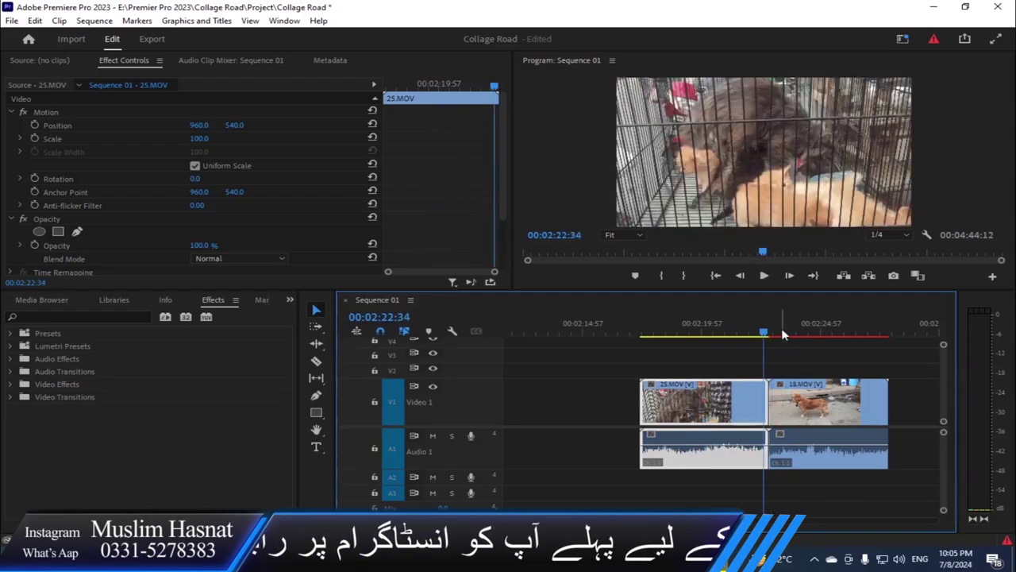
pyautogui.click(818, 333)
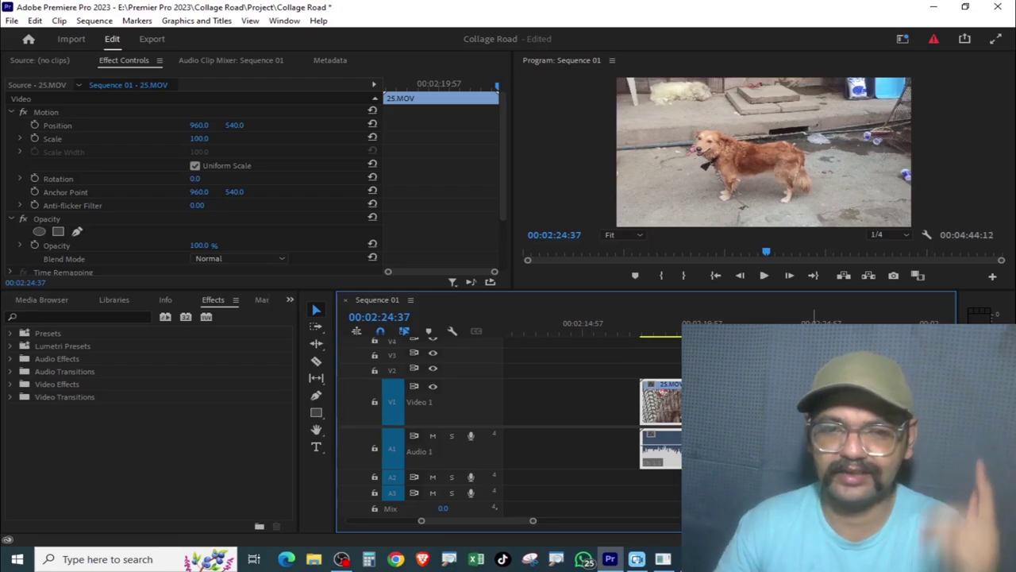
pyautogui.click(761, 329)
pyautogui.click(759, 329)
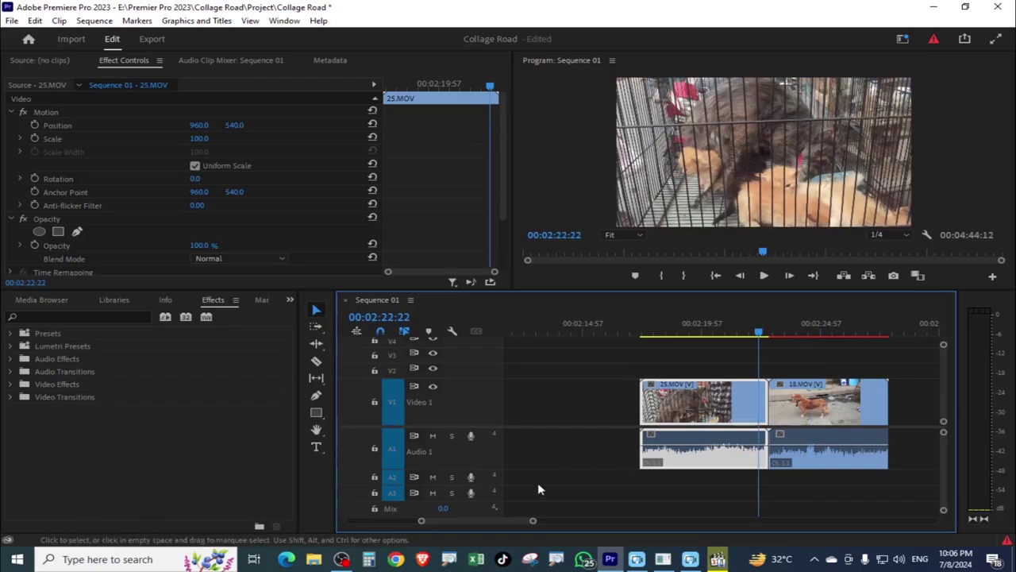
pyautogui.moveTo(534, 525); pyautogui.dragTo(535, 527)
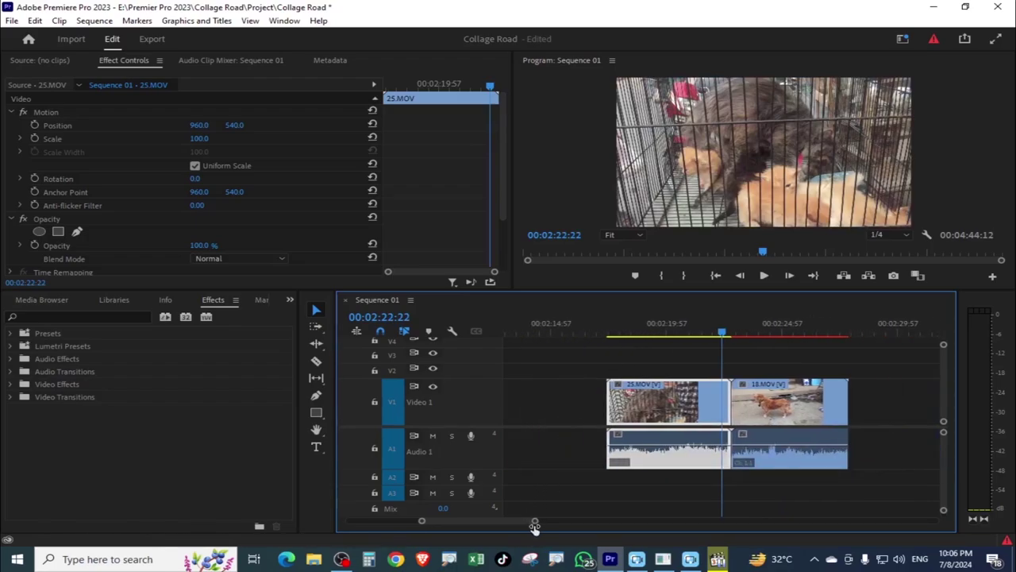
pyautogui.click(758, 331)
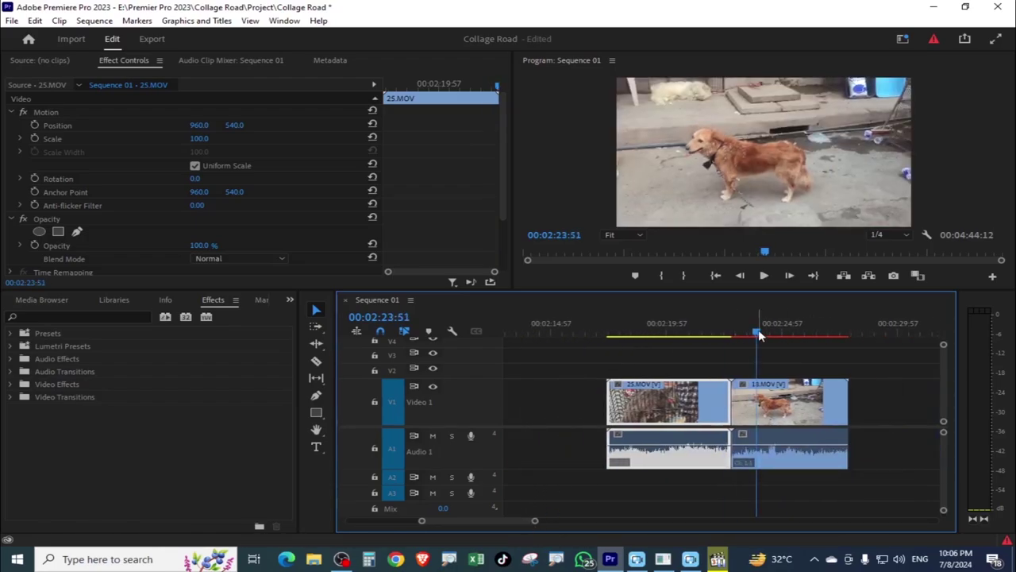
pyautogui.moveTo(759, 334); pyautogui.dragTo(738, 362)
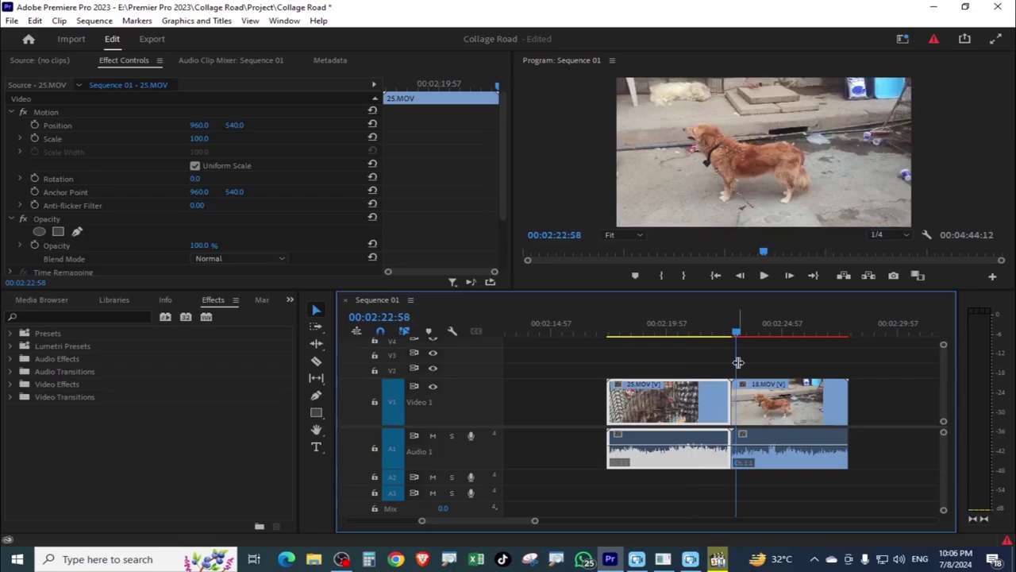
pyautogui.moveTo(736, 362); pyautogui.dragTo(743, 336)
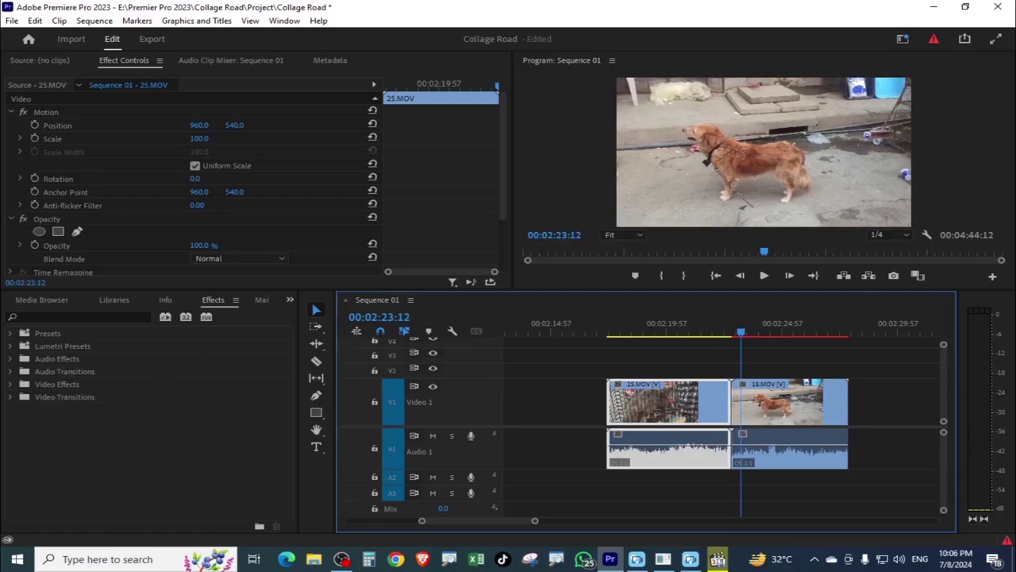
pyautogui.click(696, 333)
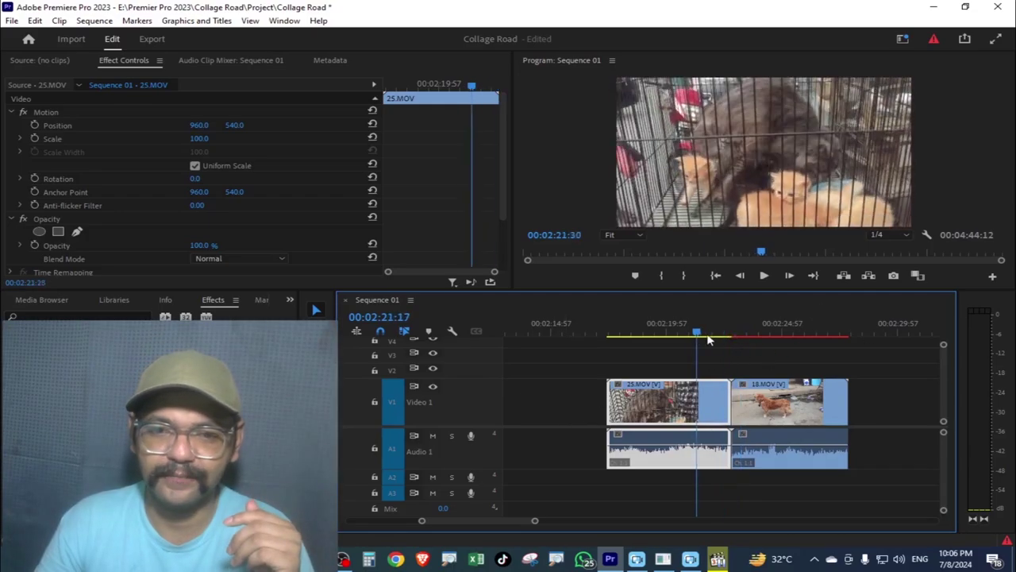
pyautogui.moveTo(709, 340); pyautogui.dragTo(756, 396)
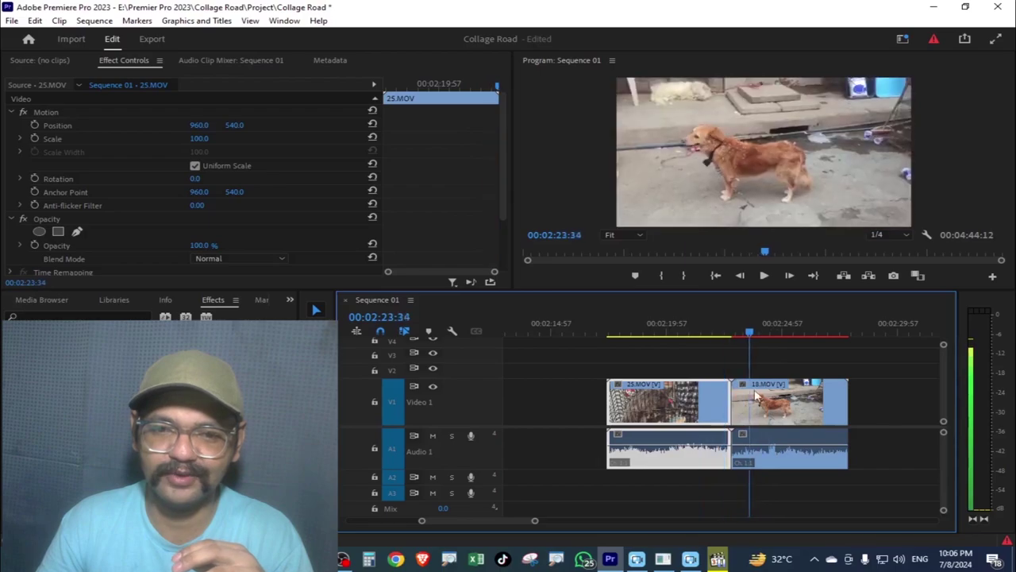
pyautogui.moveTo(756, 396); pyautogui.dragTo(767, 404)
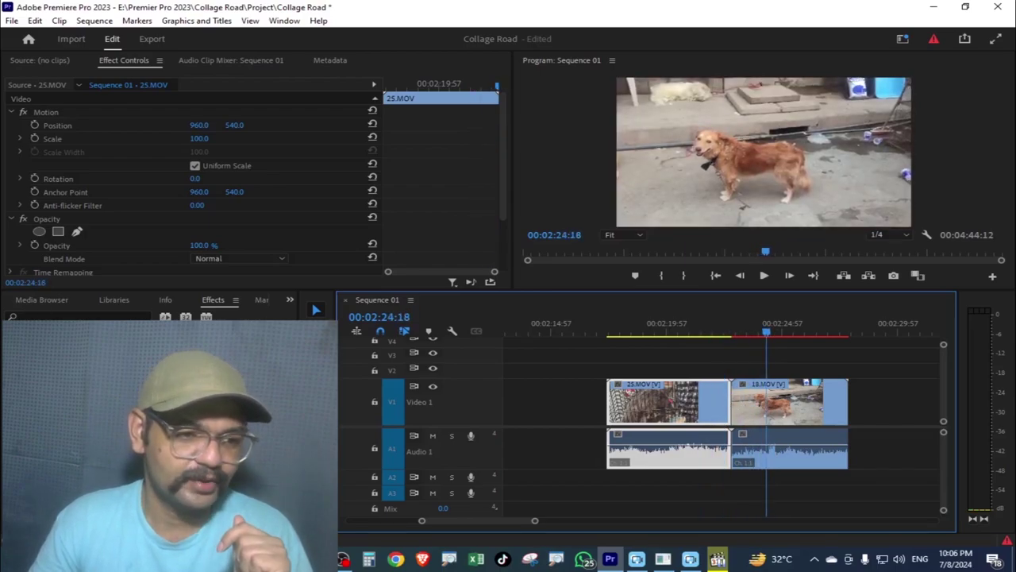
pyautogui.click(768, 403)
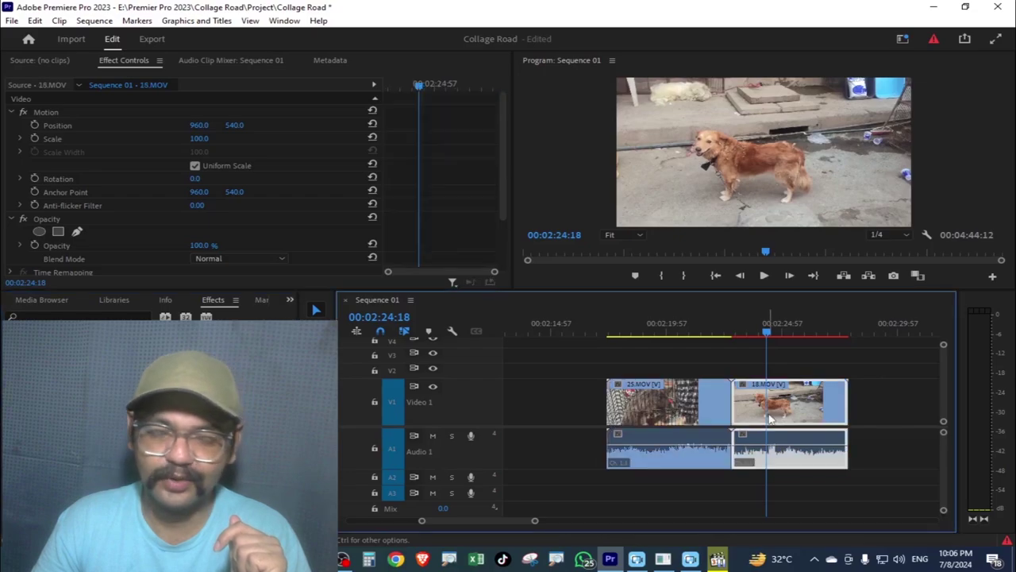
pyautogui.click(717, 367)
pyautogui.click(722, 360)
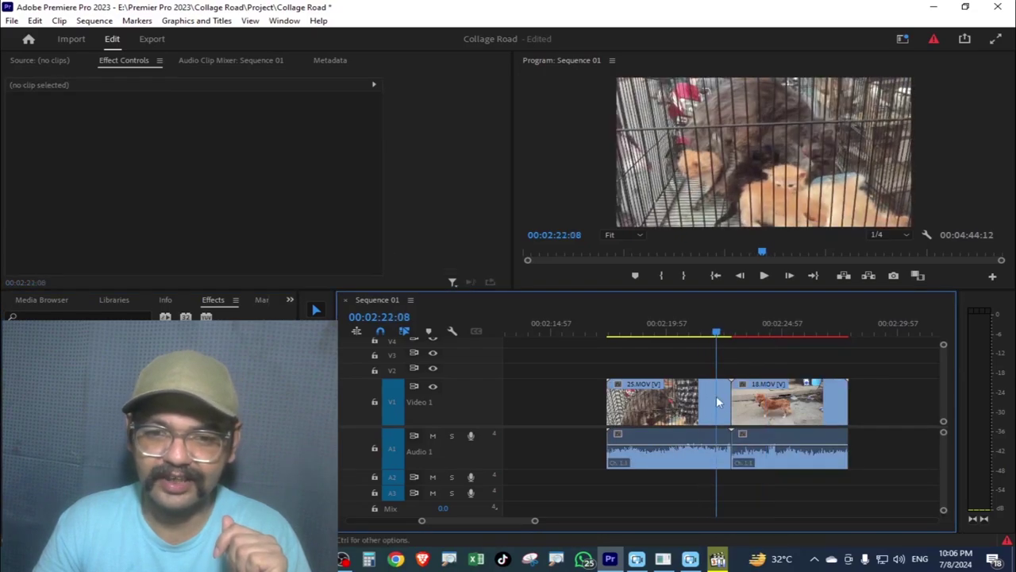
pyautogui.click(780, 405)
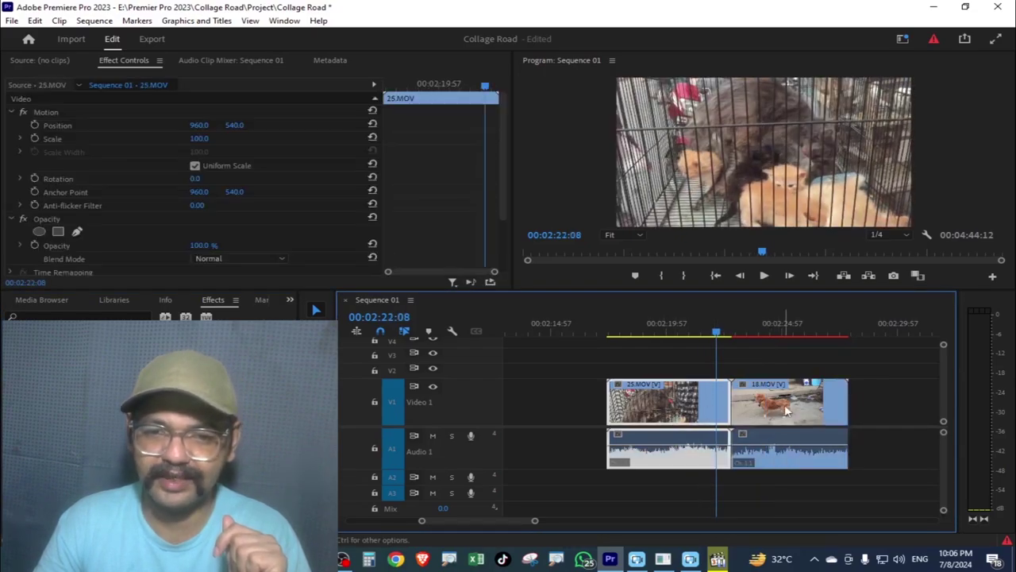
pyautogui.click(725, 332)
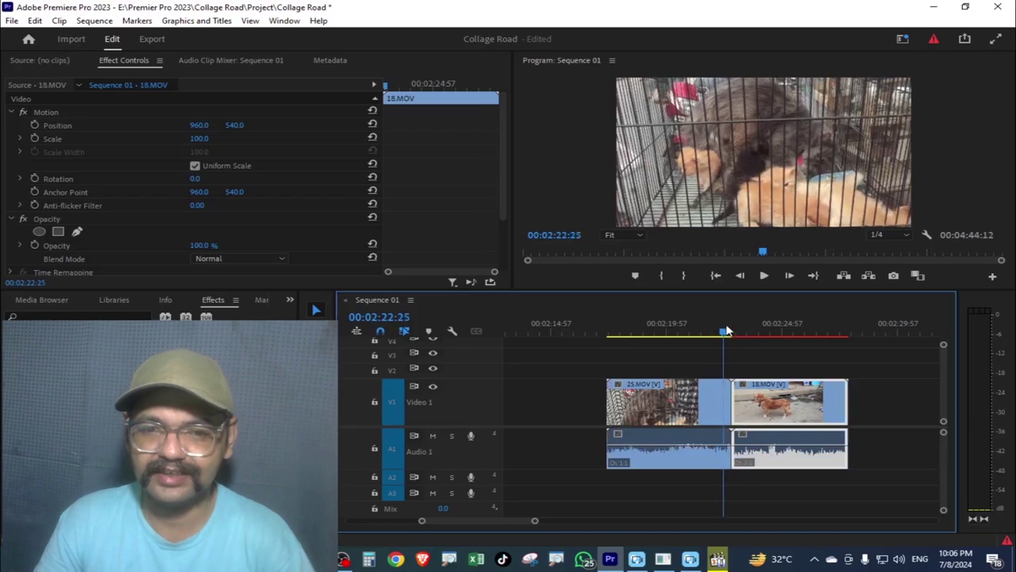
pyautogui.moveTo(729, 332); pyautogui.dragTo(733, 332)
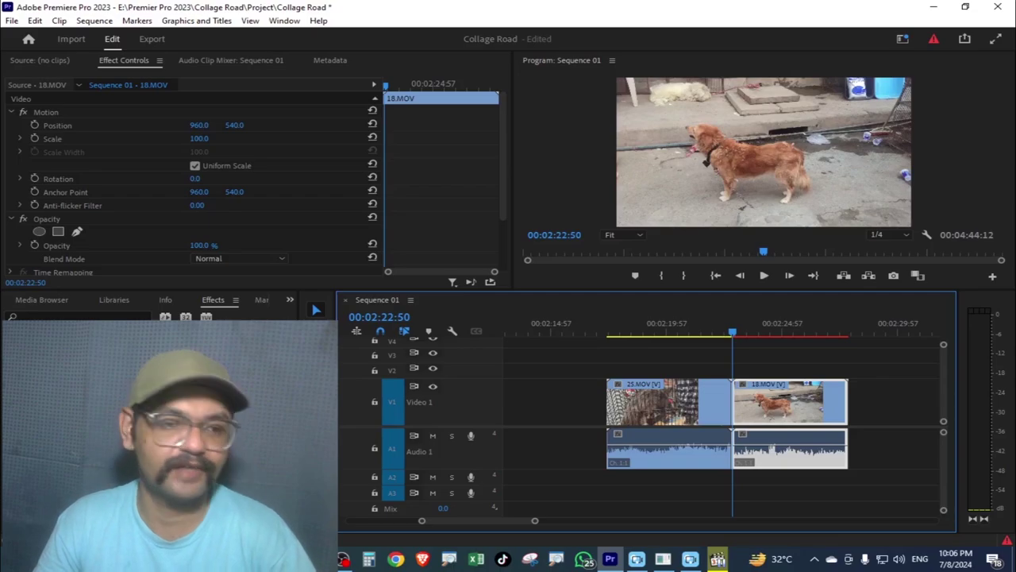
pyautogui.hotkey('shift', '7')
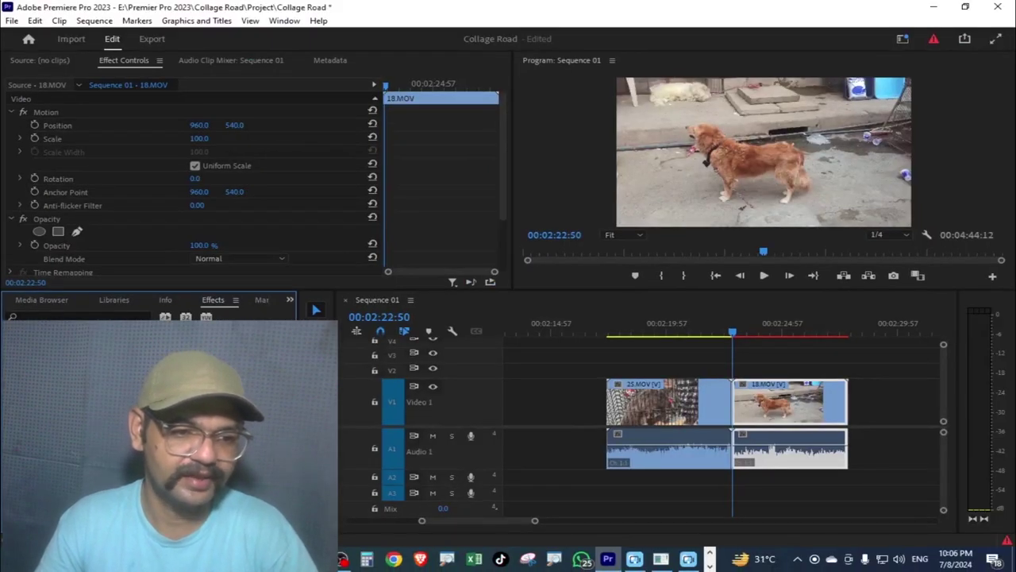
# - Drop Cross Dissolve on the 25.MOV–18.MOV cut, accept the media warning, and lengthen it to 00:00:03:04
pyautogui.moveTo(747, 421); pyautogui.dragTo(736, 405)
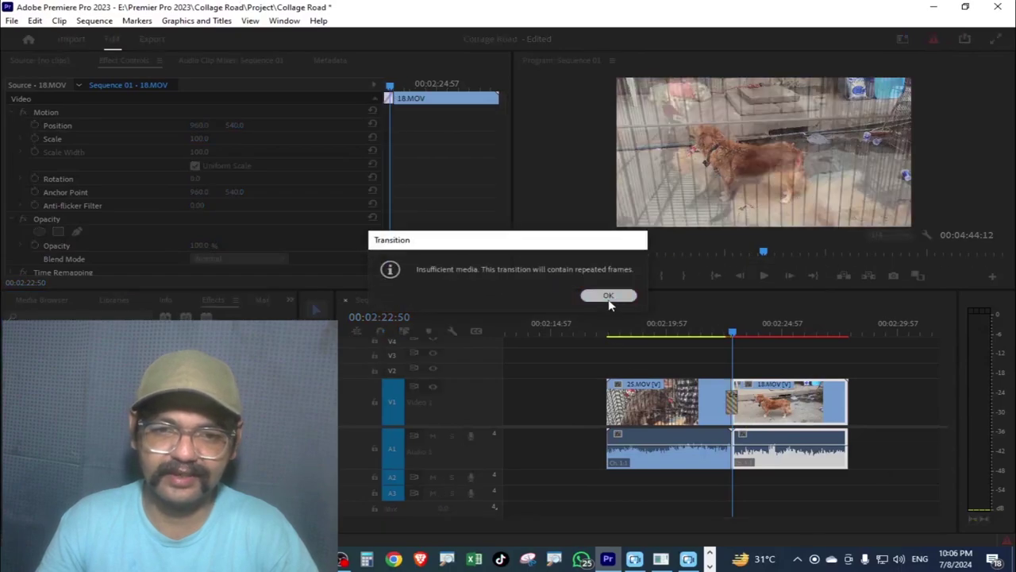
pyautogui.click(609, 301)
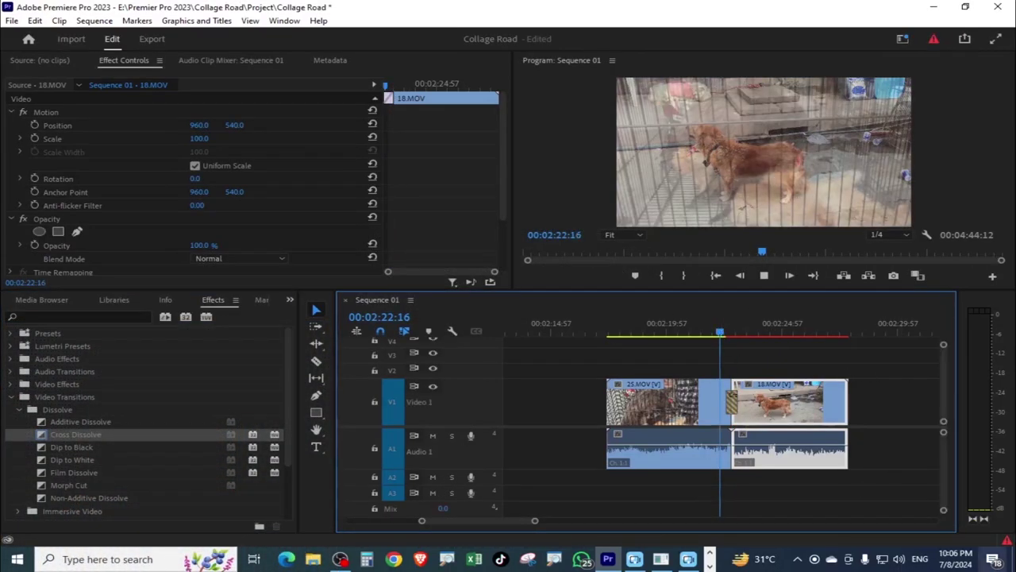
pyautogui.press('space')
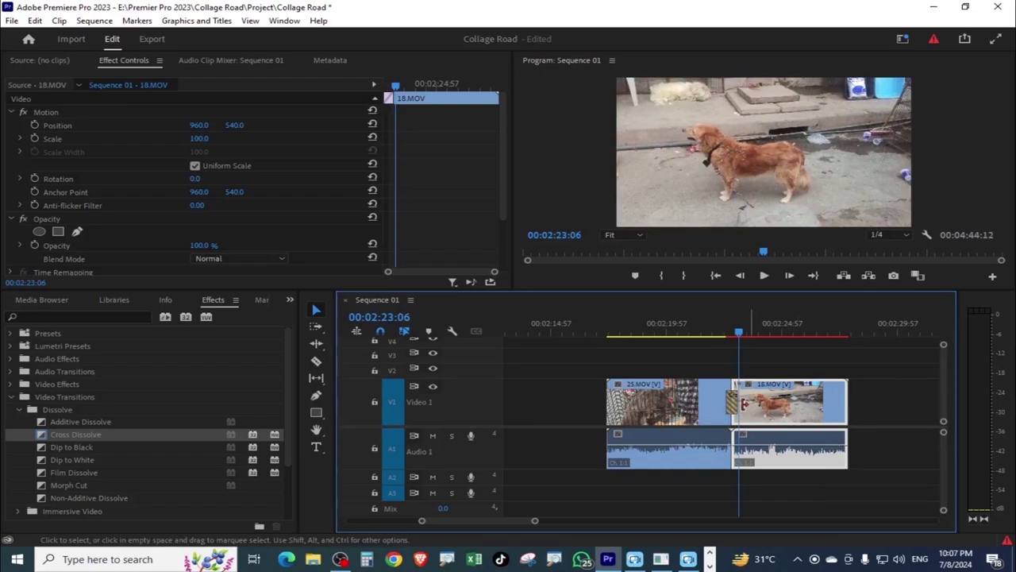
pyautogui.moveTo(732, 403); pyautogui.dragTo(706, 388)
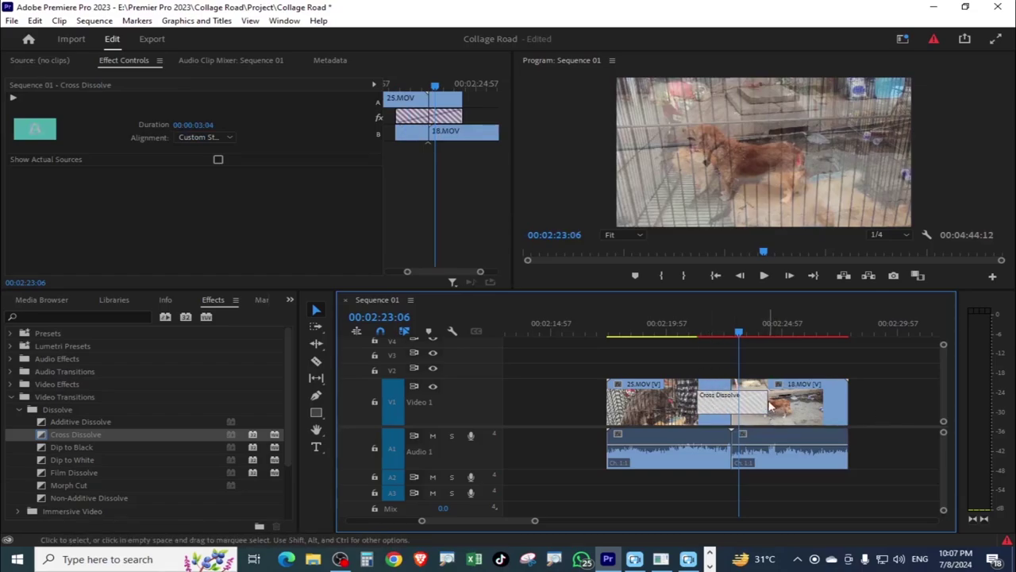
# - Lengthen the Cross Dissolve into both 18.MOV and 25.MOV, then play it back
pyautogui.moveTo(764, 401); pyautogui.dragTo(783, 405)
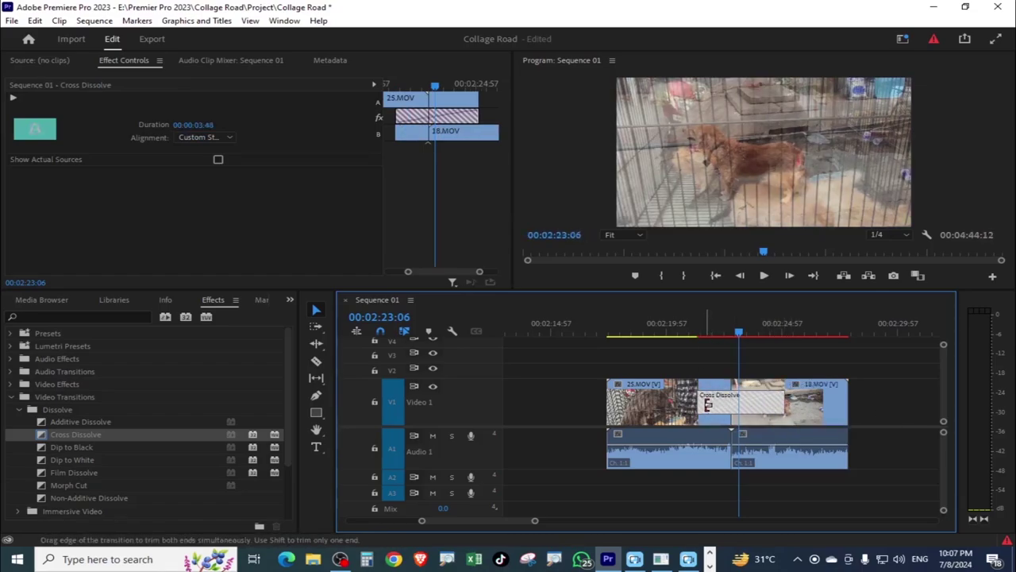
pyautogui.moveTo(708, 405); pyautogui.dragTo(679, 405)
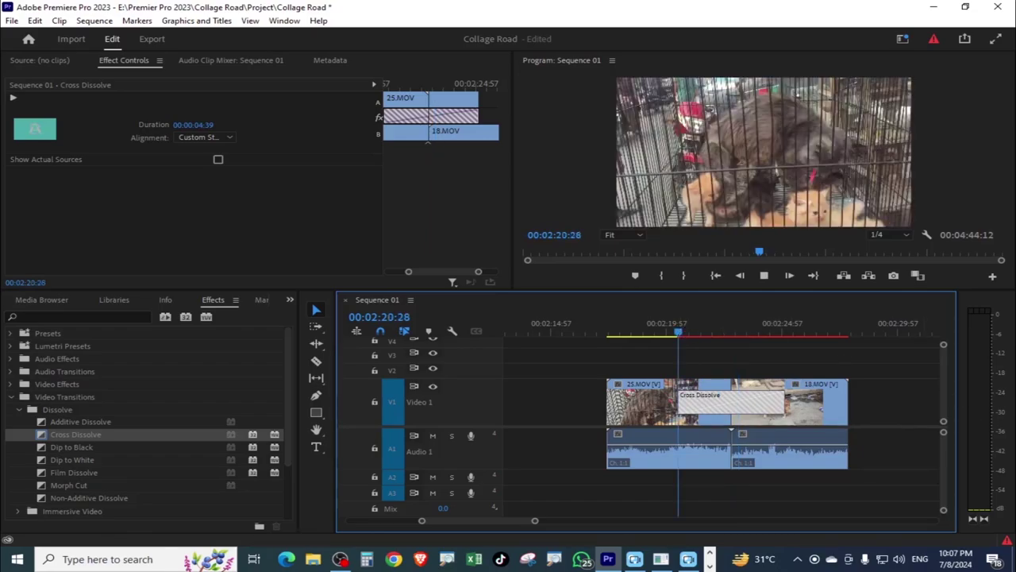
pyautogui.press('space')
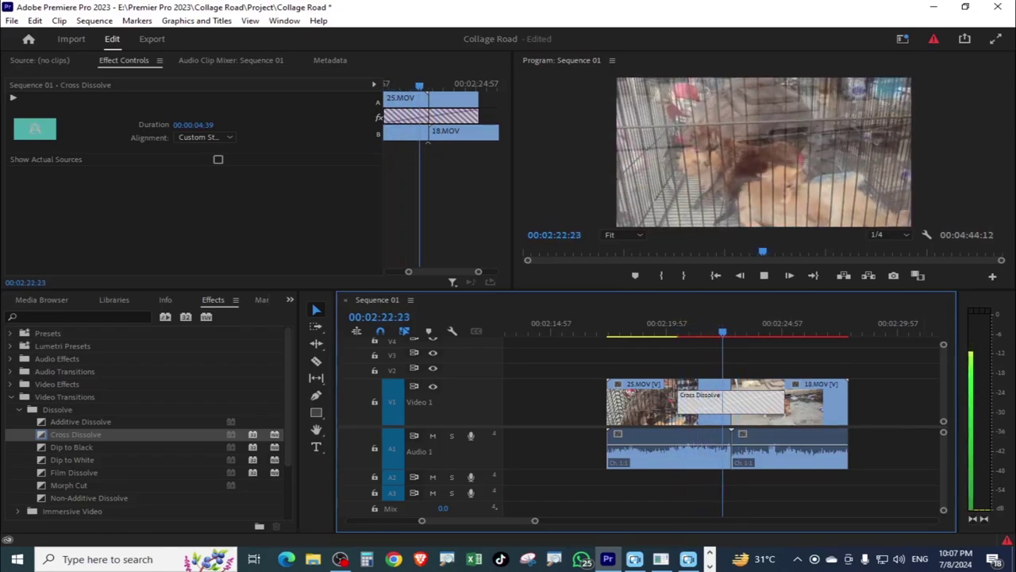
pyautogui.press('space')
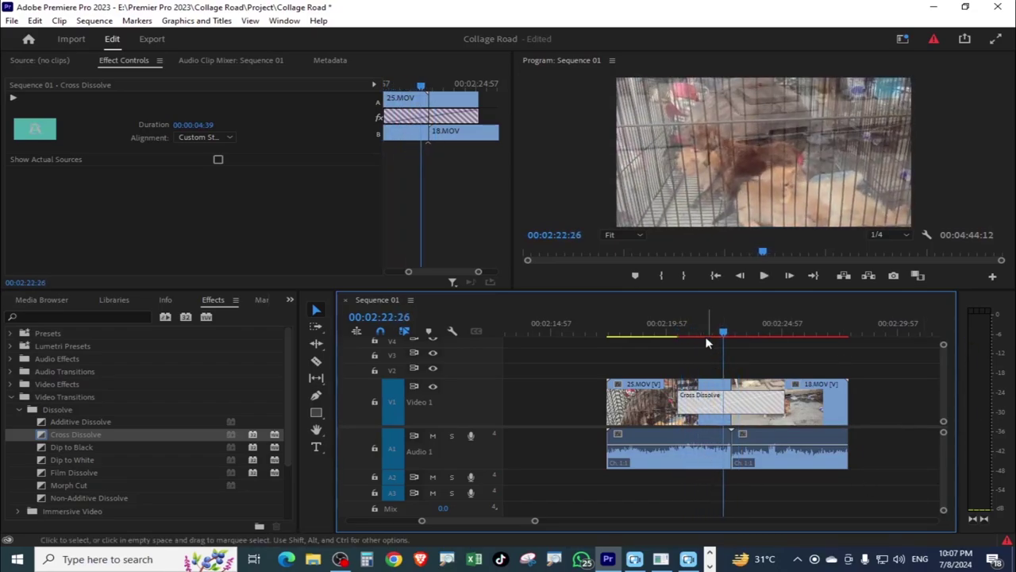
# - Scrub through the transition frames around the cut into the dog shot
pyautogui.moveTo(724, 333); pyautogui.dragTo(739, 433)
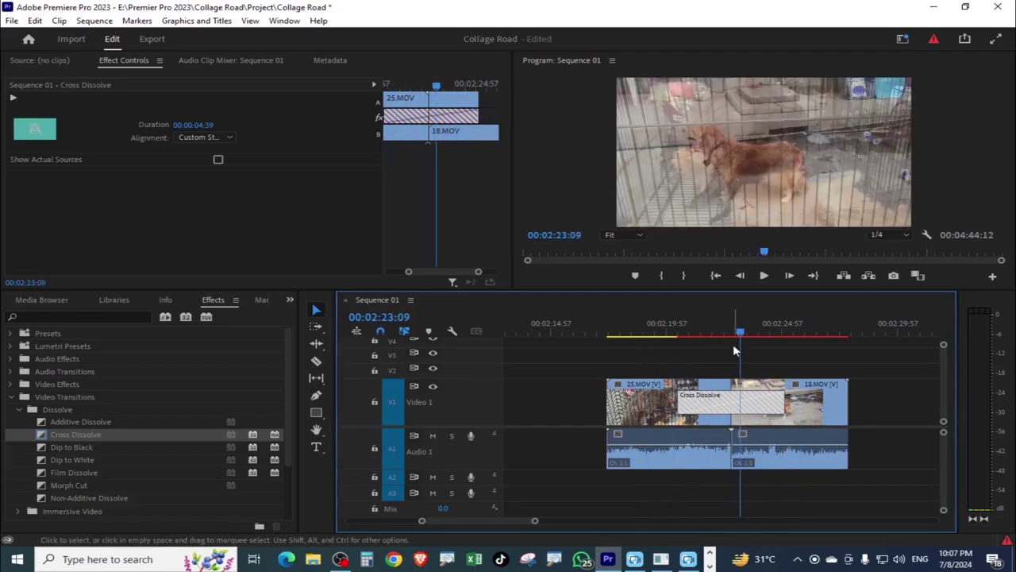
pyautogui.moveTo(734, 350); pyautogui.dragTo(691, 337)
pyautogui.click(717, 354)
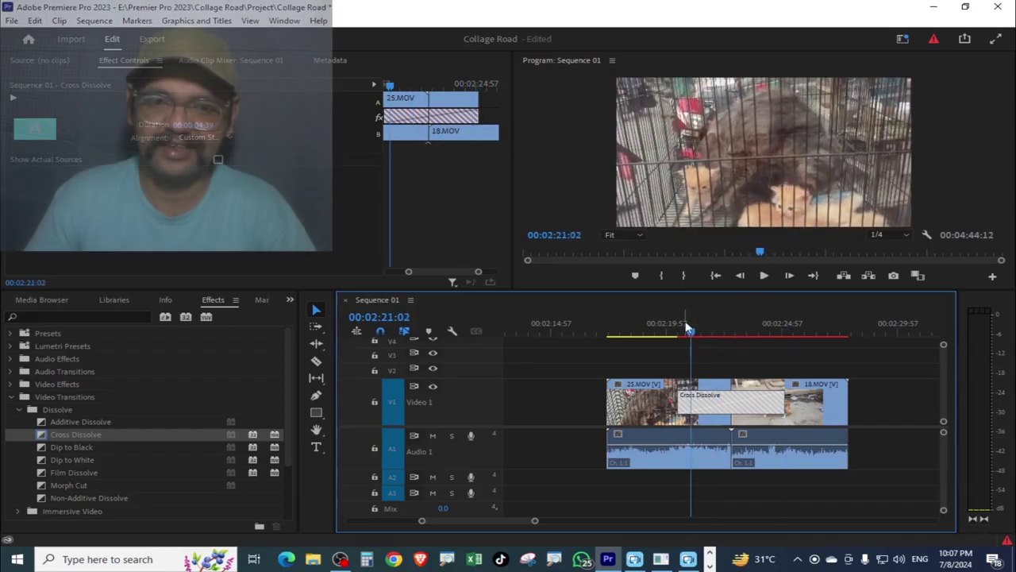
pyautogui.moveTo(709, 338); pyautogui.dragTo(731, 347)
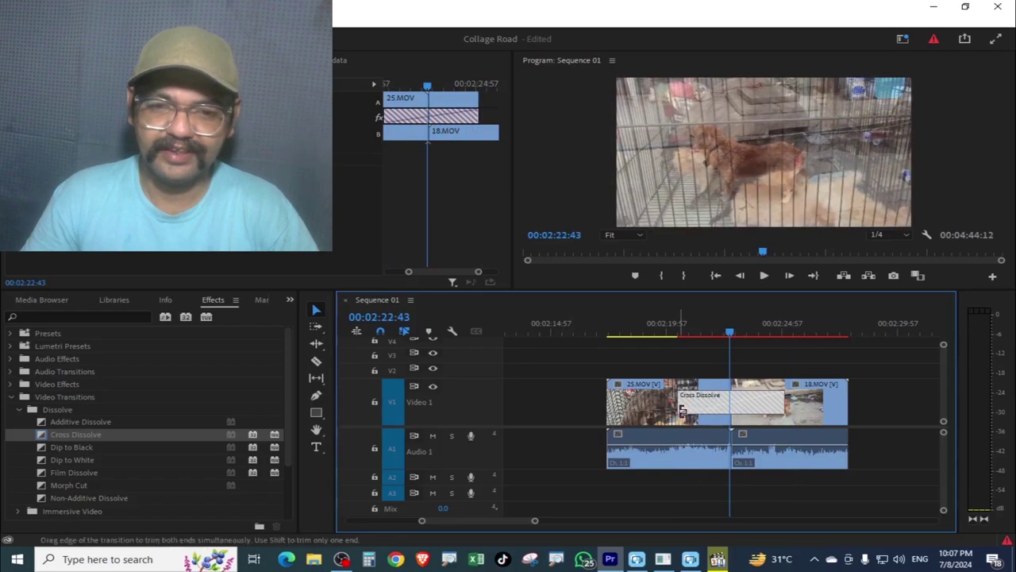
# - Trim both ends of the Cross Dissolve inward, shortening it to 00:00:02:44
pyautogui.moveTo(681, 410); pyautogui.dragTo(704, 411)
pyautogui.moveTo(781, 401); pyautogui.dragTo(759, 401)
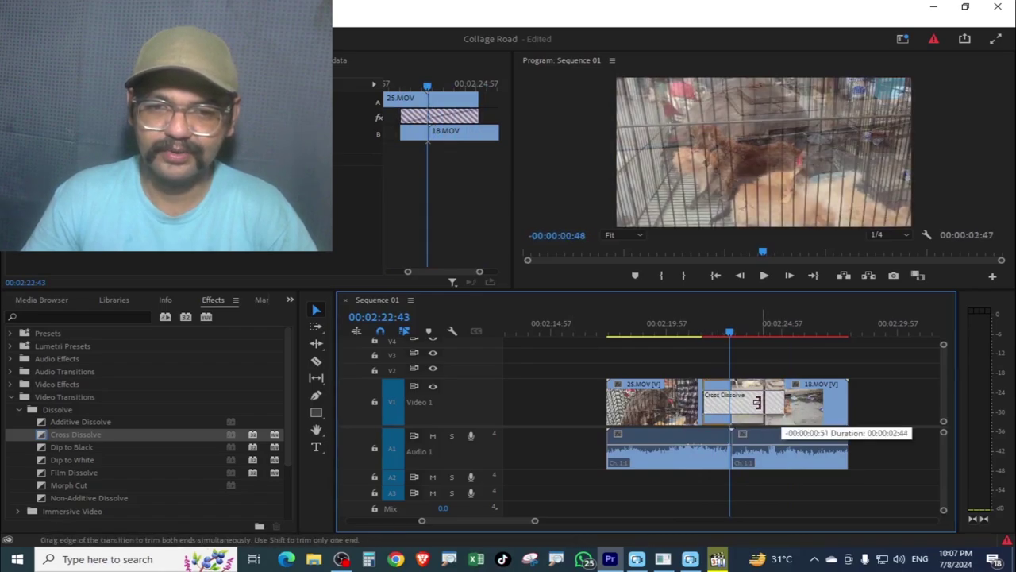
pyautogui.moveTo(709, 328); pyautogui.dragTo(741, 328)
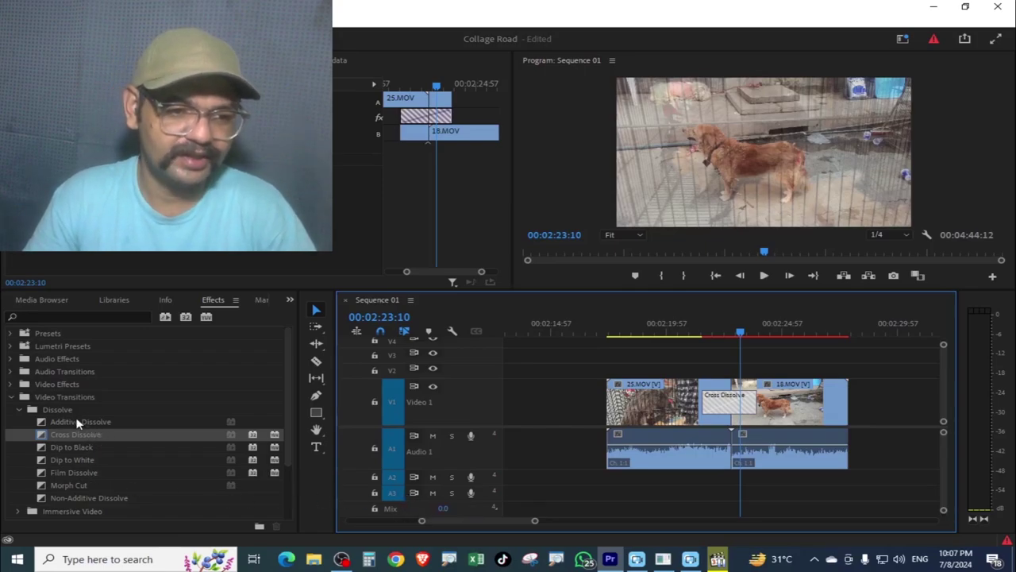
# - Delete the trimmed Cross Dissolve and view the bare cut between 25.MOV and 18.MOV
pyautogui.moveTo(706, 403); pyautogui.dragTo(721, 403)
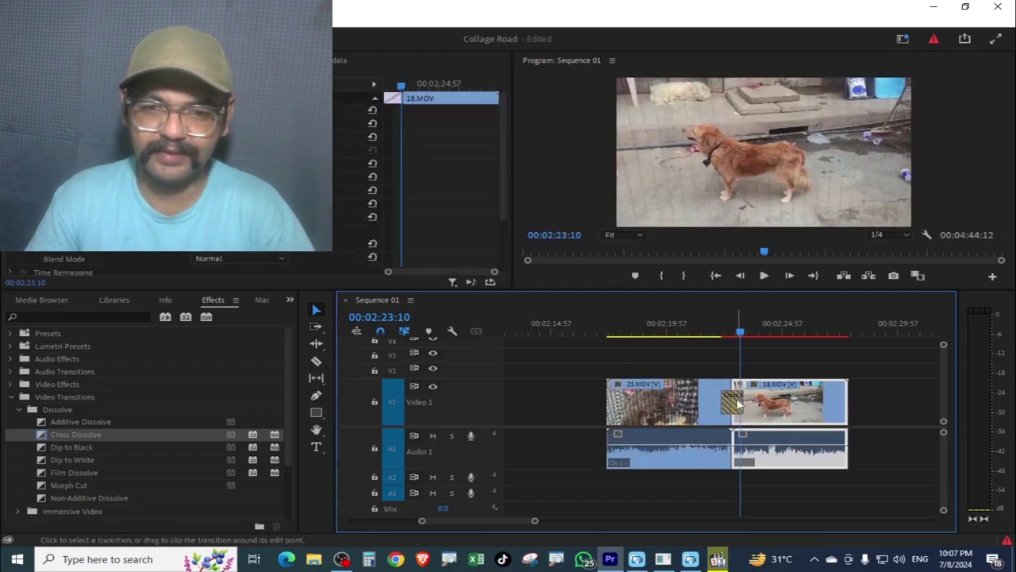
pyautogui.click(737, 405)
pyautogui.press('Delete')
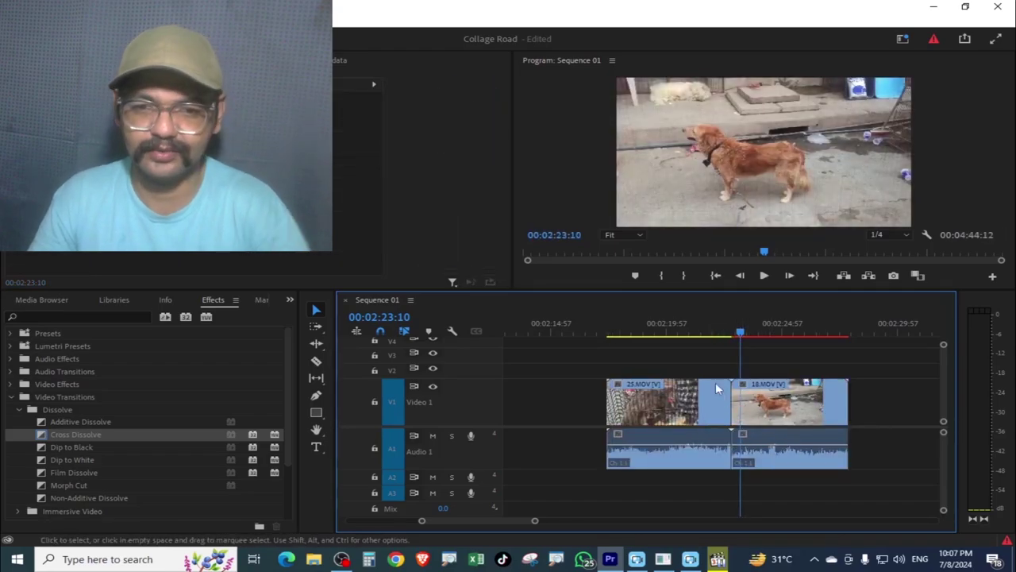
pyautogui.click(760, 407)
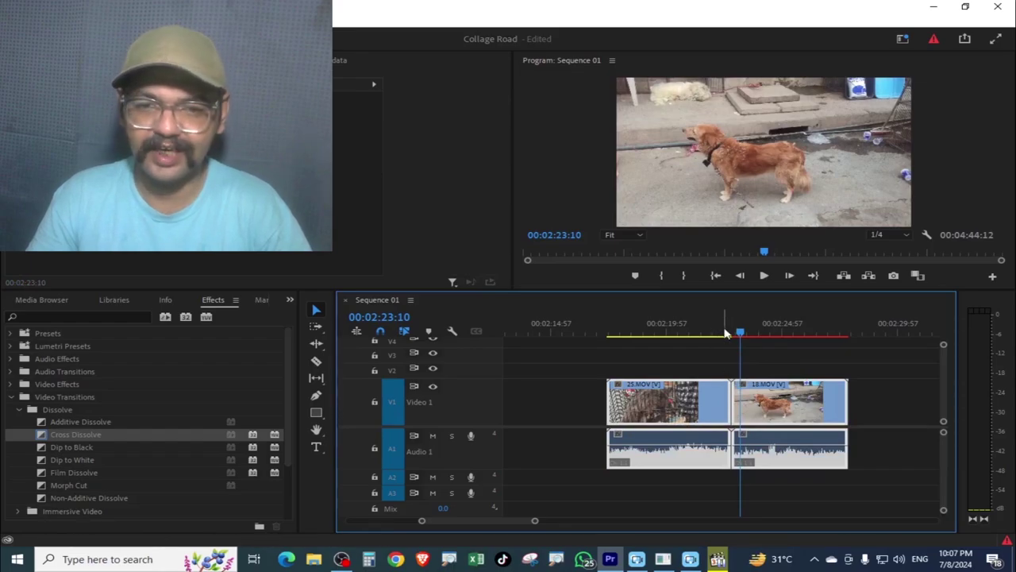
pyautogui.click(718, 335)
pyautogui.moveTo(718, 334); pyautogui.dragTo(718, 373)
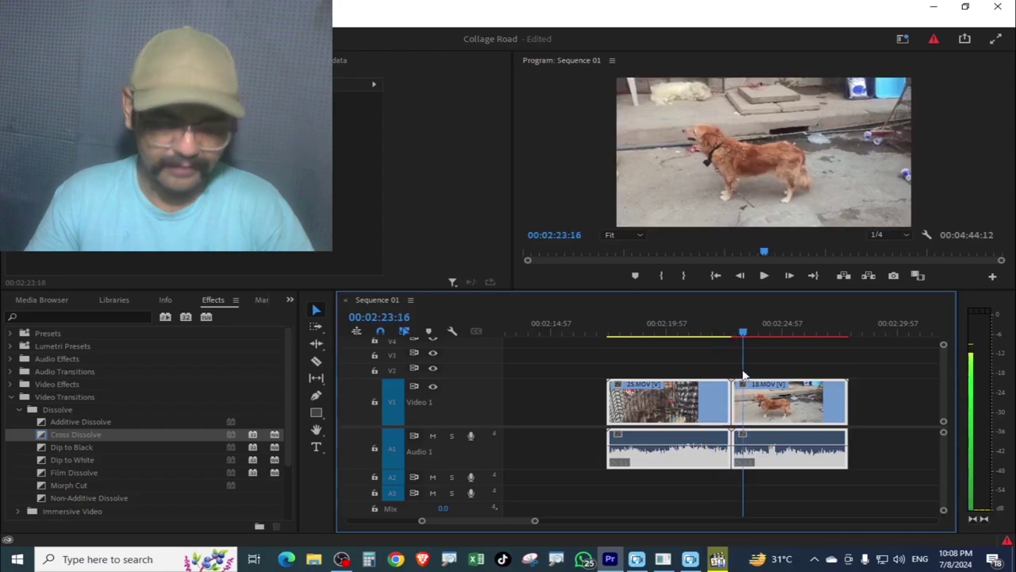
# - Apply the default Cross Dissolve with Ctrl+D, accepting the repeated-frames warning
pyautogui.hotkey('ctrl', 'd')
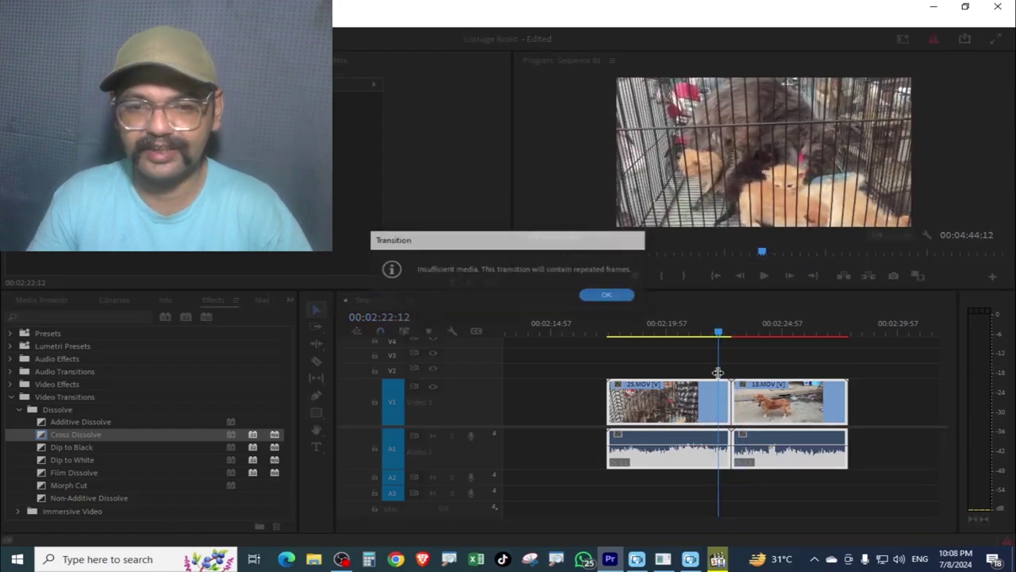
pyautogui.click(608, 296)
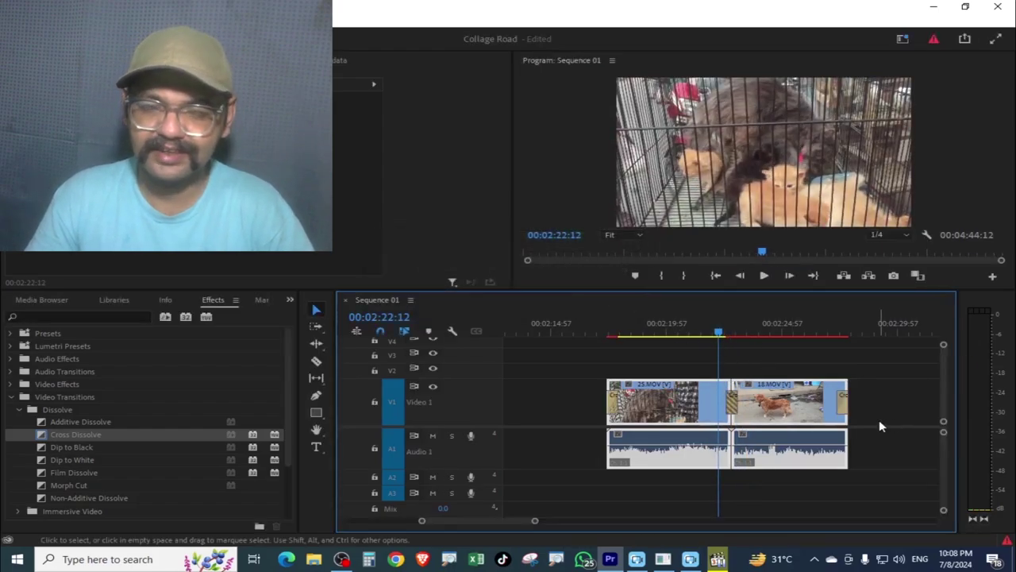
pyautogui.click(729, 401)
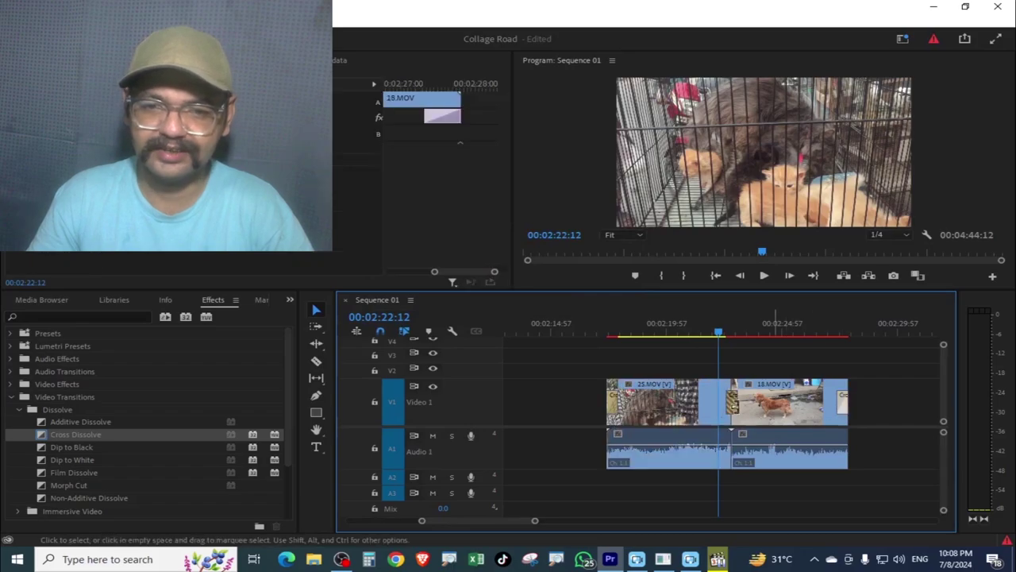
# - Play the sequence from the start of 25.MOV
pyautogui.click(727, 403)
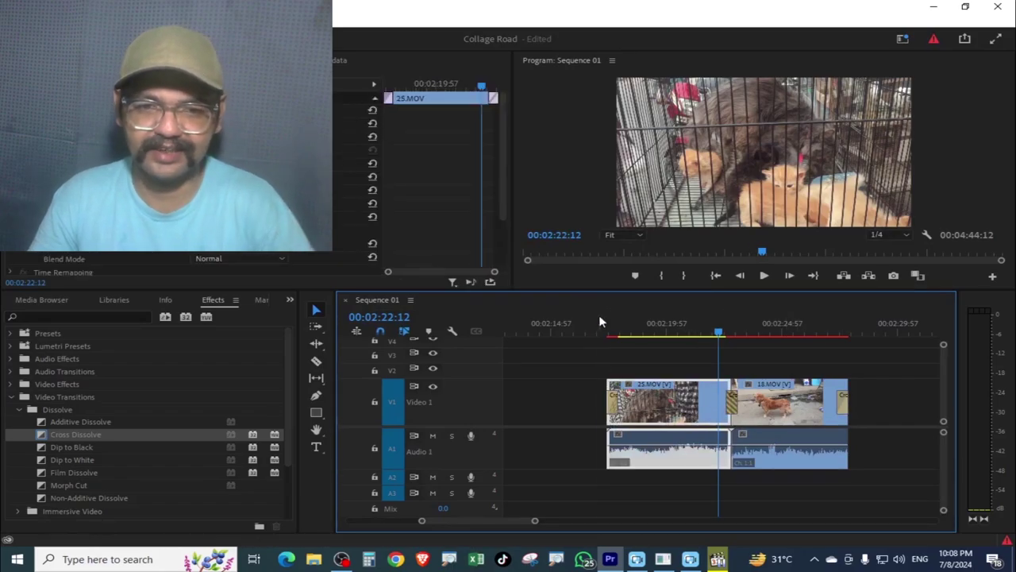
pyautogui.click(608, 328)
pyautogui.press('space')
pyautogui.press('space')
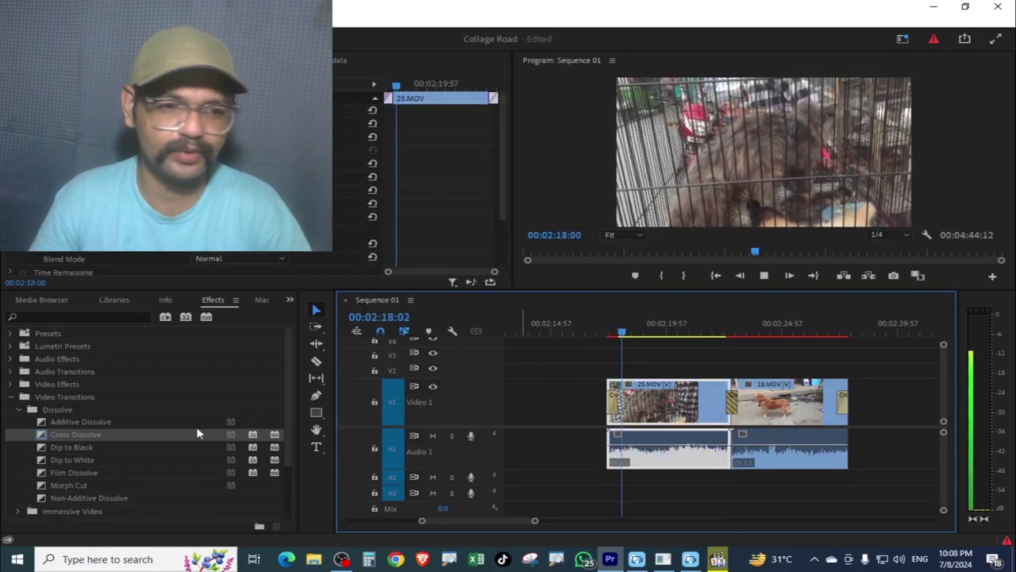
# - Place the Additive Dissolve transition on the cut between 25.MOV and 18.MOV
pyautogui.click(73, 422)
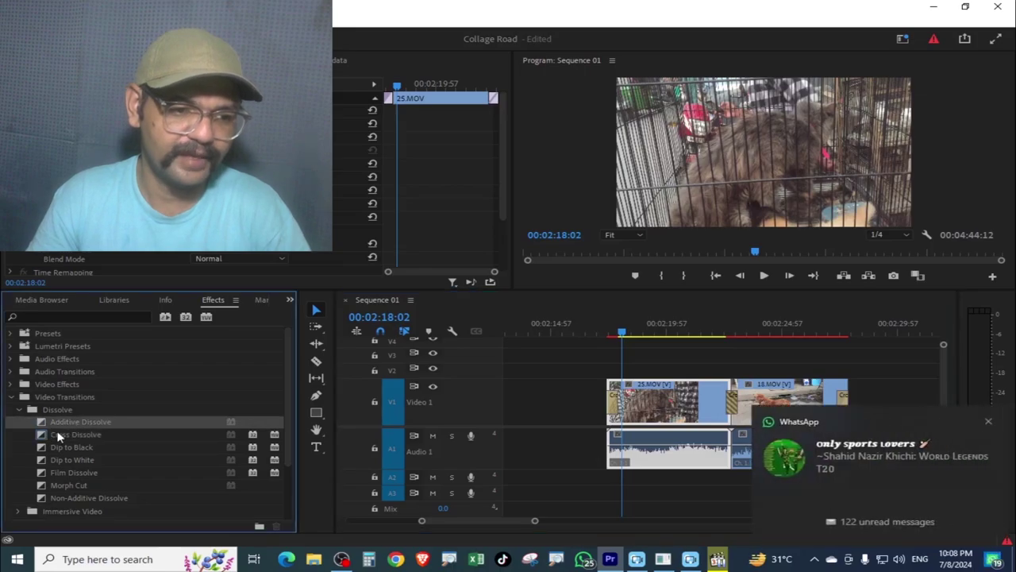
pyautogui.click(984, 422)
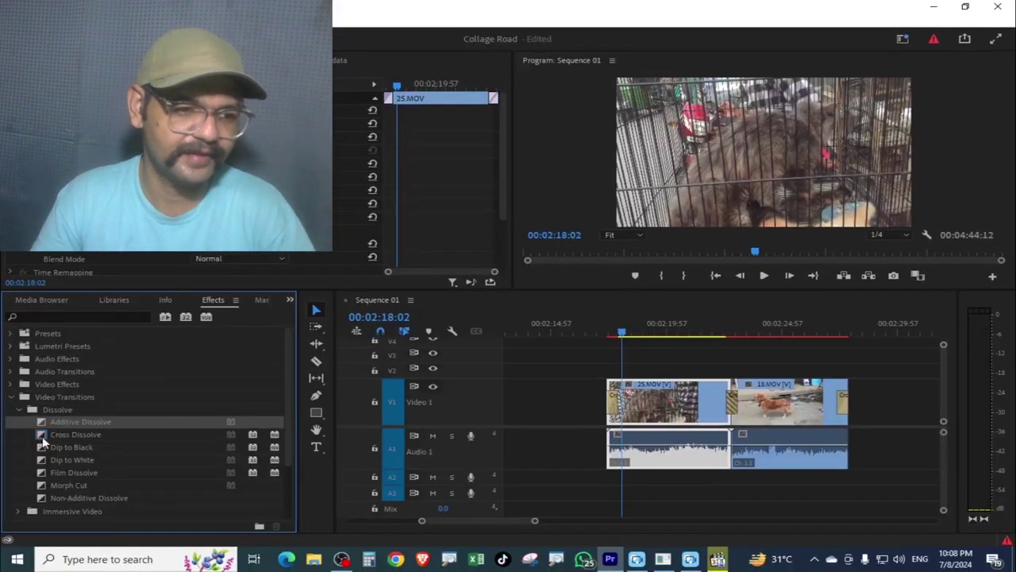
pyautogui.click(63, 439)
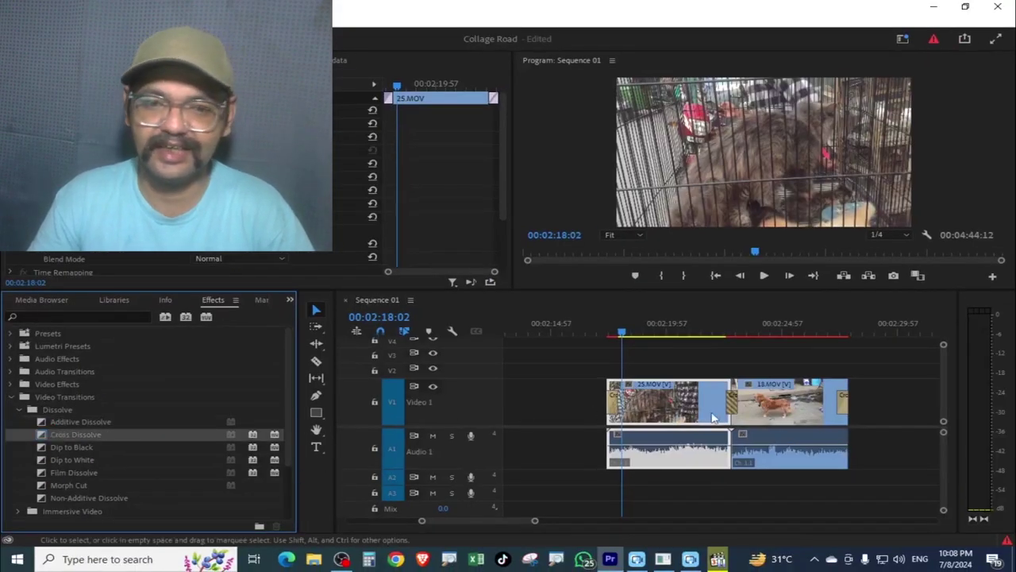
pyautogui.click(730, 326)
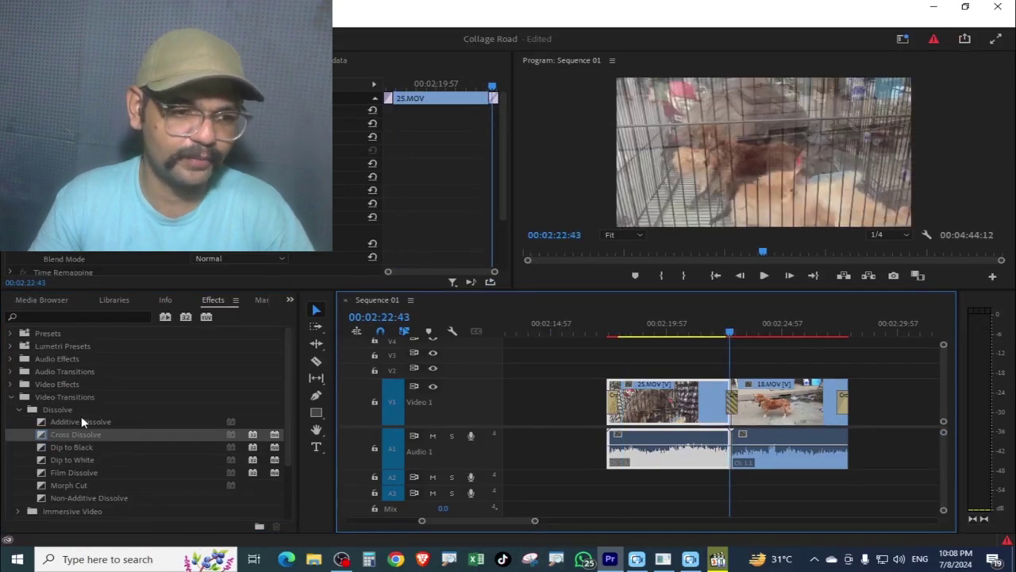
pyautogui.click(70, 422)
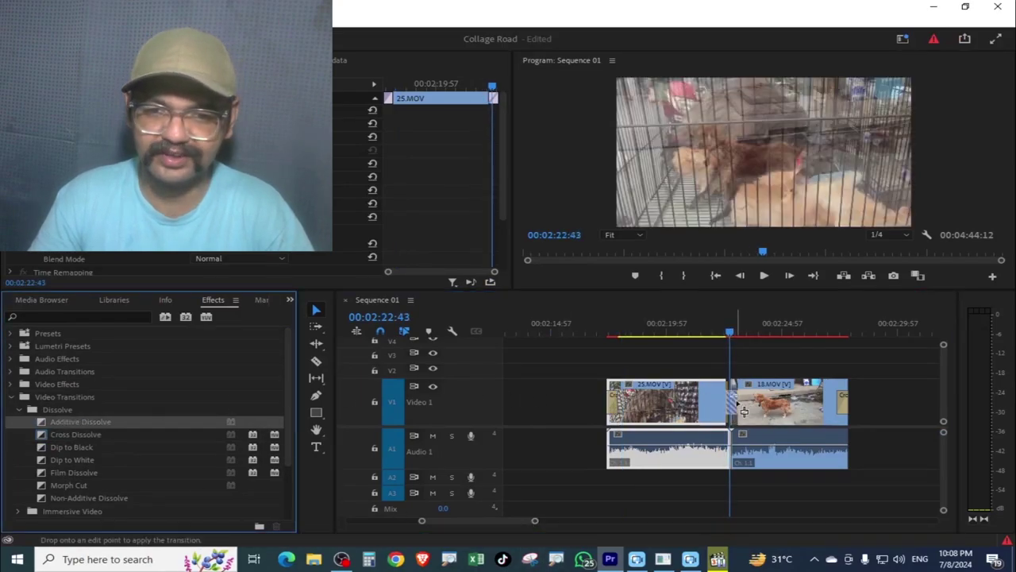
pyautogui.moveTo(744, 410); pyautogui.dragTo(732, 409)
# - Play and scrub through the Additive Dissolve to preview its blended frames
pyautogui.click(711, 328)
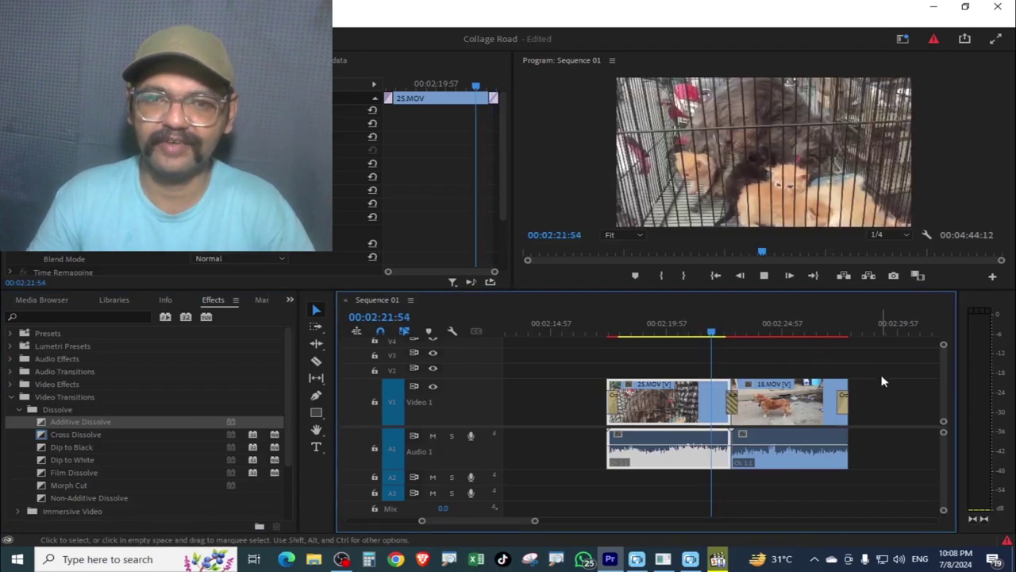
pyautogui.press('space')
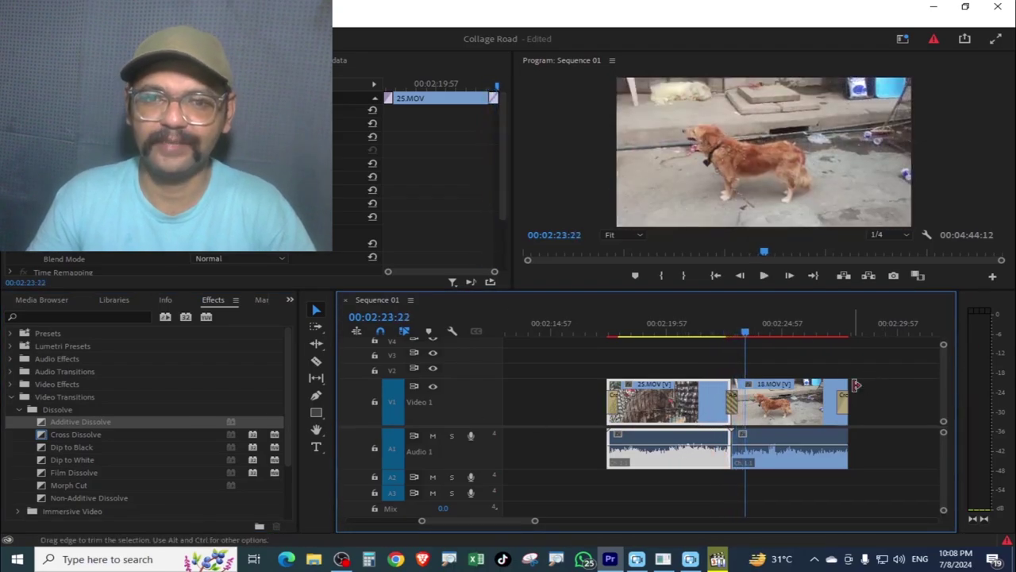
pyautogui.click(720, 333)
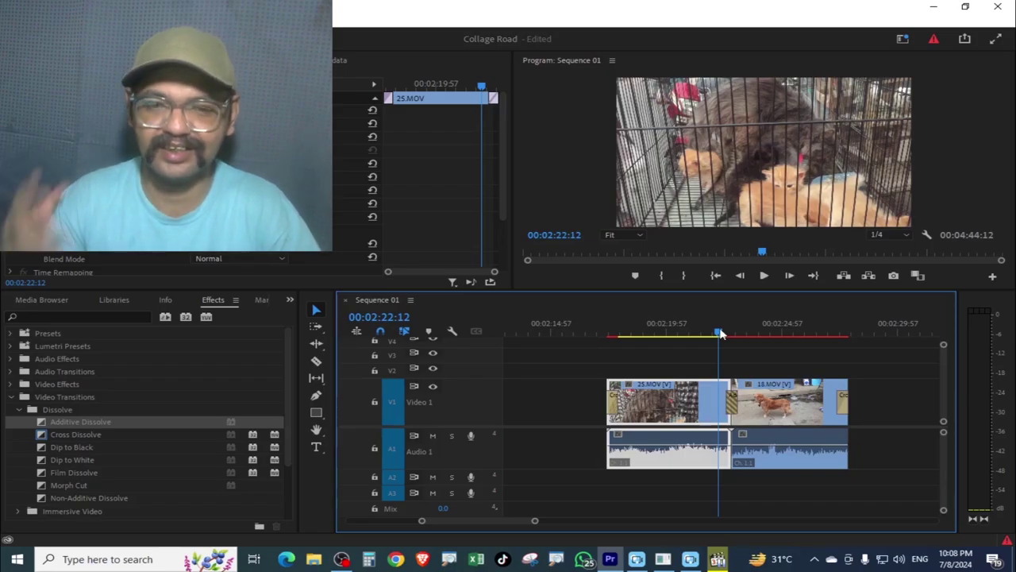
pyautogui.press('space')
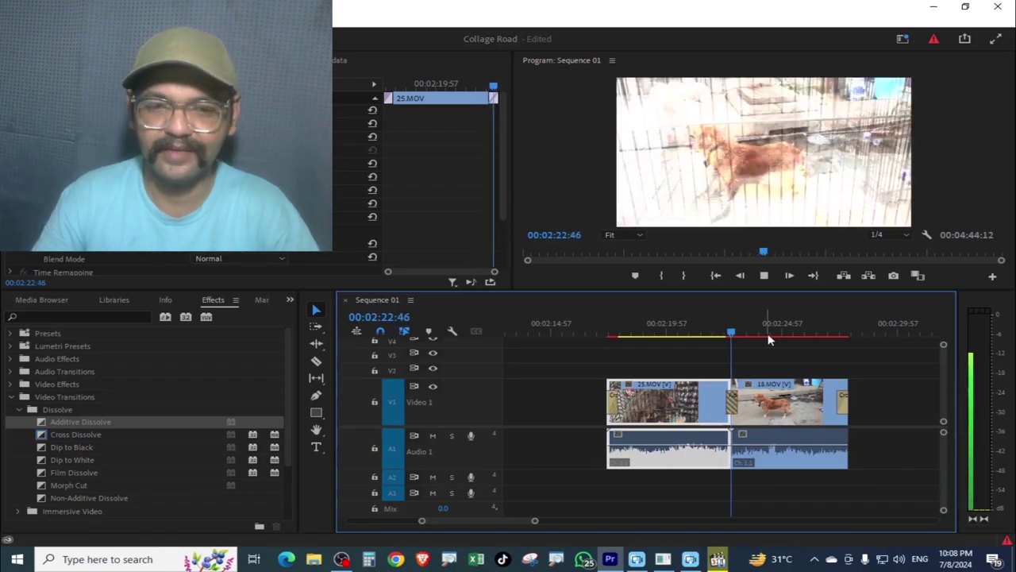
pyautogui.press('space')
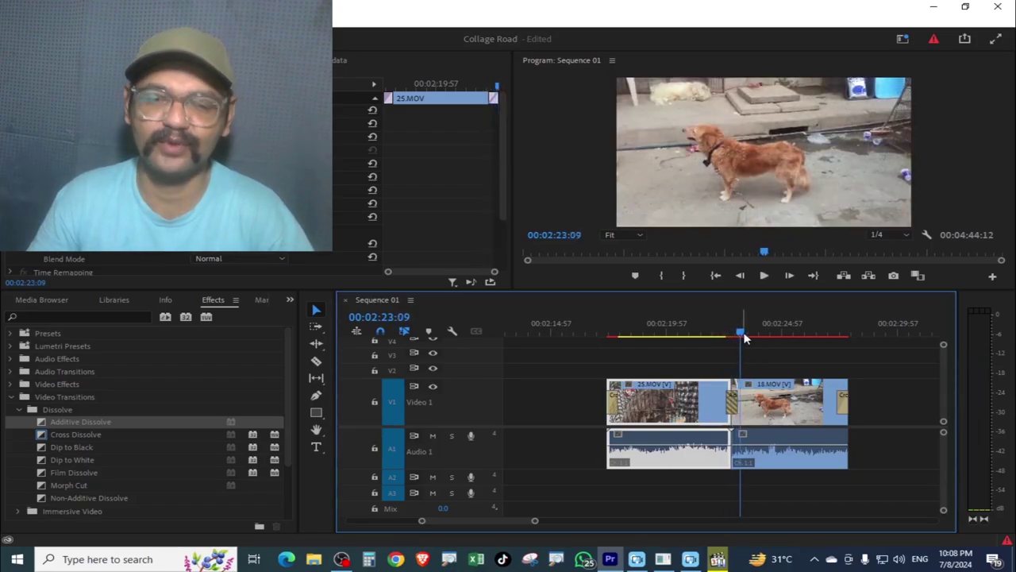
pyautogui.moveTo(738, 340); pyautogui.dragTo(732, 373)
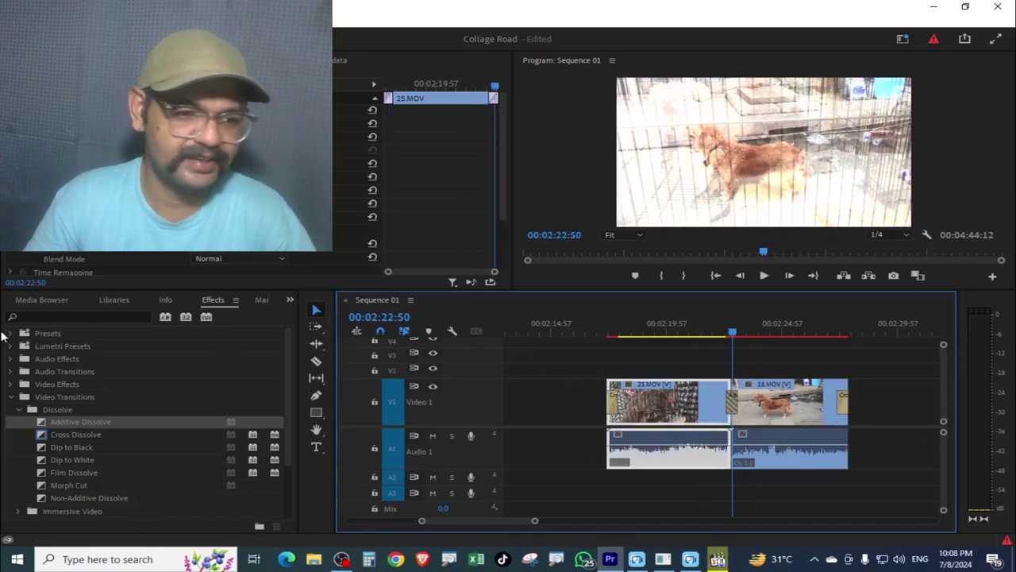
pyautogui.click(732, 401)
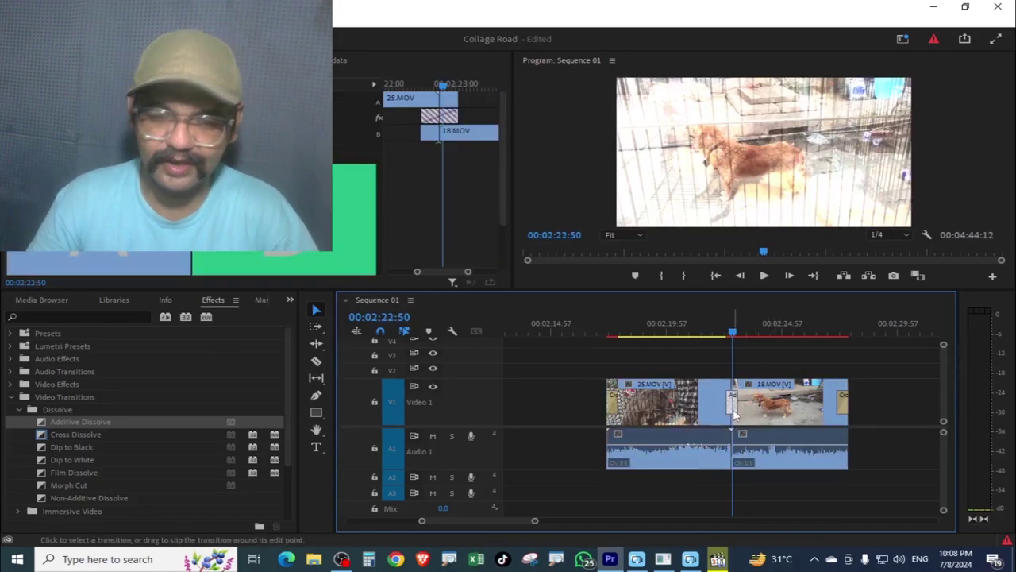
pyautogui.press('Delete')
pyautogui.click(768, 421)
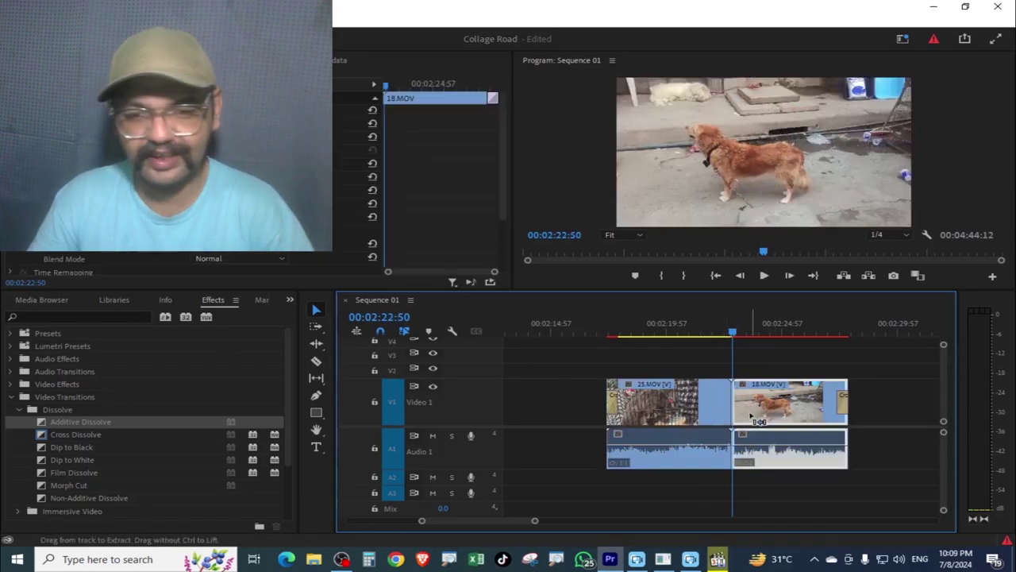
pyautogui.hotkey('ctrl', 'a')
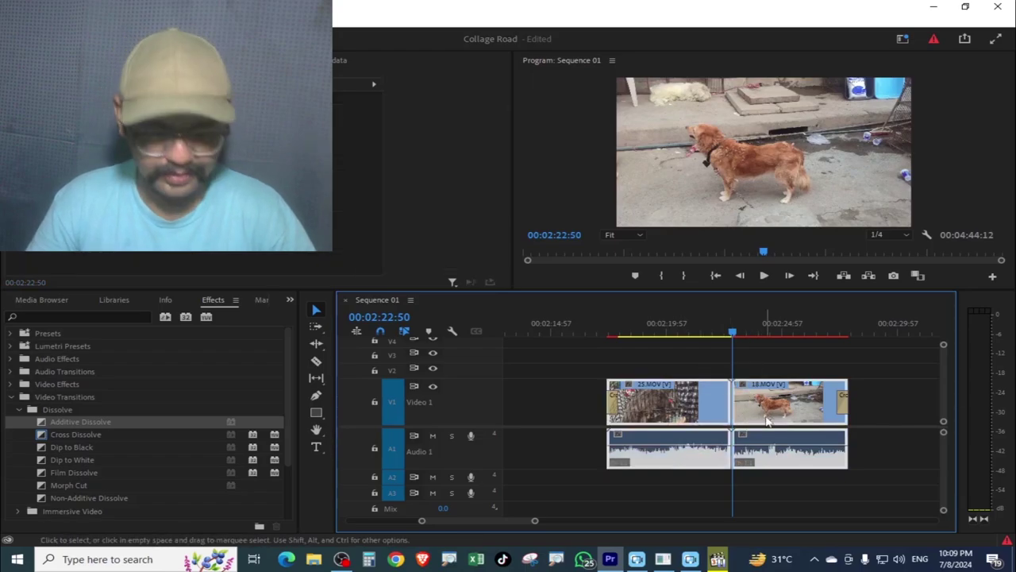
pyautogui.hotkey('ctrl', 'd')
pyautogui.click(607, 294)
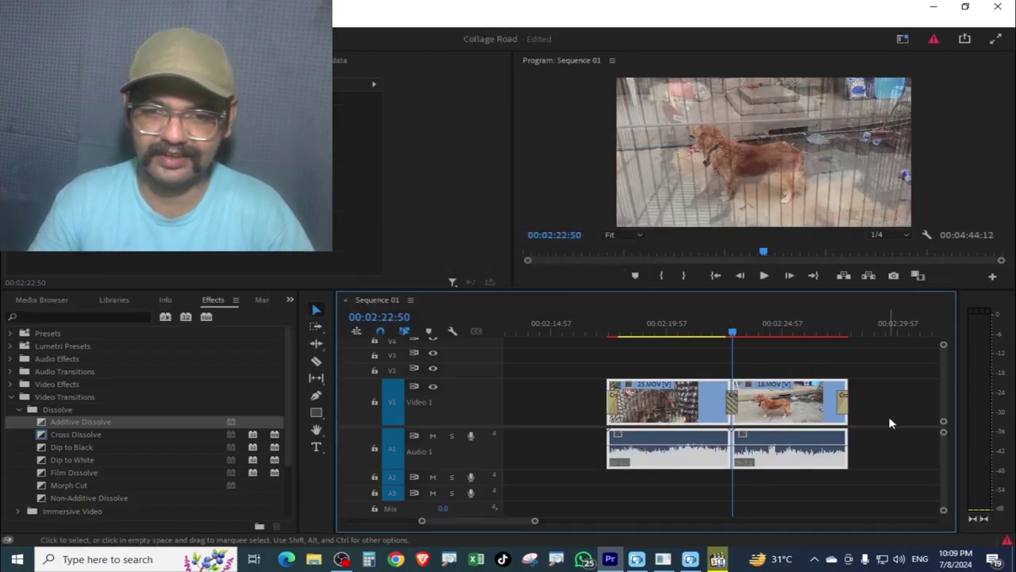
pyautogui.hotkey('ctrl', 'z')
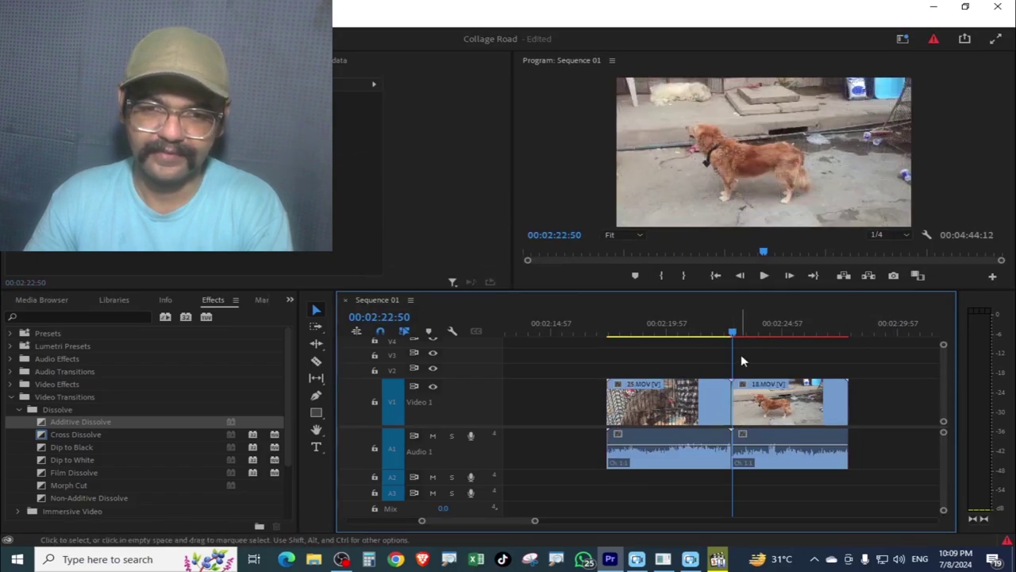
pyautogui.moveTo(703, 358); pyautogui.dragTo(787, 380)
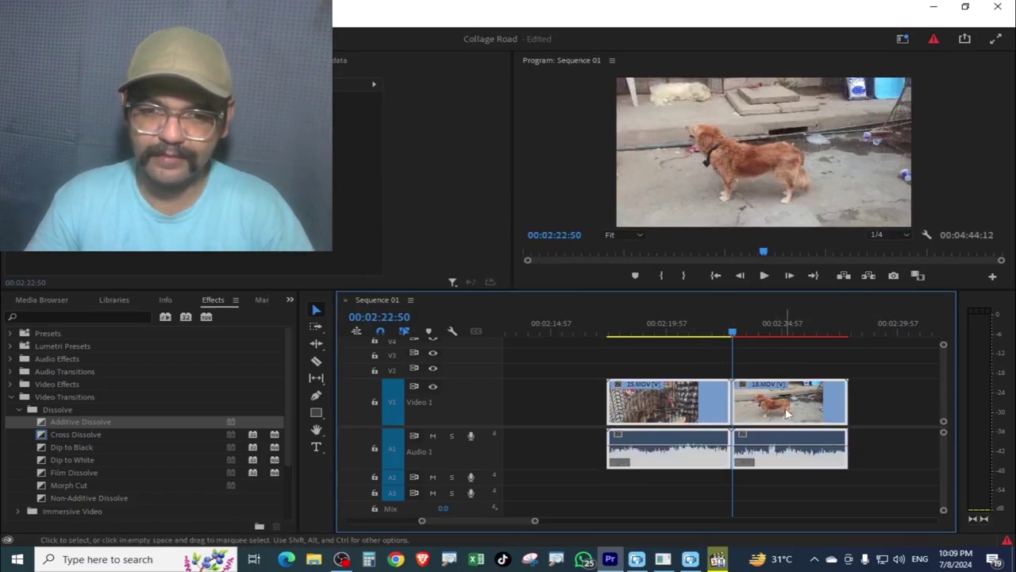
pyautogui.click(734, 336)
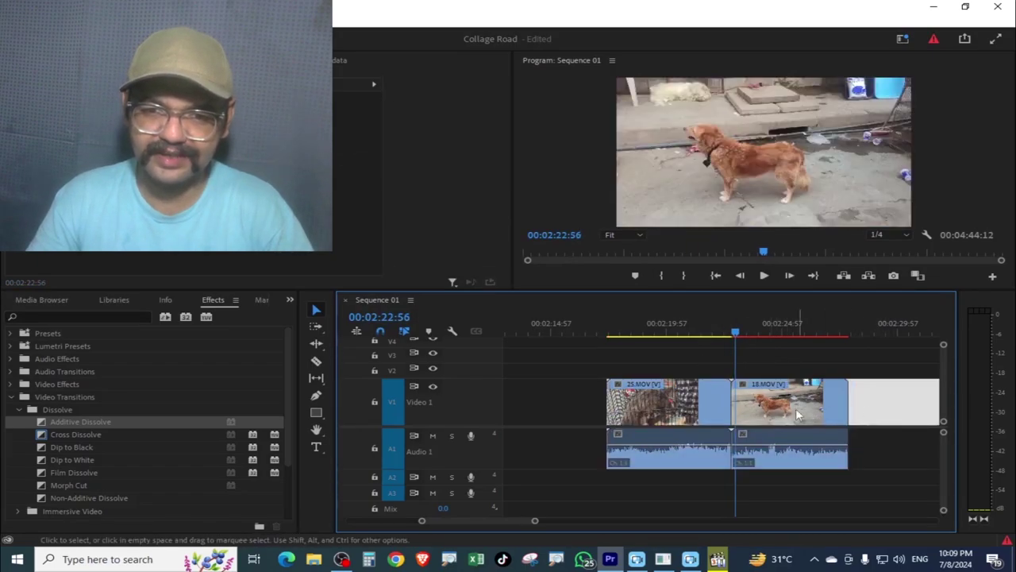
pyautogui.click(800, 401)
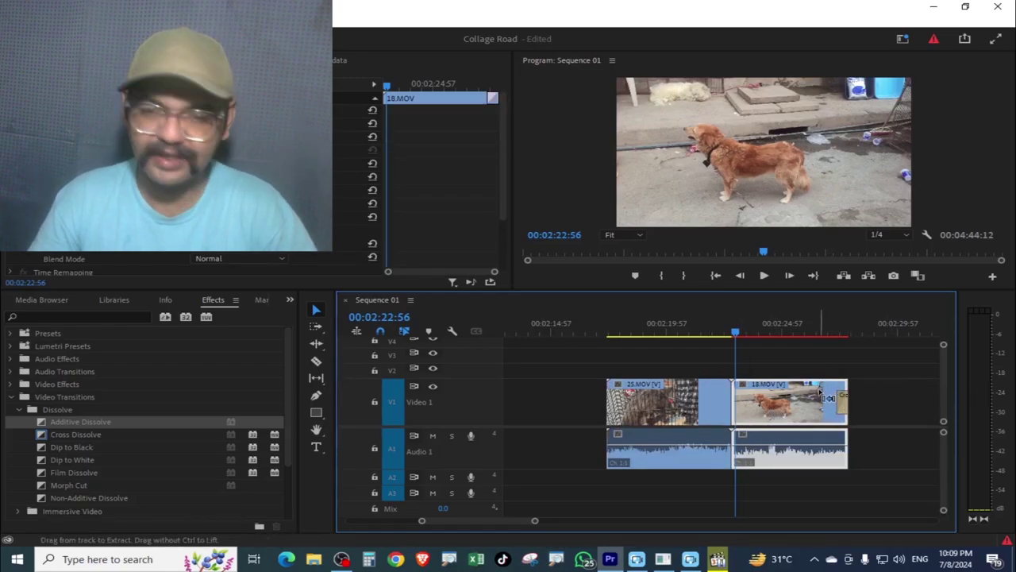
pyautogui.click(721, 334)
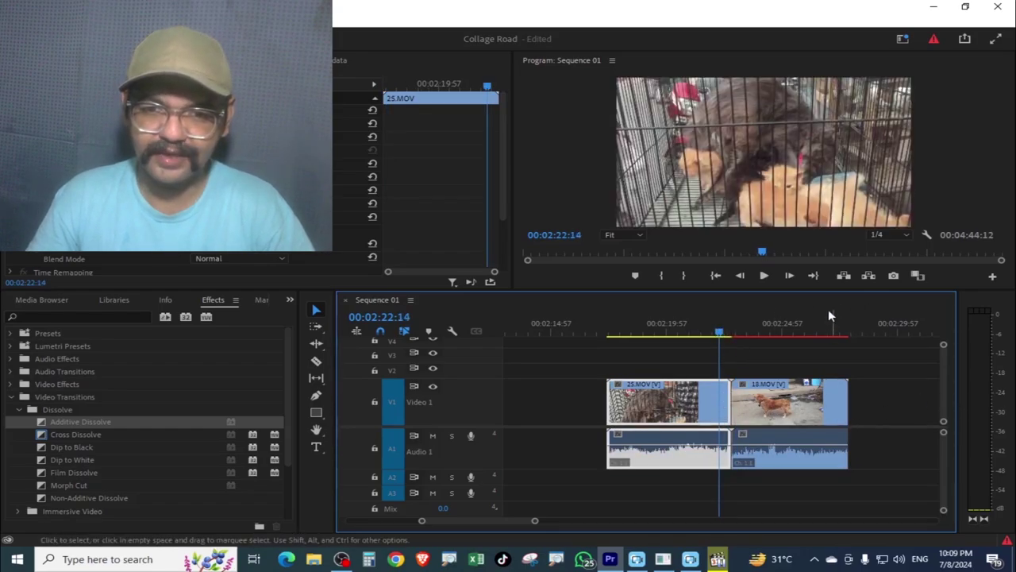
pyautogui.moveTo(723, 347); pyautogui.dragTo(717, 353)
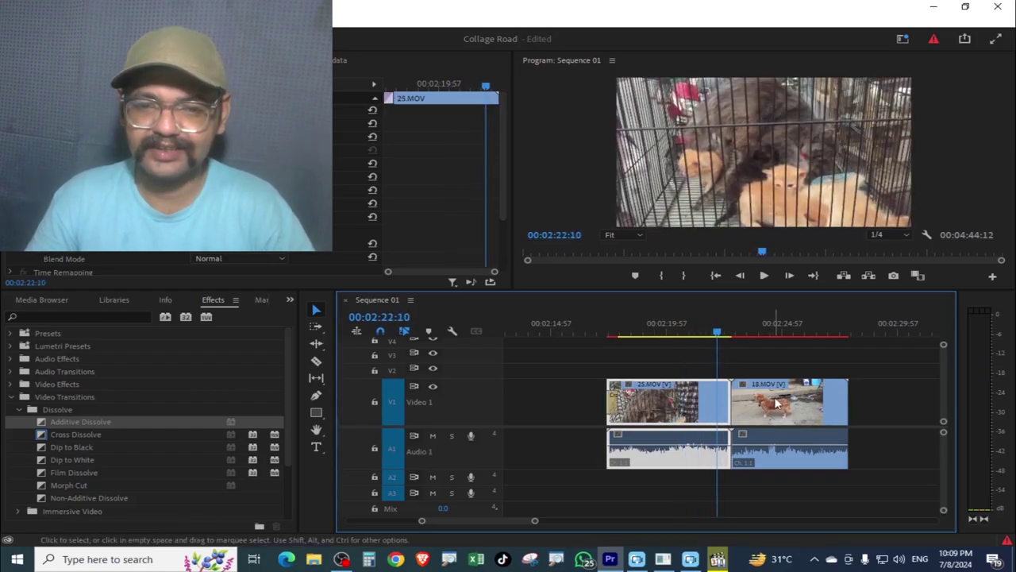
# - Shift 18.MOV later to leave a gap after 25.MOV and play across it
pyautogui.moveTo(757, 401); pyautogui.dragTo(836, 401)
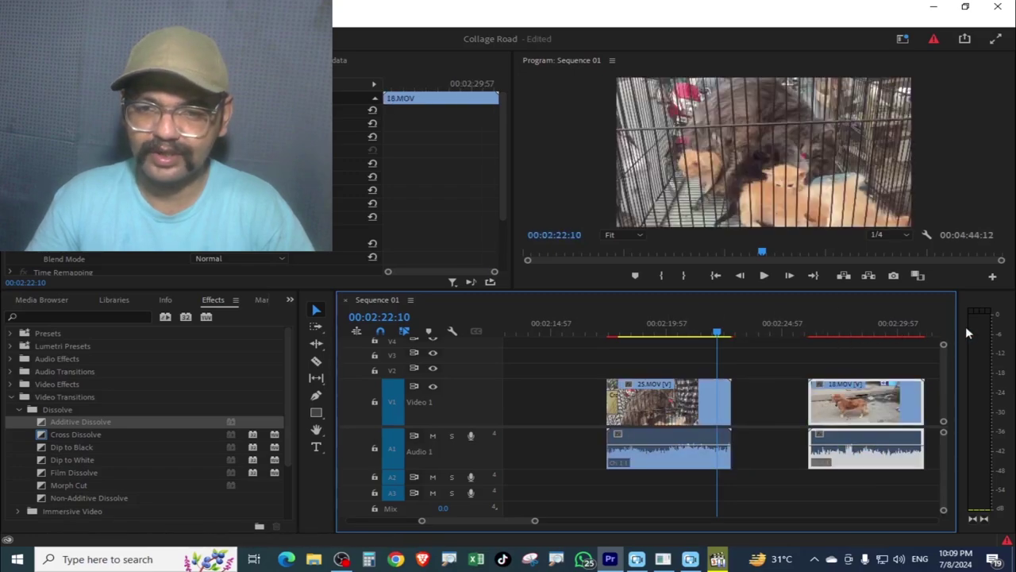
pyautogui.click(840, 328)
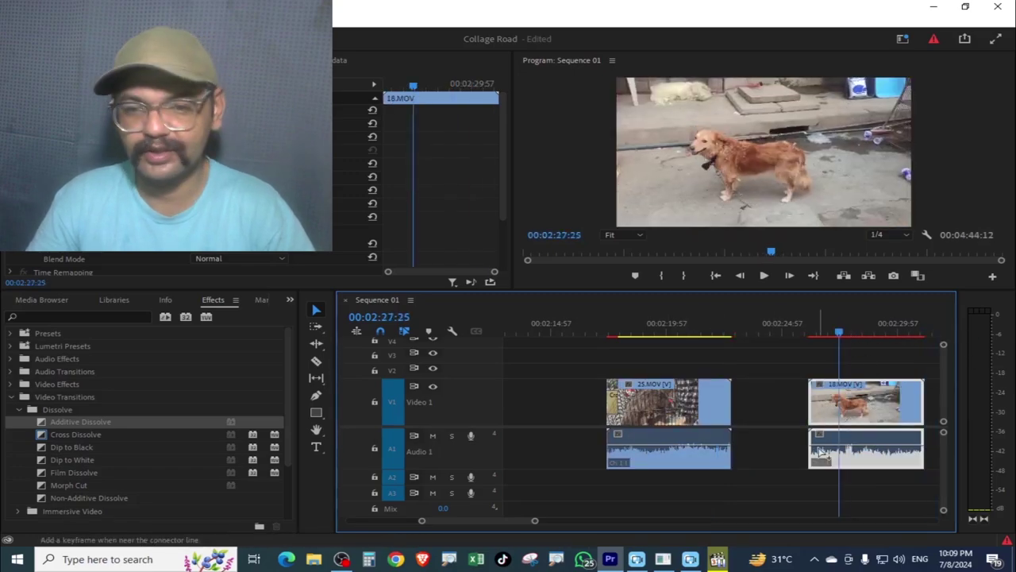
pyautogui.press('space')
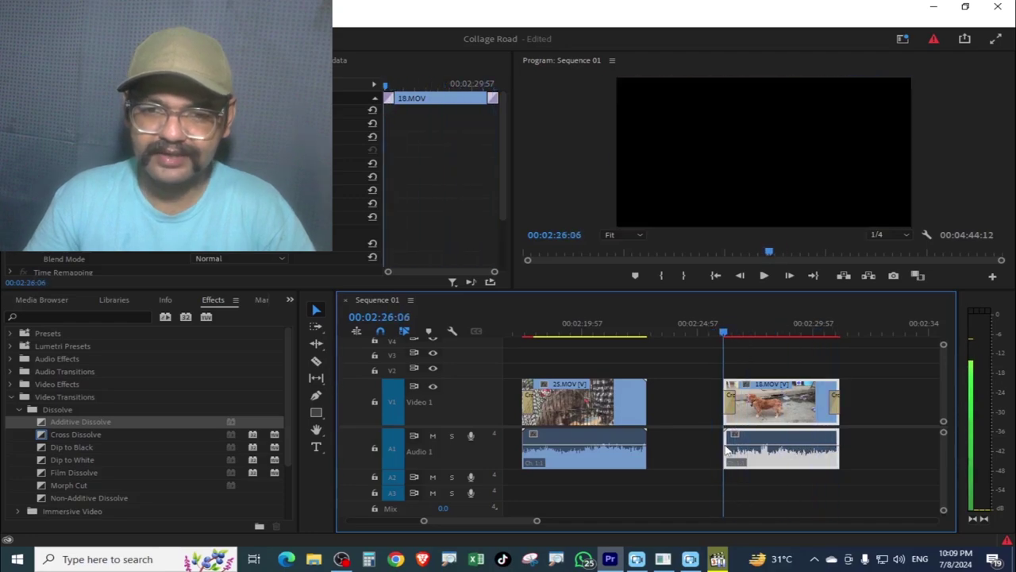
pyautogui.press('space')
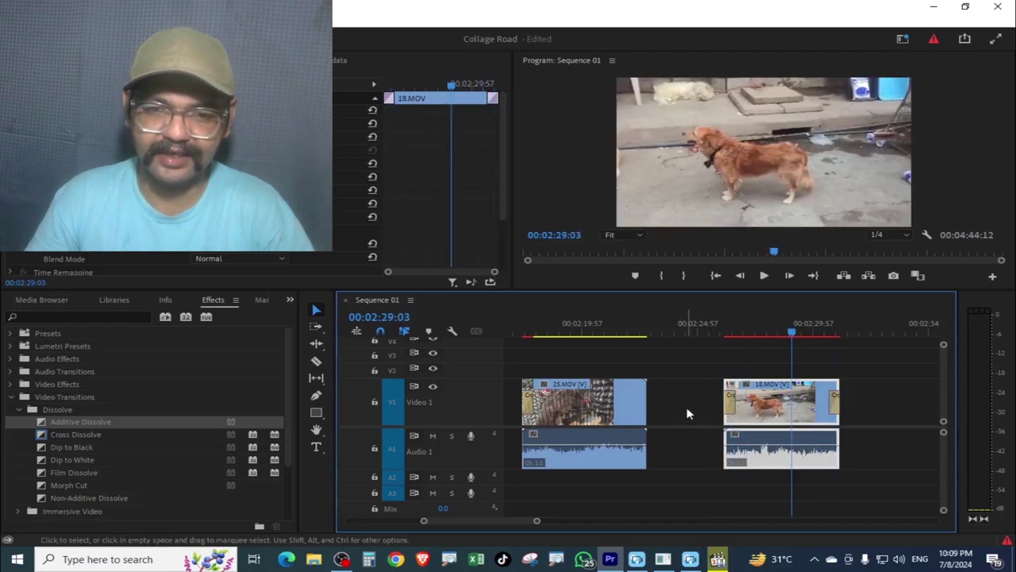
# - Close the gap, select both clips, and apply the default transition with Shift+D
pyautogui.moveTo(766, 413); pyautogui.dragTo(690, 415)
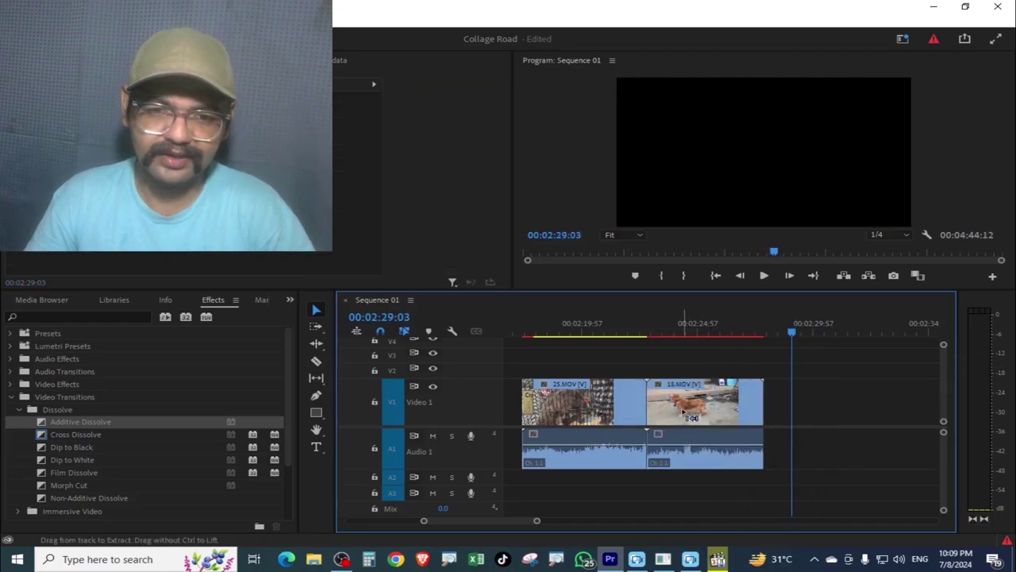
pyautogui.moveTo(633, 364); pyautogui.dragTo(677, 393)
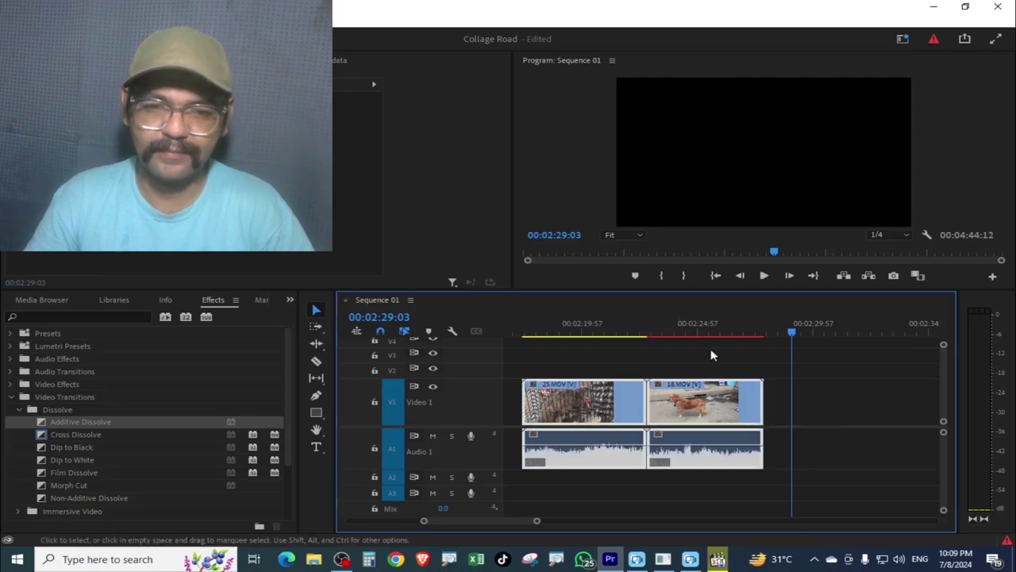
pyautogui.hotkey('shift', 'd')
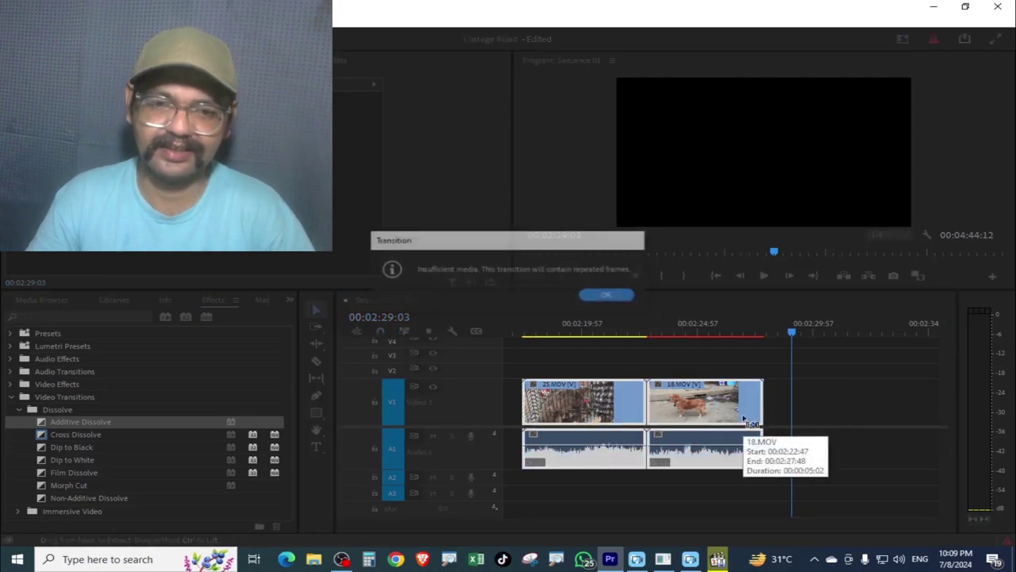
pyautogui.click(609, 296)
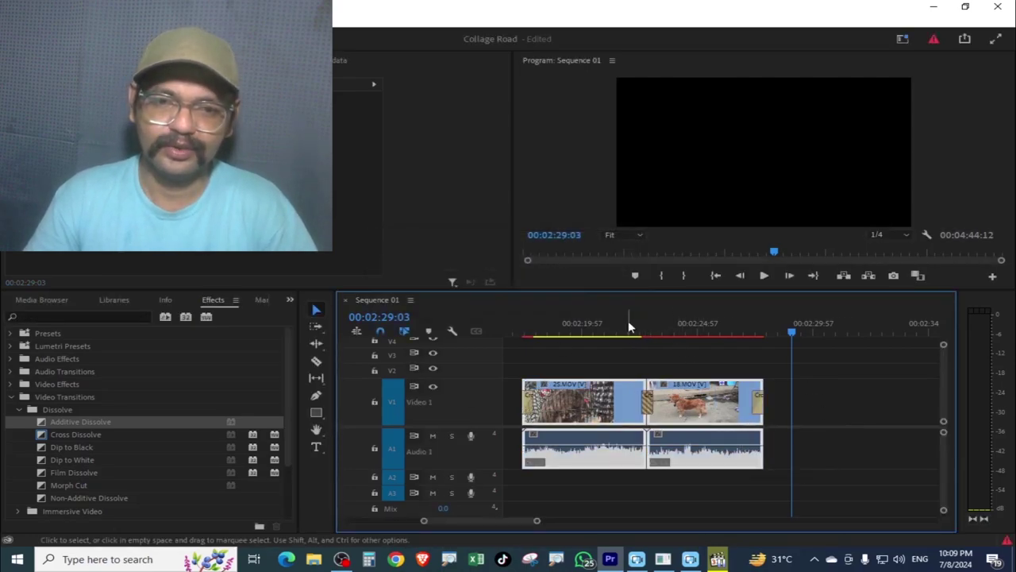
# - Scrub between the clips, then inspect 18.MOV's settings in Effect Controls
pyautogui.moveTo(630, 332); pyautogui.dragTo(633, 353)
pyautogui.moveTo(649, 392); pyautogui.dragTo(693, 407)
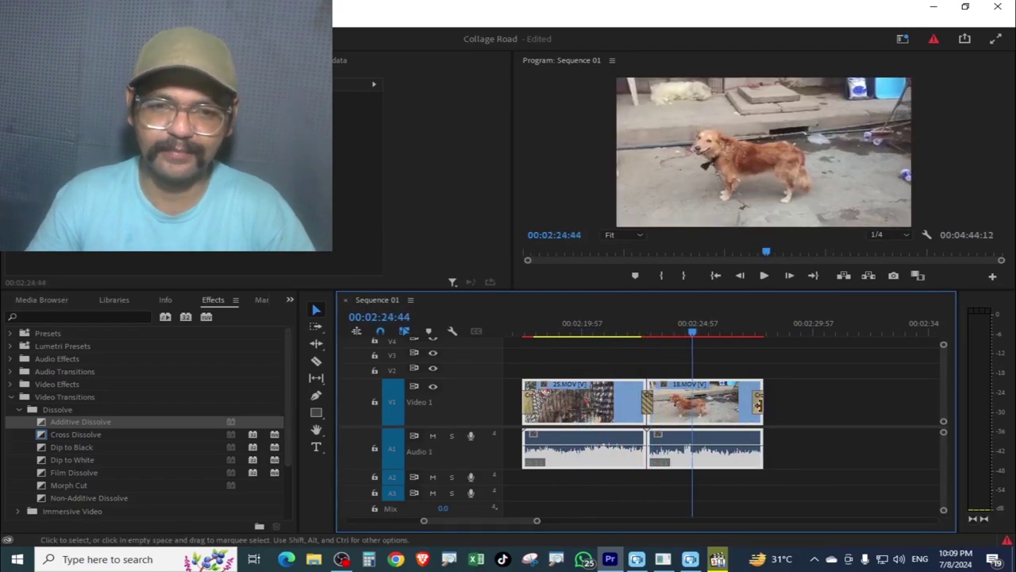
pyautogui.moveTo(759, 405); pyautogui.dragTo(644, 342)
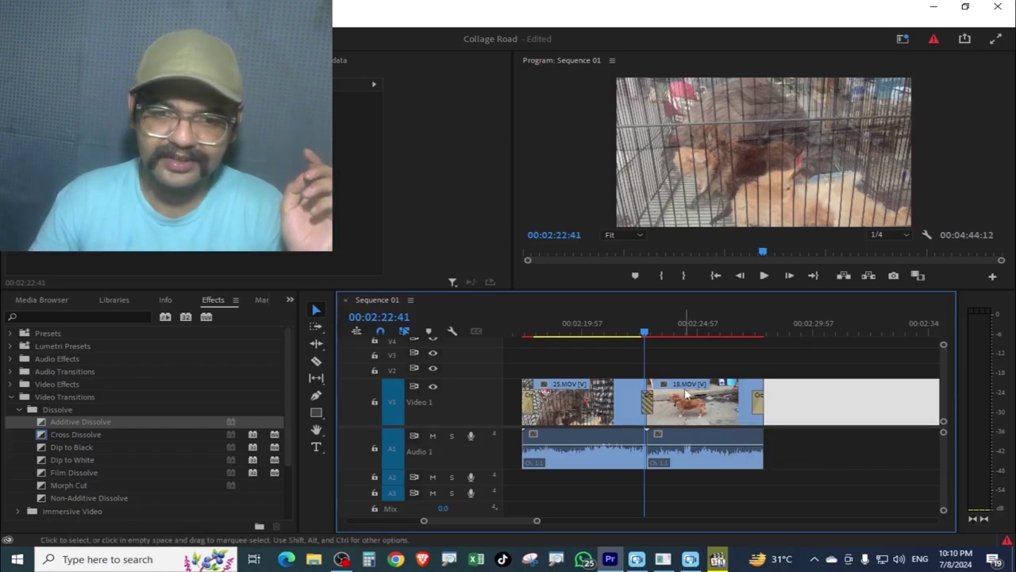
pyautogui.click(675, 397)
pyautogui.moveTo(537, 523); pyautogui.dragTo(520, 523)
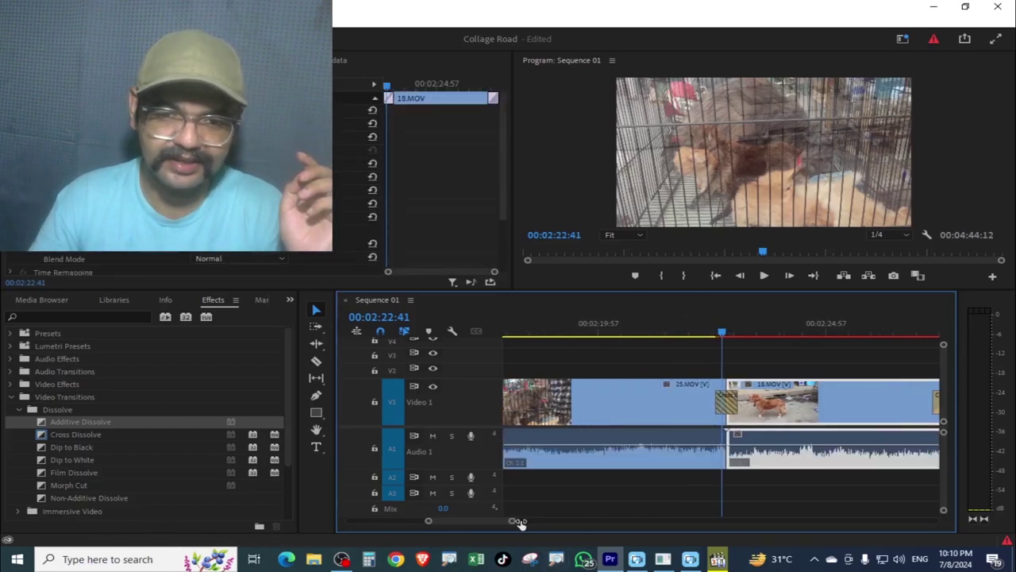
pyautogui.click(429, 106)
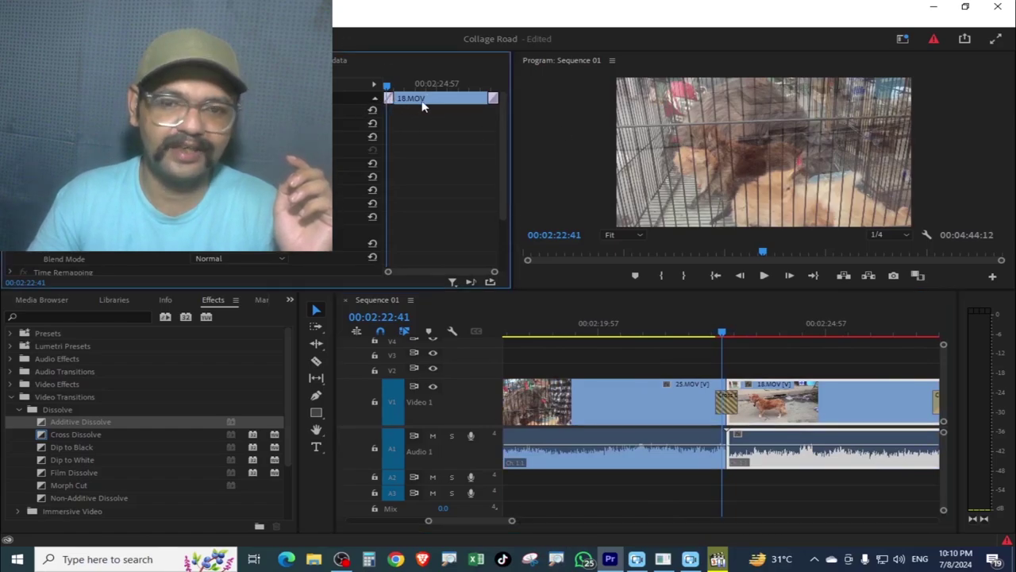
pyautogui.click(864, 402)
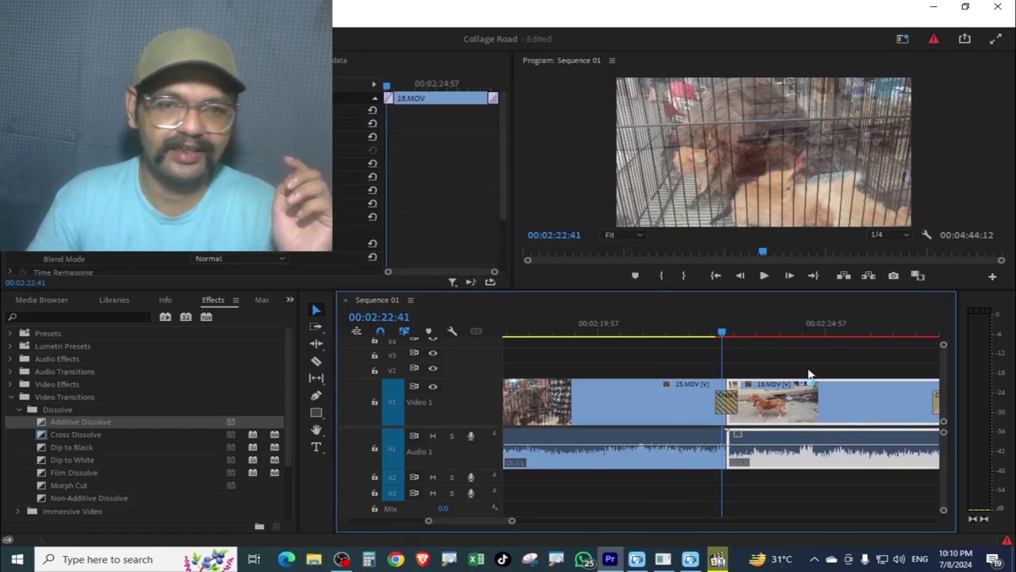
# - Select 25.MOV, widen Effect Controls, and lengthen the Cross Dissolve on the timeline
pyautogui.click(683, 416)
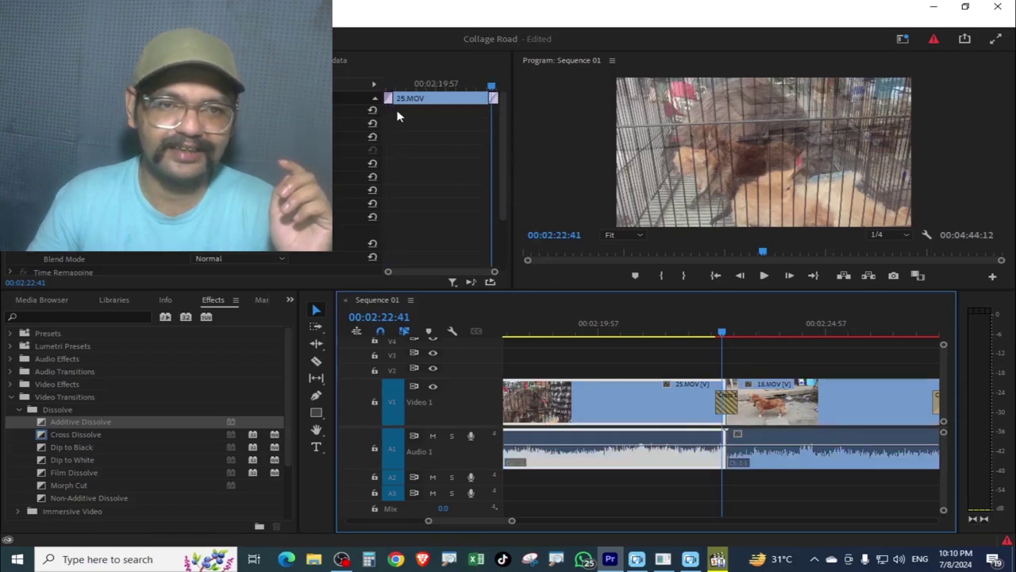
pyautogui.moveTo(494, 272); pyautogui.dragTo(475, 278)
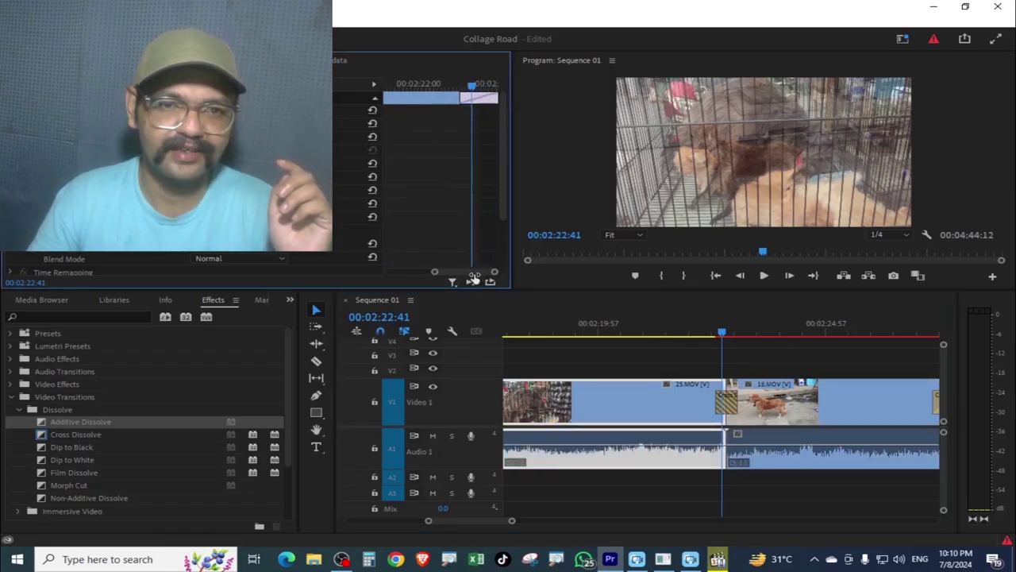
pyautogui.moveTo(511, 182); pyautogui.dragTo(556, 183)
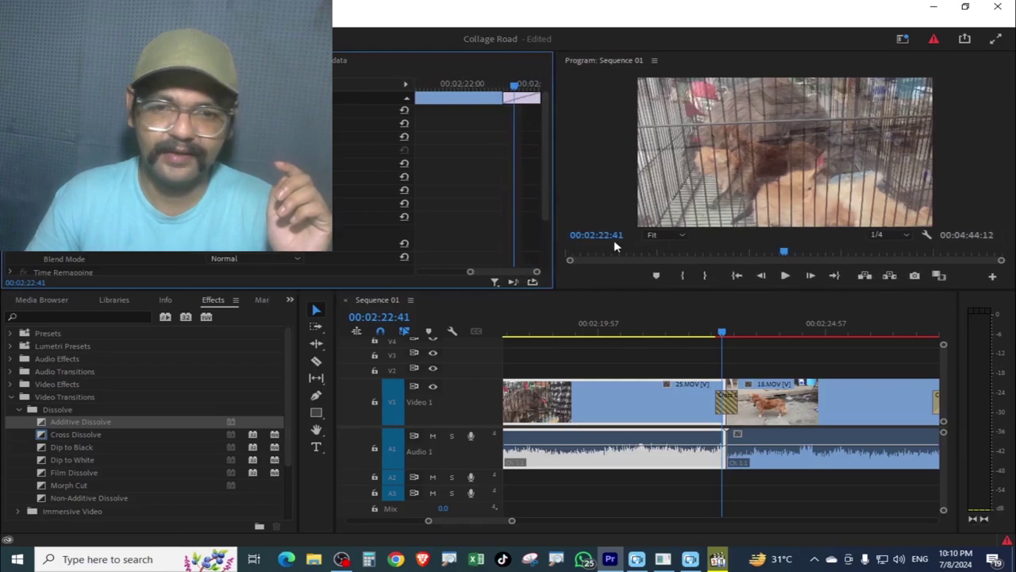
pyautogui.moveTo(737, 401); pyautogui.dragTo(779, 401)
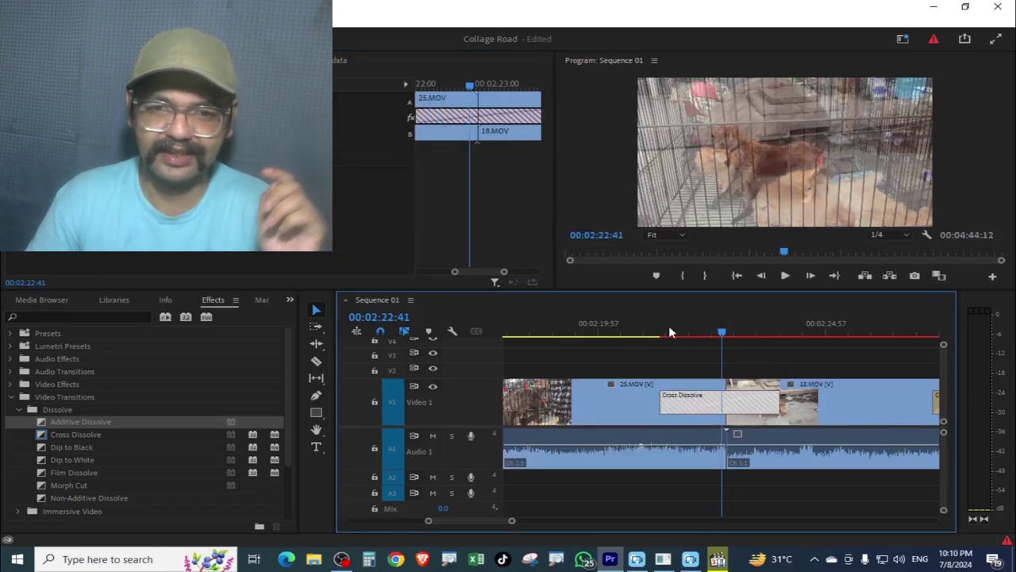
pyautogui.click(668, 330)
# - Adjust the Cross Dissolve's span in Effect Controls and extend its start earlier into 25.MOV
pyautogui.moveTo(505, 274); pyautogui.dragTo(529, 279)
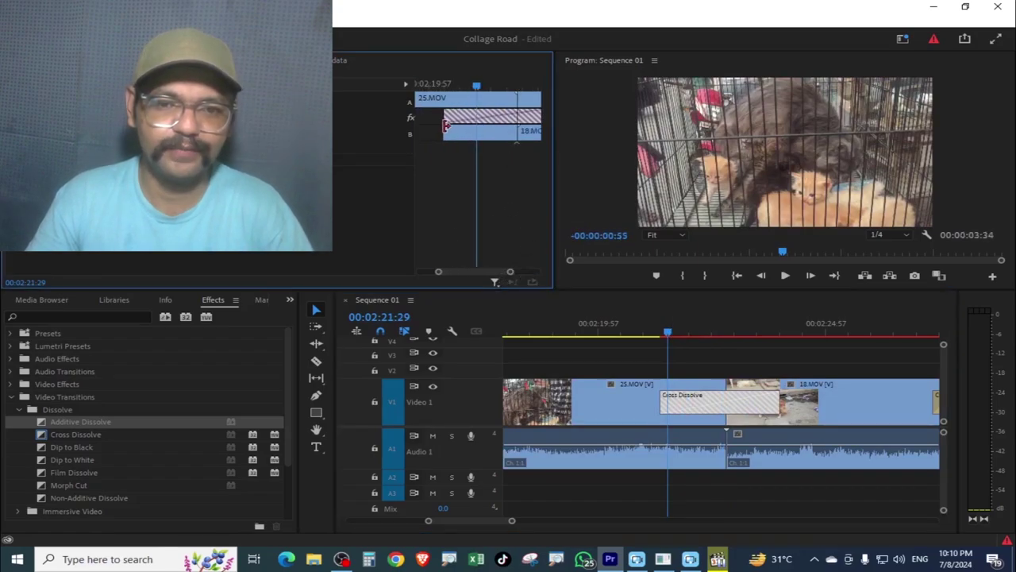
pyautogui.moveTo(437, 128); pyautogui.dragTo(409, 129)
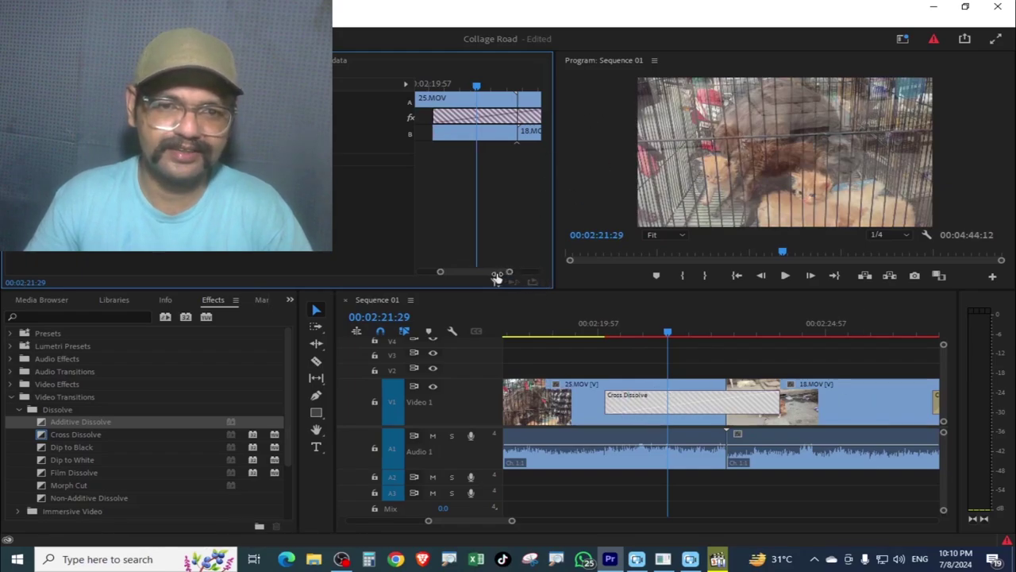
pyautogui.moveTo(433, 116); pyautogui.dragTo(510, 117)
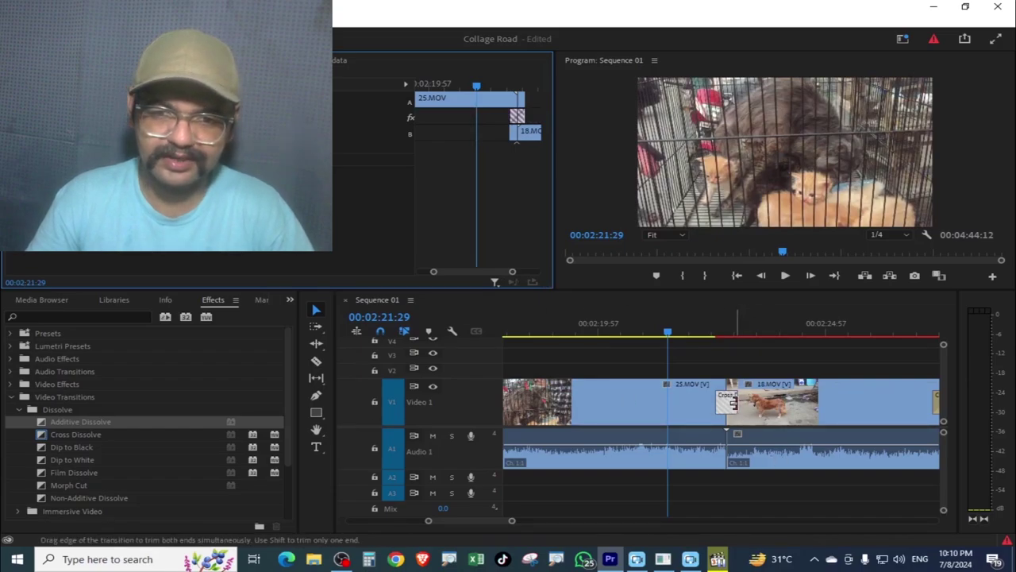
pyautogui.click(729, 406)
pyautogui.moveTo(721, 401); pyautogui.dragTo(646, 402)
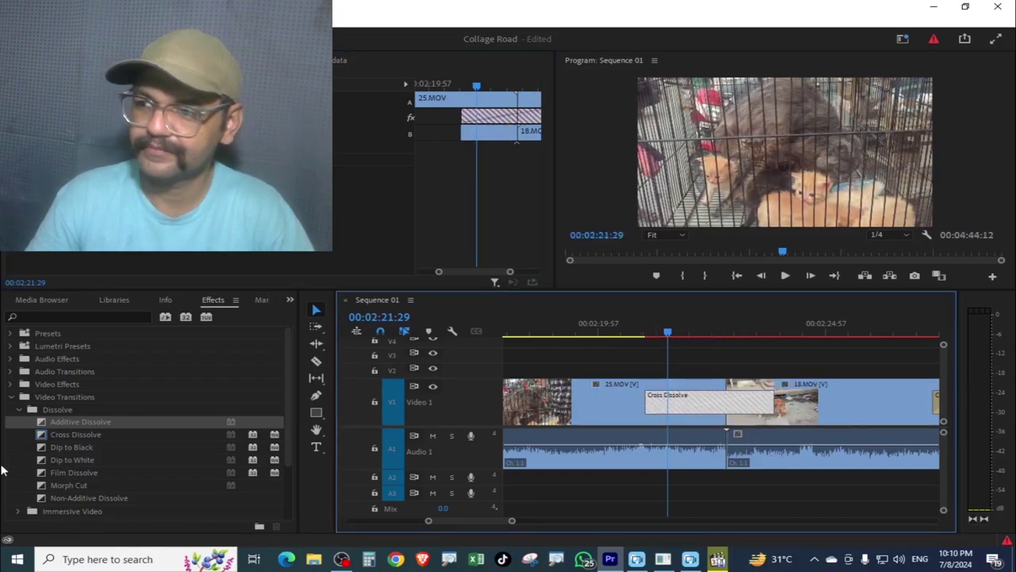
pyautogui.scroll(-3)
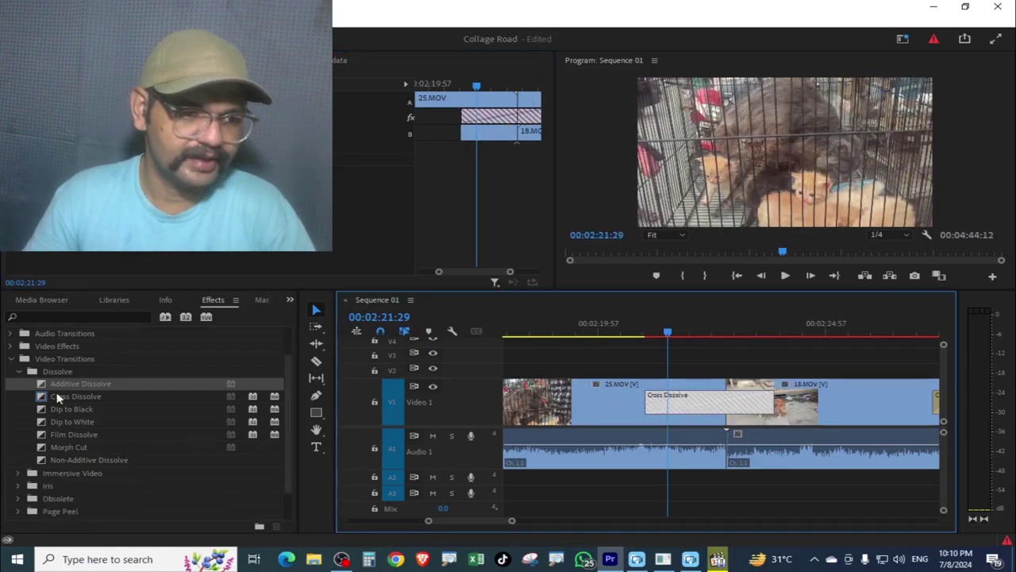
# - Swap the cut's Cross Dissolve for Film Dissolve and scrub across it to preview
pyautogui.click(56, 442)
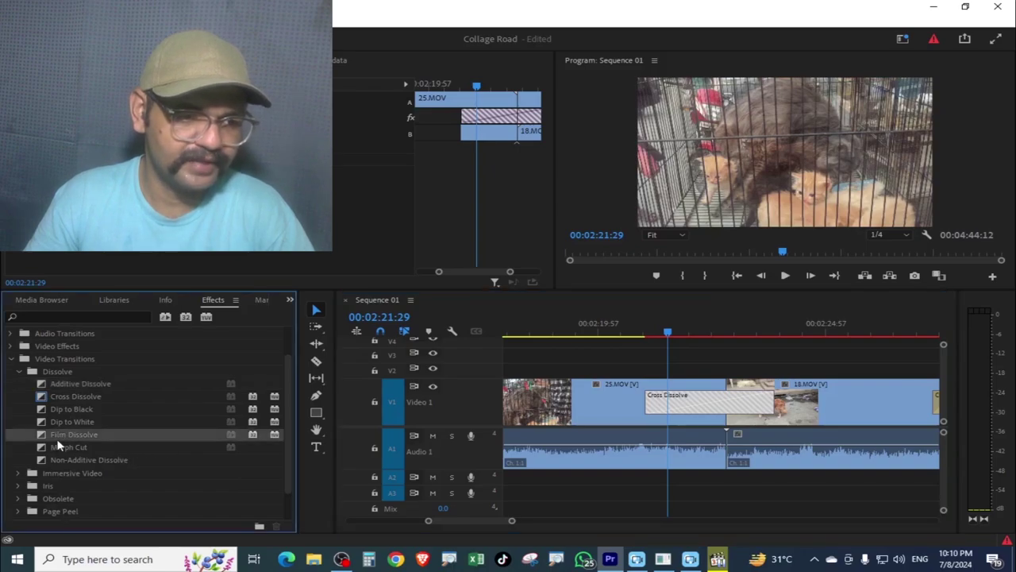
pyautogui.moveTo(53, 436); pyautogui.dragTo(672, 405)
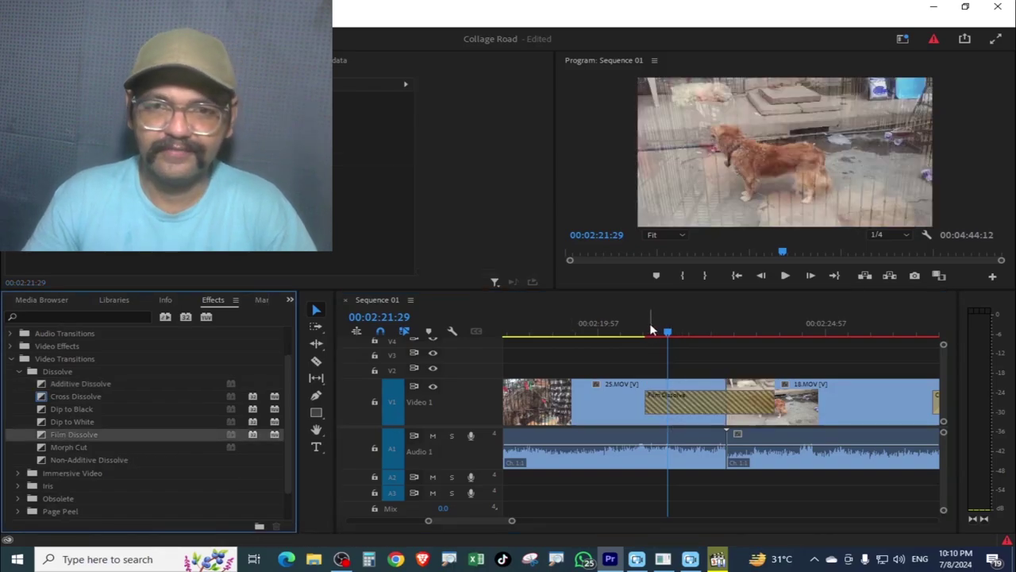
pyautogui.click(679, 332)
pyautogui.moveTo(682, 335); pyautogui.dragTo(764, 357)
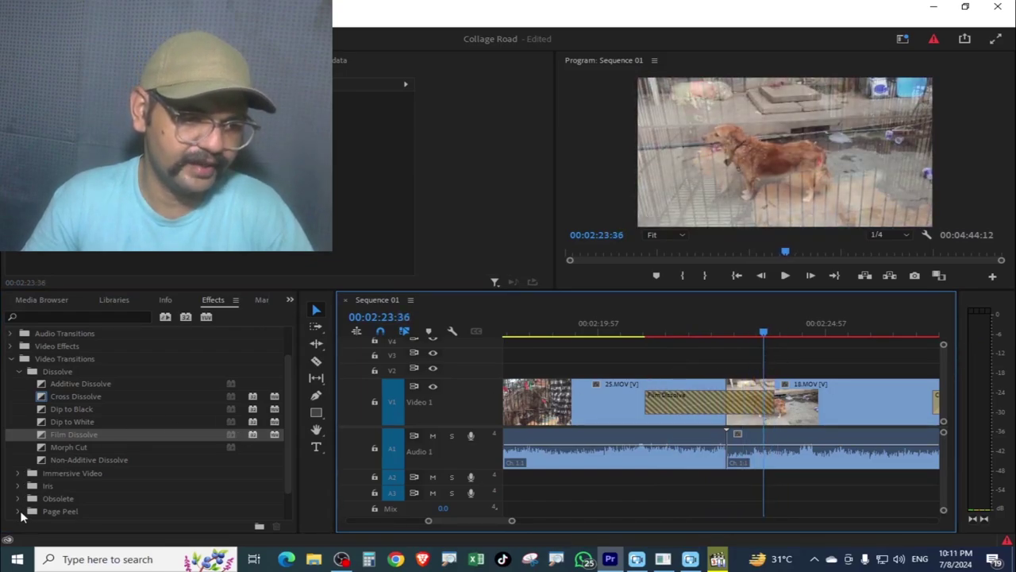
# - Apply Page Turn from the Page Peel folder to the cut and scrub to preview it
pyautogui.click(19, 512)
pyautogui.scroll(-3)
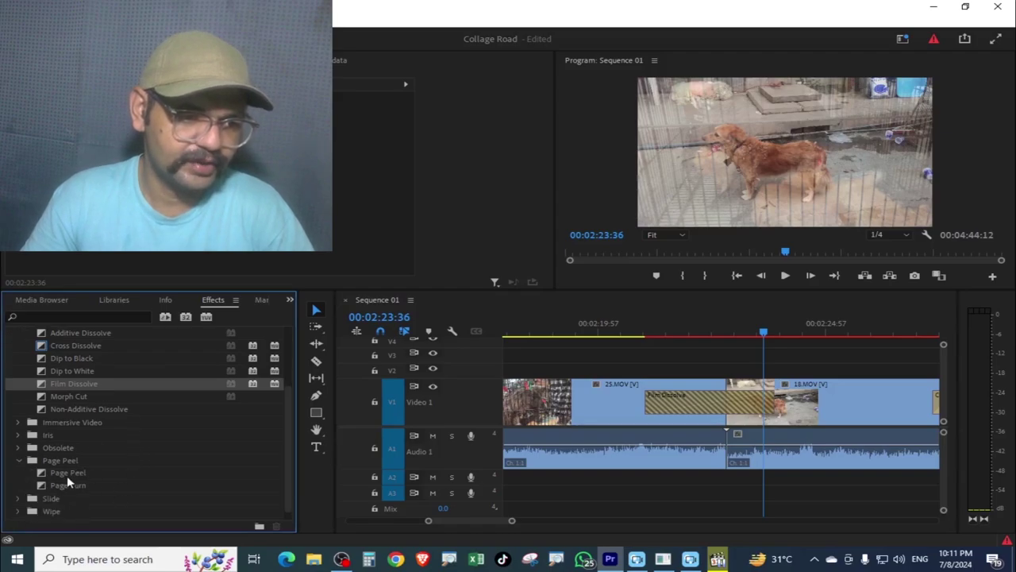
pyautogui.moveTo(44, 485); pyautogui.dragTo(702, 405)
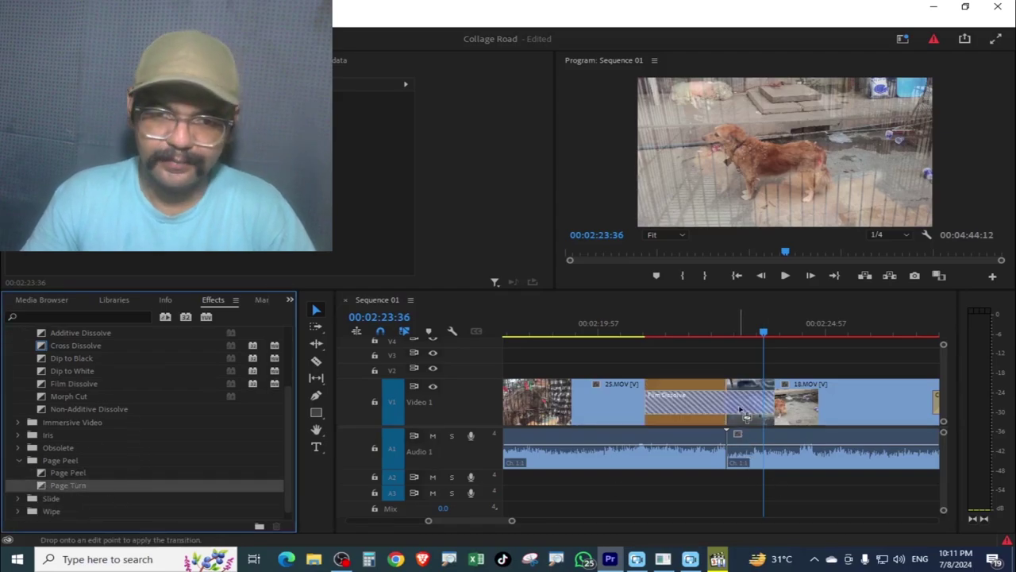
pyautogui.moveTo(653, 334); pyautogui.dragTo(772, 361)
# - Preview Page Turn once more, then replace it with Page Peel
pyautogui.moveTo(758, 362); pyautogui.dragTo(732, 365)
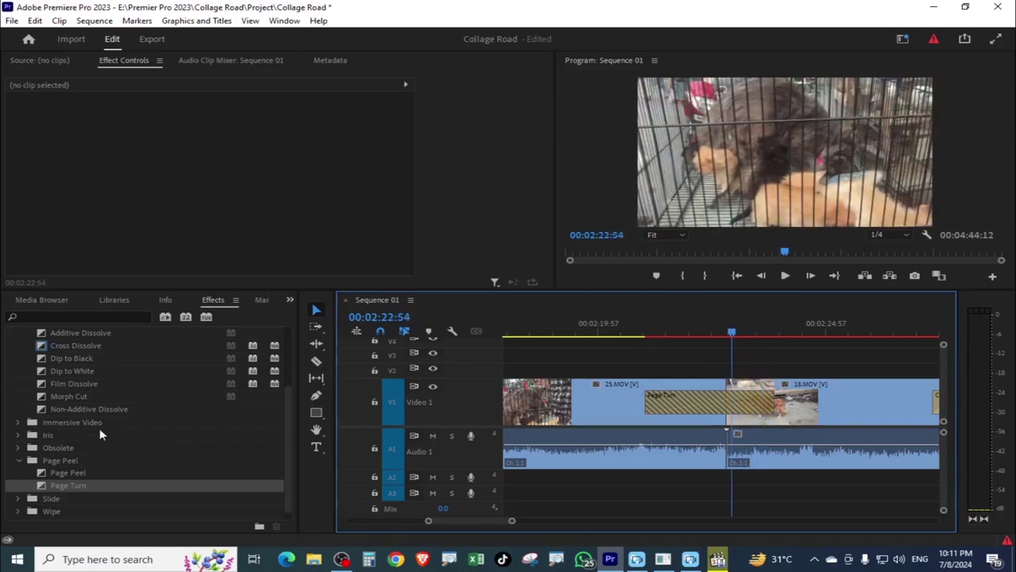
pyautogui.moveTo(71, 472); pyautogui.dragTo(751, 423)
pyautogui.moveTo(647, 334); pyautogui.dragTo(674, 413)
# - Apply Slide to the 25.MOV–18.MOV cut, scrub to preview, then replace it with Push
pyautogui.click(19, 499)
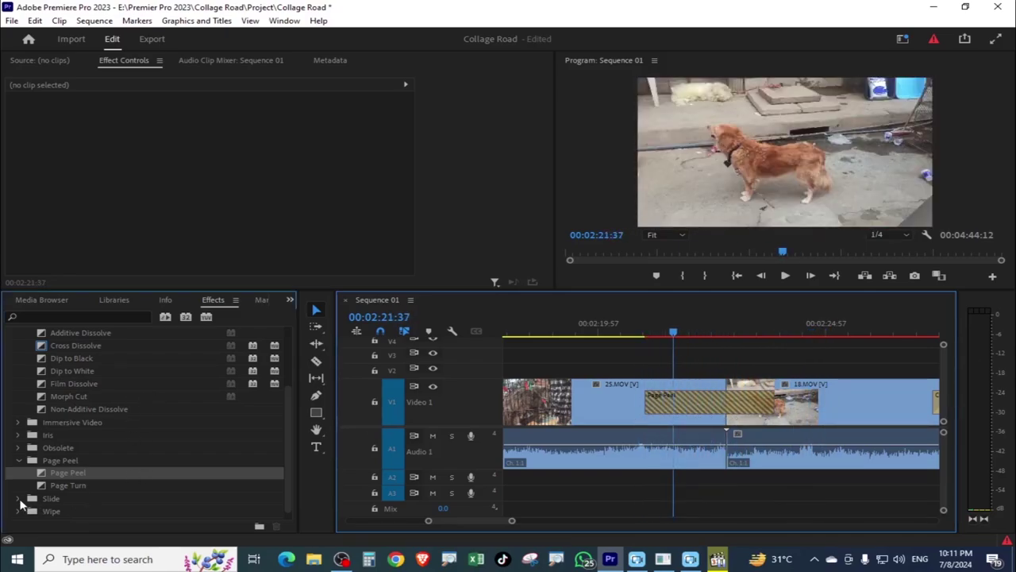
pyautogui.scroll(-3)
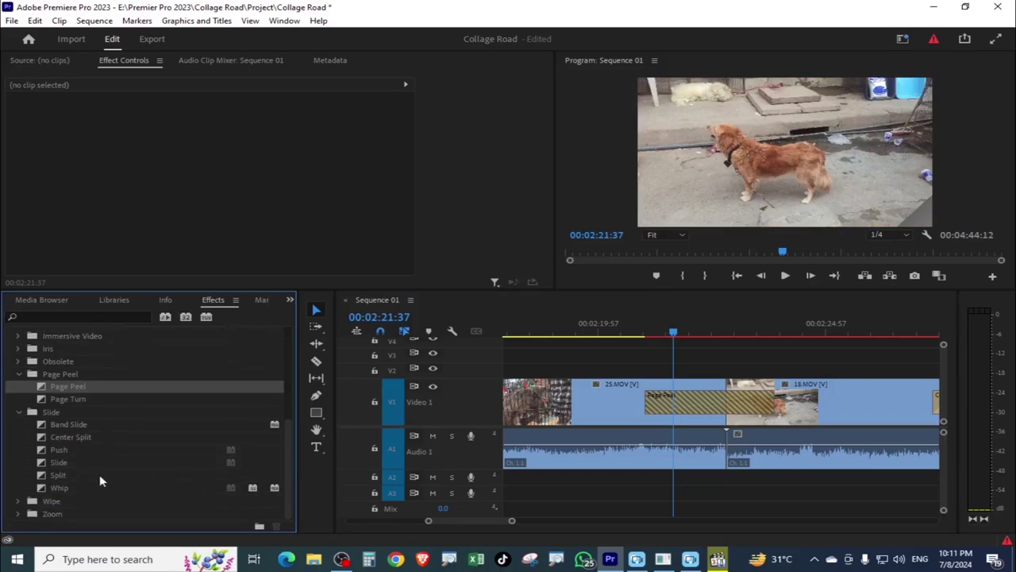
pyautogui.moveTo(59, 462); pyautogui.dragTo(691, 401)
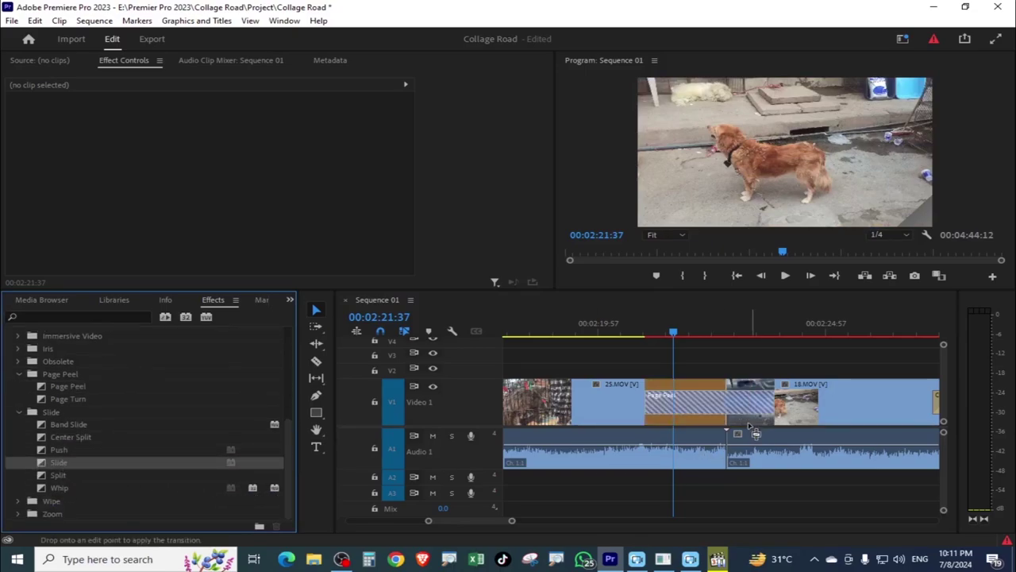
pyautogui.click(666, 334)
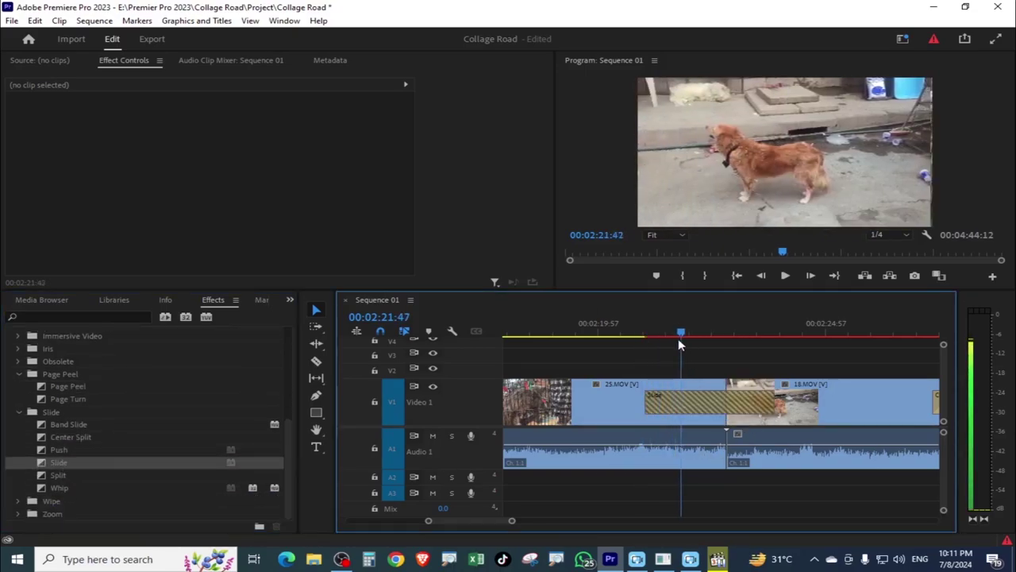
pyautogui.moveTo(680, 343); pyautogui.dragTo(721, 363)
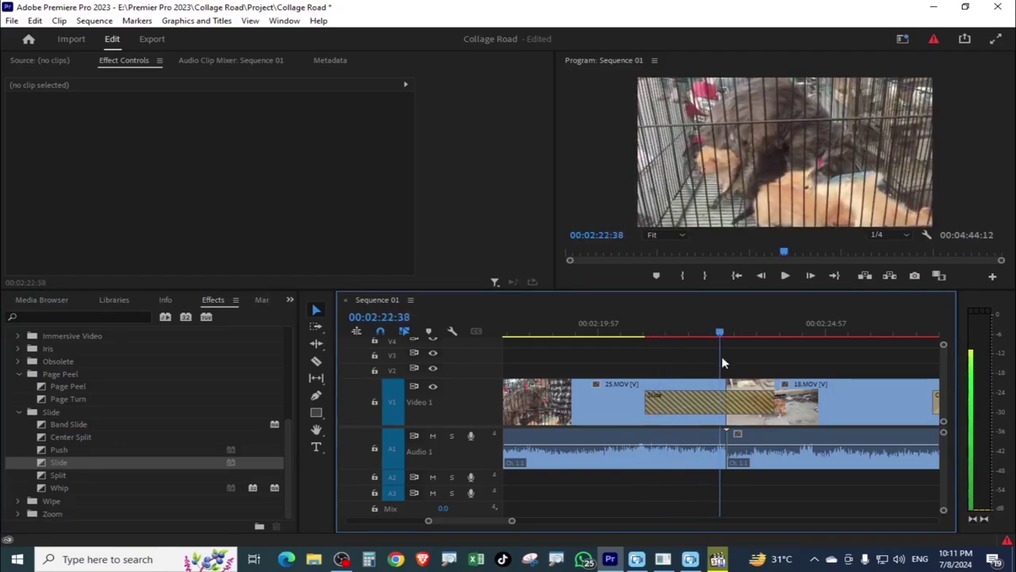
pyautogui.click(56, 449)
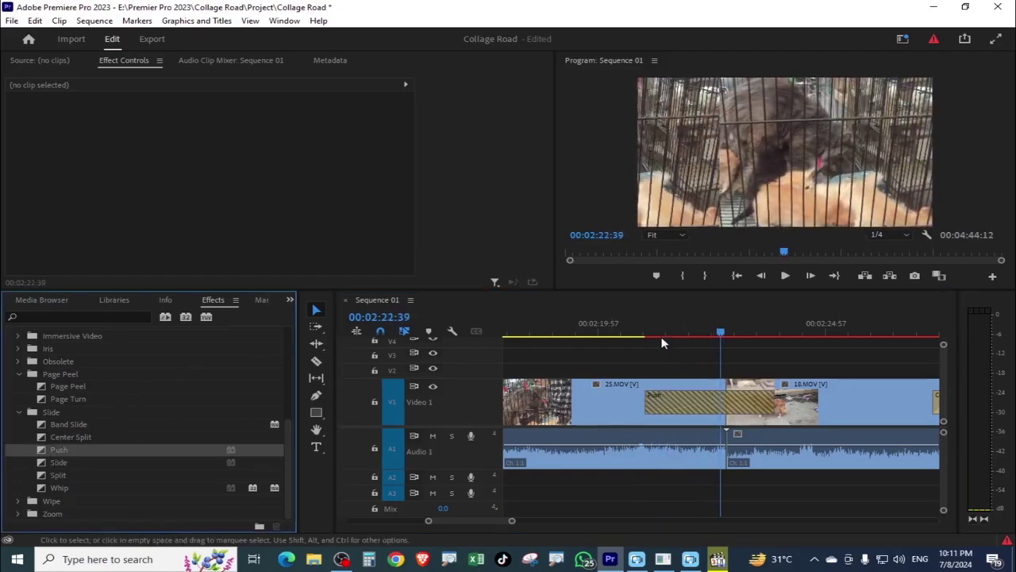
pyautogui.moveTo(662, 334); pyautogui.dragTo(739, 411)
# - Preview the Push transition at the 25.MOV–18.MOV cut, then delete it
pyautogui.click(59, 487)
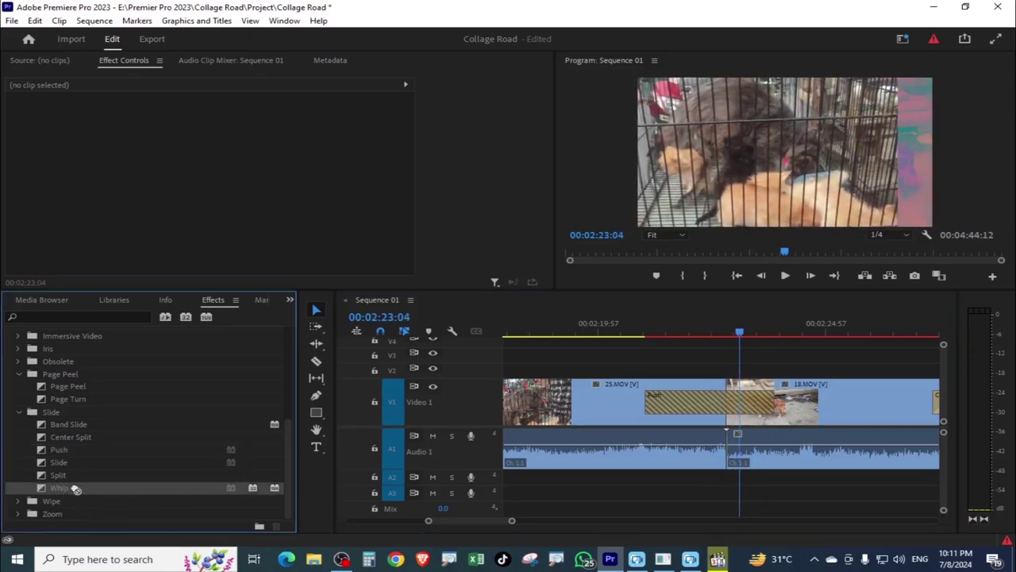
pyautogui.click(681, 335)
pyautogui.moveTo(685, 337); pyautogui.dragTo(699, 335)
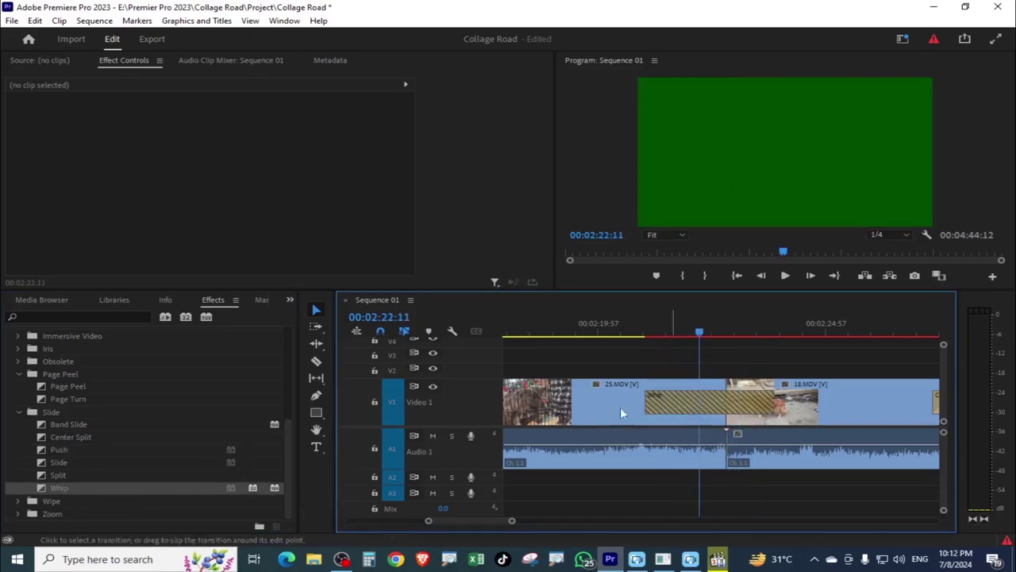
pyautogui.click(724, 413)
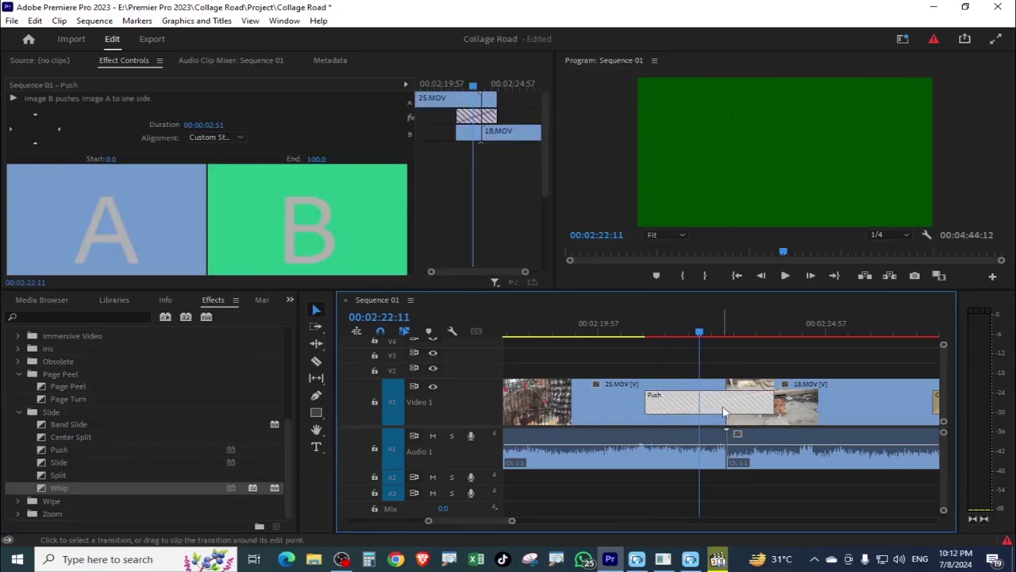
pyautogui.press('Delete')
# - Add a default Cross Dissolve across both clips and lengthen it to 00:00:02:06
pyautogui.click(762, 413)
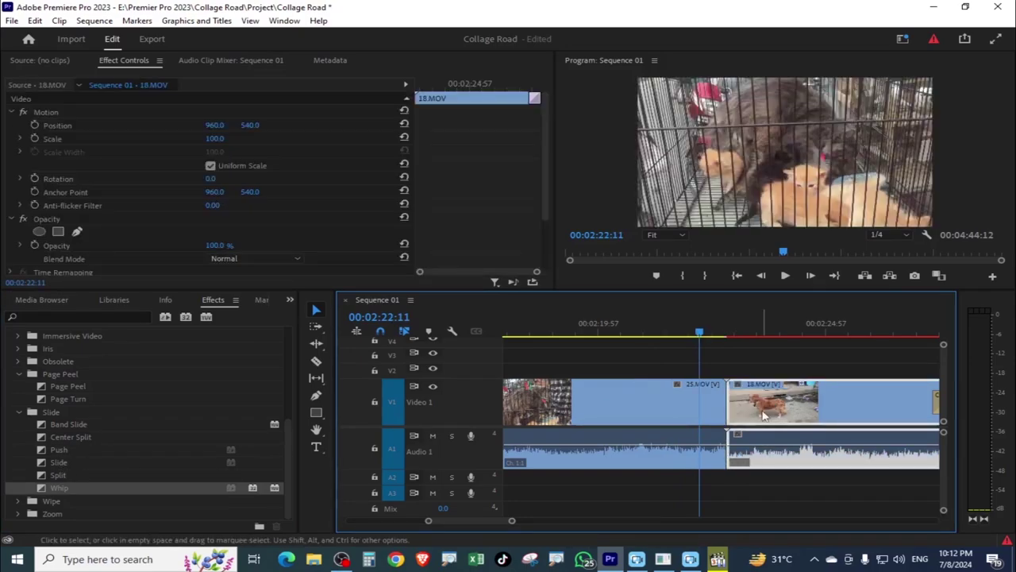
pyautogui.moveTo(747, 372); pyautogui.dragTo(712, 402)
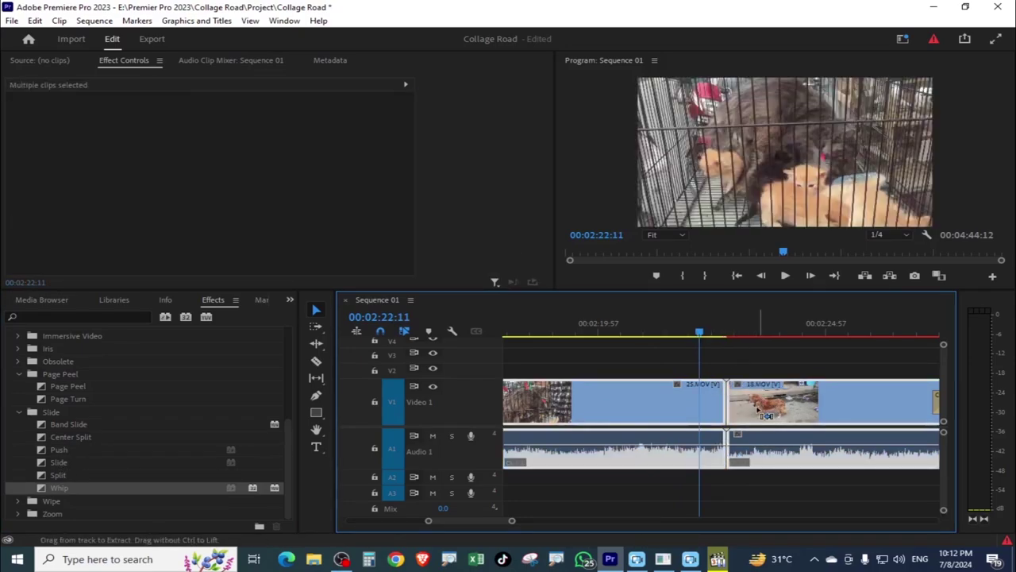
pyautogui.hotkey('ctrl', 'd')
pyautogui.click(605, 296)
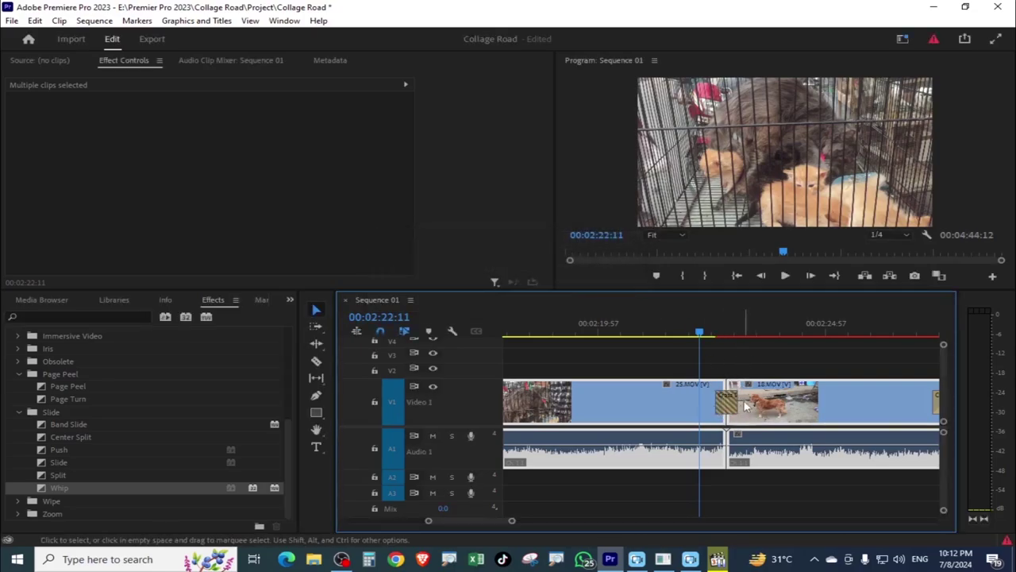
pyautogui.click(727, 405)
pyautogui.moveTo(722, 409); pyautogui.dragTo(675, 413)
# - Locate the Wipe transition in the Wipe group and select the 18.MOV clip
pyautogui.click(20, 502)
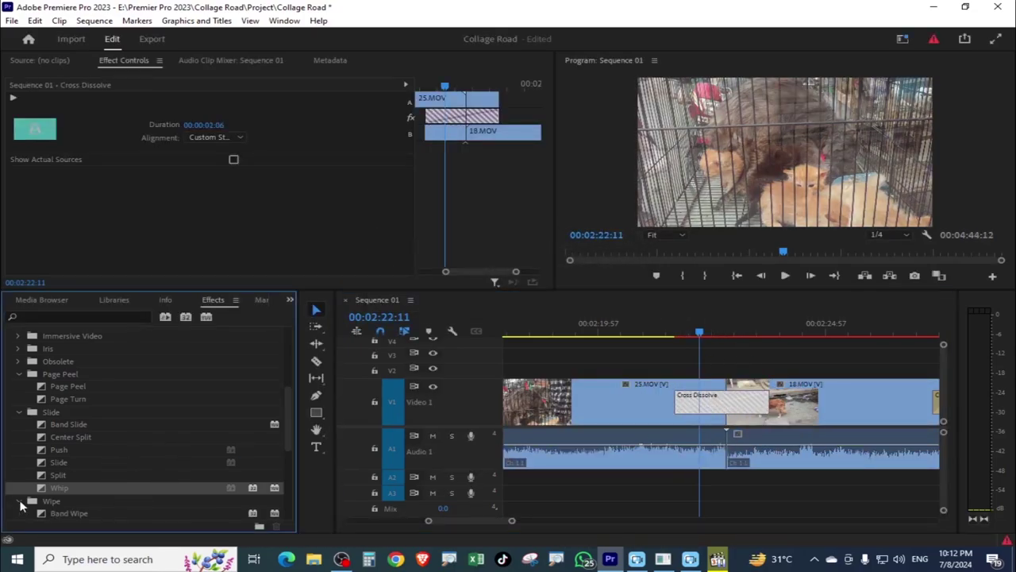
pyautogui.moveTo(286, 421); pyautogui.dragTo(278, 496)
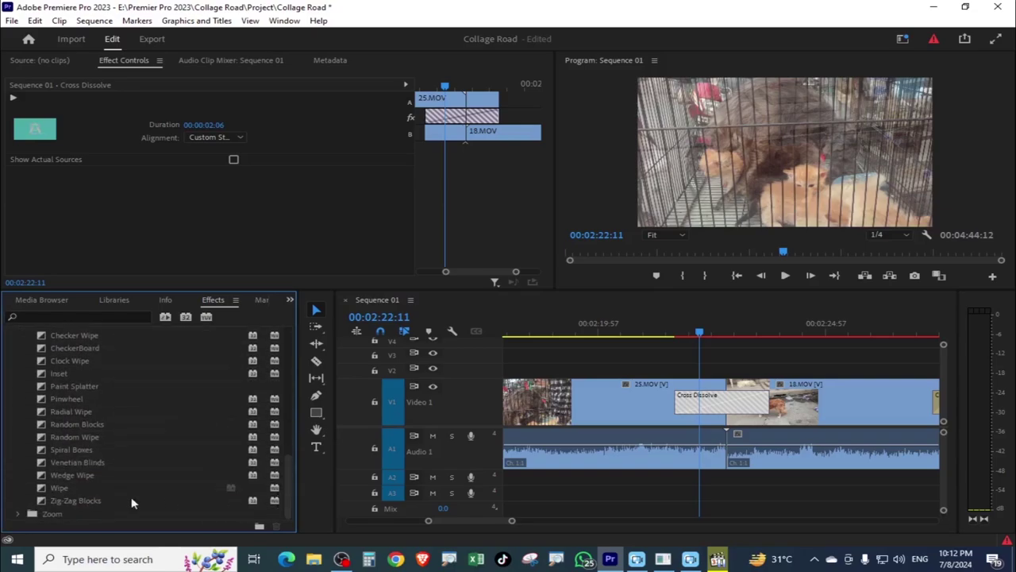
pyautogui.click(76, 488)
pyautogui.click(808, 409)
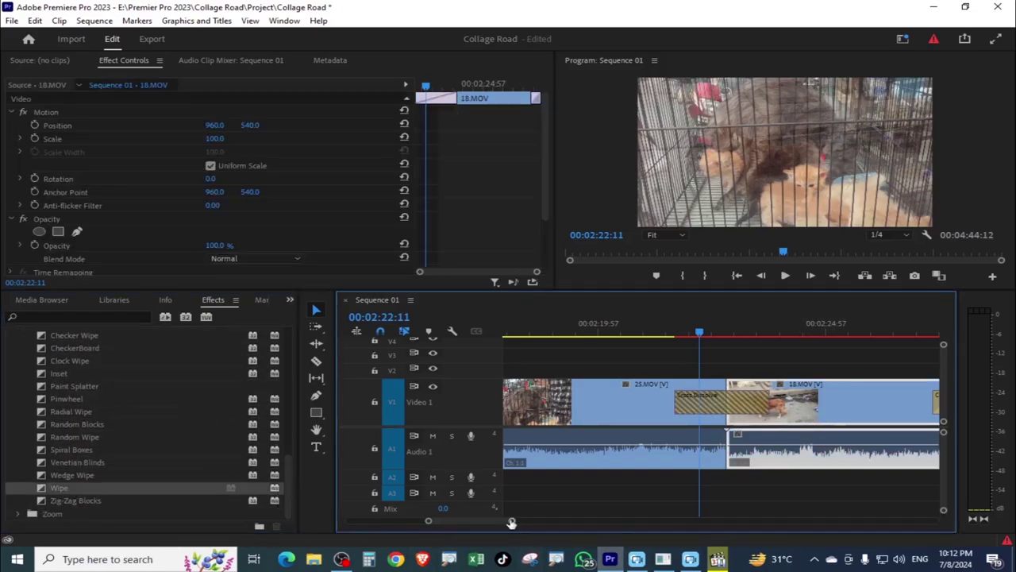
# - Move 18.MOV up to Video 2, overlapping the end of 25.MOV
pyautogui.scroll(-3)
pyautogui.moveTo(865, 419); pyautogui.dragTo(937, 419)
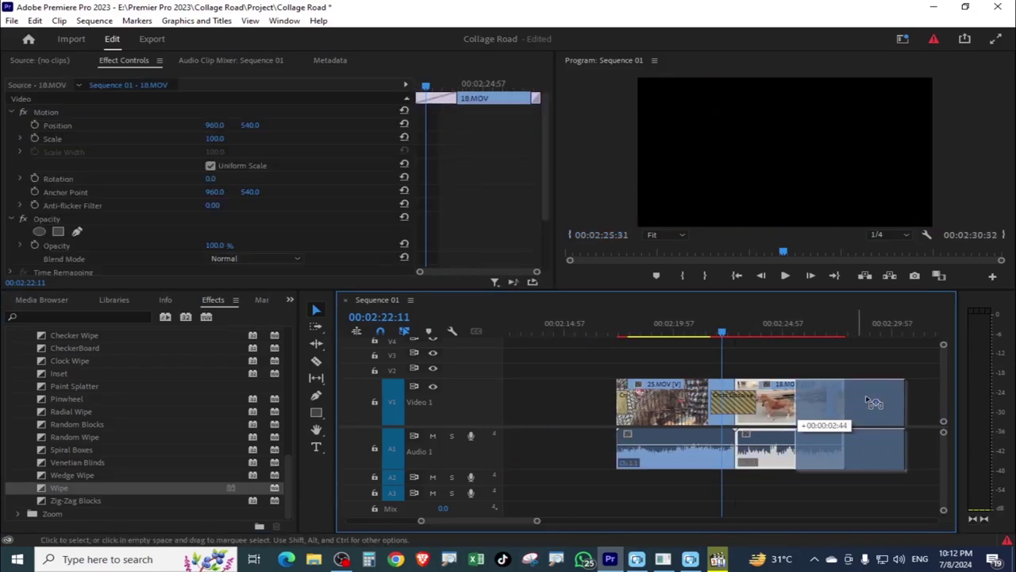
pyautogui.moveTo(842, 413); pyautogui.dragTo(772, 413)
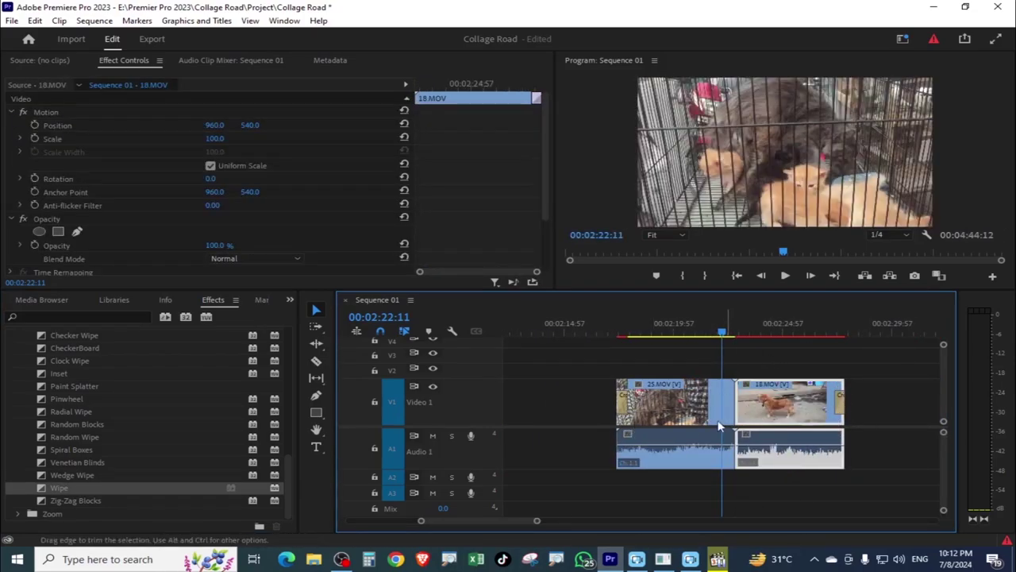
pyautogui.moveTo(801, 411); pyautogui.dragTo(763, 375)
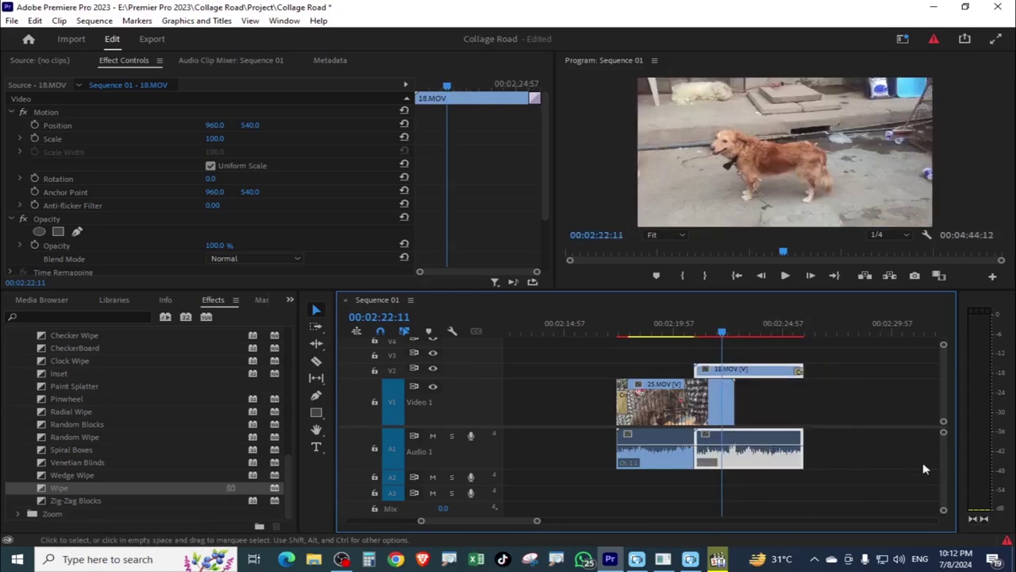
# - Unlink both clips from their audio and delete both audio clips
pyautogui.moveTo(780, 494); pyautogui.dragTo(627, 411)
pyautogui.rightClick(687, 415)
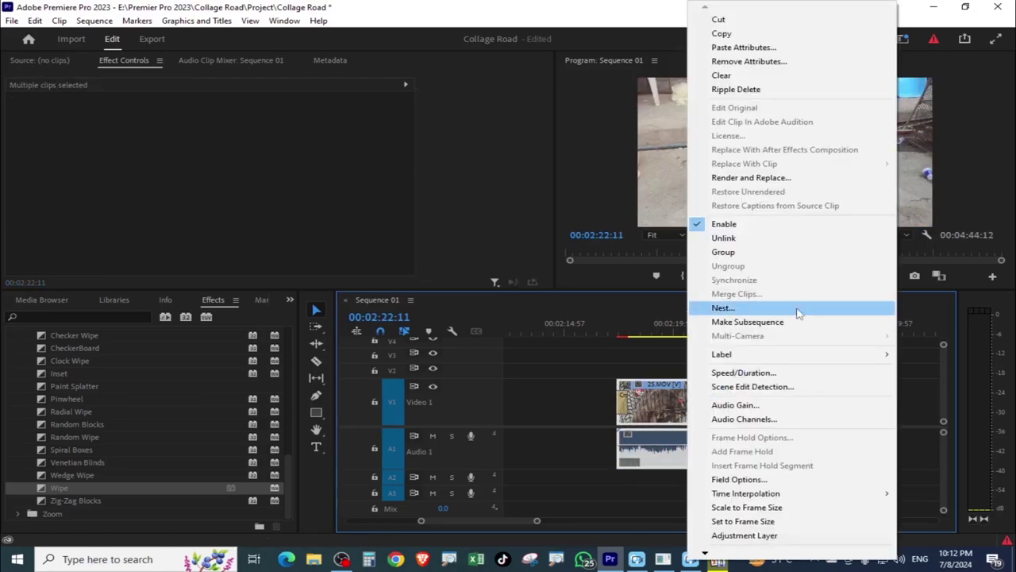
pyautogui.click(760, 238)
pyautogui.click(835, 452)
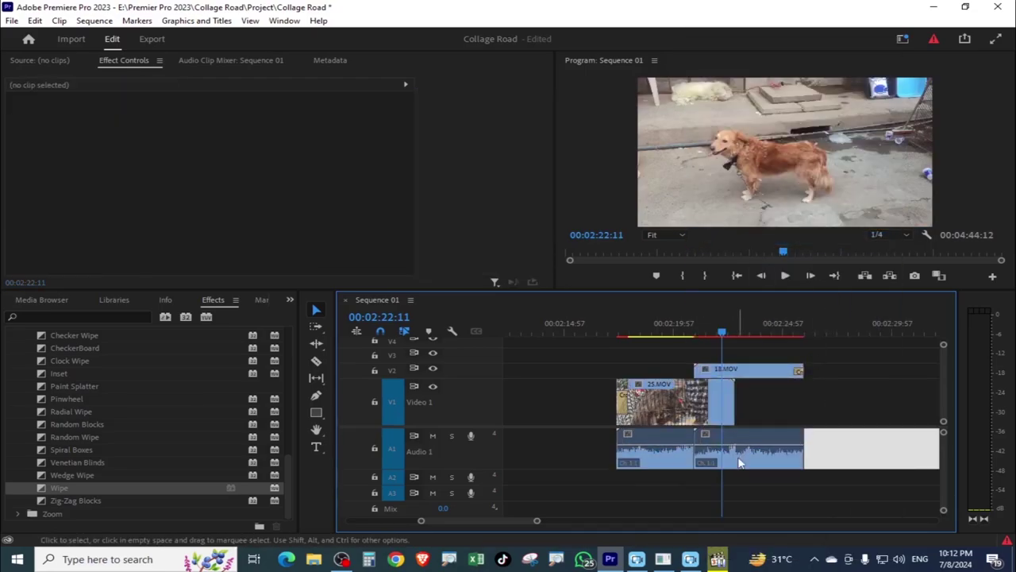
pyautogui.press('Delete')
pyautogui.click(659, 453)
pyautogui.press('Delete')
# - Apply a default Cross Dissolve to the start of 18.MOV on Video 2
pyautogui.moveTo(722, 363); pyautogui.dragTo(696, 363)
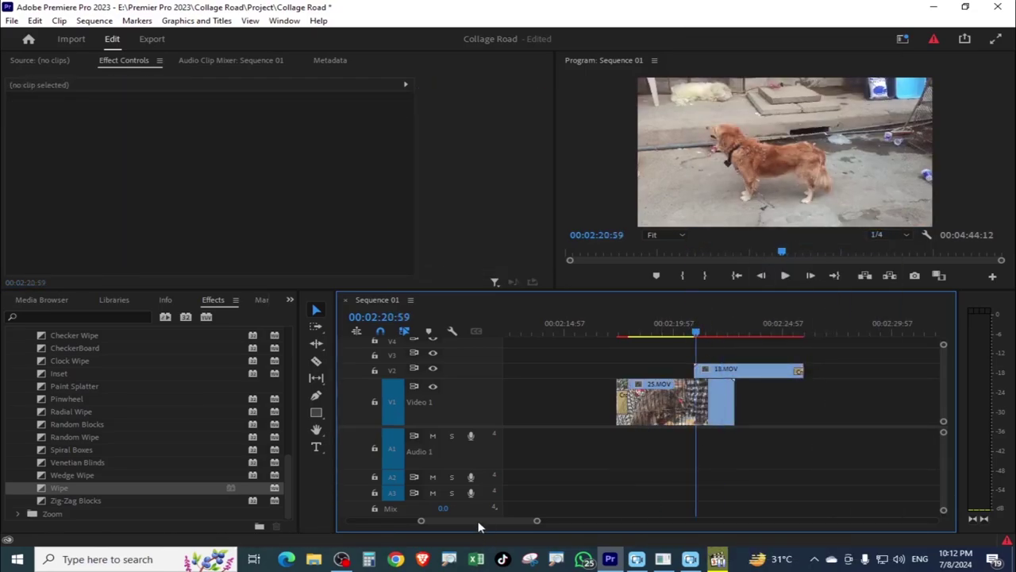
pyautogui.moveTo(537, 522); pyautogui.dragTo(500, 522)
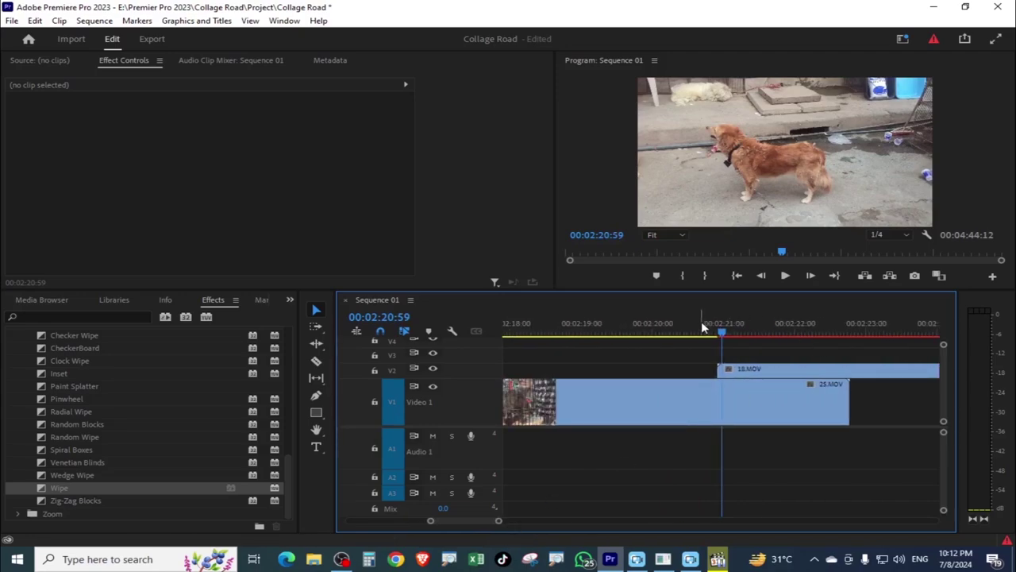
pyautogui.click(725, 335)
pyautogui.moveTo(725, 335); pyautogui.dragTo(740, 336)
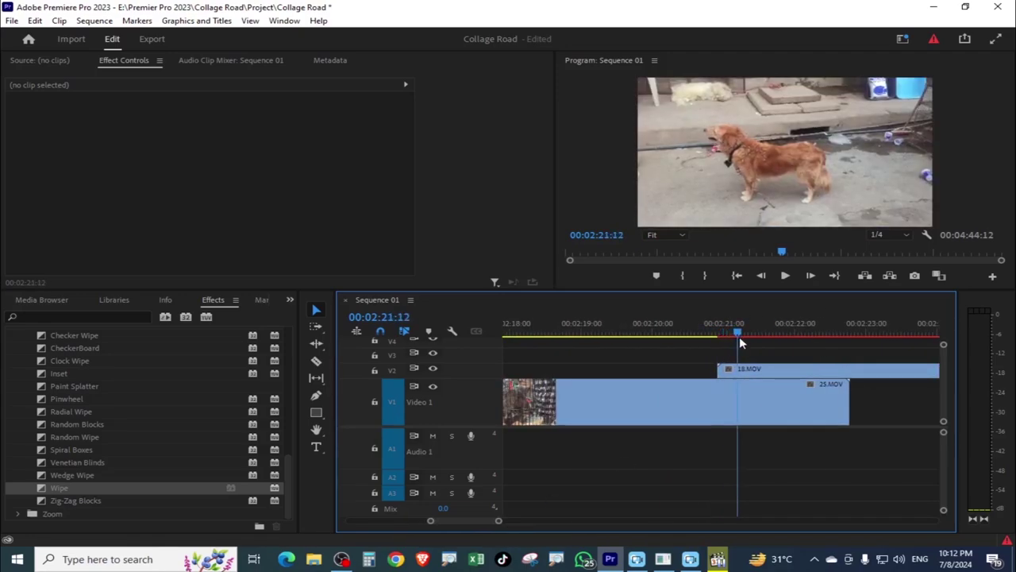
pyautogui.click(726, 371)
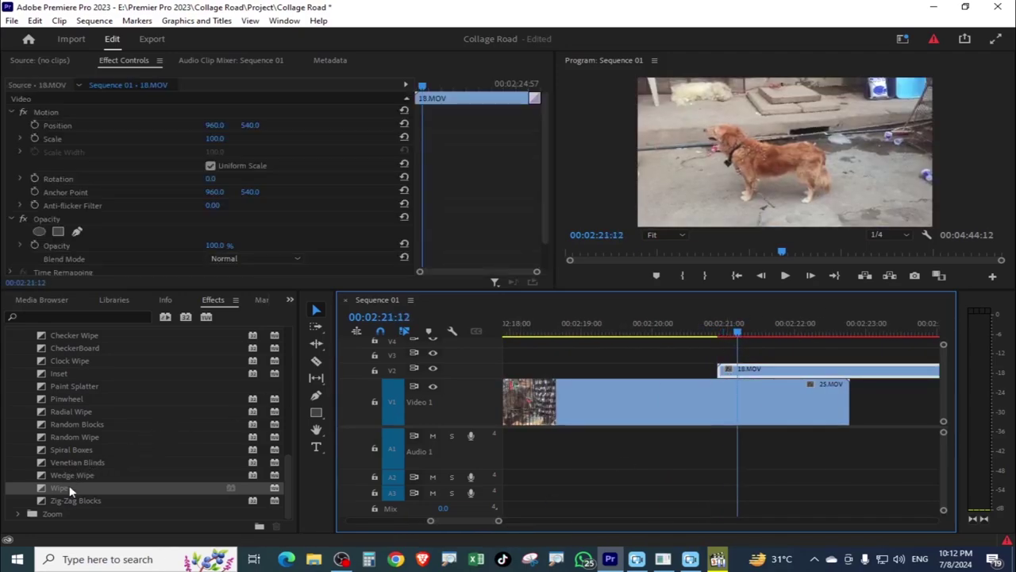
pyautogui.moveTo(70, 492); pyautogui.dragTo(361, 528)
pyautogui.click(71, 494)
pyautogui.moveTo(61, 490); pyautogui.dragTo(751, 377)
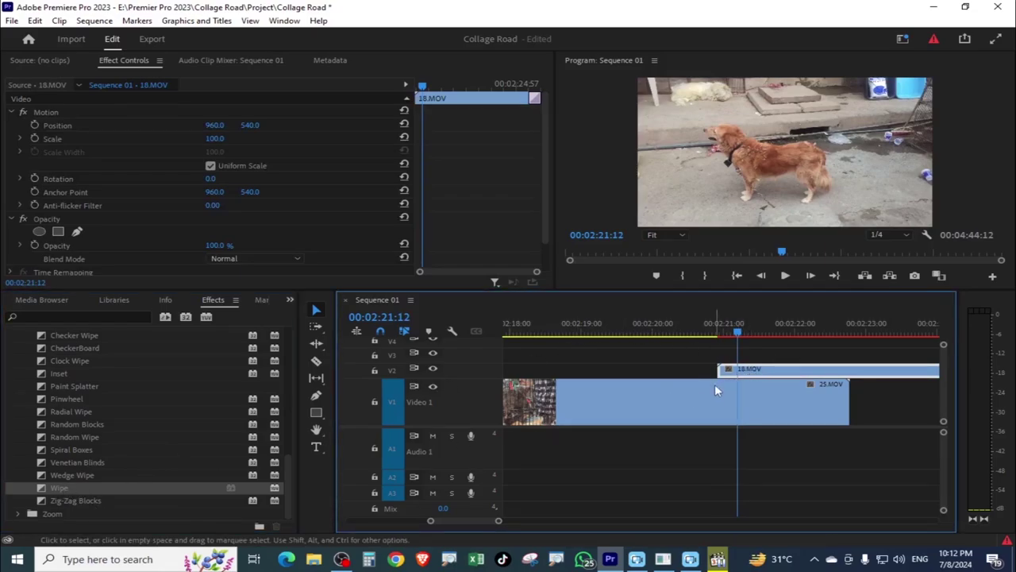
pyautogui.hotkey('ctrl', 'd')
# - Lengthen the Cross Dissolve at 18.MOV's start and scrub through it
pyautogui.click(683, 324)
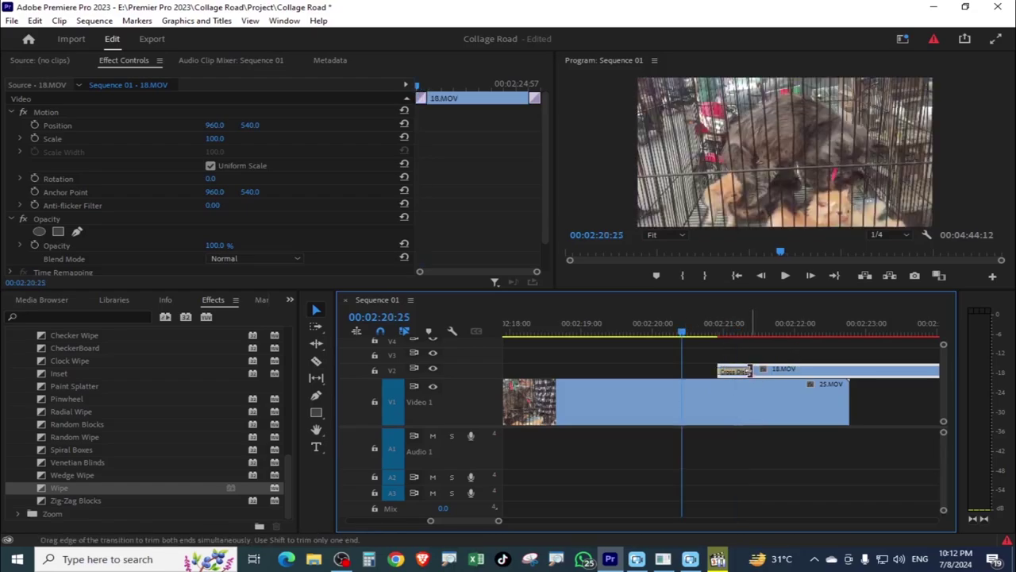
pyautogui.moveTo(751, 370); pyautogui.dragTo(860, 421)
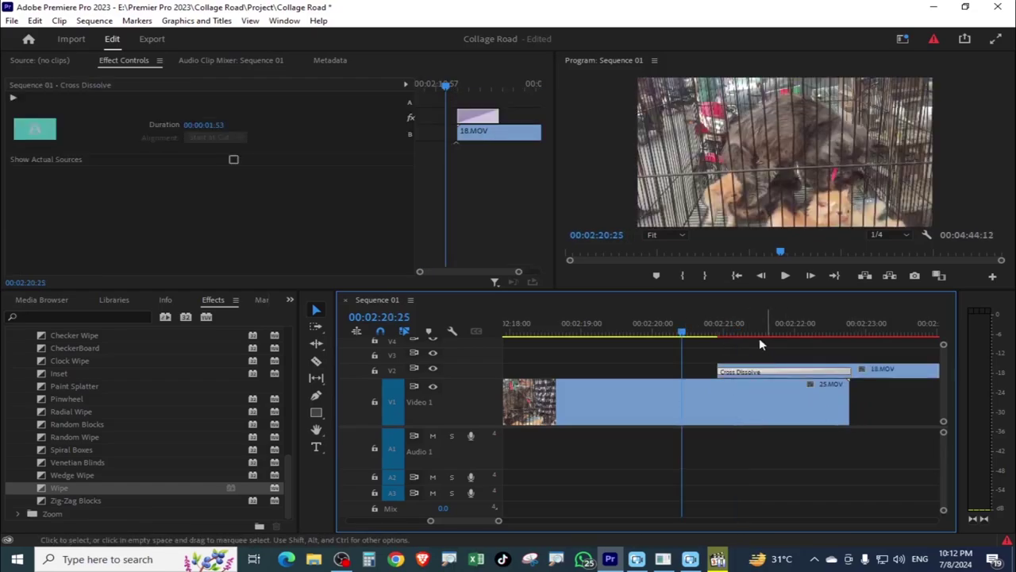
pyautogui.moveTo(710, 327); pyautogui.dragTo(704, 413)
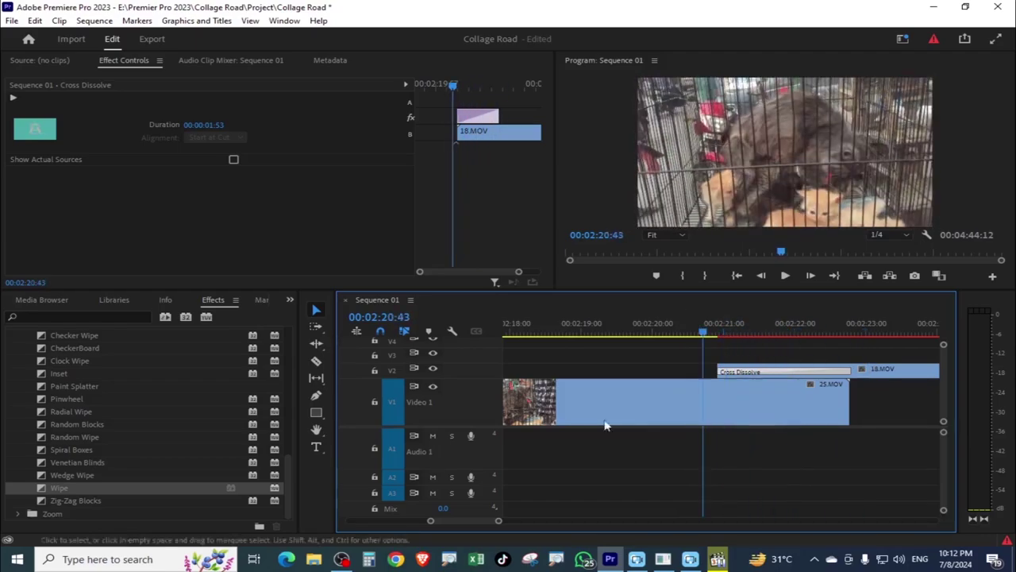
pyautogui.hotkey('ctrl', 'z')
# - Replace it with a Wipe transition extended to 00:00:01:54, then preview it
pyautogui.moveTo(58, 490); pyautogui.dragTo(751, 374)
pyautogui.moveTo(752, 372); pyautogui.dragTo(848, 427)
pyautogui.moveTo(704, 332); pyautogui.dragTo(796, 365)
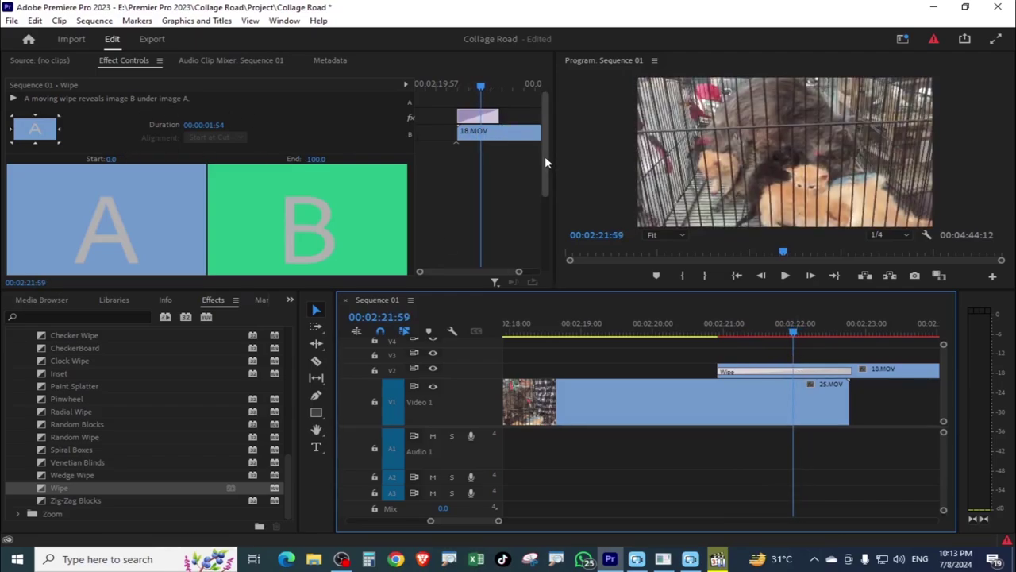
pyautogui.moveTo(545, 156); pyautogui.dragTo(544, 230)
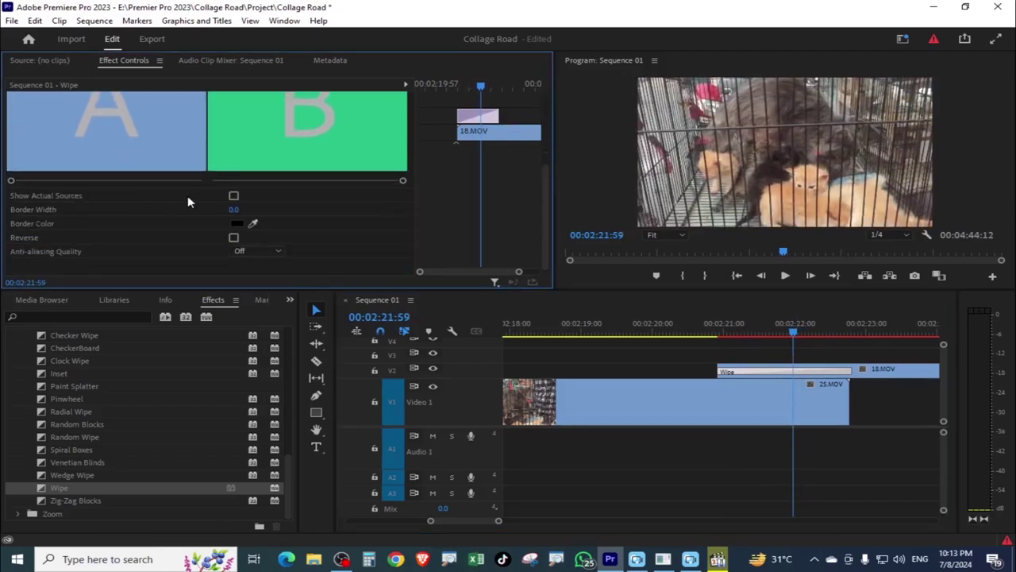
# - Enable Show Actual Sources for the Wipe and preview it around 00:02:21:25
pyautogui.click(233, 196)
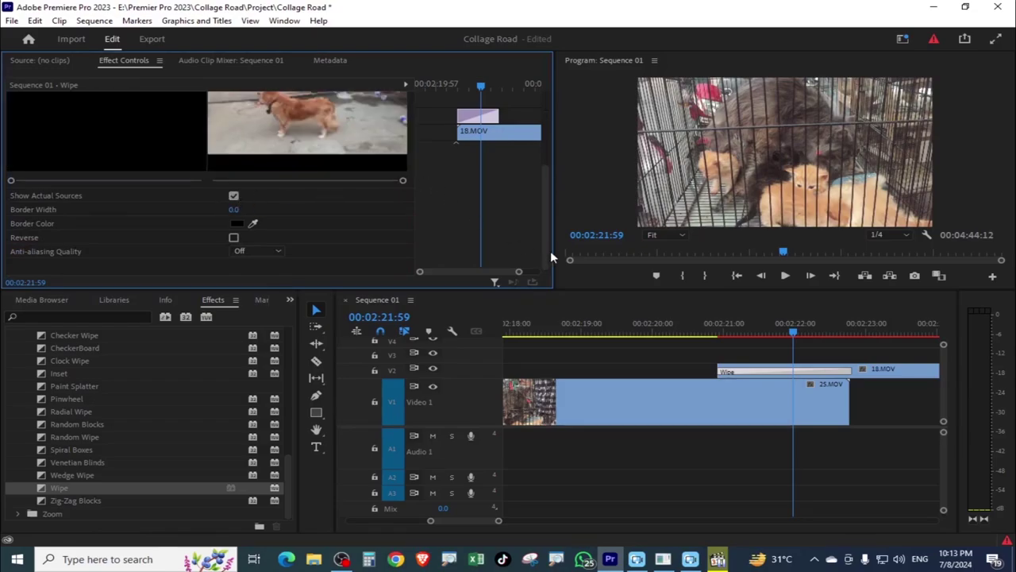
pyautogui.scroll(3)
pyautogui.moveTo(706, 328); pyautogui.dragTo(744, 332)
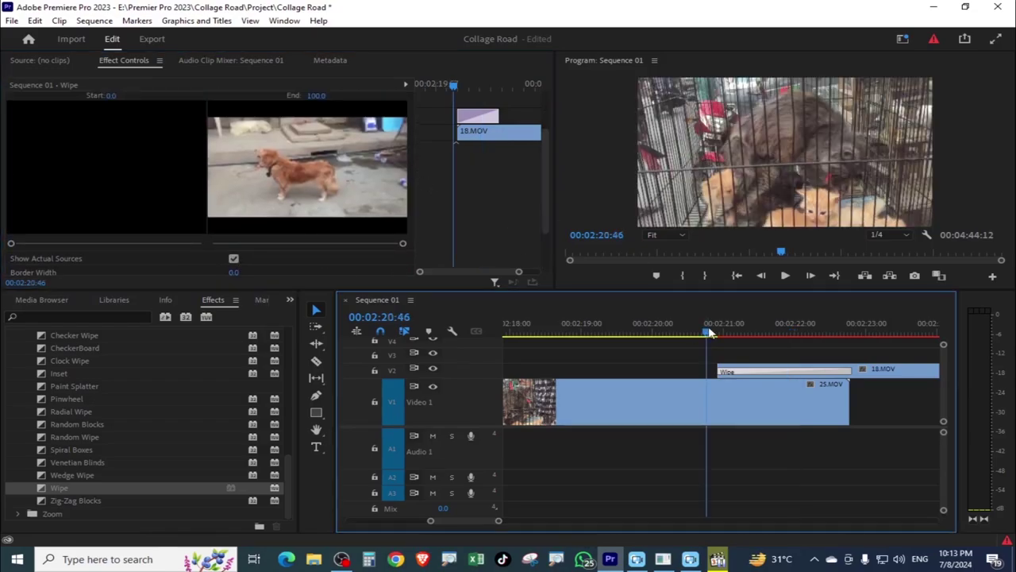
pyautogui.click(105, 161)
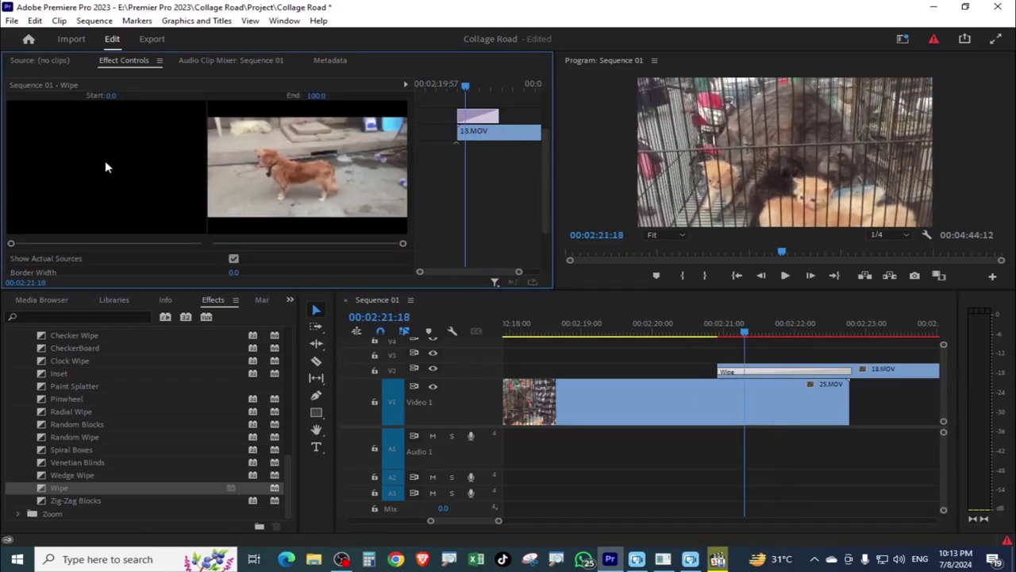
pyautogui.moveTo(713, 323); pyautogui.dragTo(752, 327)
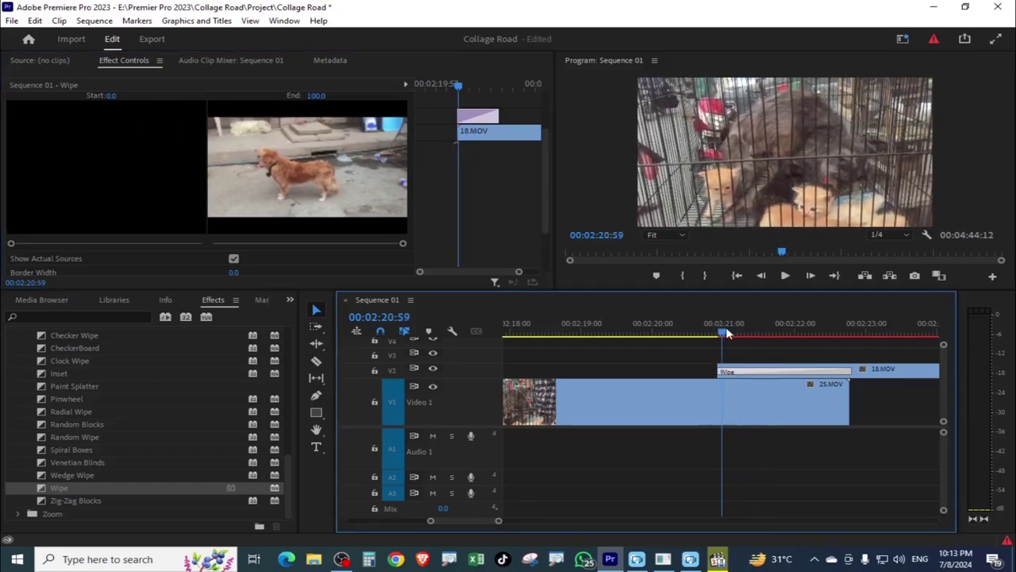
pyautogui.click(428, 248)
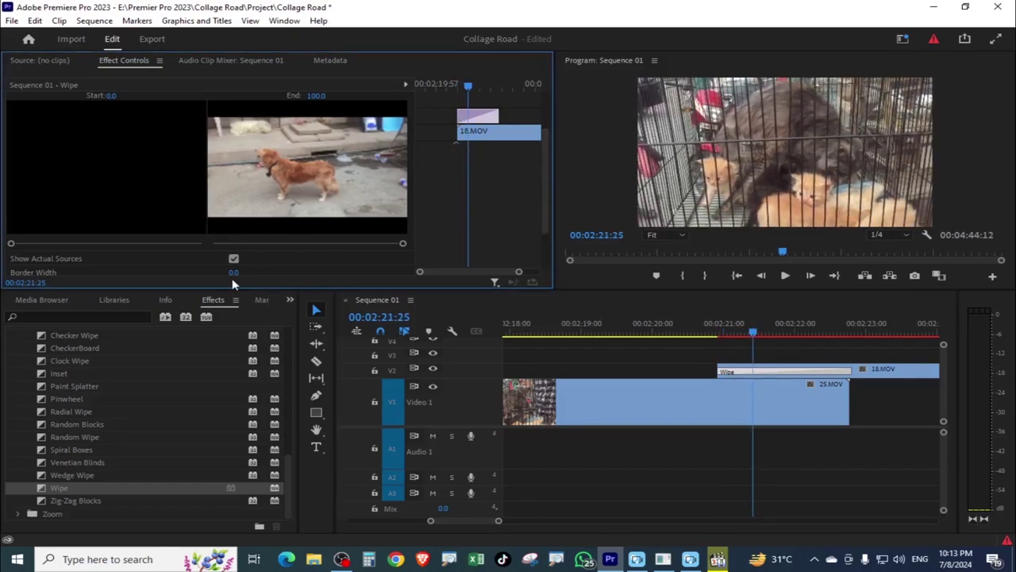
pyautogui.moveTo(545, 198); pyautogui.dragTo(545, 230)
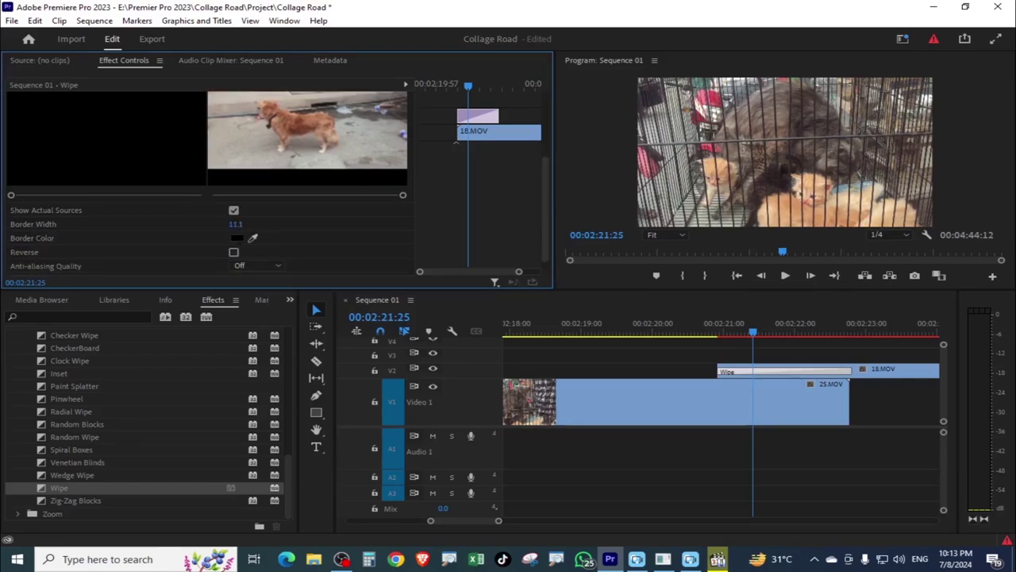
pyautogui.moveTo(750, 332); pyautogui.dragTo(775, 344)
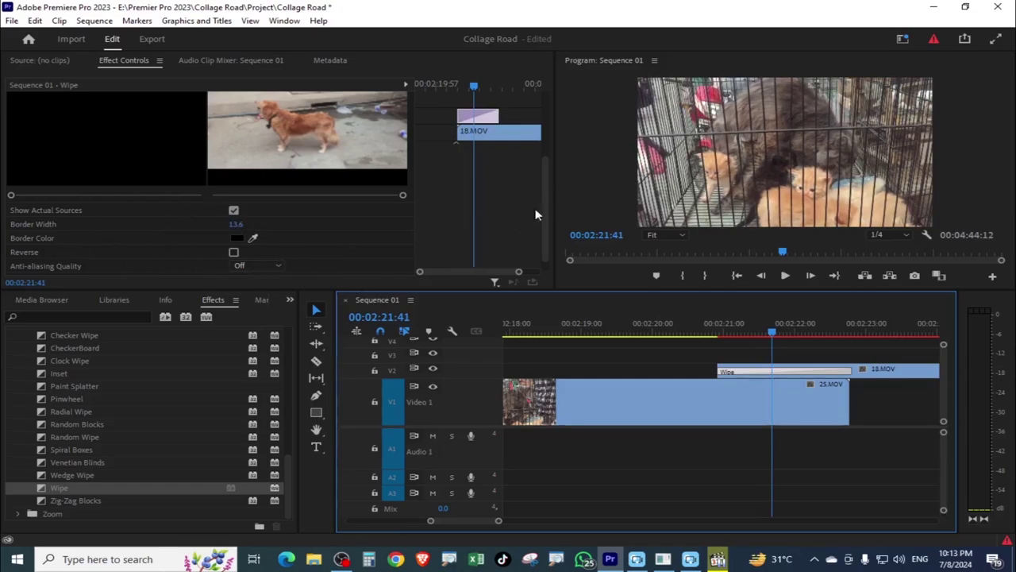
# - Leave the Wipe's anti-aliasing quality set to Off
pyautogui.scroll(-3)
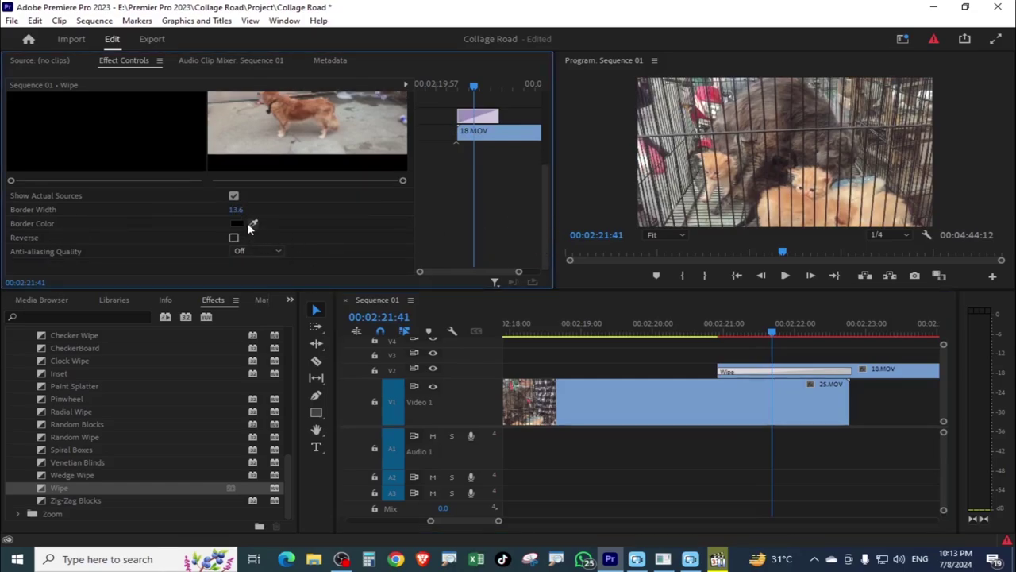
pyautogui.click(254, 251)
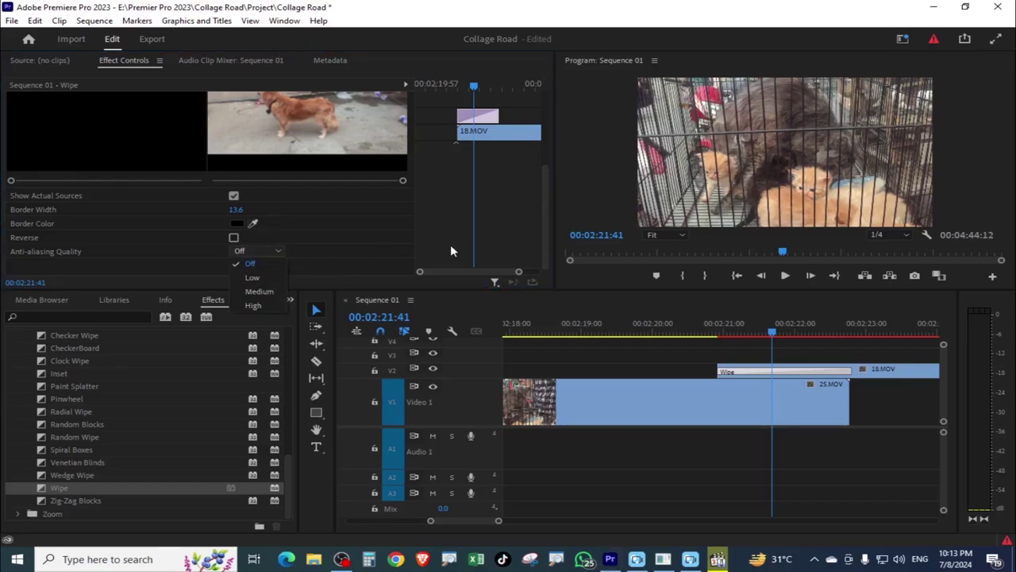
pyautogui.click(492, 251)
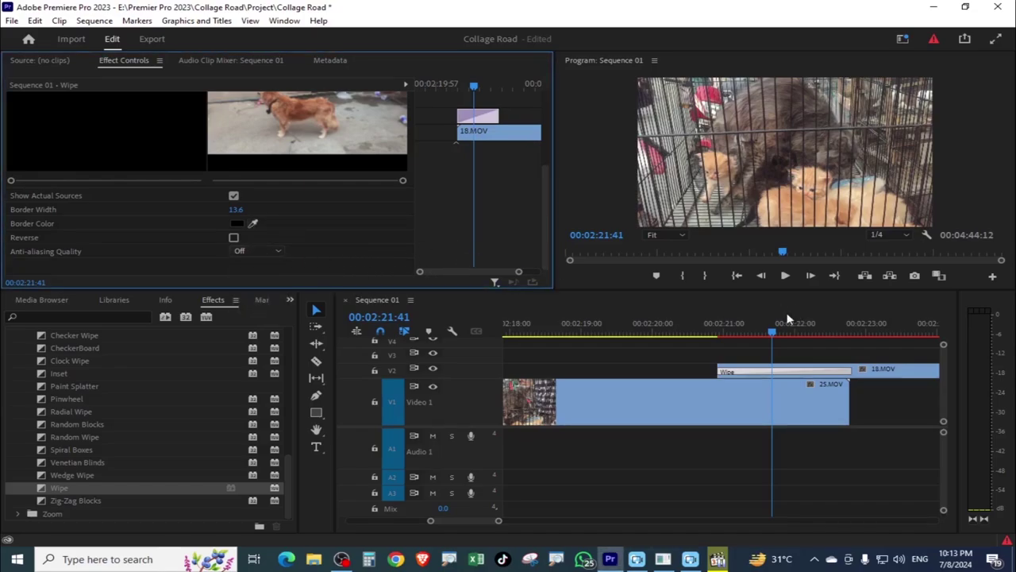
pyautogui.click(753, 324)
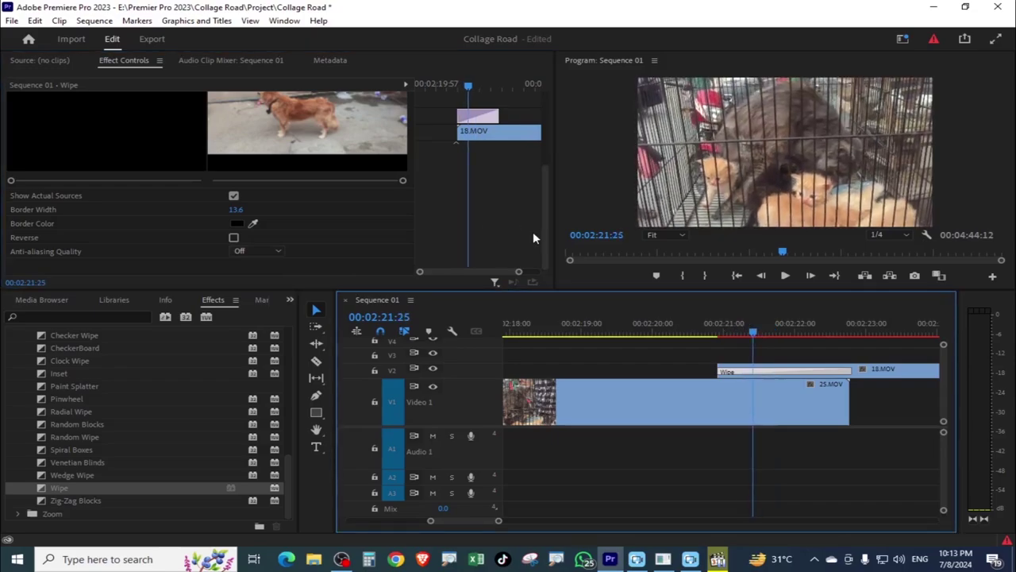
# - Drag the Wipe's Start slider right so both halves show the dog, then check it
pyautogui.moveTo(545, 198); pyautogui.dragTo(546, 157)
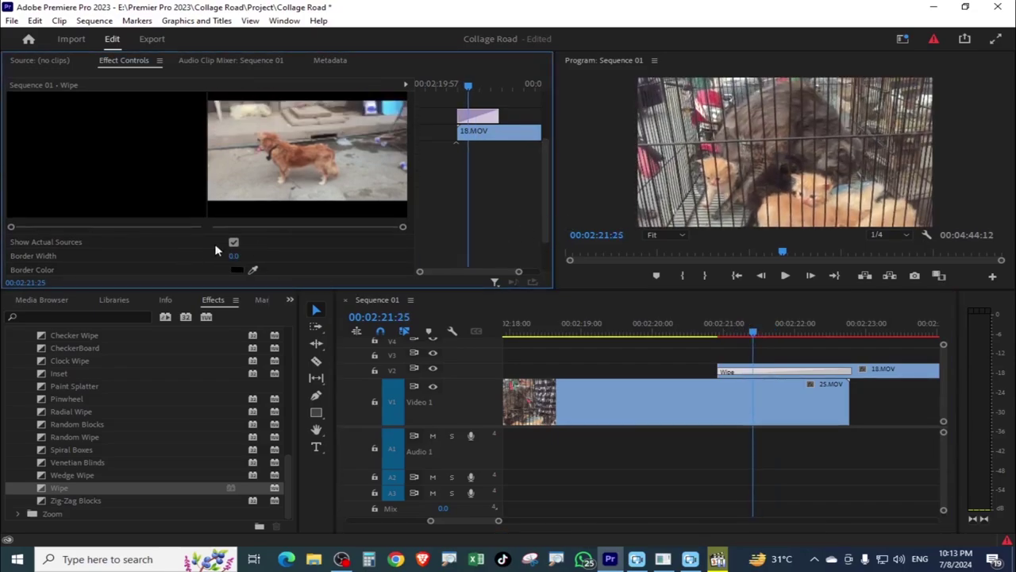
pyautogui.moveTo(15, 227); pyautogui.dragTo(50, 227)
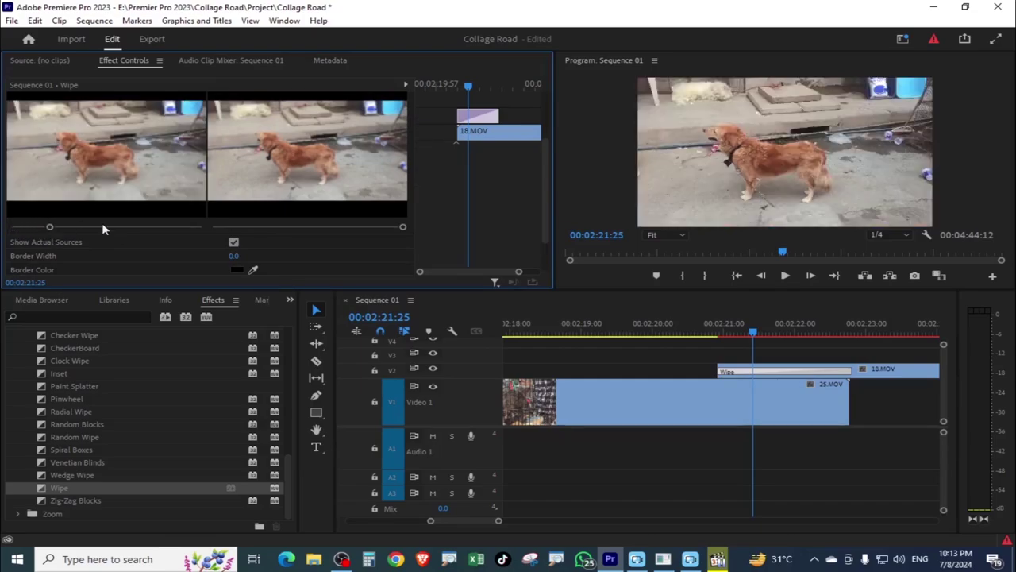
pyautogui.click(735, 328)
pyautogui.moveTo(737, 330); pyautogui.dragTo(743, 335)
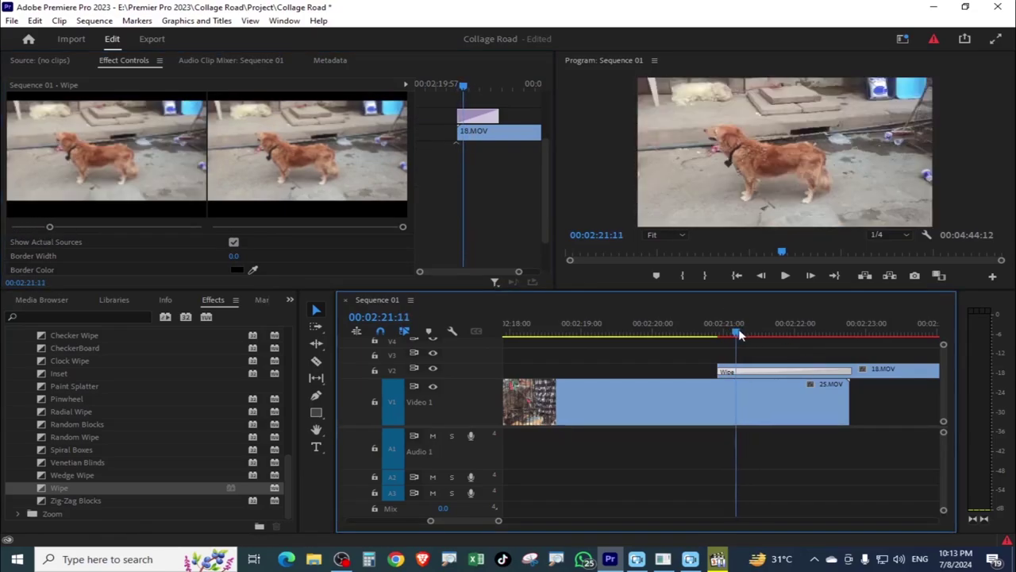
pyautogui.press('alt')
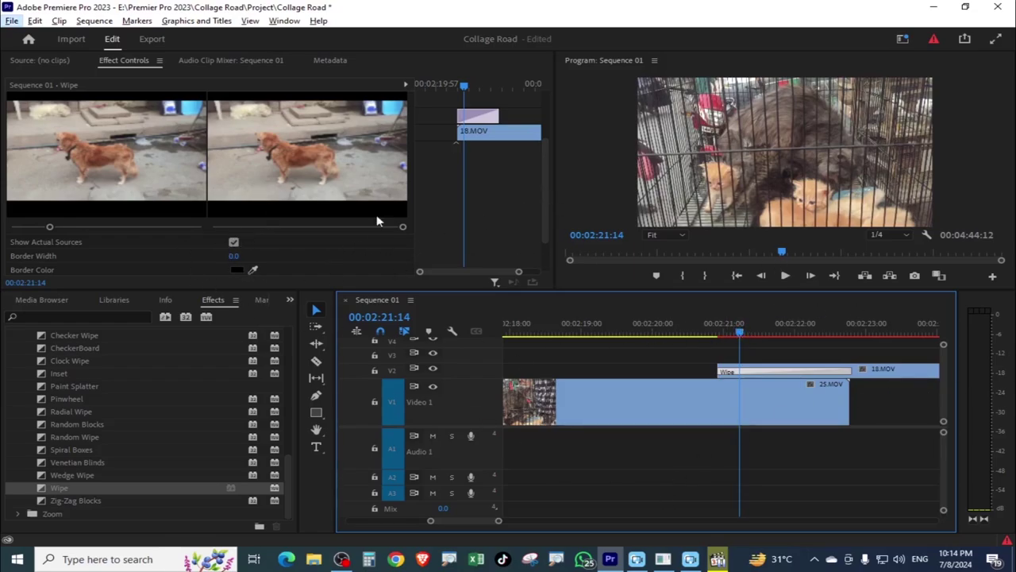
# - Move 18.MOV back to Video 1 after 25.MOV and collapse the transition folders
pyautogui.moveTo(812, 374); pyautogui.dragTo(927, 411)
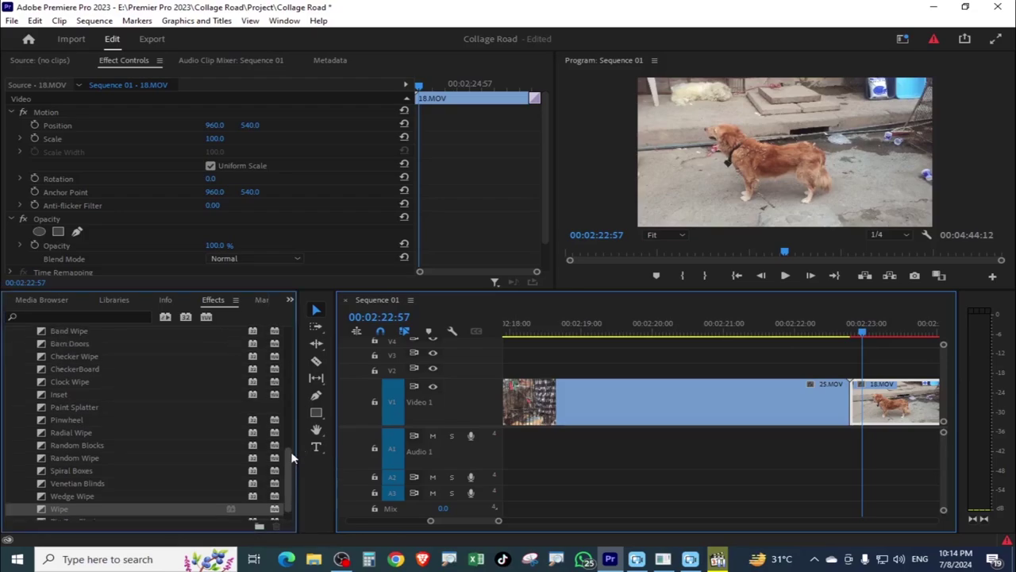
pyautogui.moveTo(291, 468); pyautogui.dragTo(312, 376)
pyautogui.click(19, 416)
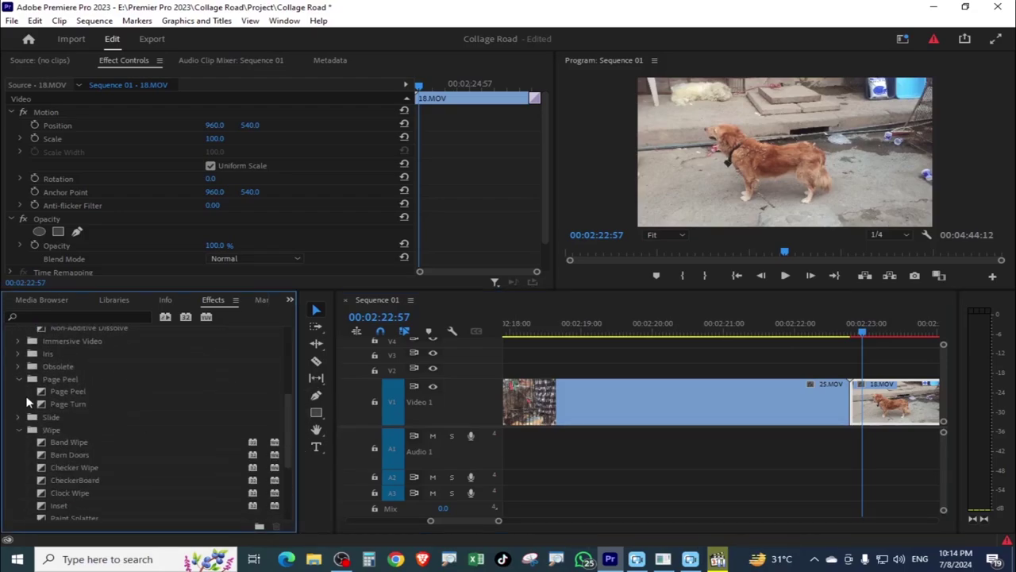
pyautogui.click(19, 380)
pyautogui.scroll(3)
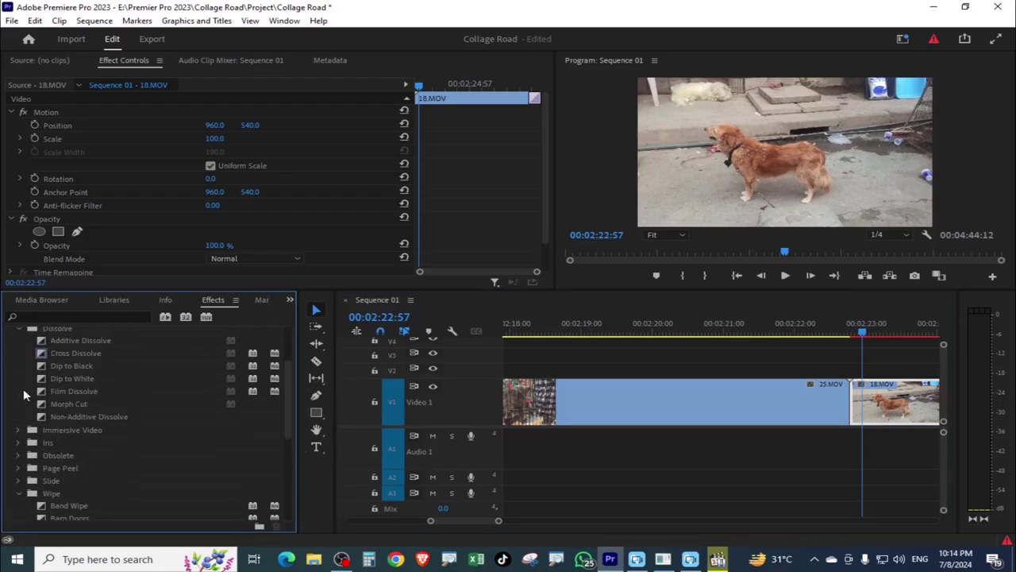
pyautogui.click(19, 366)
pyautogui.click(12, 354)
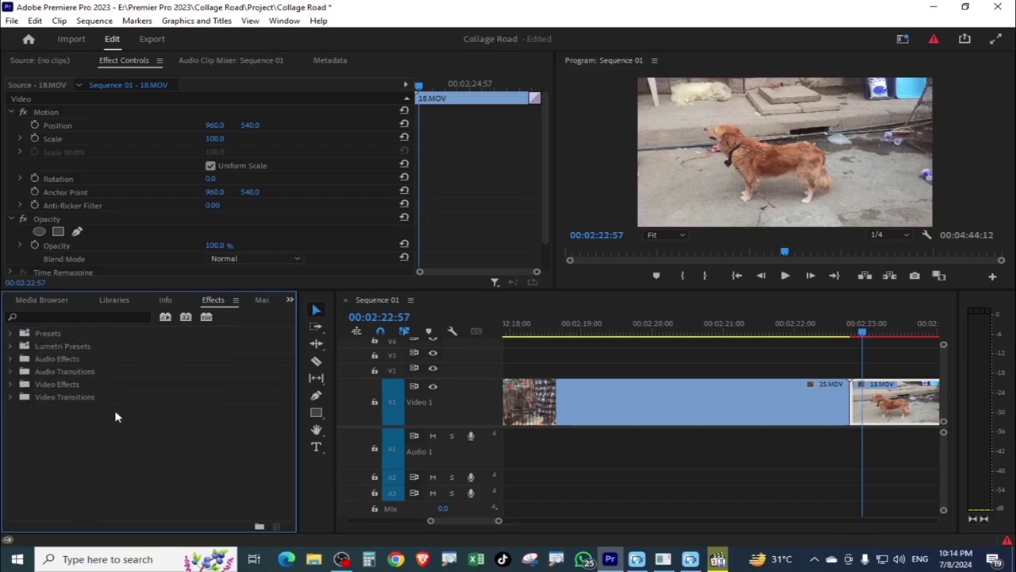
pyautogui.moveTo(868, 342); pyautogui.dragTo(843, 338)
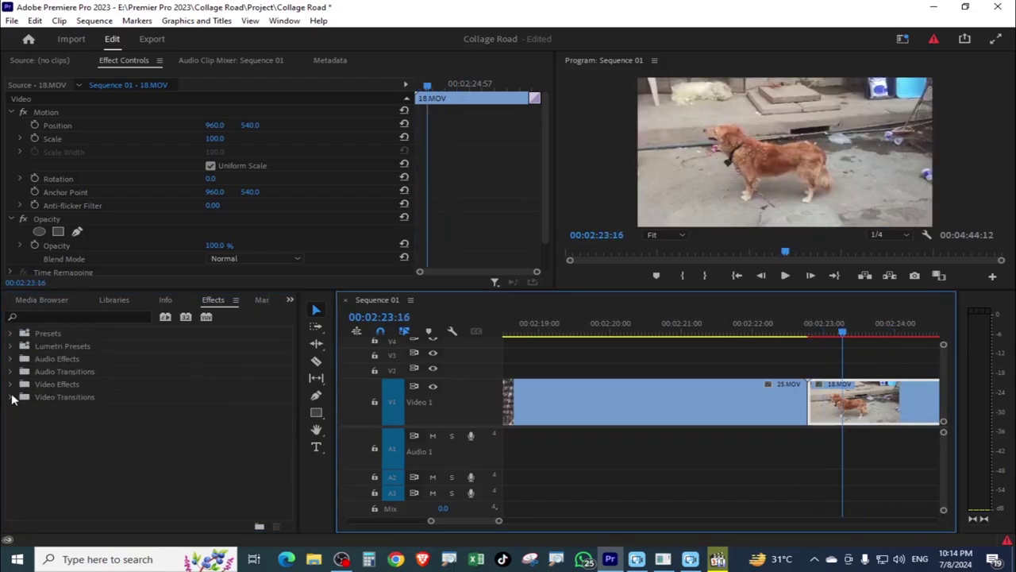
# - Expand Video Effects and select both clips on Video 1
pyautogui.click(11, 390)
pyautogui.click(9, 388)
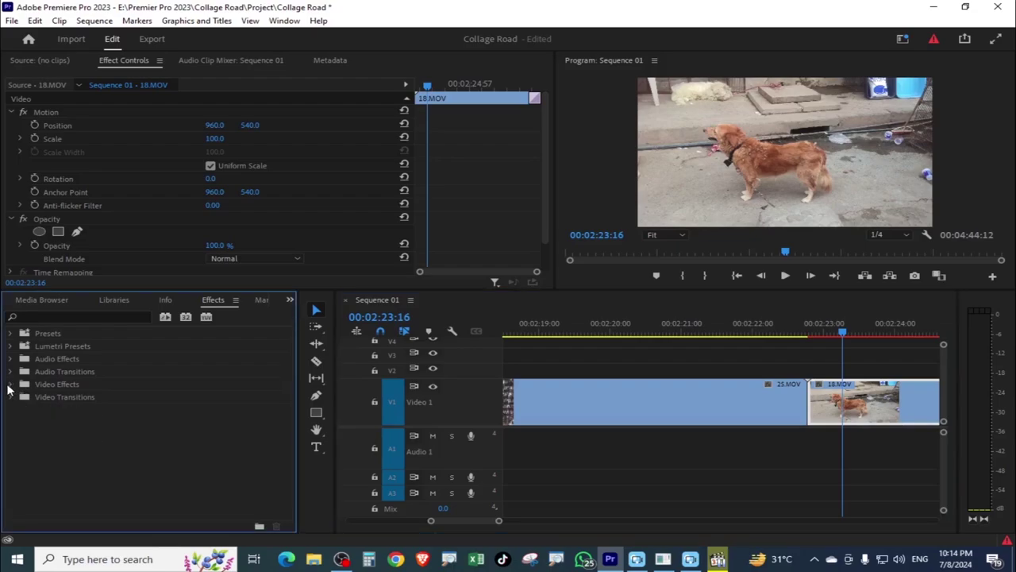
pyautogui.click(10, 385)
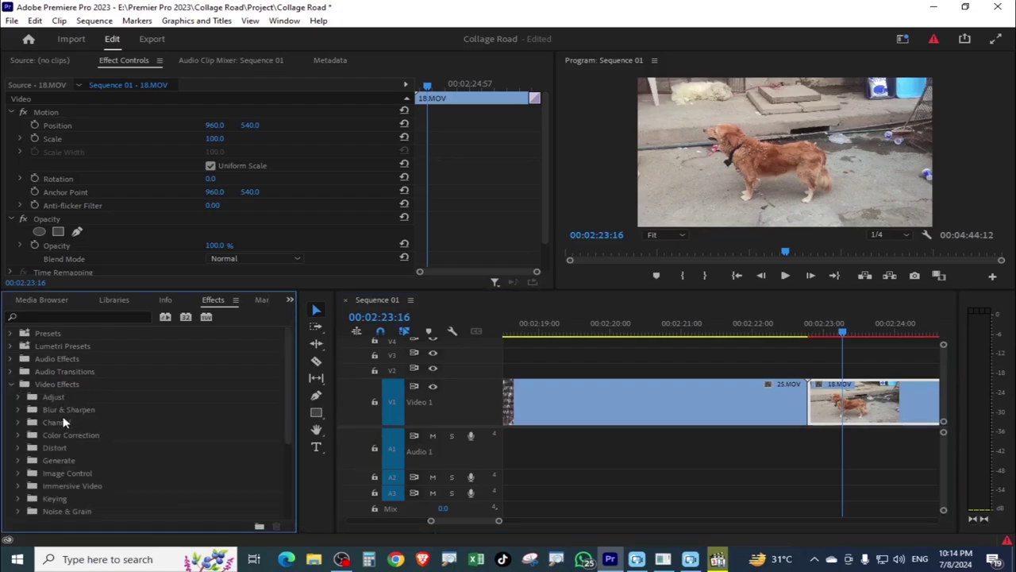
pyautogui.click(781, 360)
pyautogui.moveTo(769, 372); pyautogui.dragTo(844, 404)
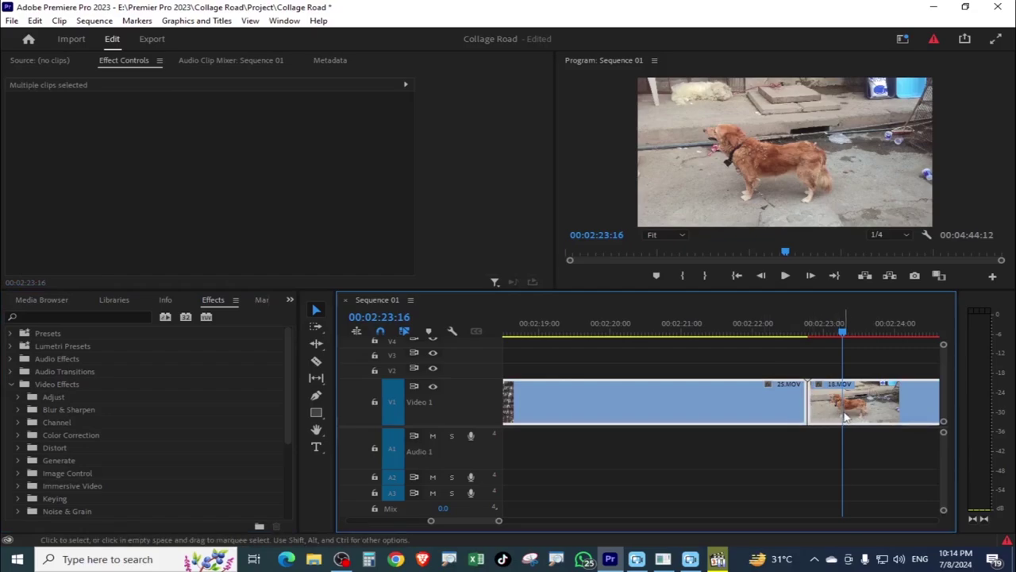
# - Apply the Adjust > Levels effect to the Video 1 clips
pyautogui.click(45, 398)
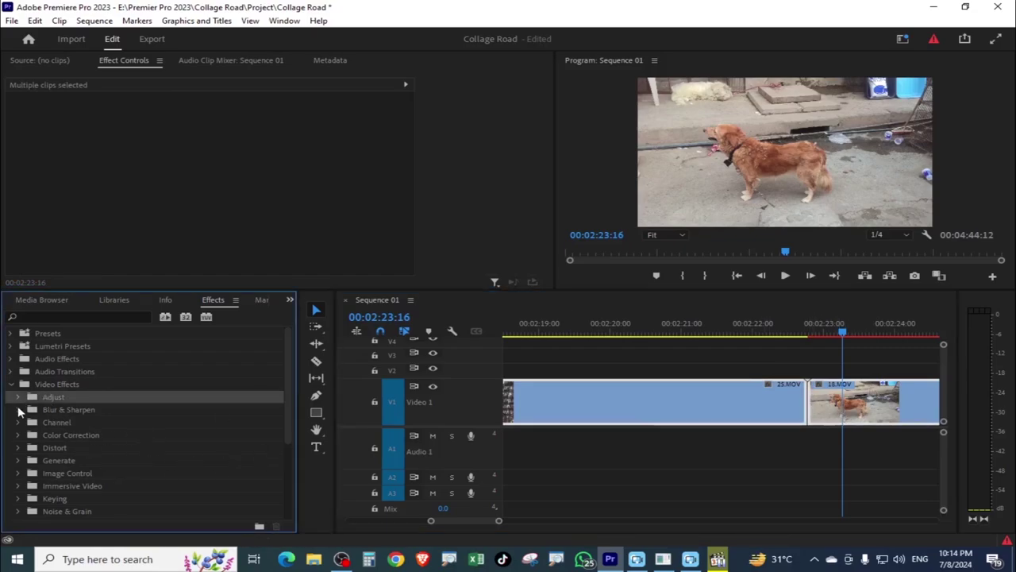
pyautogui.click(848, 332)
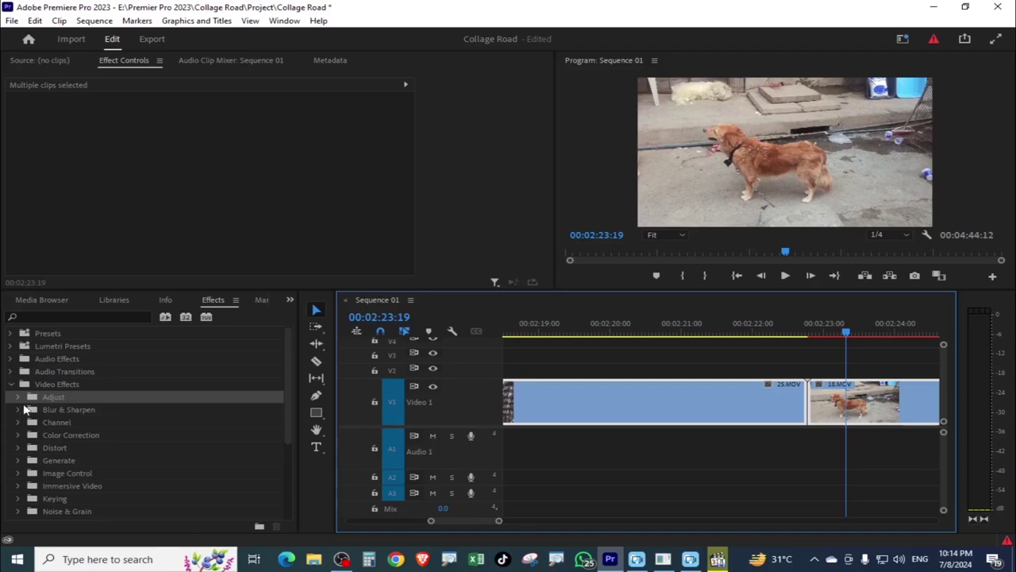
pyautogui.click(18, 399)
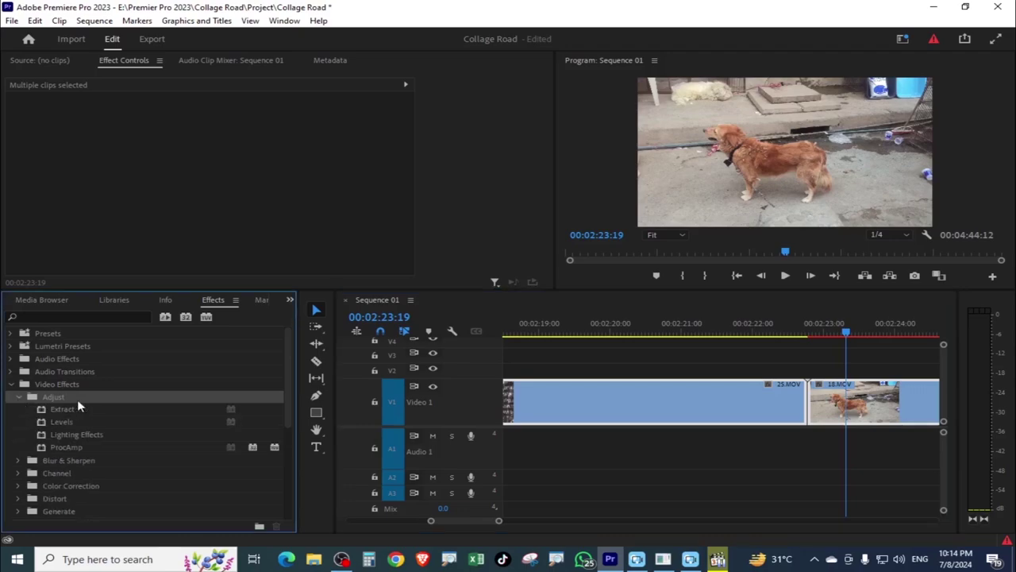
pyautogui.click(62, 422)
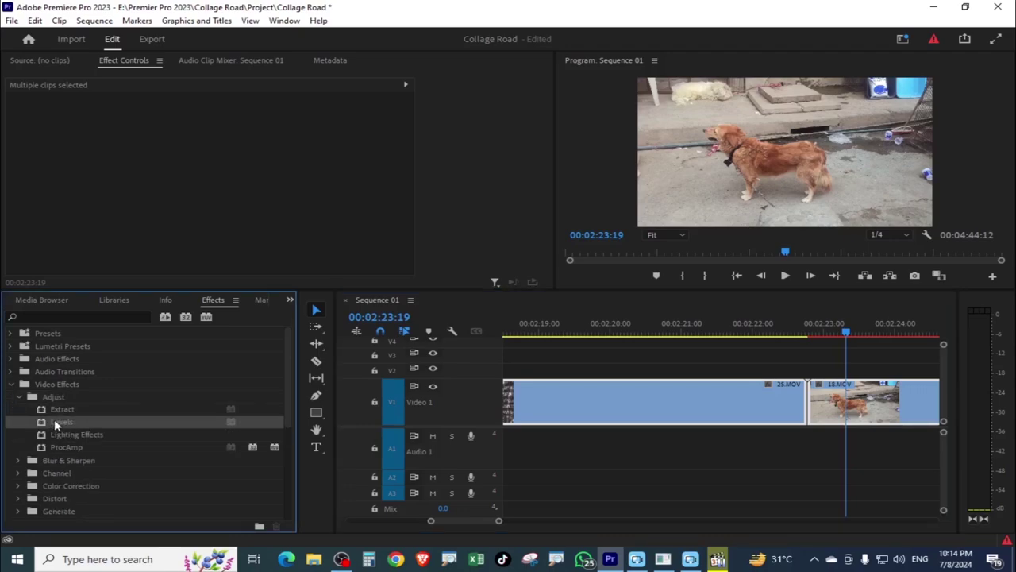
pyautogui.moveTo(54, 418); pyautogui.dragTo(901, 501)
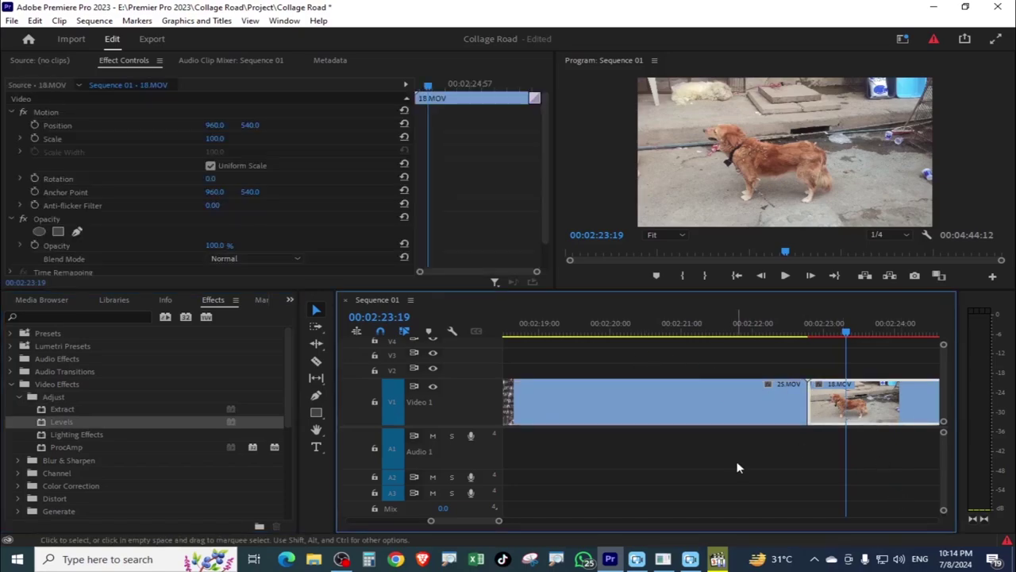
# - Apply Levels to 18.MOV and set RGB black input 46, white input 205, black output 52
pyautogui.moveTo(54, 422); pyautogui.dragTo(929, 412)
pyautogui.click(501, 528)
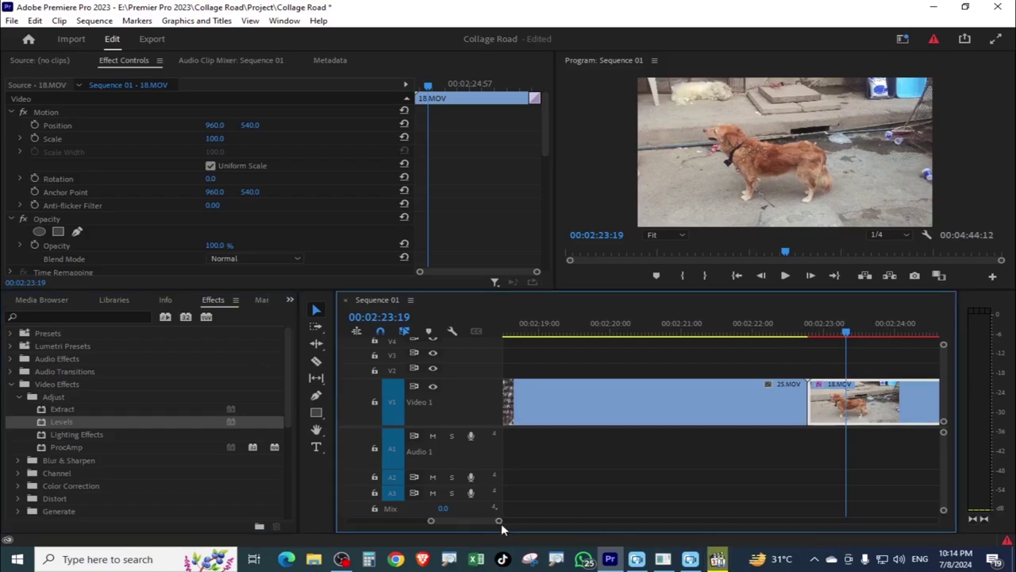
pyautogui.moveTo(501, 522); pyautogui.dragTo(526, 521)
pyautogui.moveTo(751, 326); pyautogui.dragTo(787, 326)
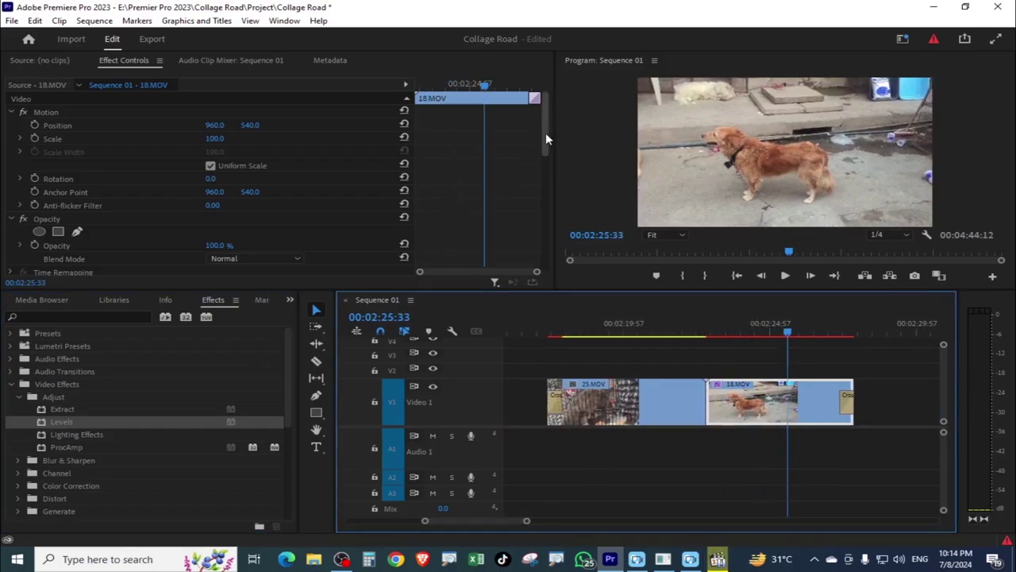
pyautogui.moveTo(546, 139); pyautogui.dragTo(545, 199)
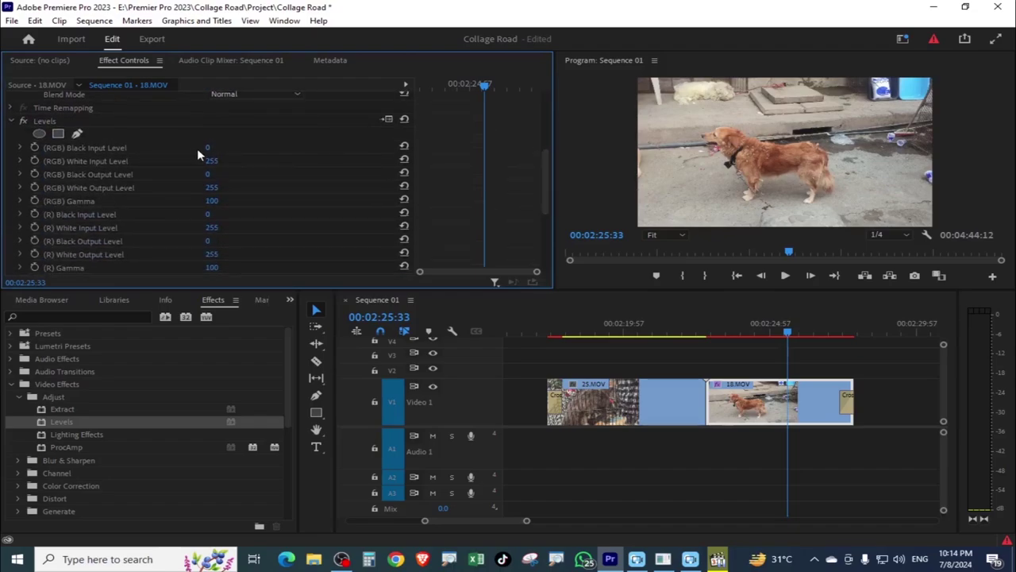
pyautogui.moveTo(207, 148); pyautogui.dragTo(228, 175)
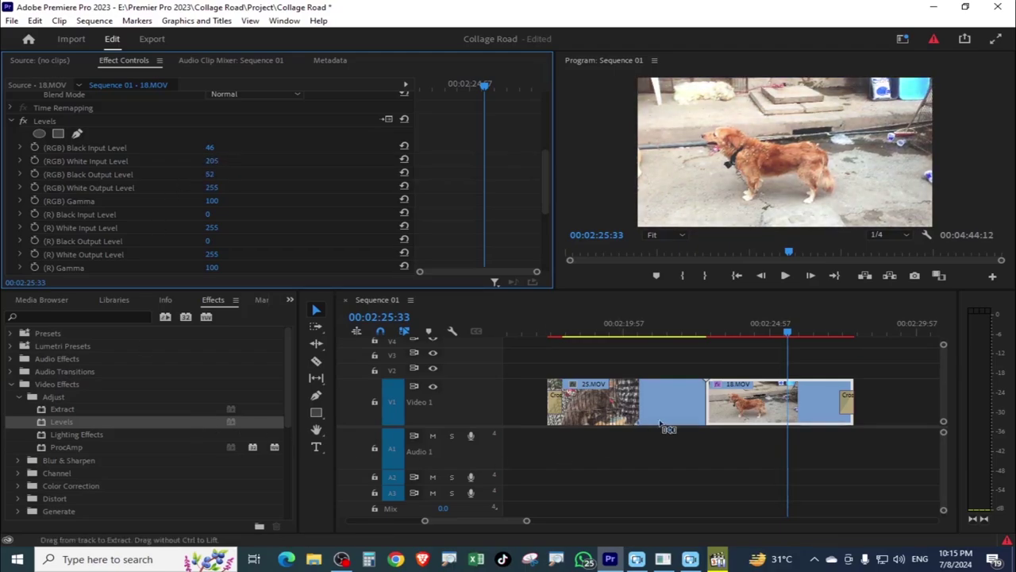
pyautogui.click(662, 425)
# - Delete the Levels effect from 18.MOV in Effect Controls
pyautogui.click(45, 122)
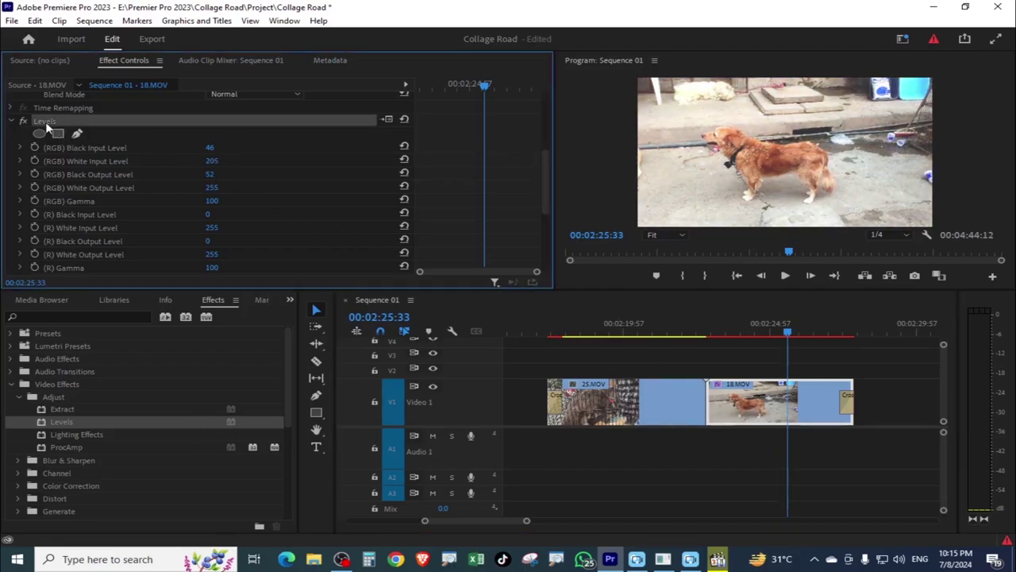
pyautogui.scroll(3)
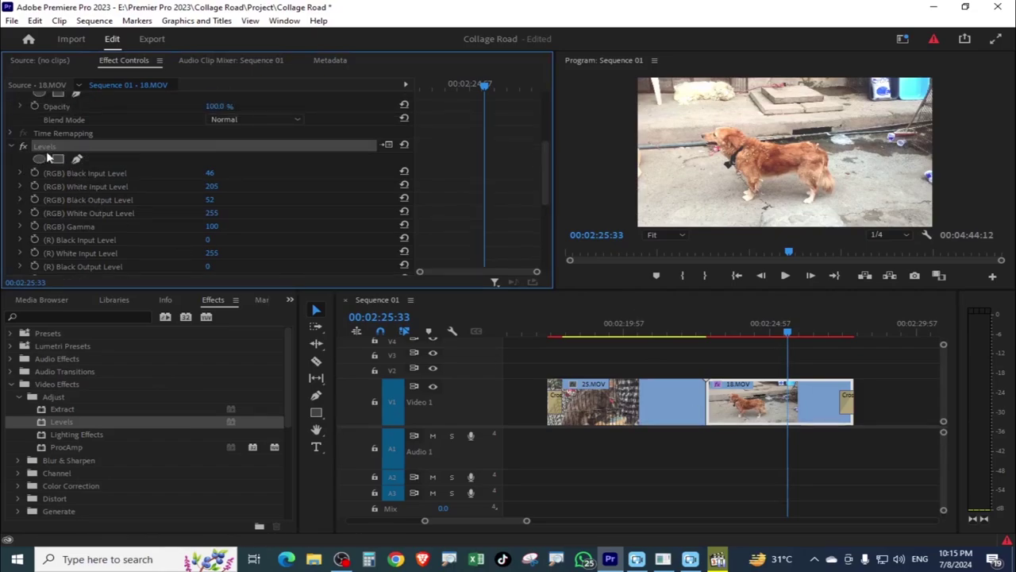
pyautogui.press('Delete')
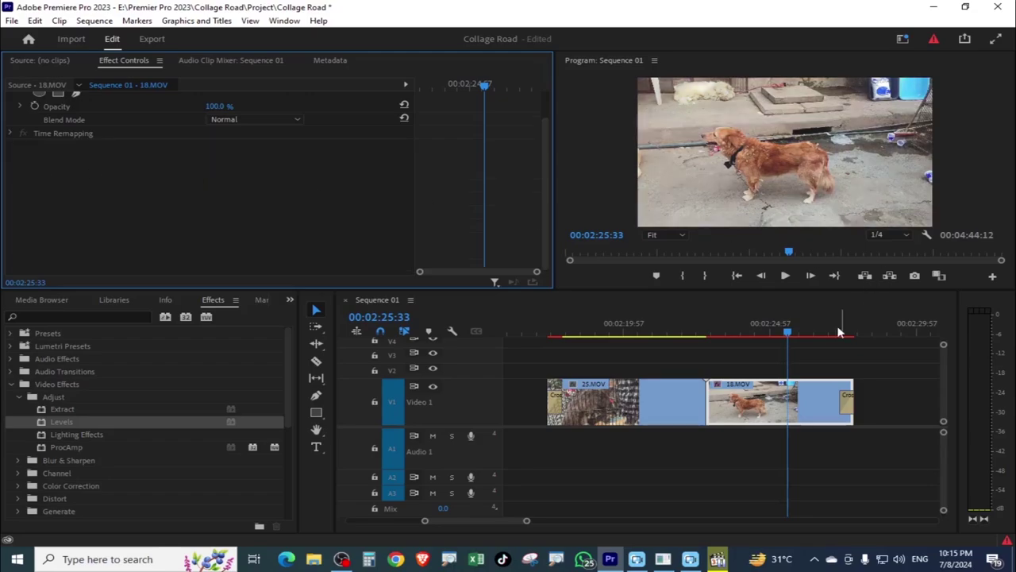
pyautogui.click(69, 435)
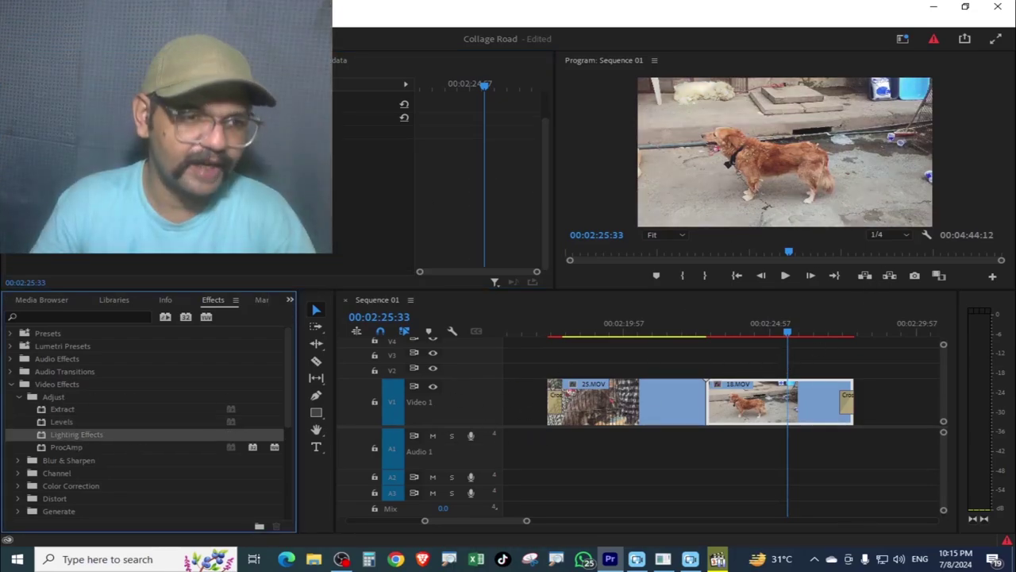
pyautogui.click(544, 222)
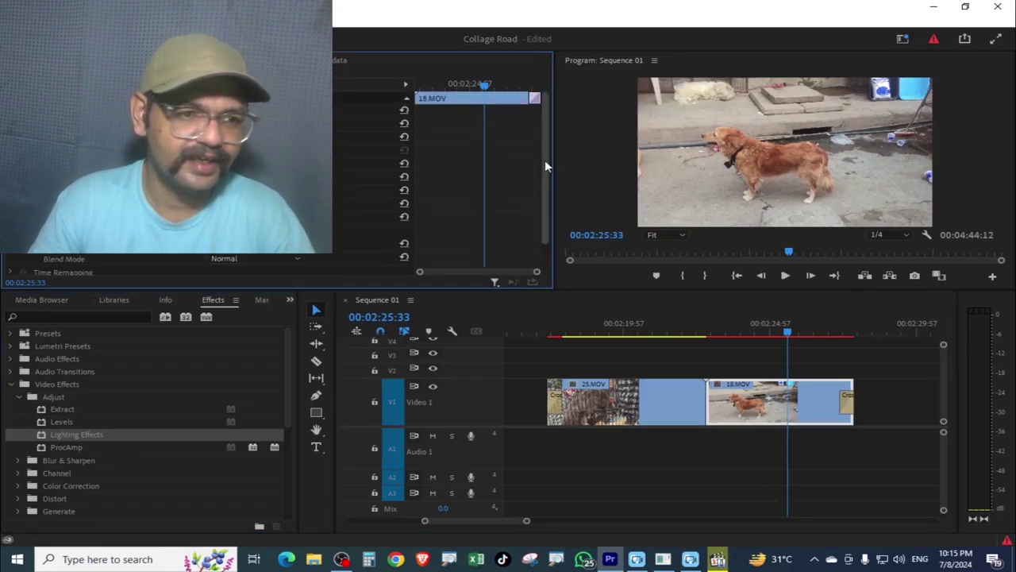
# - Apply Lighting Effects to 18.MOV and expand the Light 1 settings
pyautogui.scroll(-3)
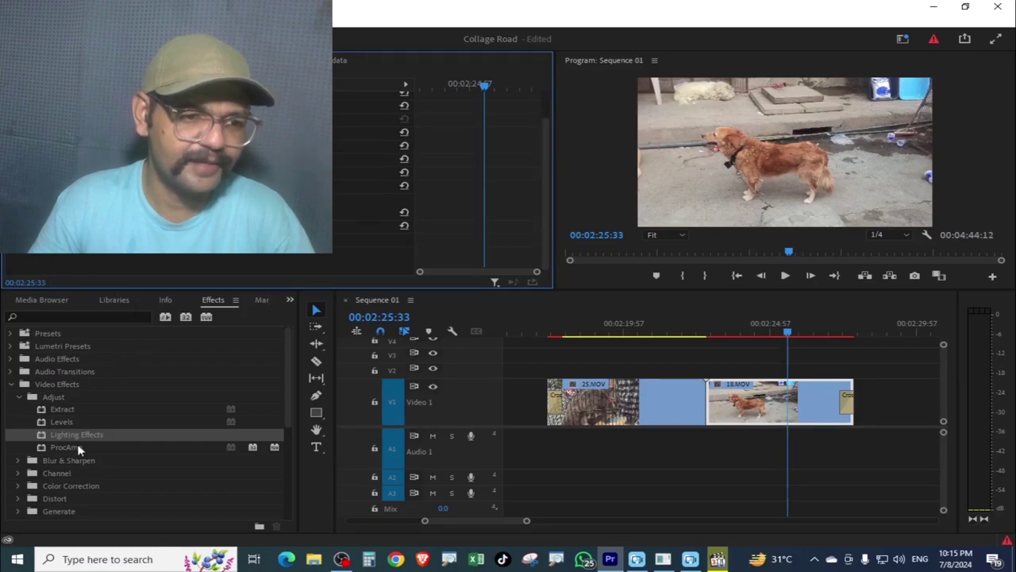
pyautogui.click(65, 448)
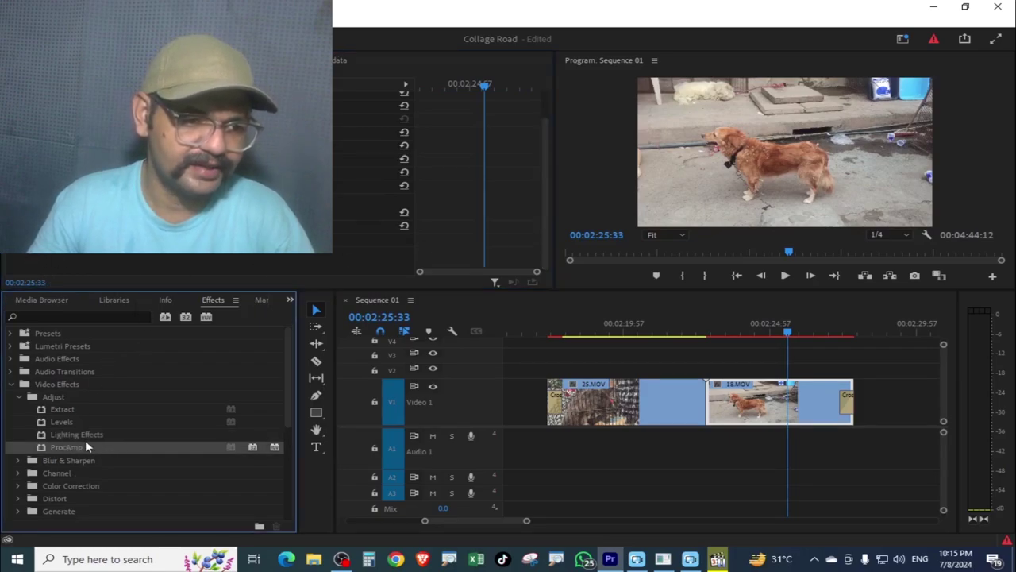
pyautogui.moveTo(85, 438); pyautogui.dragTo(799, 416)
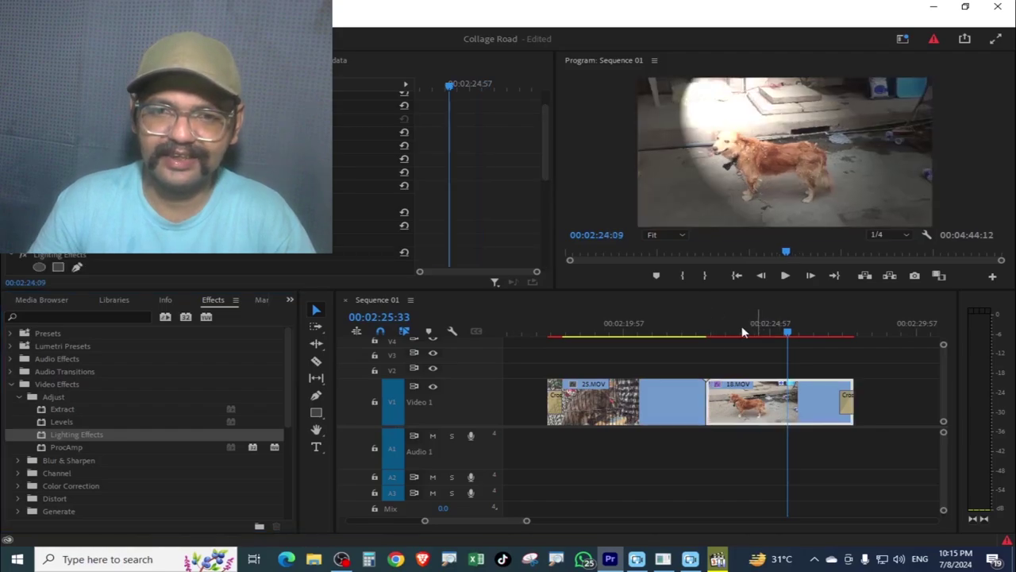
pyautogui.moveTo(742, 332); pyautogui.dragTo(748, 333)
pyautogui.moveTo(545, 125); pyautogui.dragTo(536, 172)
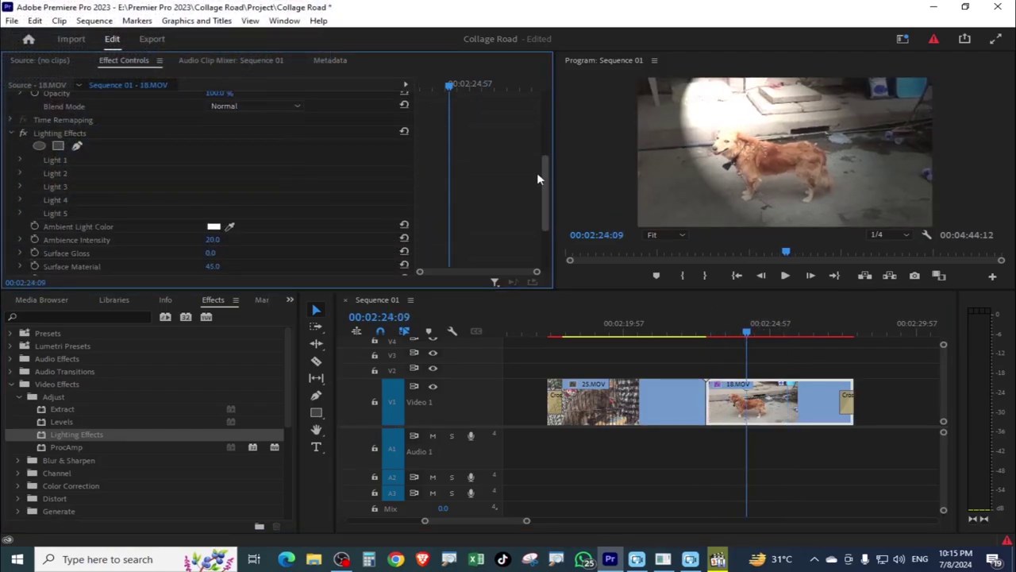
pyautogui.click(20, 160)
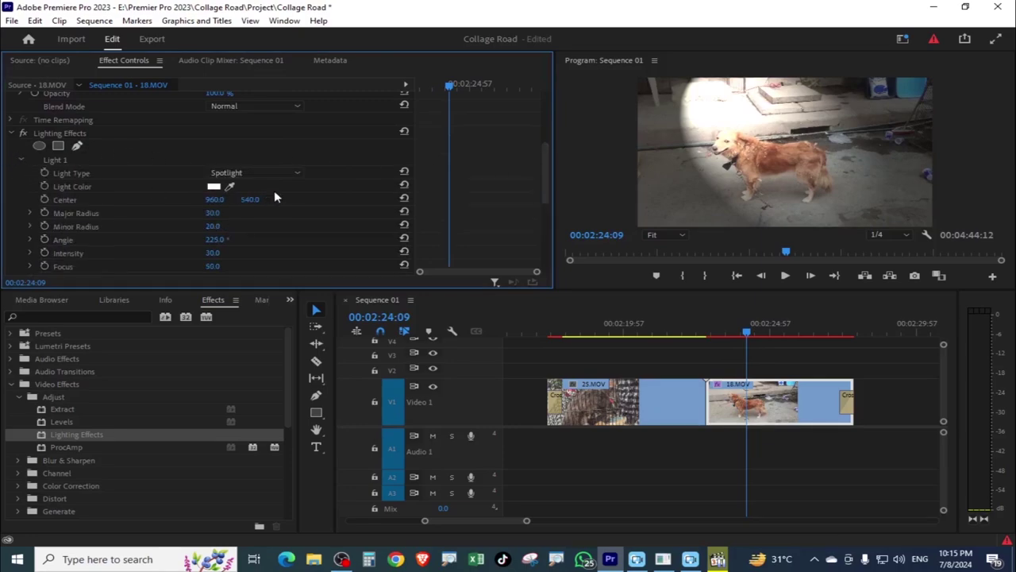
# - Adjust the spotlight's major radius around the dog, settling at 31
pyautogui.moveTo(213, 214); pyautogui.dragTo(183, 214)
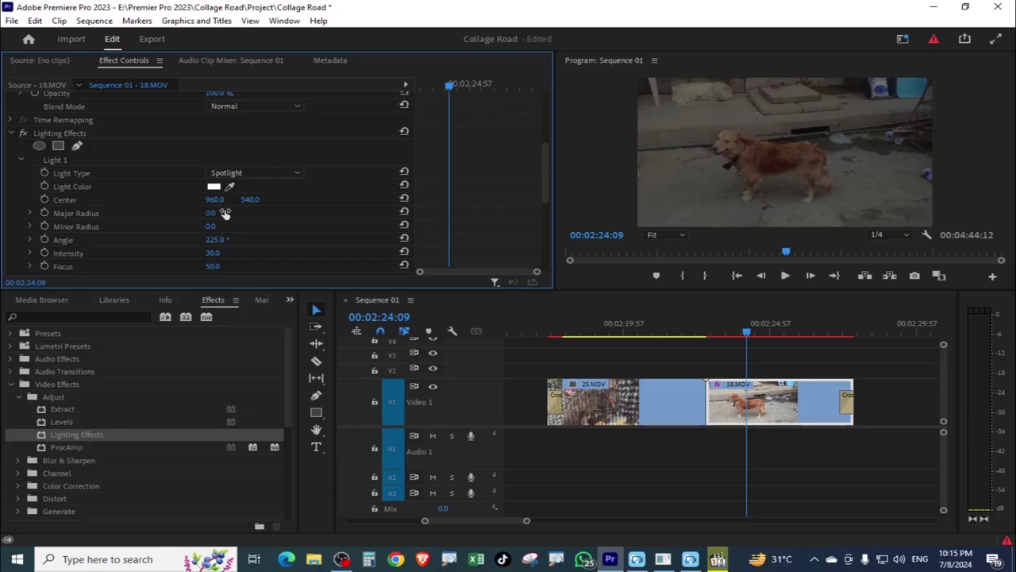
pyautogui.hotkey('ctrl', 'z')
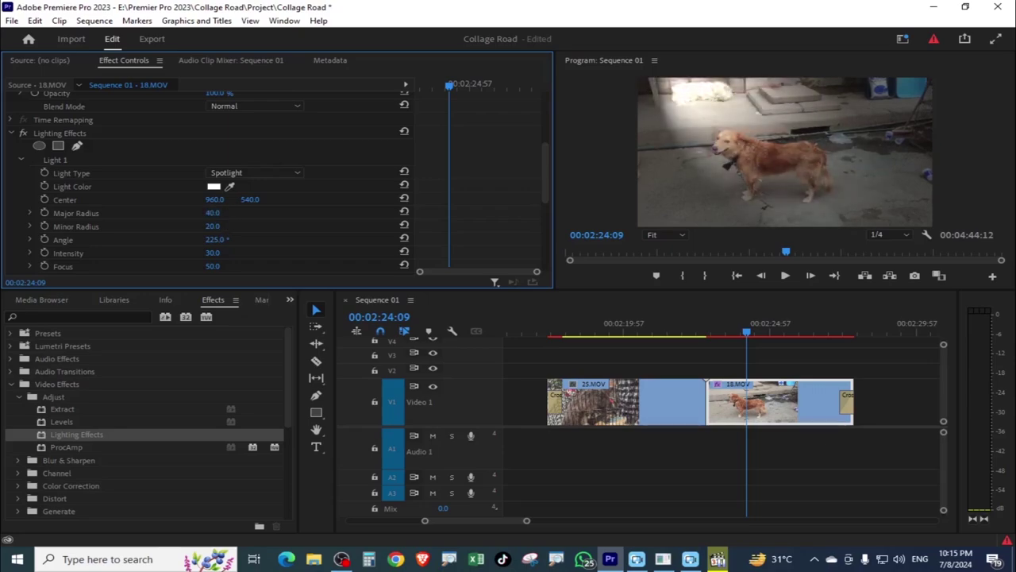
pyautogui.moveTo(213, 213); pyautogui.dragTo(231, 215)
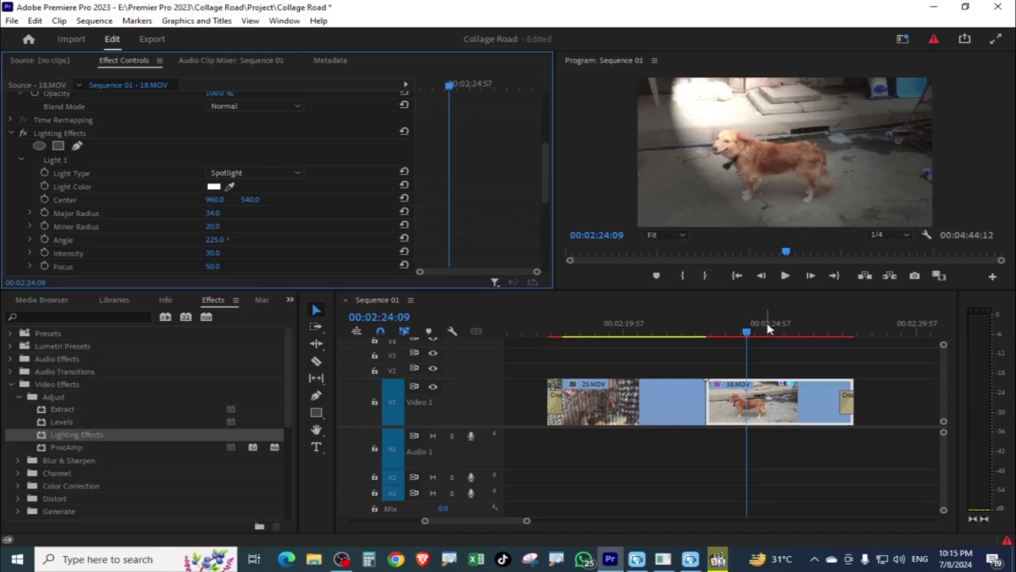
pyautogui.moveTo(748, 332); pyautogui.dragTo(742, 343)
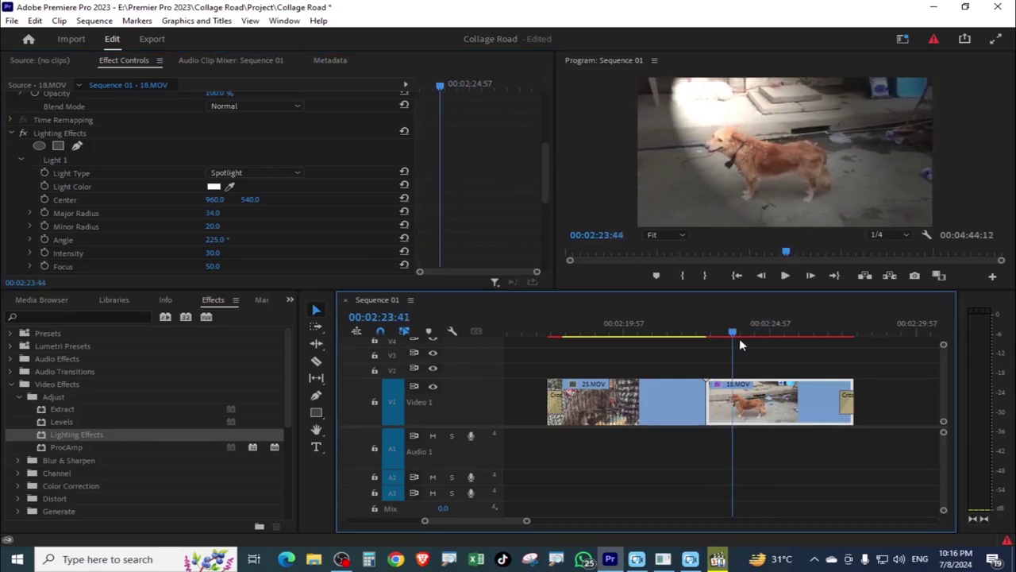
pyautogui.moveTo(742, 347); pyautogui.dragTo(753, 346)
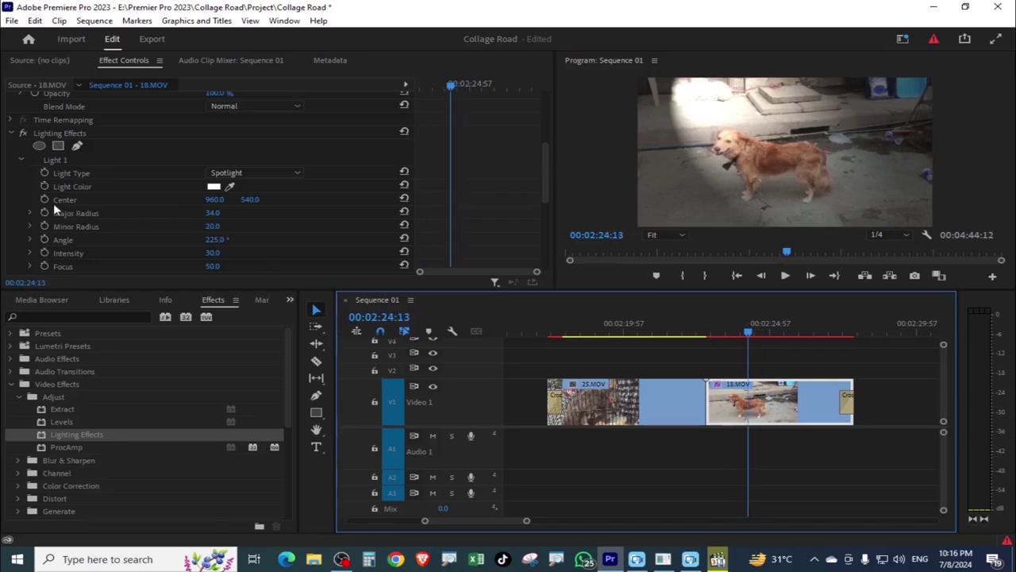
pyautogui.press('Left')
pyautogui.press('Left')
pyautogui.press('Left')
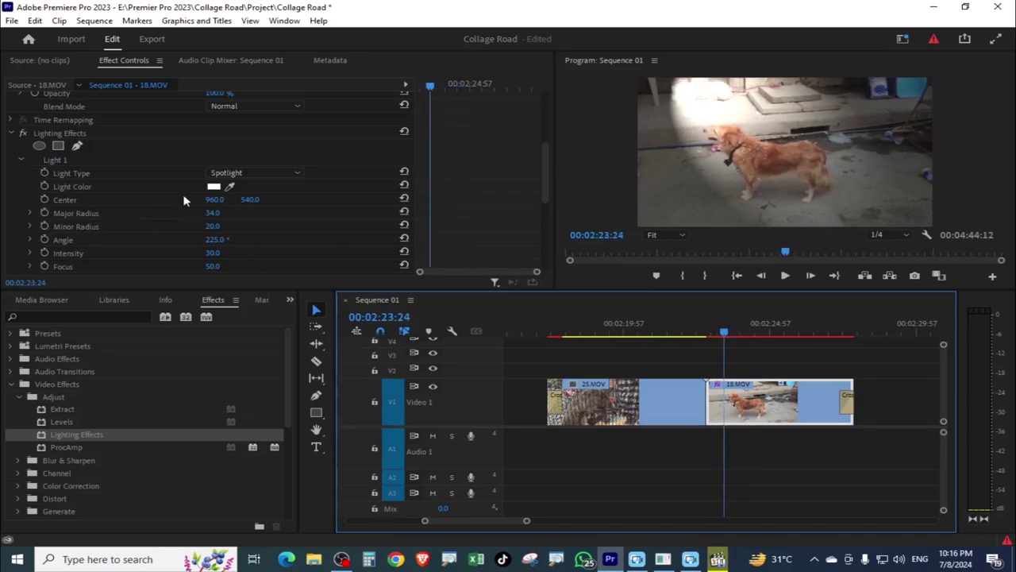
pyautogui.moveTo(212, 213); pyautogui.dragTo(205, 213)
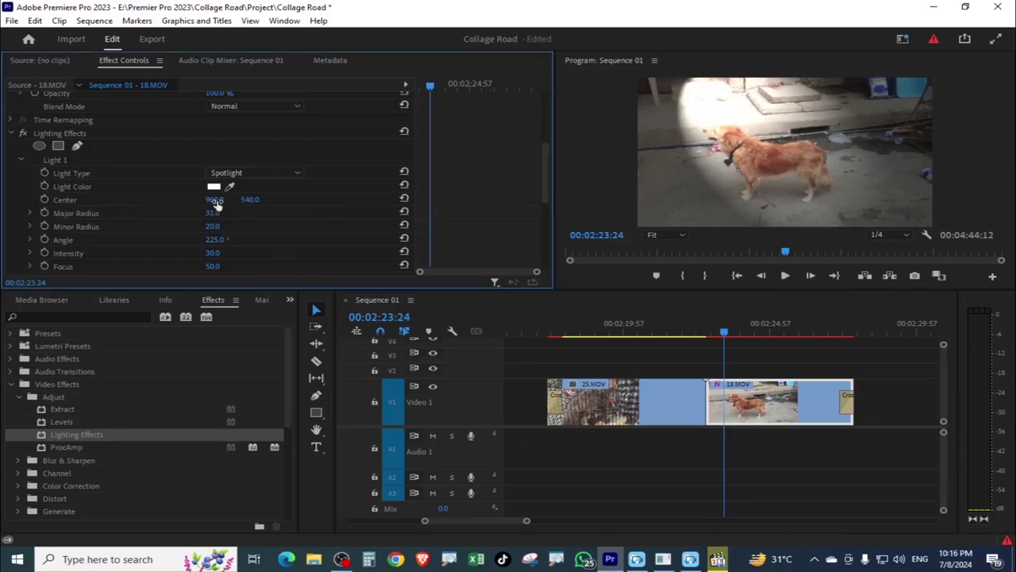
# - At the clip's first frame, set spotlight Center X to 1763 and start keyframing it
pyautogui.moveTo(217, 202); pyautogui.dragTo(262, 199)
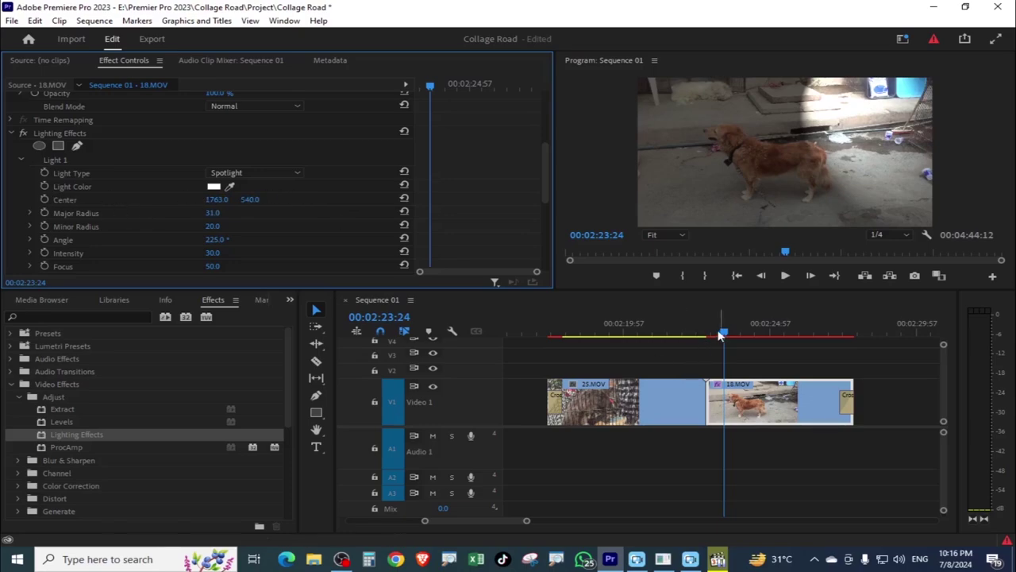
pyautogui.click(709, 335)
pyautogui.click(706, 335)
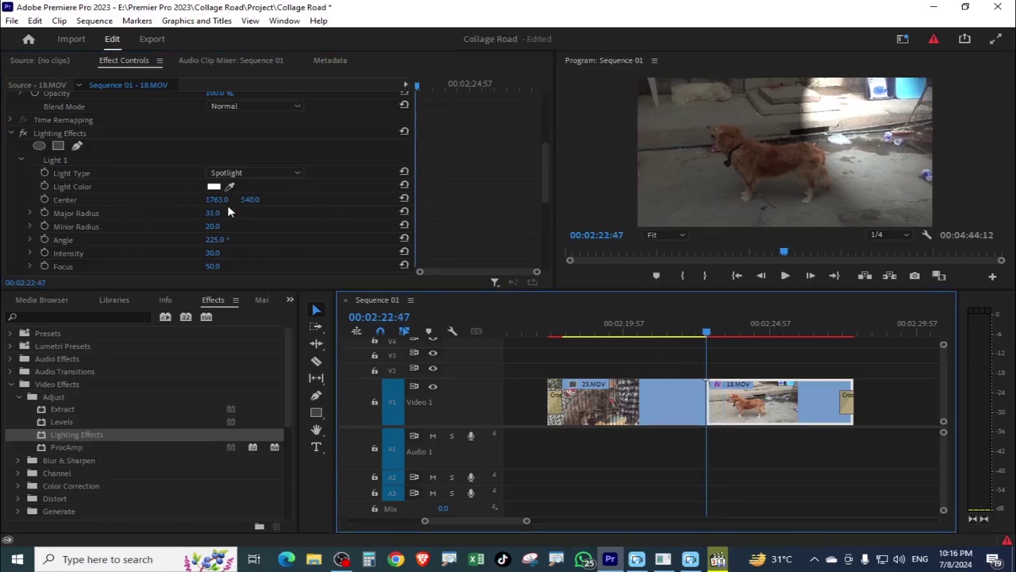
pyautogui.click(45, 201)
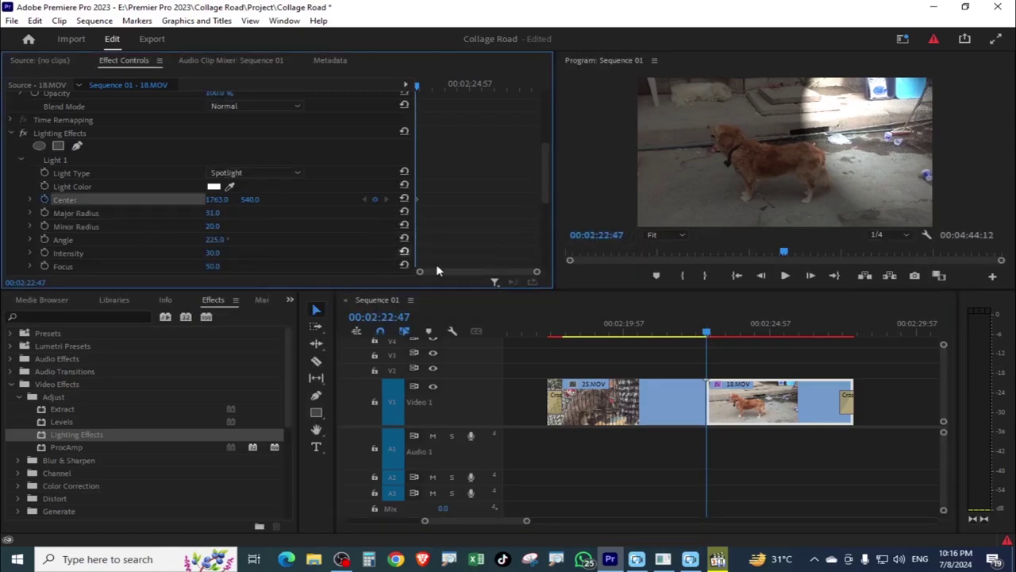
pyautogui.moveTo(540, 272); pyautogui.dragTo(501, 272)
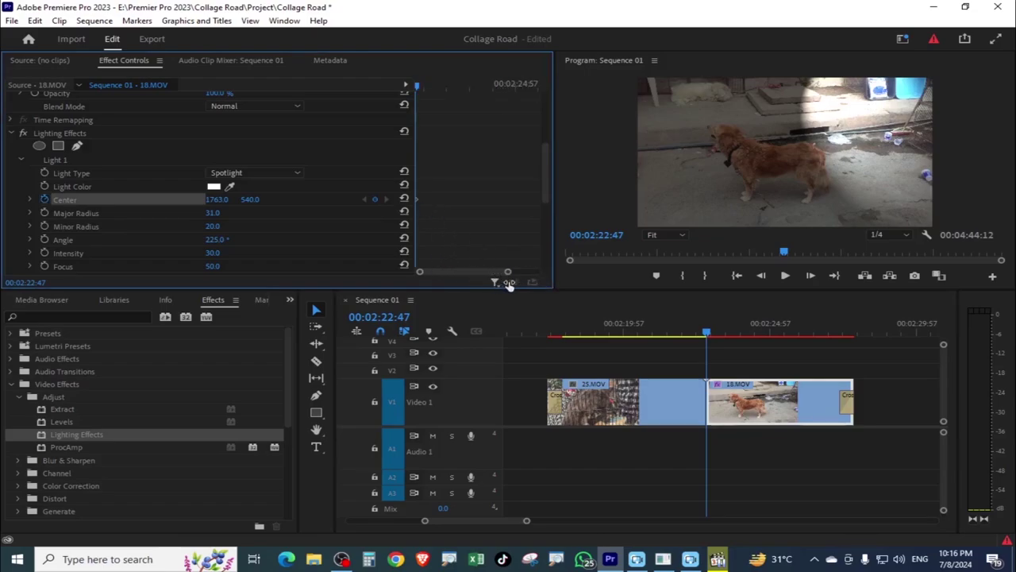
# - About a second later, move the spotlight onto the dog at X 986 and preview
pyautogui.moveTo(714, 335); pyautogui.dragTo(743, 338)
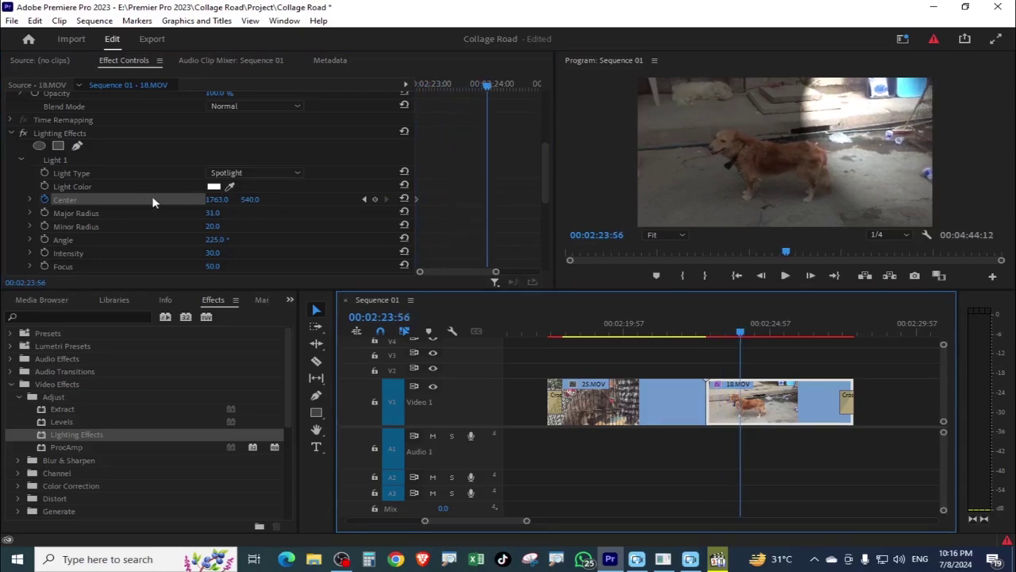
pyautogui.moveTo(221, 200); pyautogui.dragTo(381, 183)
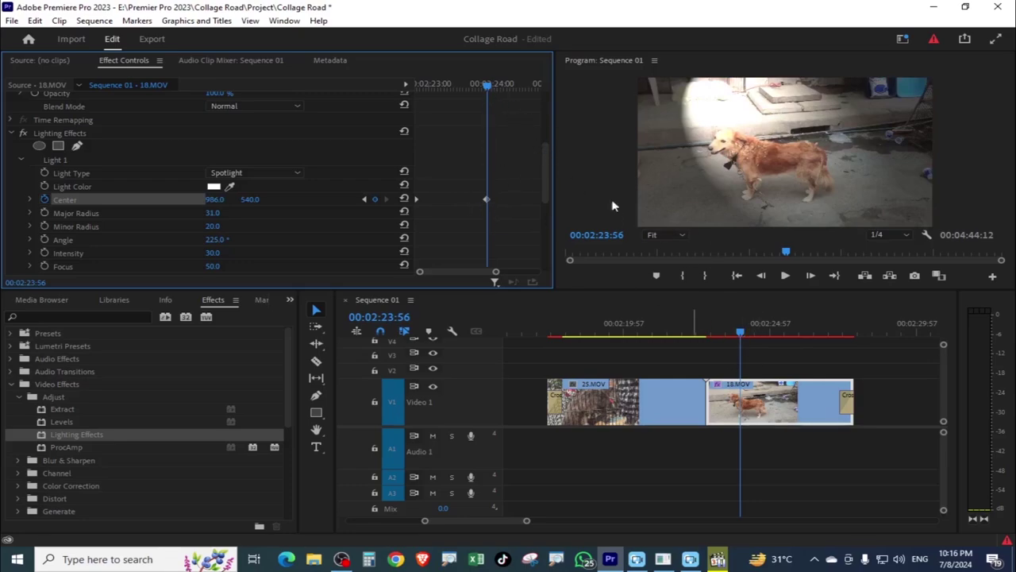
pyautogui.moveTo(448, 87); pyautogui.dragTo(516, 173)
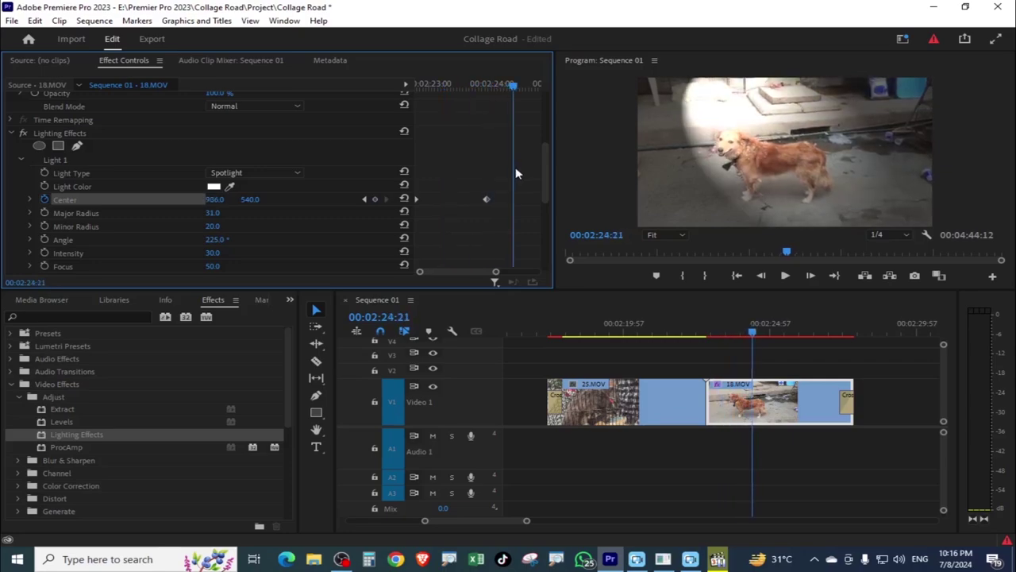
pyautogui.moveTo(755, 332); pyautogui.dragTo(774, 351)
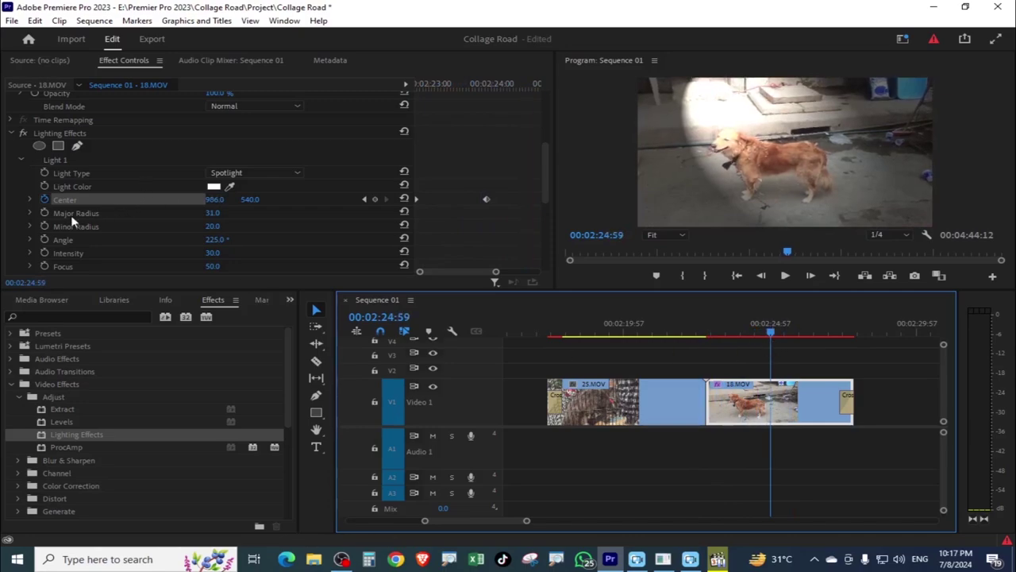
# - Enlarge the spotlight's minor radius to about 86 at the clip start and keyframe it
pyautogui.moveTo(214, 228); pyautogui.dragTo(266, 228)
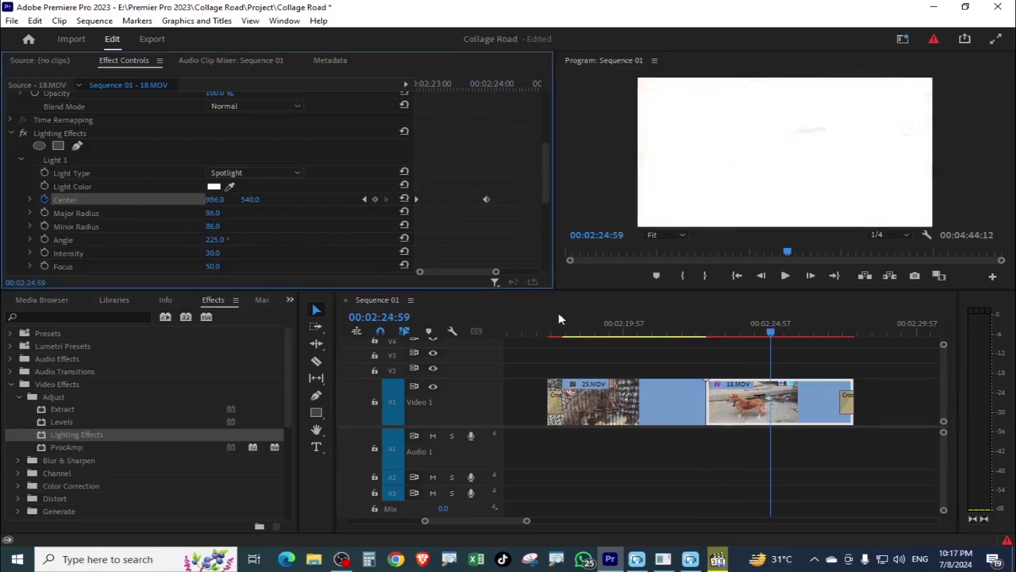
pyautogui.moveTo(792, 335); pyautogui.dragTo(710, 338)
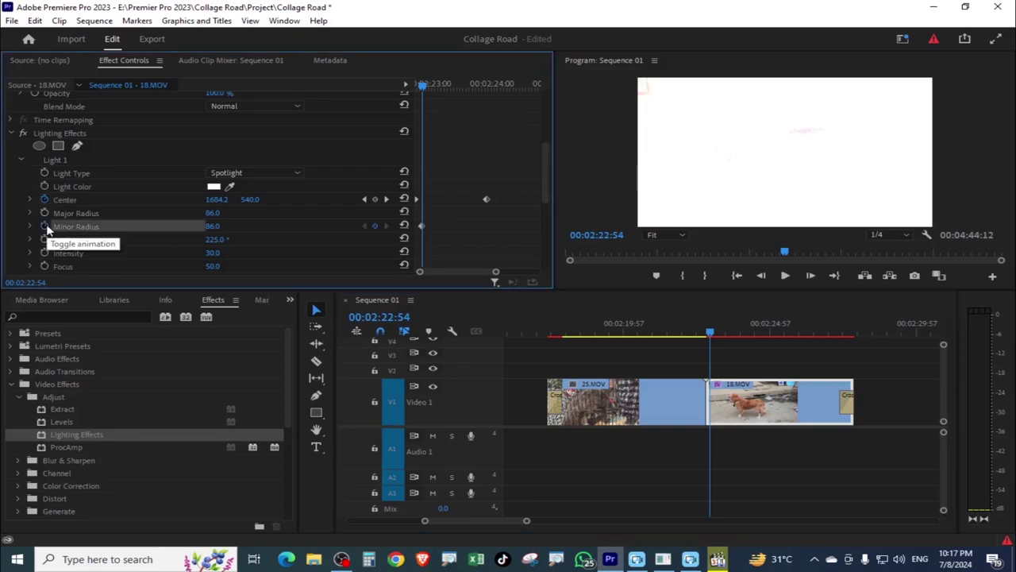
pyautogui.click(46, 225)
pyautogui.click(725, 336)
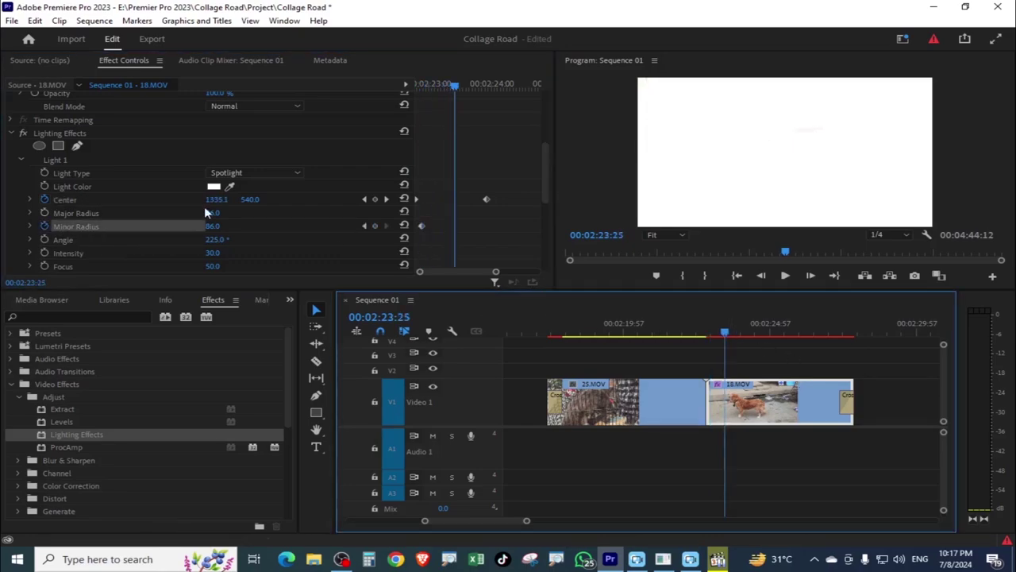
# - Later in the clip, drop the minor radius to 9 and scrub to preview the animation
pyautogui.moveTo(213, 226); pyautogui.dragTo(219, 227)
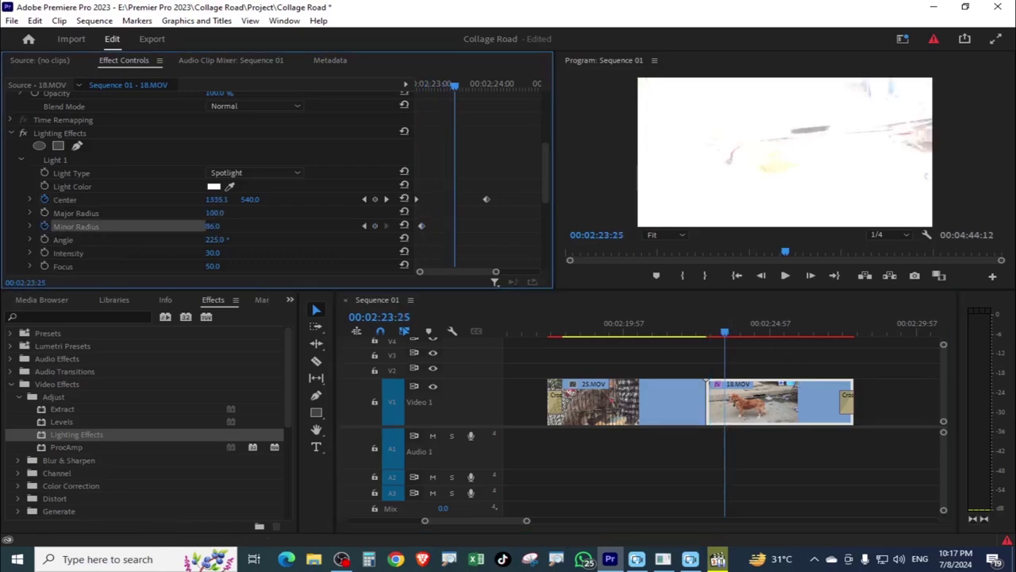
pyautogui.hotkey('ctrl', 'z')
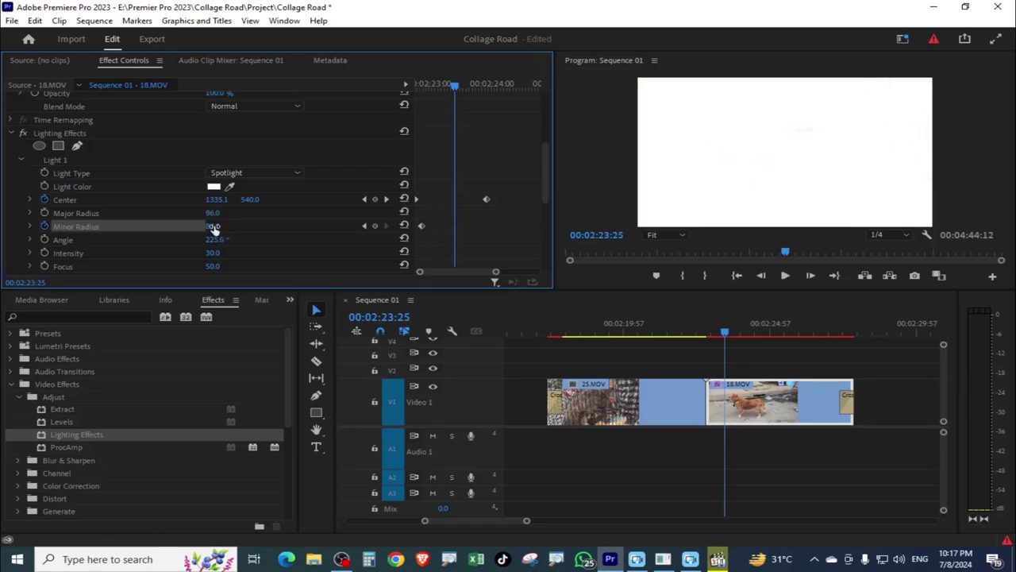
pyautogui.moveTo(214, 226); pyautogui.dragTo(199, 226)
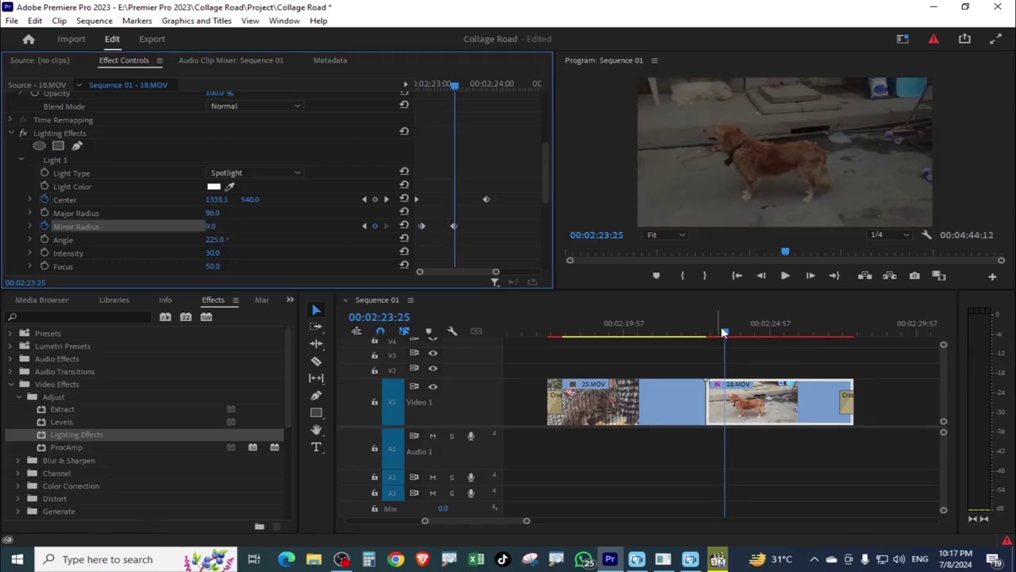
pyautogui.moveTo(724, 333); pyautogui.dragTo(712, 334)
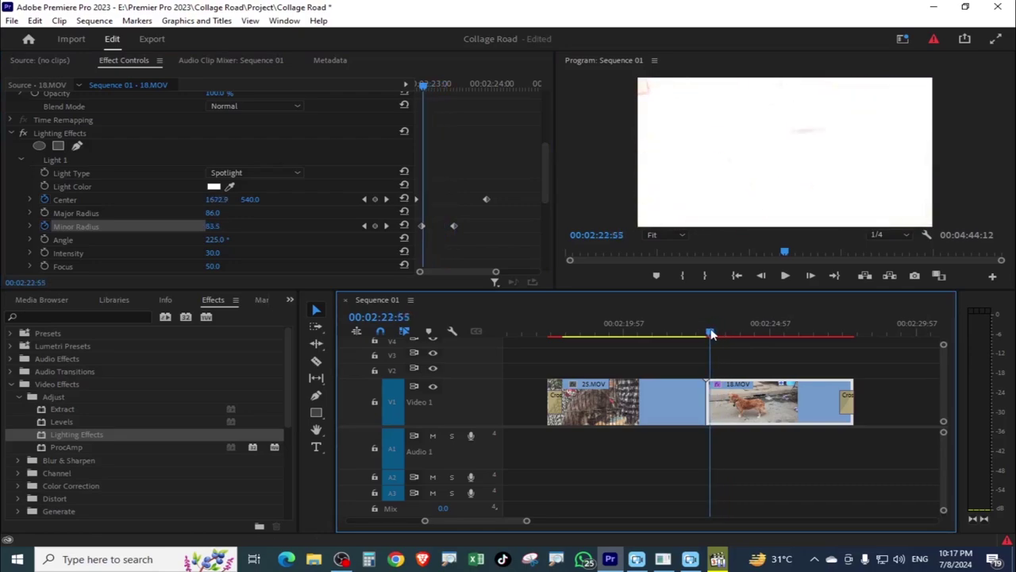
pyautogui.moveTo(712, 335); pyautogui.dragTo(671, 331)
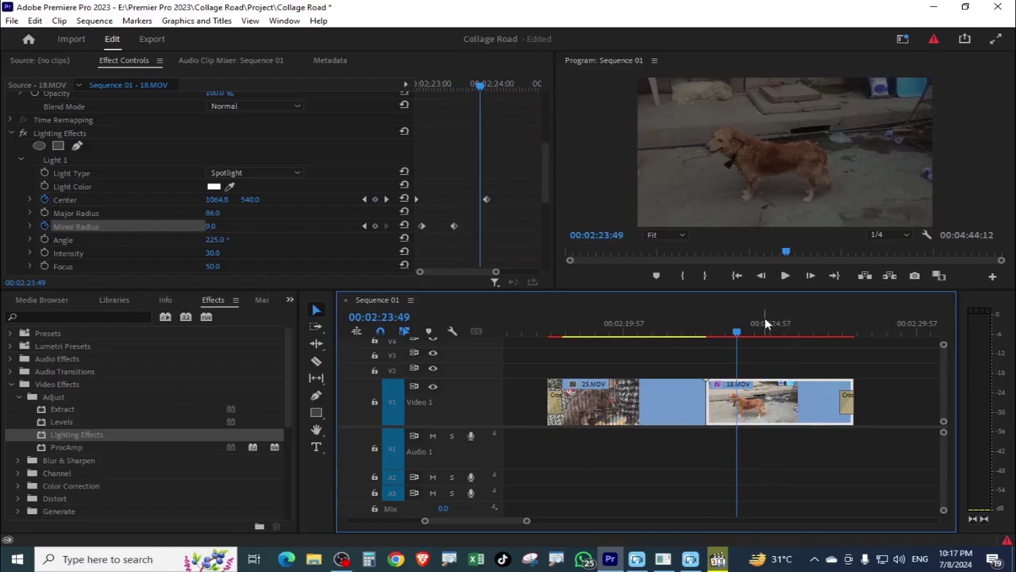
pyautogui.click(570, 331)
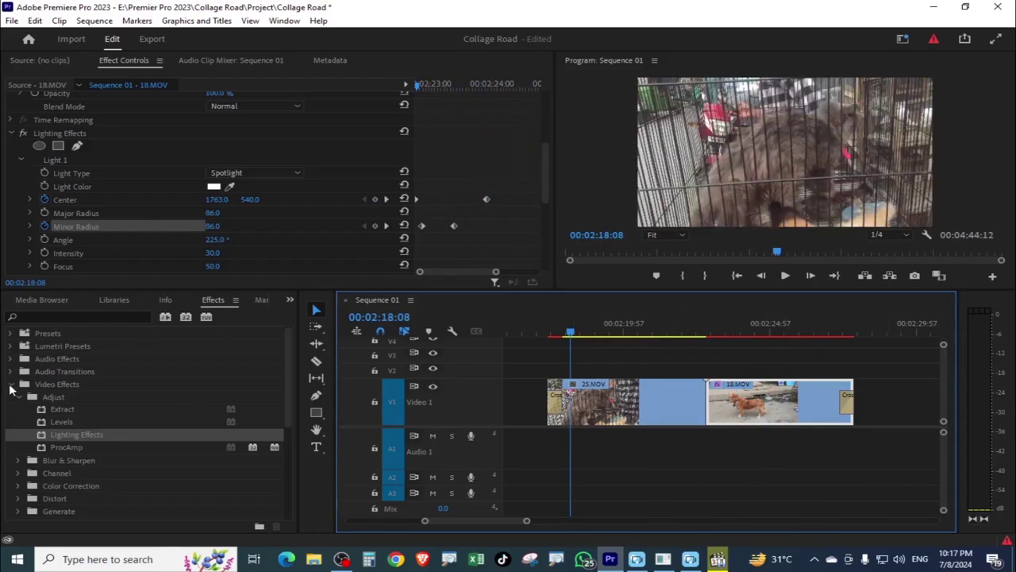
# - Search the effects for 'ult' and drop Keying > Ultra Key onto the 18.MOV dog clip
pyautogui.click(10, 385)
pyautogui.click(50, 318)
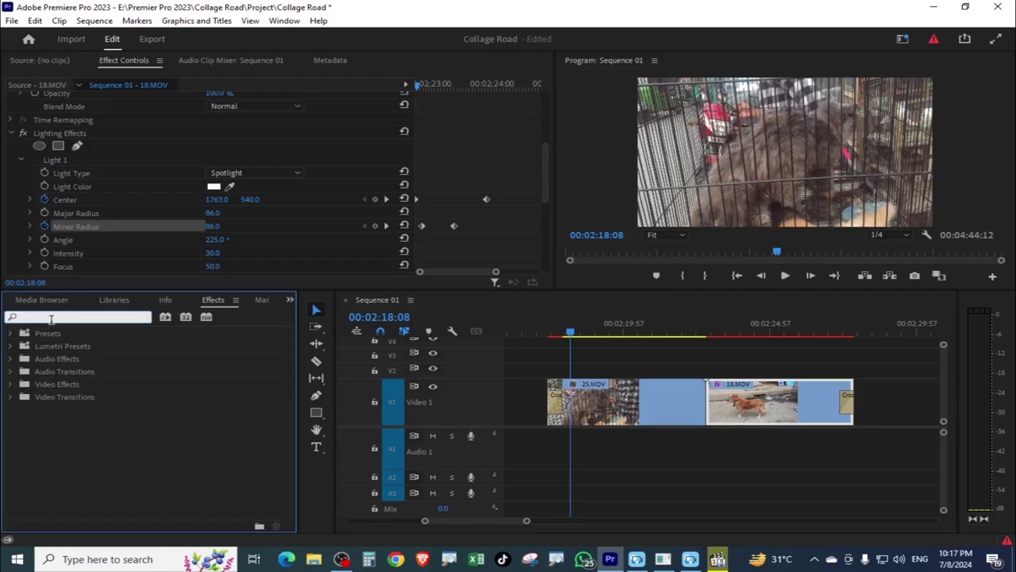
pyautogui.write('u')
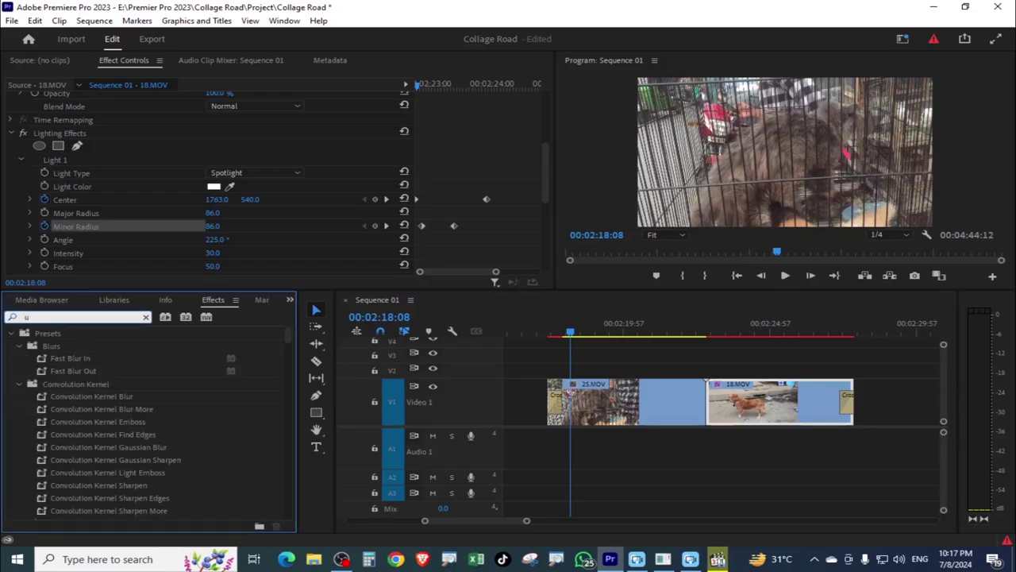
pyautogui.write('l')
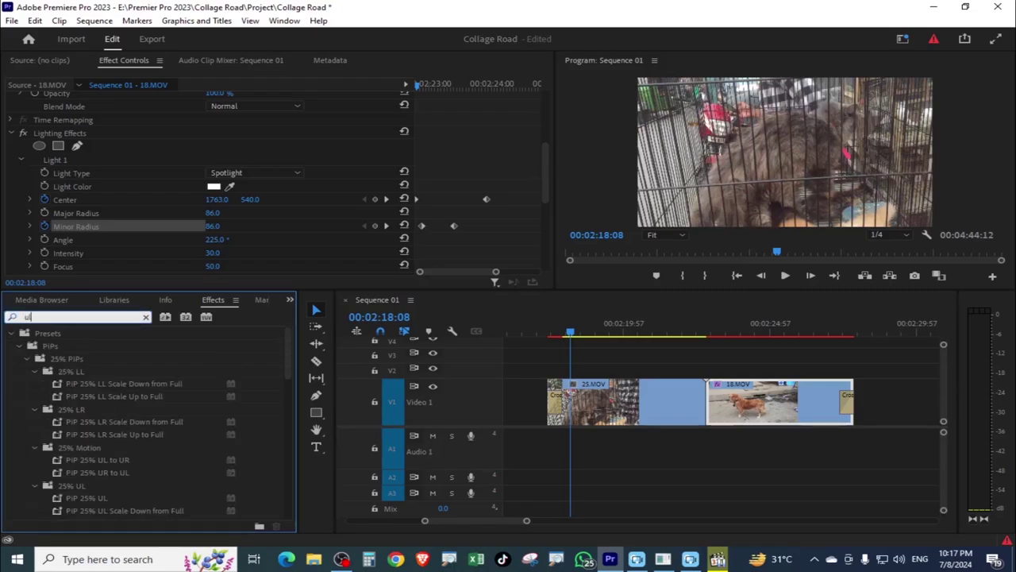
pyautogui.write('t')
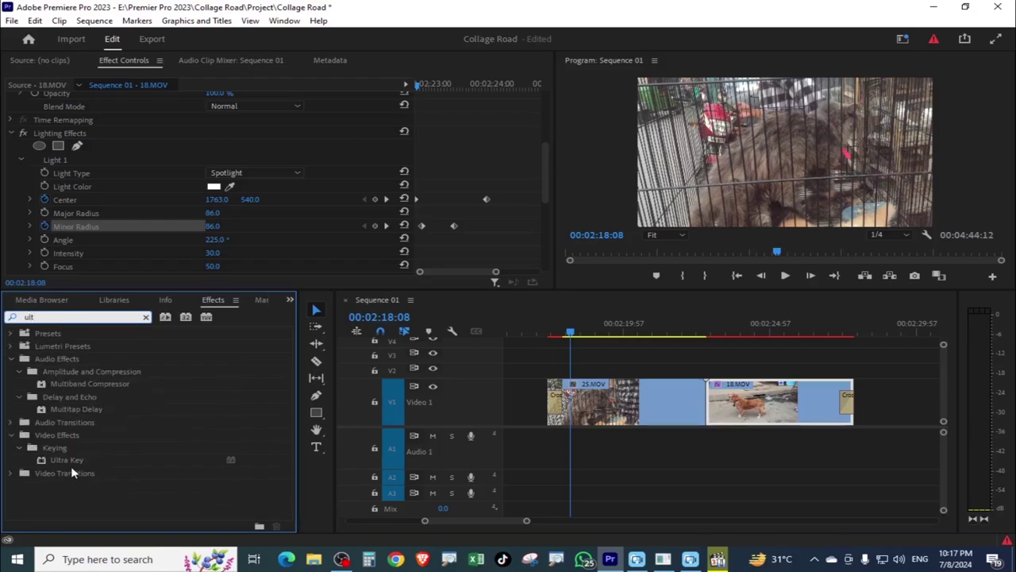
pyautogui.moveTo(66, 460); pyautogui.dragTo(758, 395)
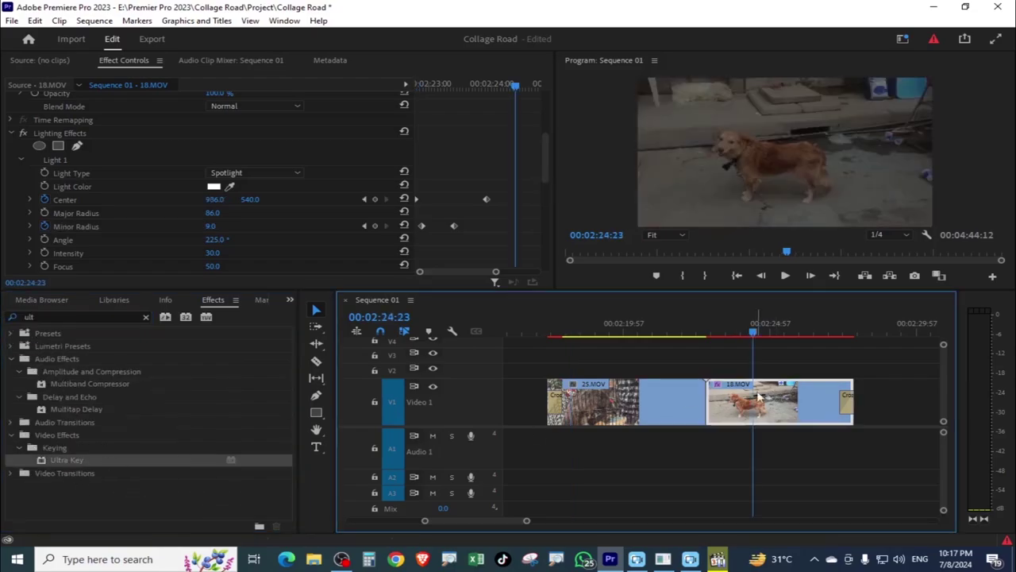
pyautogui.moveTo(547, 170); pyautogui.dragTo(545, 205)
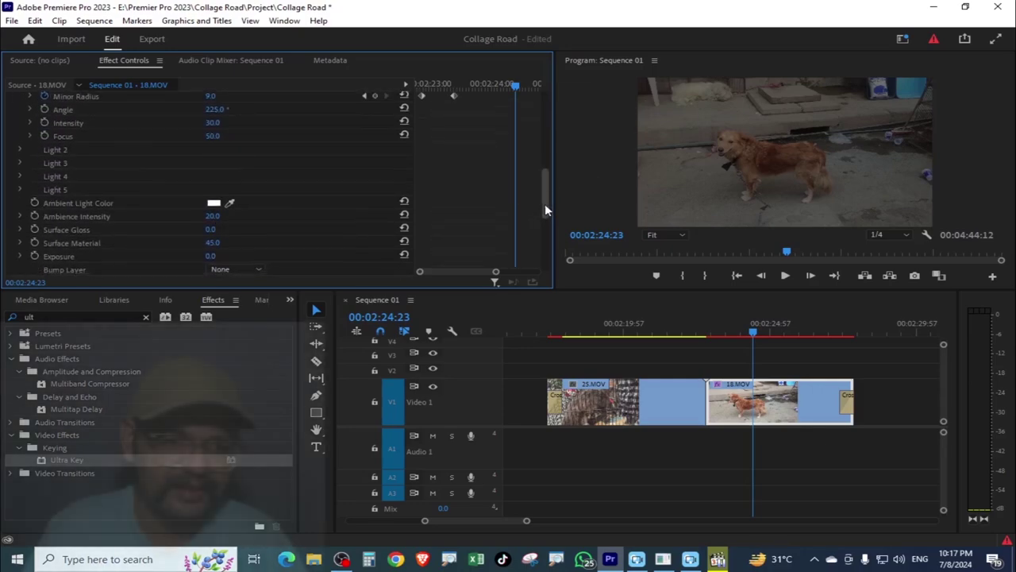
# - Set Ultra Key's Key Color by sampling the dog's brown with the eyedropper, then preview it
pyautogui.moveTo(545, 203); pyautogui.dragTo(545, 257)
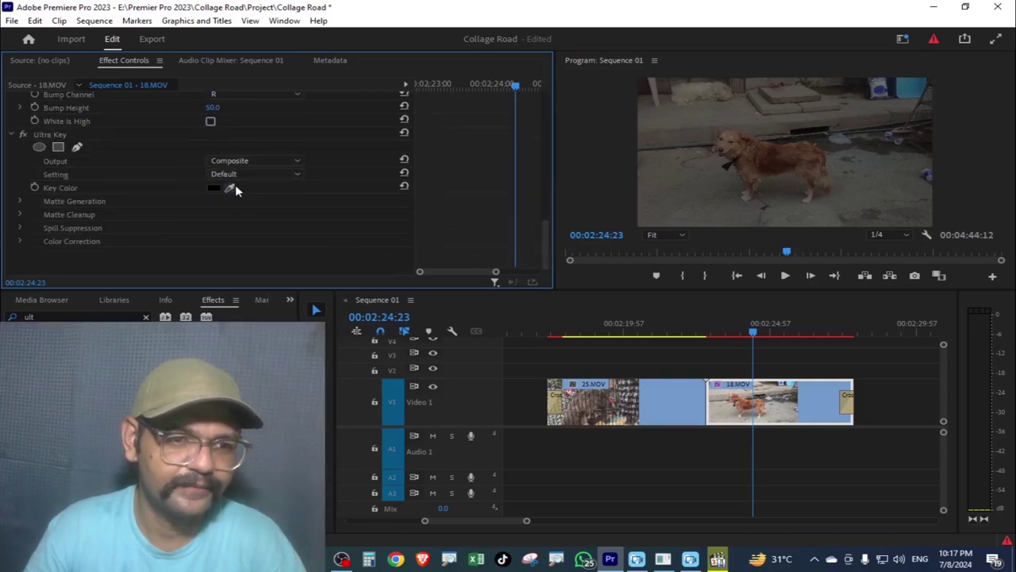
pyautogui.click(229, 188)
pyautogui.click(767, 159)
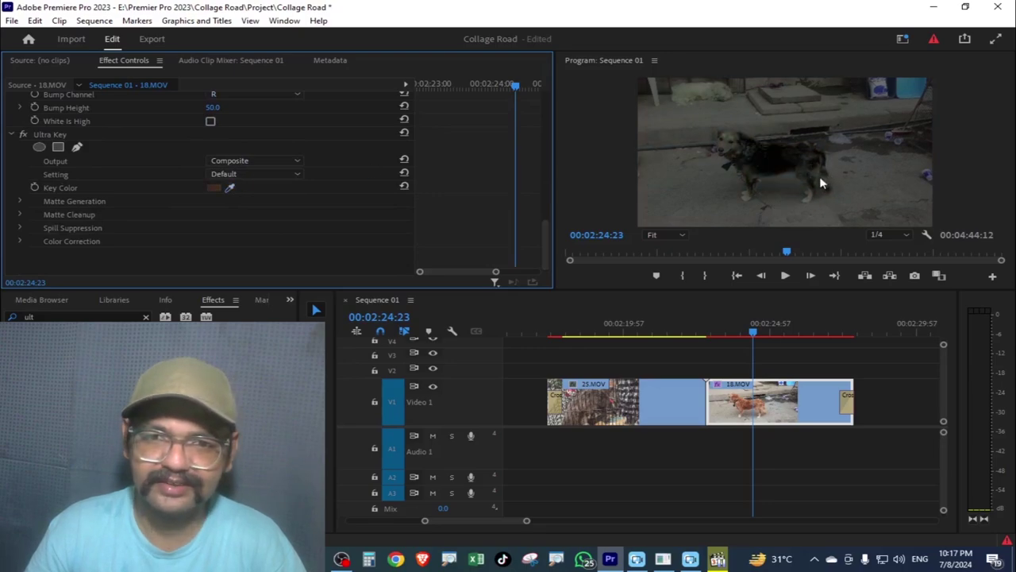
pyautogui.moveTo(757, 331); pyautogui.dragTo(747, 336)
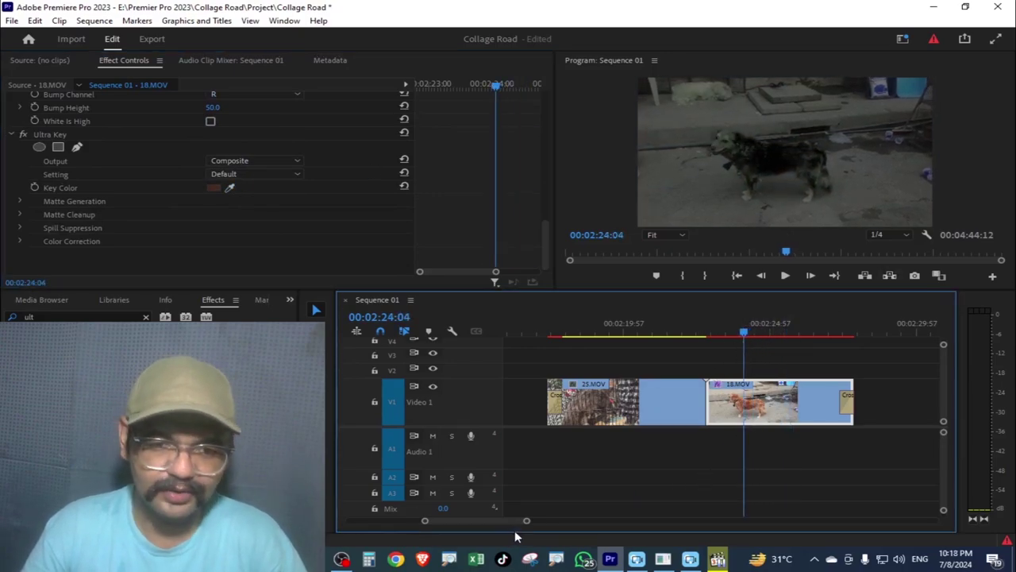
pyautogui.moveTo(526, 521); pyautogui.dragTo(610, 520)
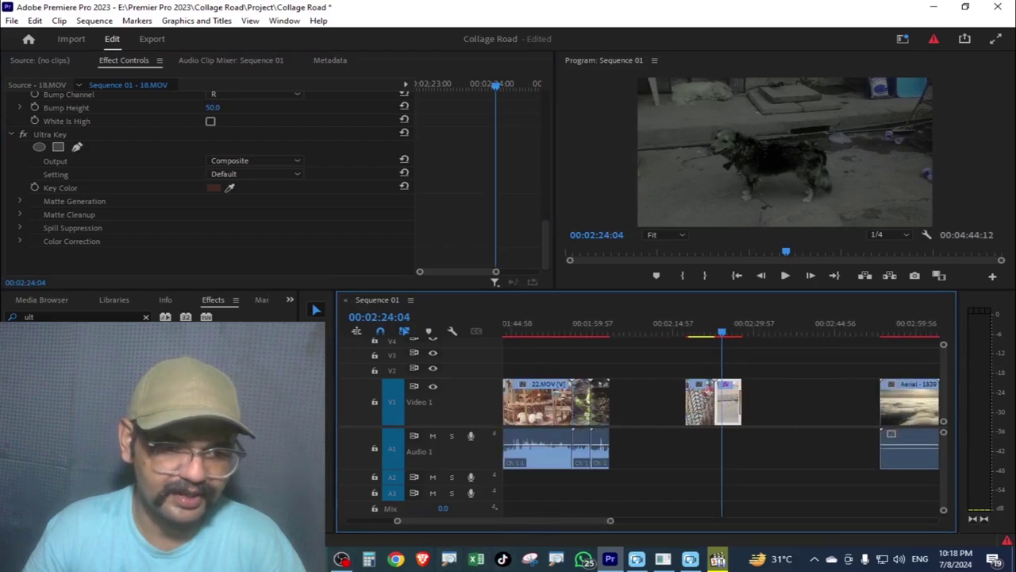
# - Drag Class 1 Introduction Workspace.mp4 from the class recordings folder into Premiere
pyautogui.press('super+e')
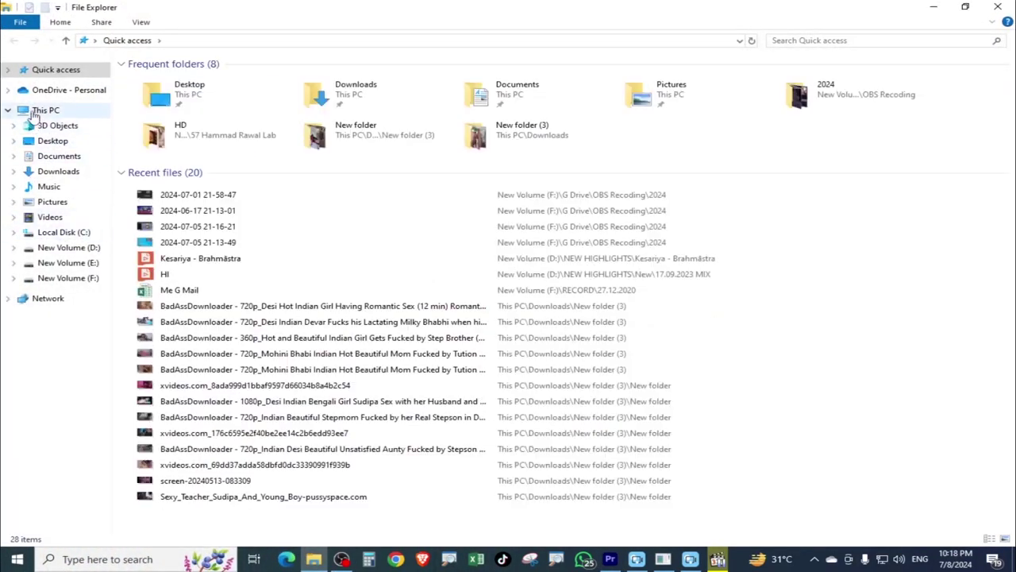
pyautogui.click(45, 110)
pyautogui.doubleClick(737, 184)
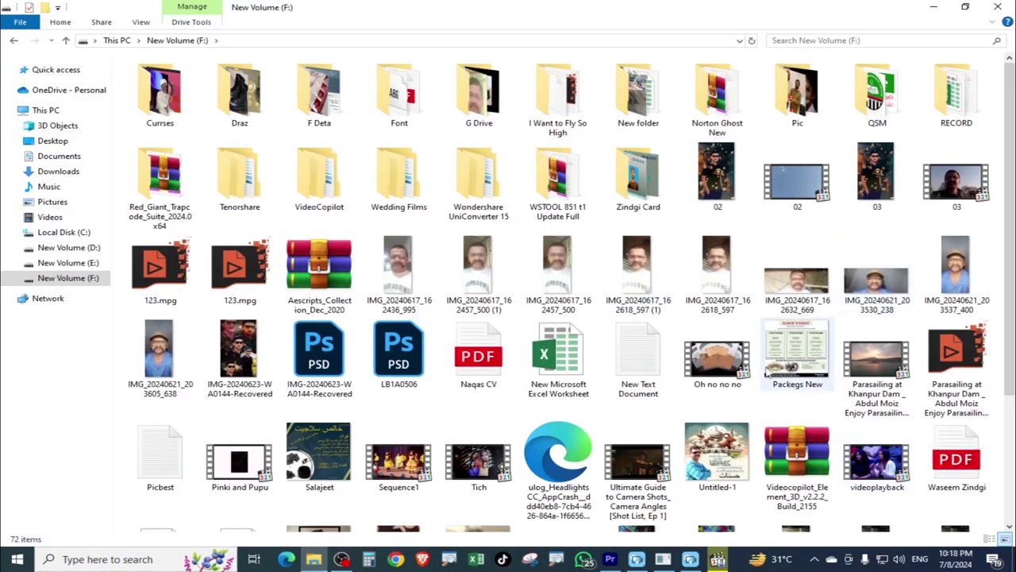
pyautogui.moveTo(159, 99); pyautogui.dragTo(522, 427)
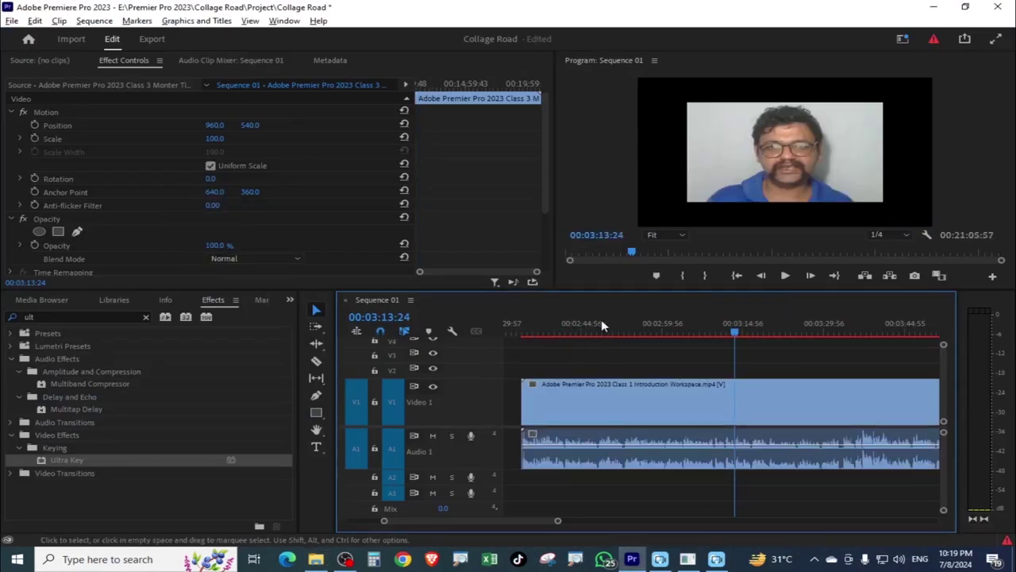
# - Place the Class 1 clip in the sequence and split it at the talking-head section's start and end
pyautogui.moveTo(636, 333); pyautogui.dragTo(762, 334)
pyautogui.moveTo(776, 398); pyautogui.dragTo(664, 429)
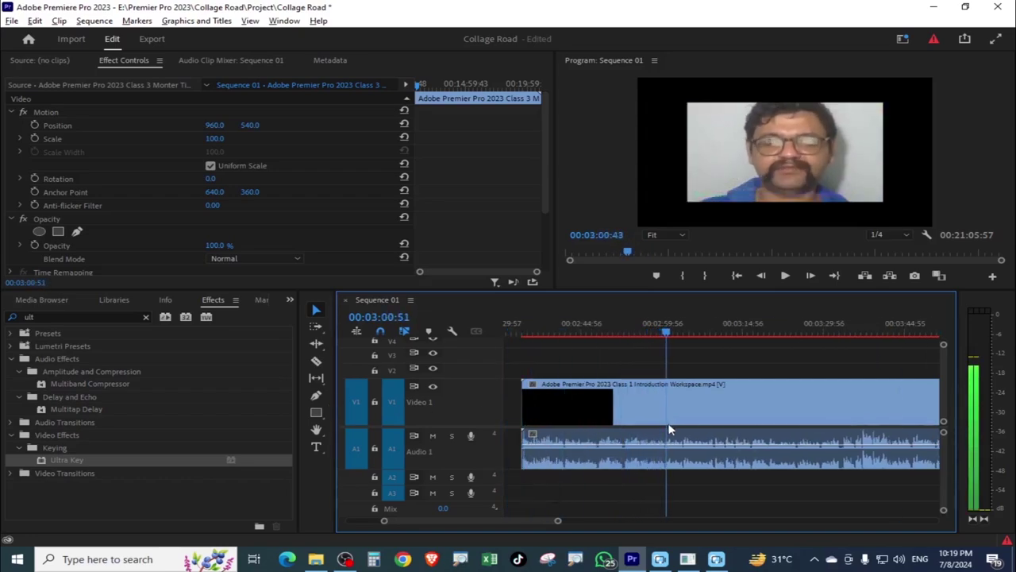
pyautogui.moveTo(665, 429); pyautogui.dragTo(725, 432)
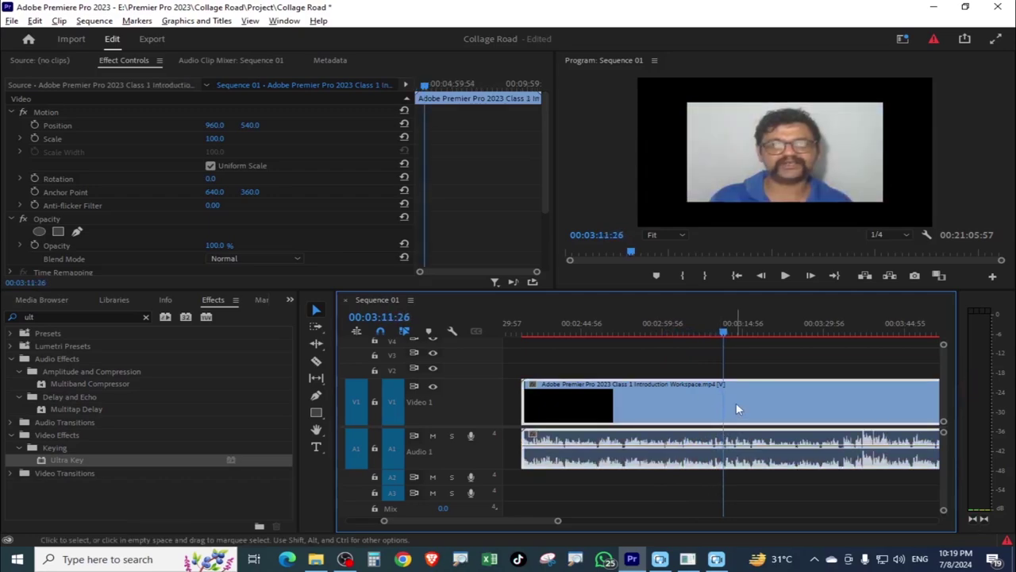
pyautogui.hotkey('ctrl', 'k')
pyautogui.press('space')
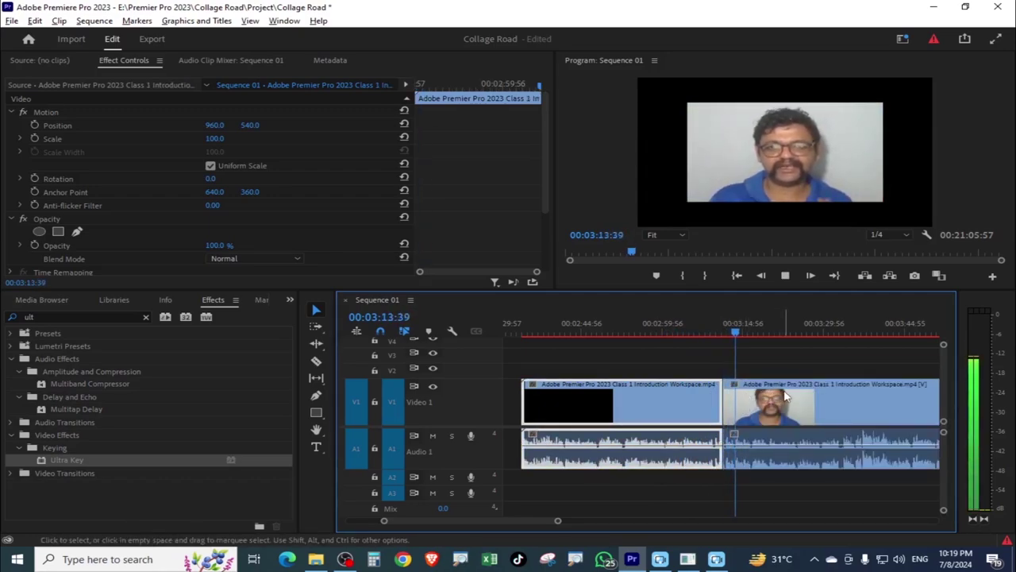
pyautogui.press('space')
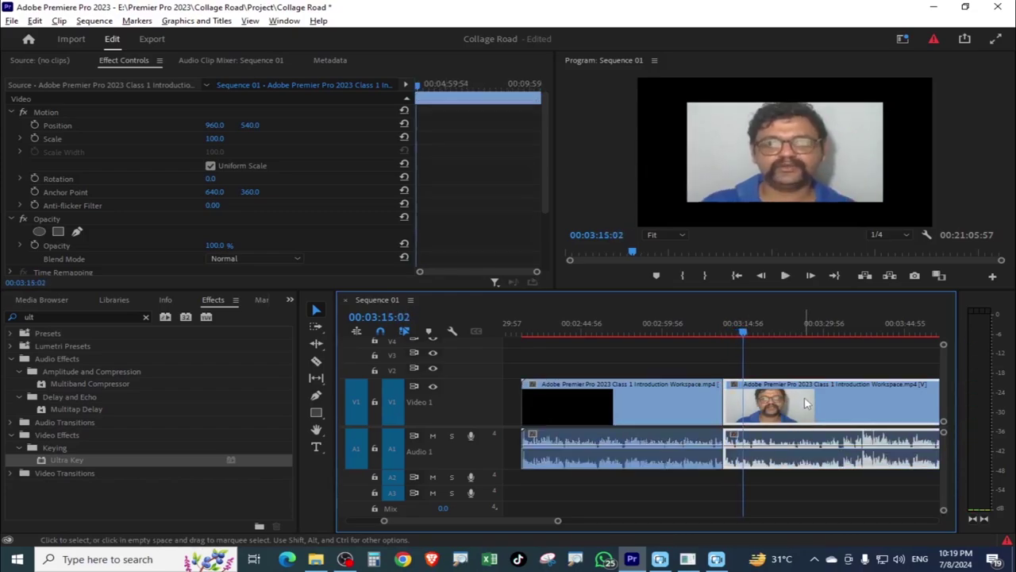
pyautogui.hotkey('ctrl', 'k')
# - Delete the unwanted footage on both sides, leaving only the short talking-head section
pyautogui.click(761, 403)
pyautogui.press('Delete')
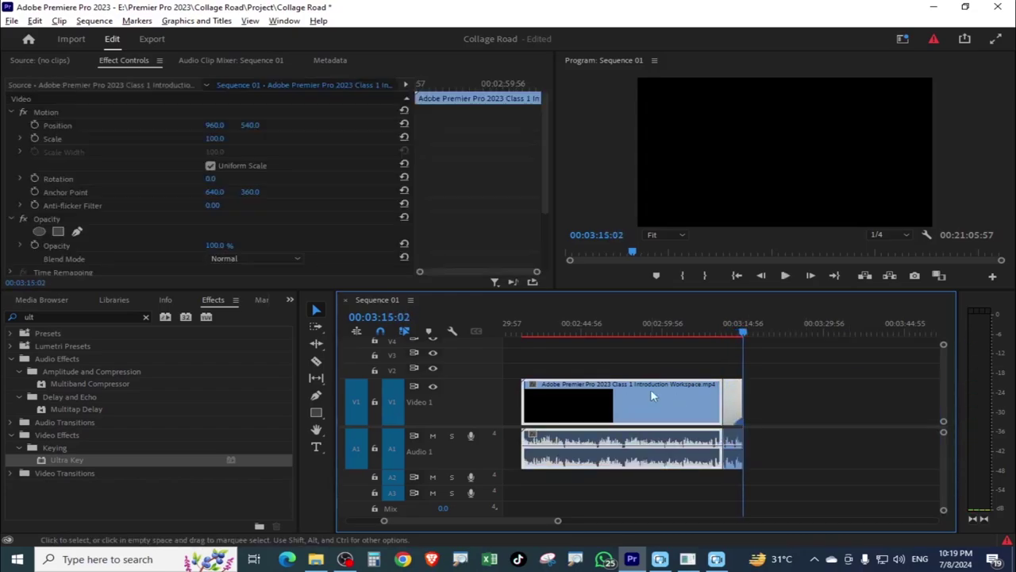
pyautogui.click(651, 389)
pyautogui.press('Delete')
pyautogui.press('Up')
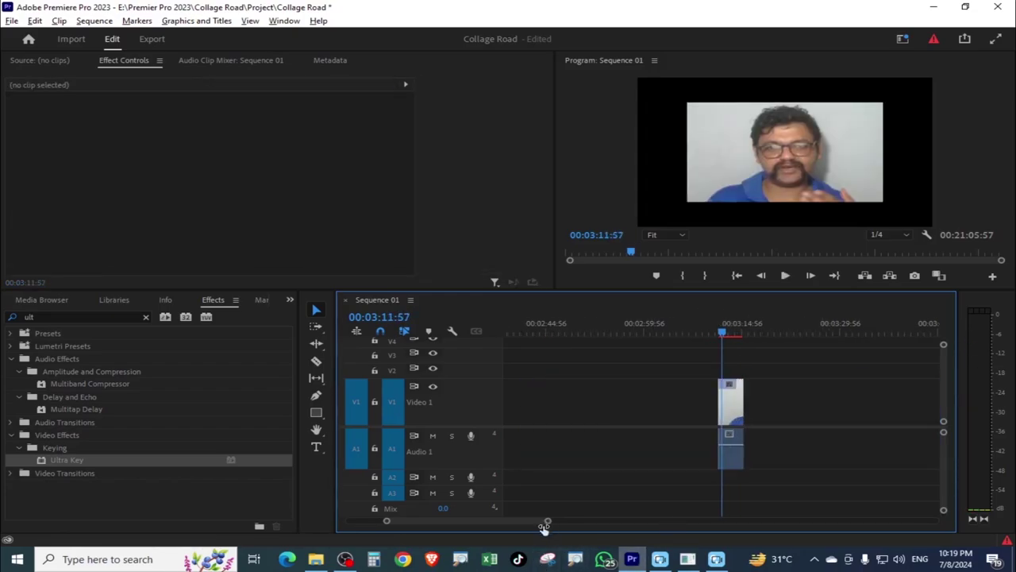
pyautogui.moveTo(556, 527); pyautogui.dragTo(472, 520)
# - Apply Set to Frame Size to the remaining clip and play it to check the framing
pyautogui.rightClick(798, 419)
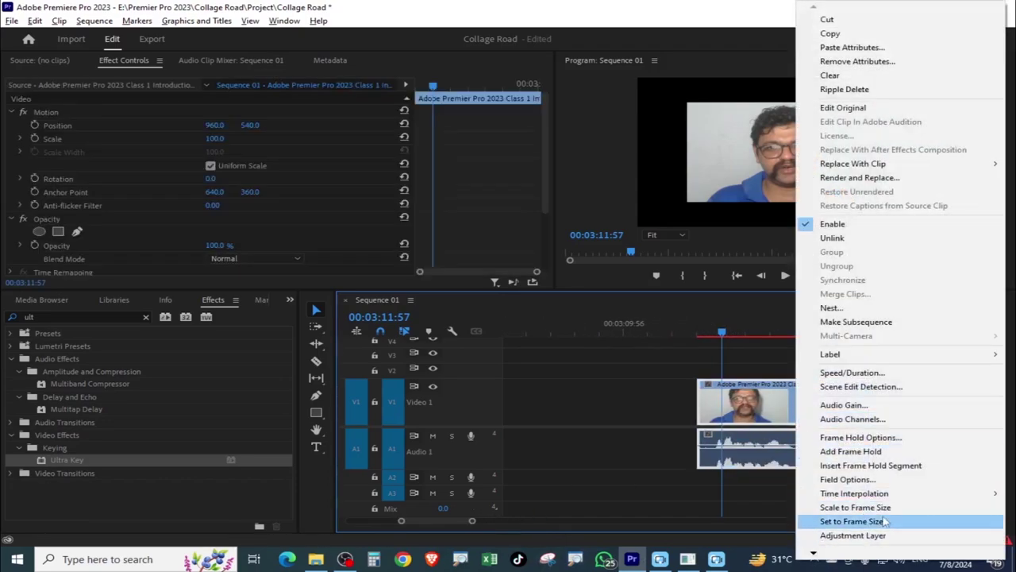
pyautogui.click(889, 508)
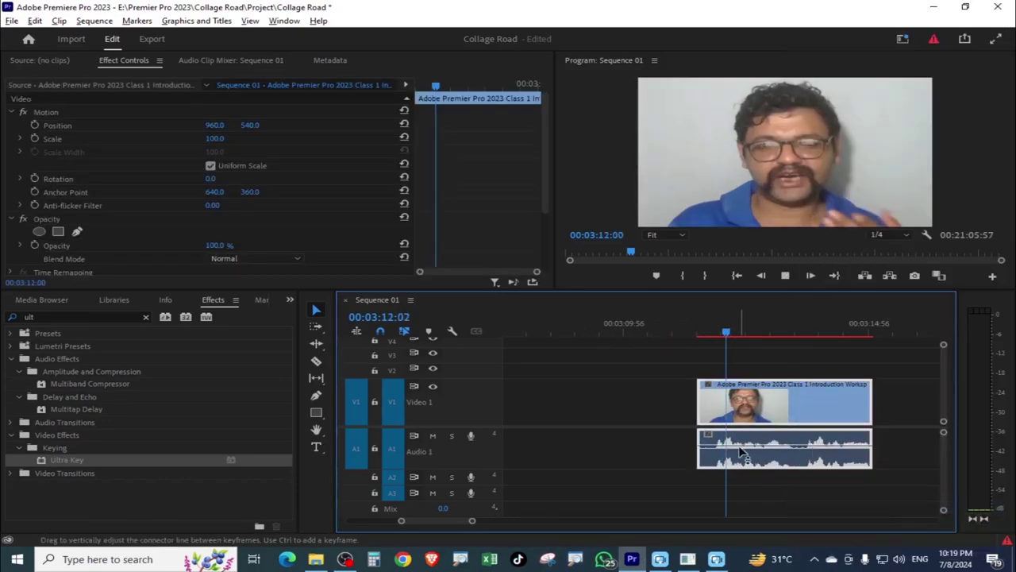
pyautogui.press('space')
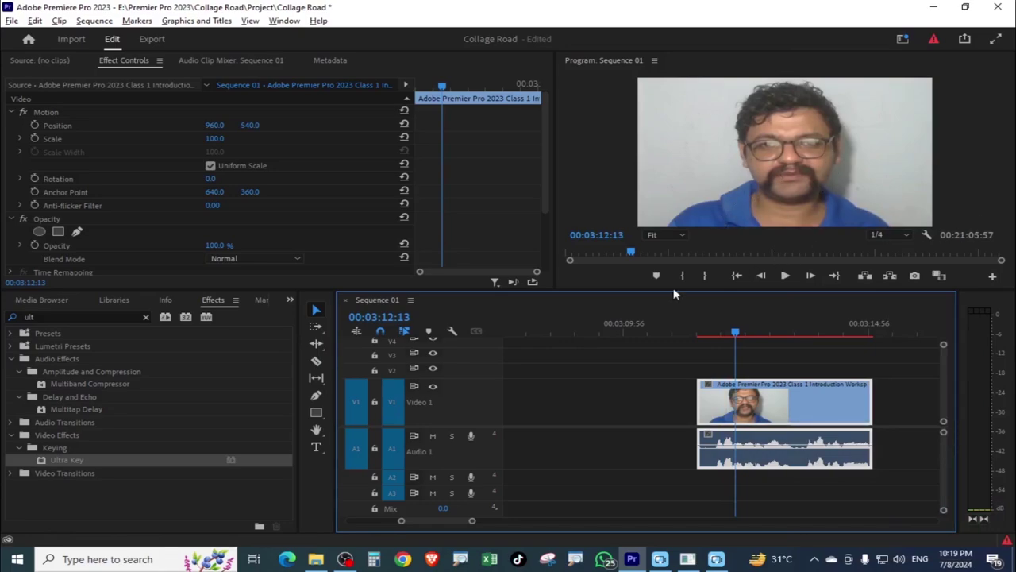
# - Search 'color pa' and drop Image Control > Color Pass onto the V1 talking-head clip
pyautogui.click(146, 320)
pyautogui.click(64, 317)
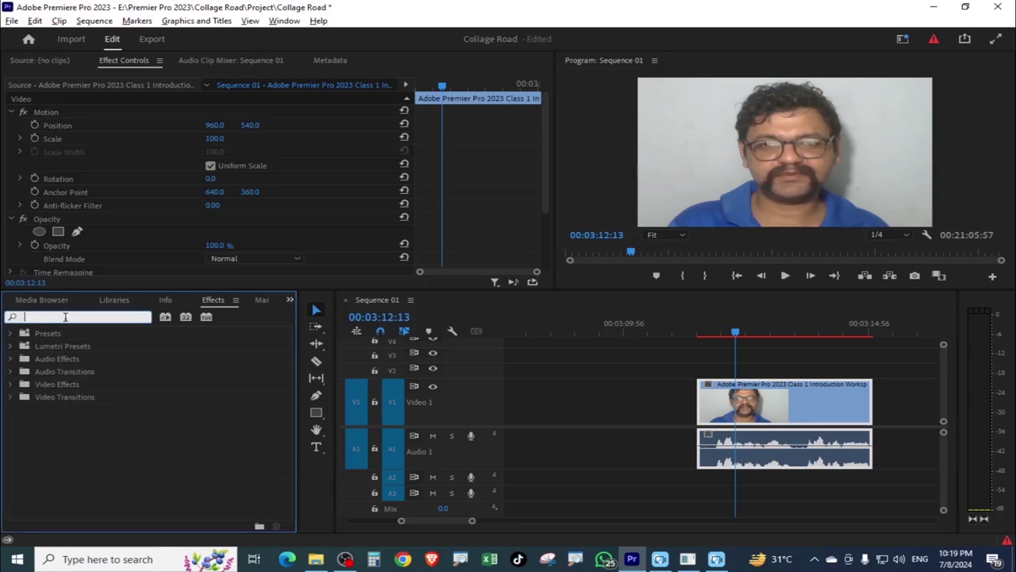
pyautogui.write('color')
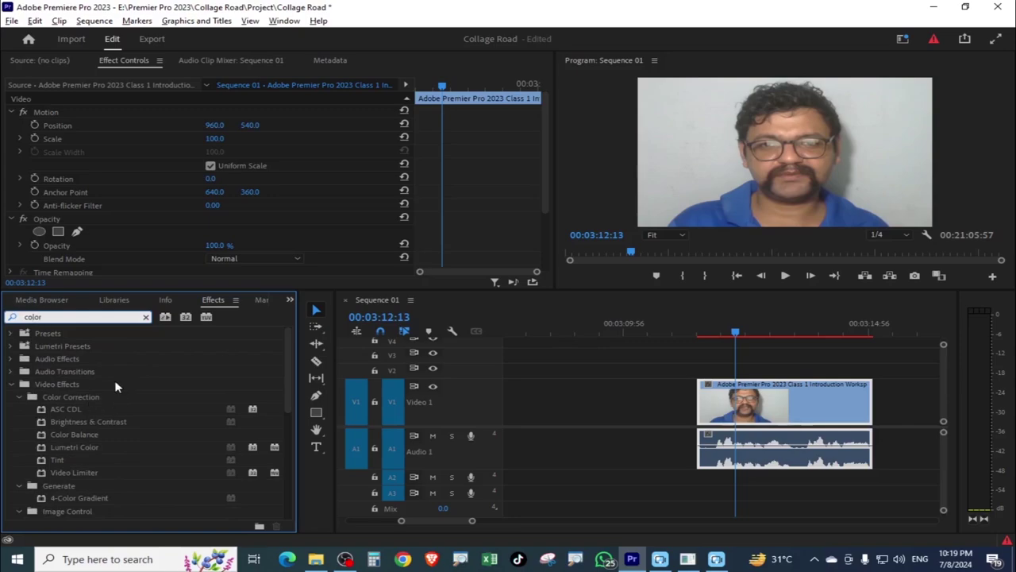
pyautogui.scroll(-3)
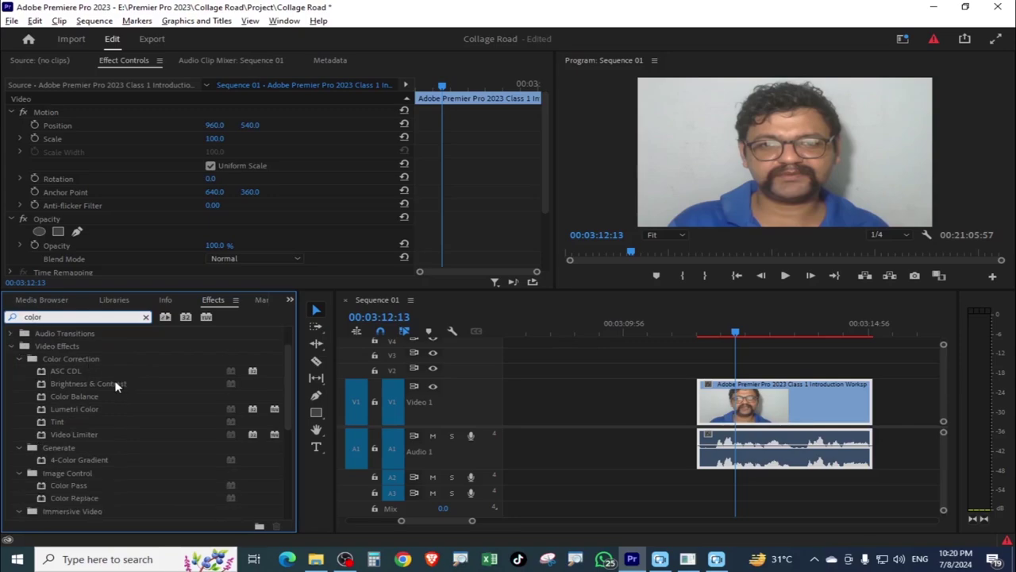
pyautogui.write(' pa')
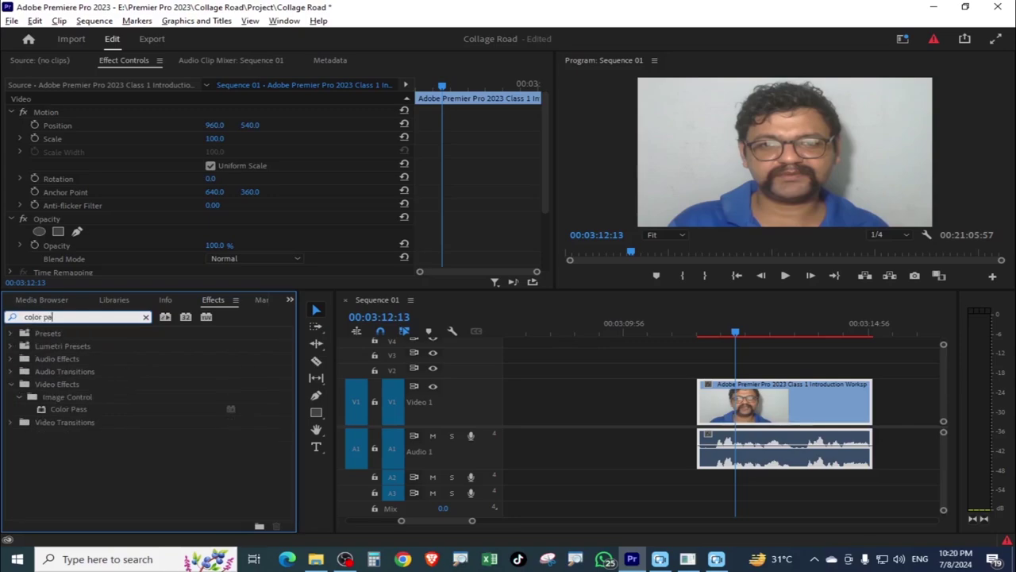
pyautogui.click(67, 407)
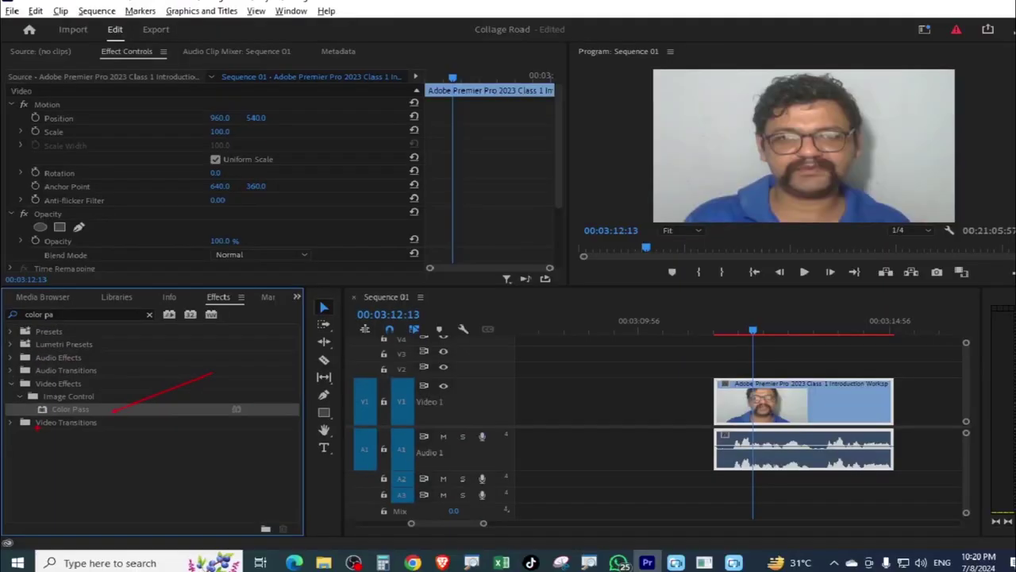
pyautogui.moveTo(218, 412); pyautogui.dragTo(735, 405)
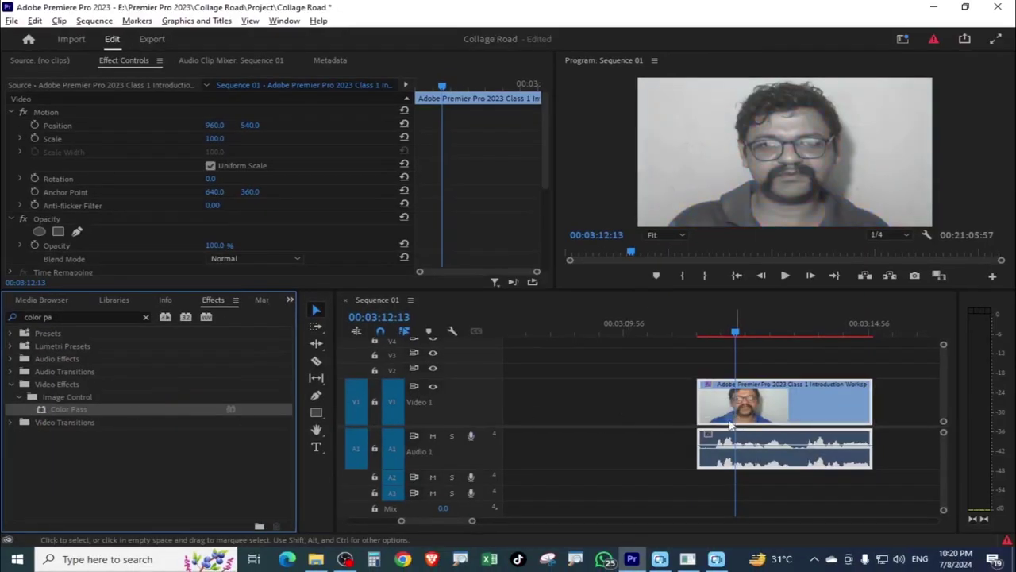
pyautogui.moveTo(745, 320); pyautogui.dragTo(751, 326)
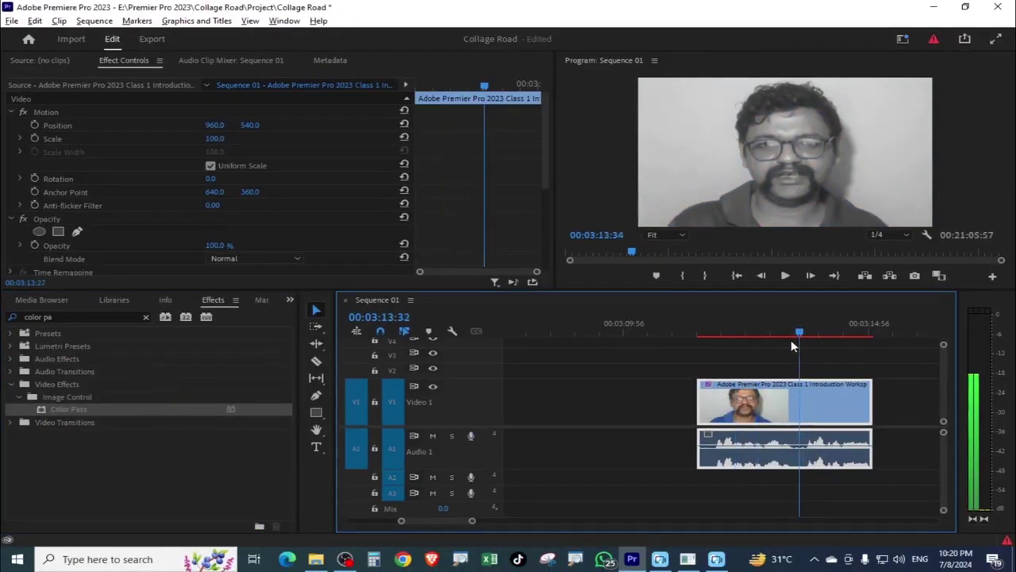
# - Sample the blue of the shirt with the Color Pass eyedropper in the Program monitor
pyautogui.moveTo(546, 151); pyautogui.dragTo(546, 195)
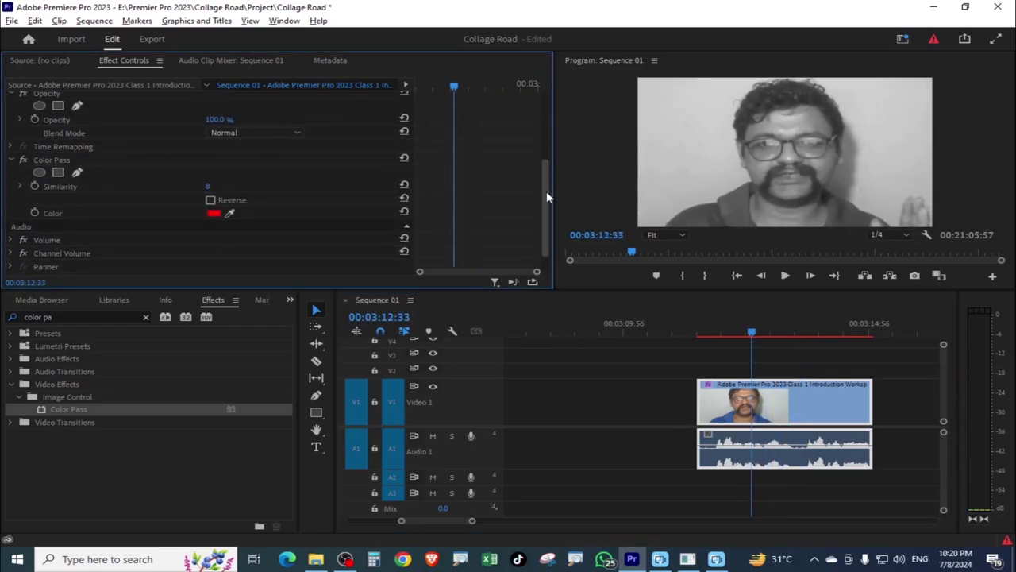
pyautogui.click(229, 205)
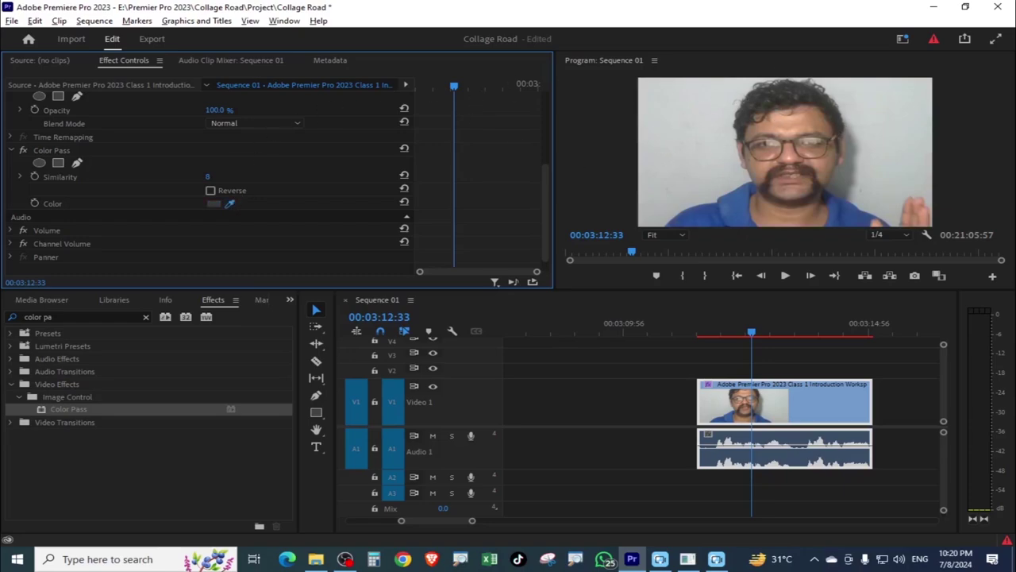
pyautogui.click(840, 172)
pyautogui.moveTo(901, 148); pyautogui.dragTo(748, 193)
pyautogui.moveTo(747, 194); pyautogui.dragTo(741, 204)
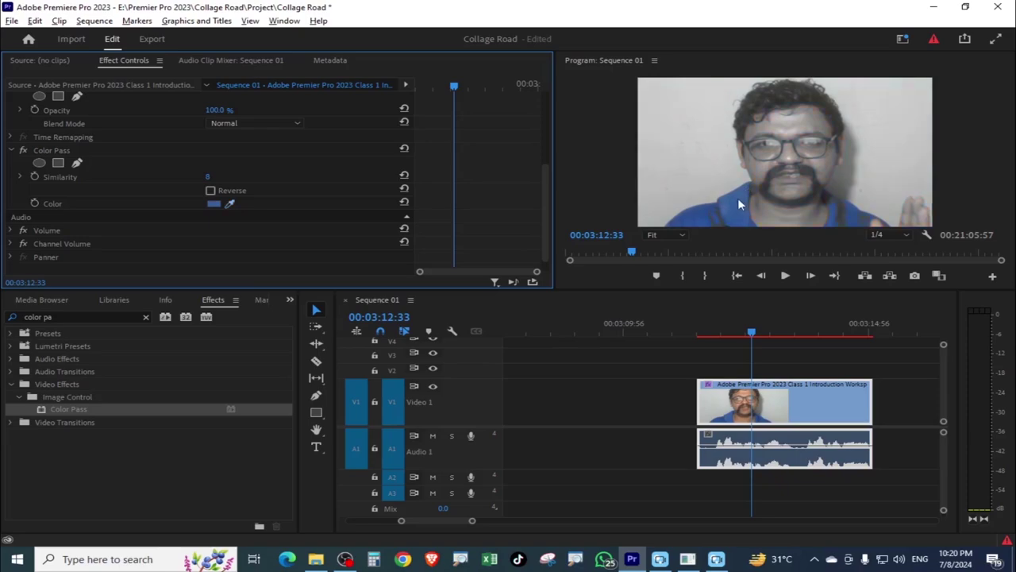
# - Preview the shirt-only colour result full screen, then dismiss the chat notification
pyautogui.hotkey('ctrl', '`')
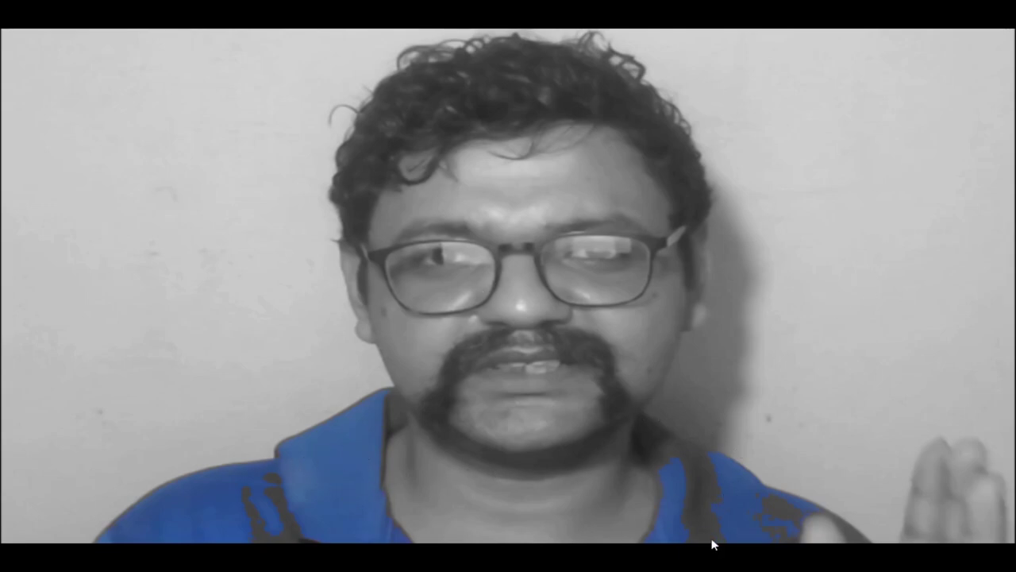
pyautogui.hotkey('ctrl', '`')
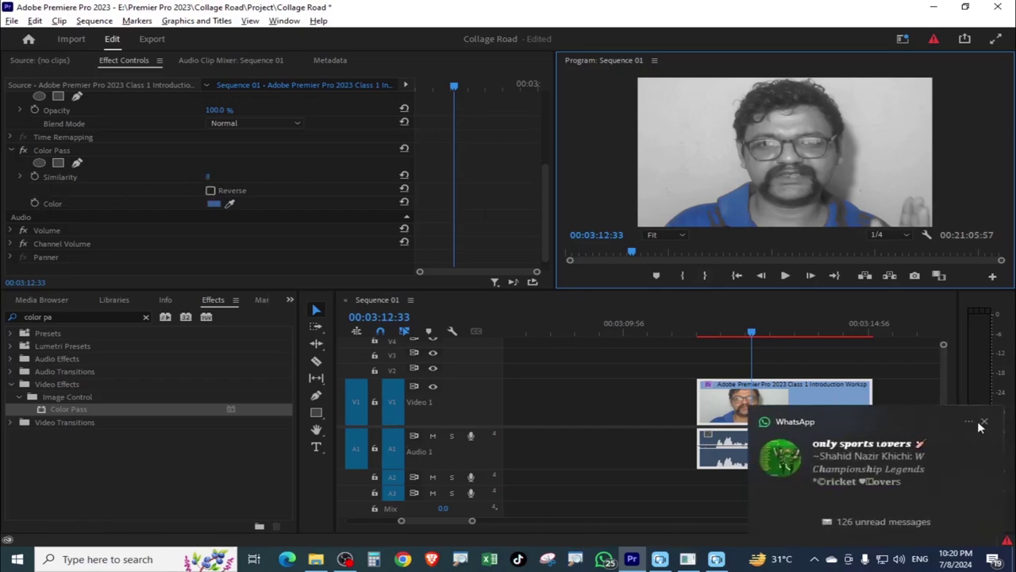
pyautogui.click(984, 422)
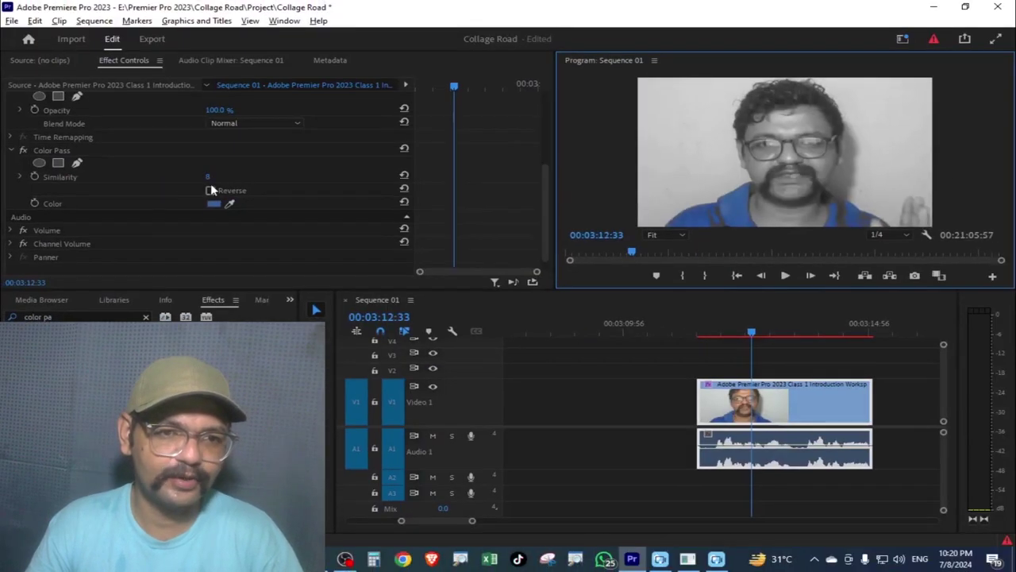
# - Try Color Pass Similarity at 0, then about 10, checking each full screen
pyautogui.moveTo(208, 176); pyautogui.dragTo(220, 177)
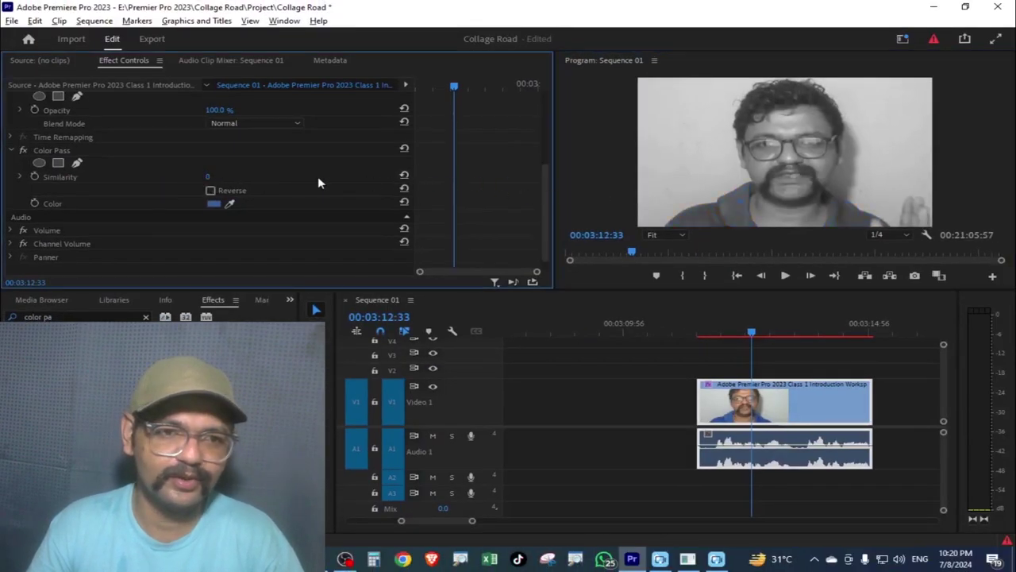
pyautogui.click(747, 209)
pyautogui.hotkey('ctrl', '`')
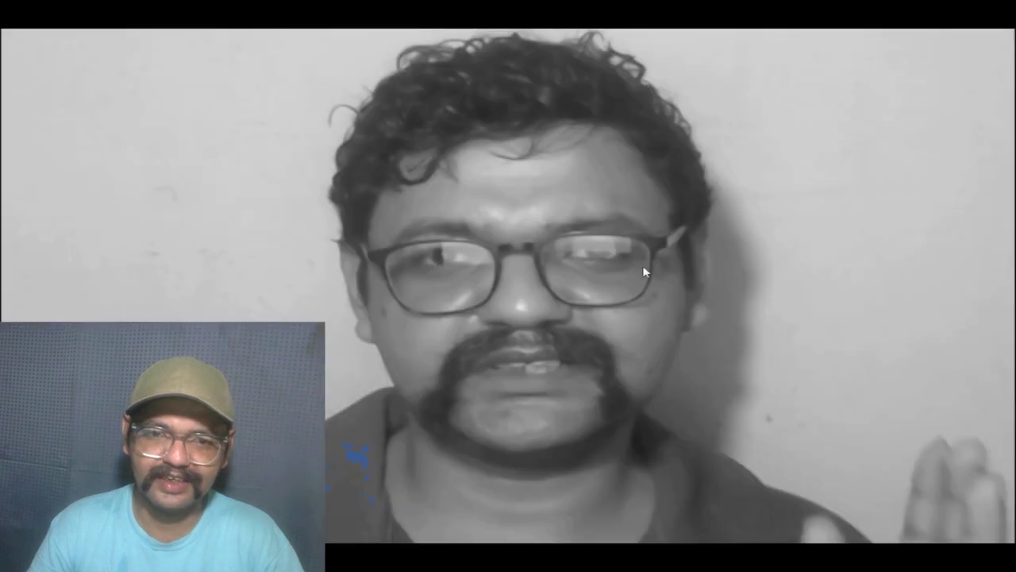
pyautogui.press('Escape')
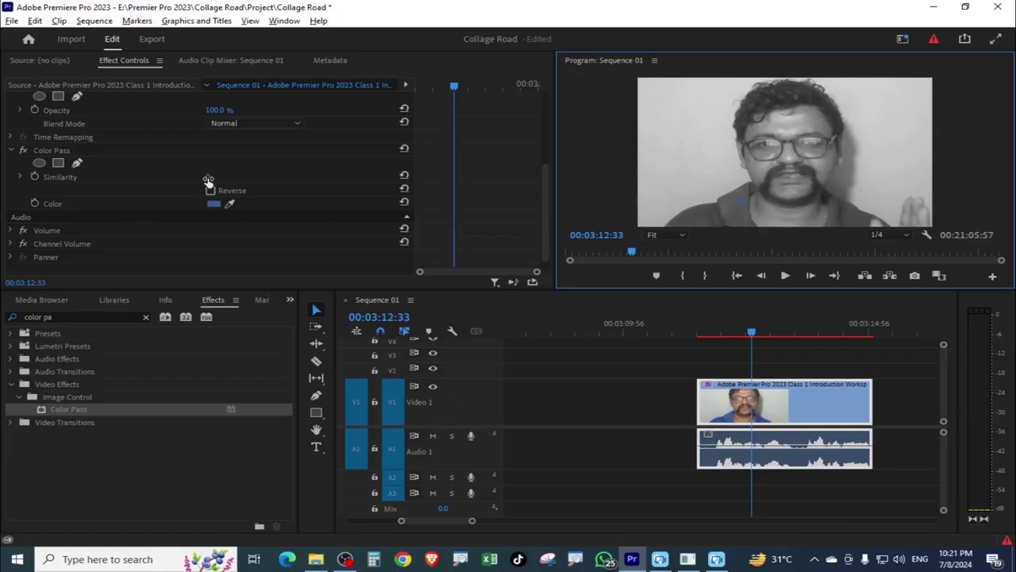
pyautogui.click(208, 179)
pyautogui.moveTo(208, 176); pyautogui.dragTo(216, 177)
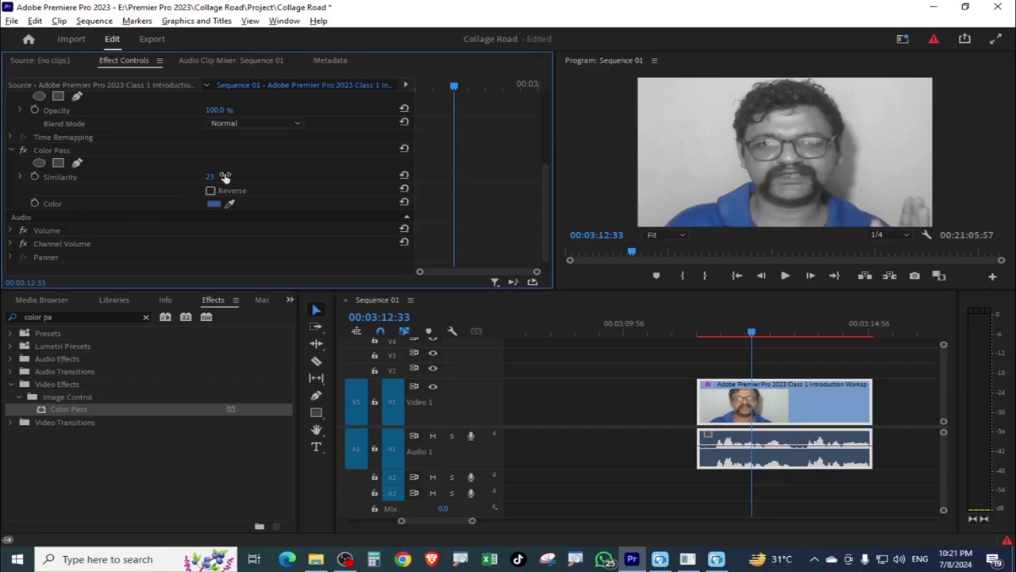
pyautogui.hotkey('ctrl', '`')
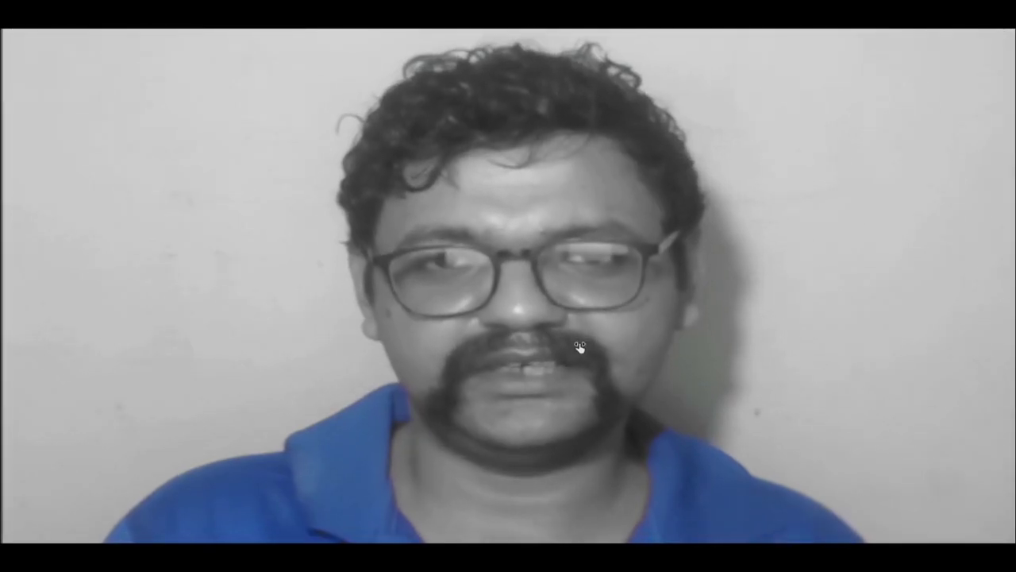
pyautogui.press('Escape')
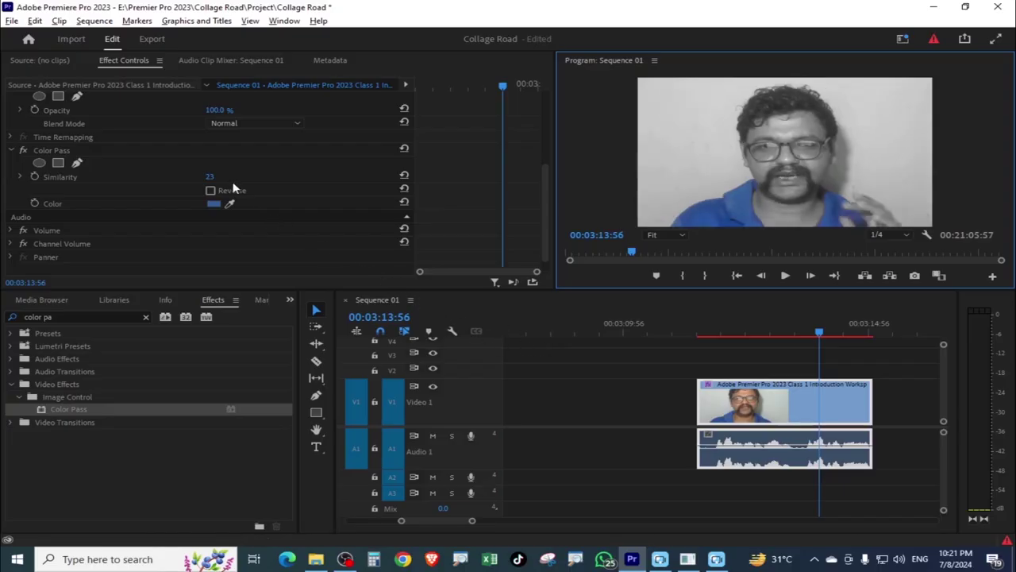
# - Raise Similarity to about 27 and review the clip playing full screen
pyautogui.moveTo(212, 179); pyautogui.dragTo(218, 178)
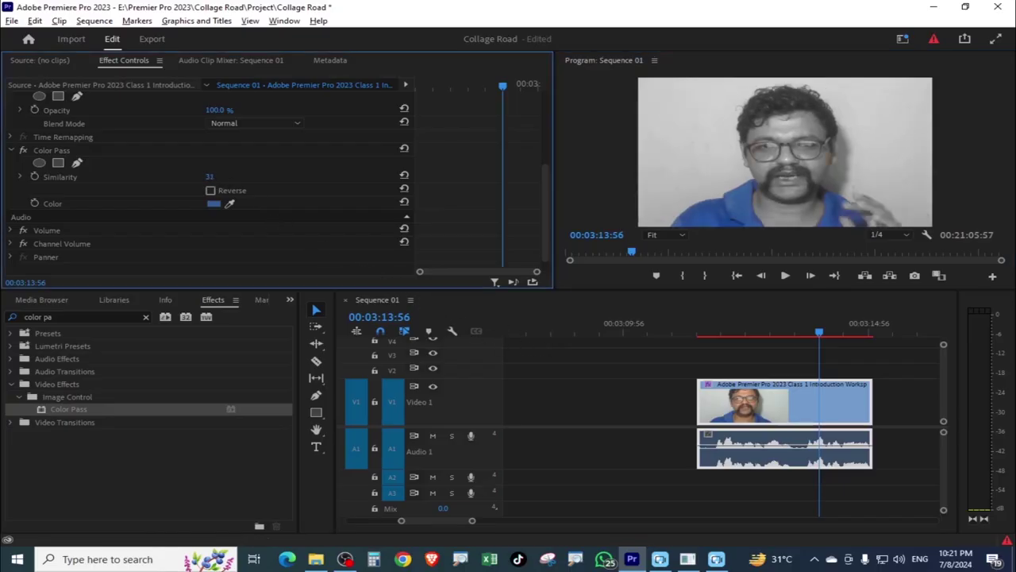
pyautogui.hotkey('ctrl', '`')
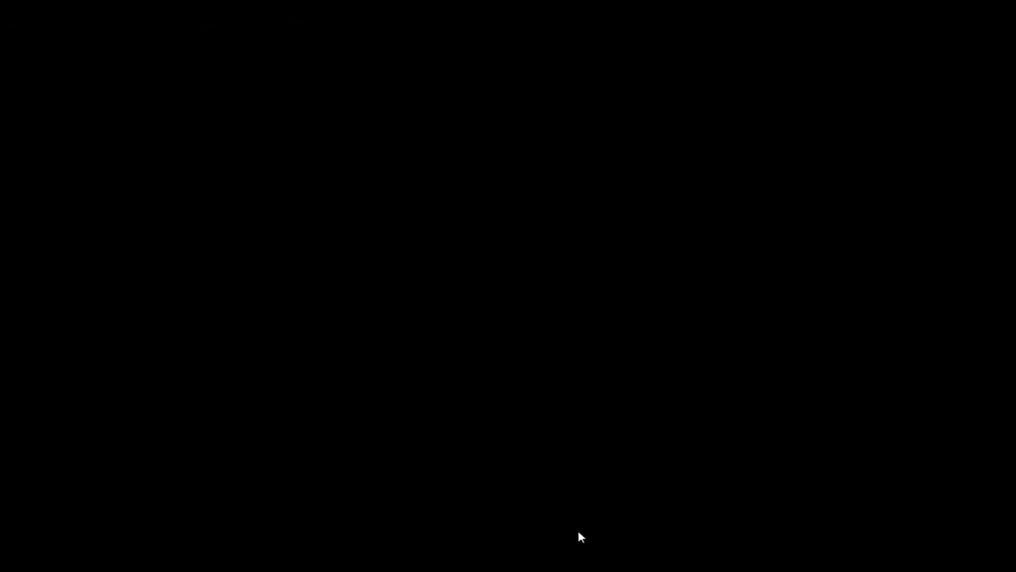
pyautogui.press('Escape')
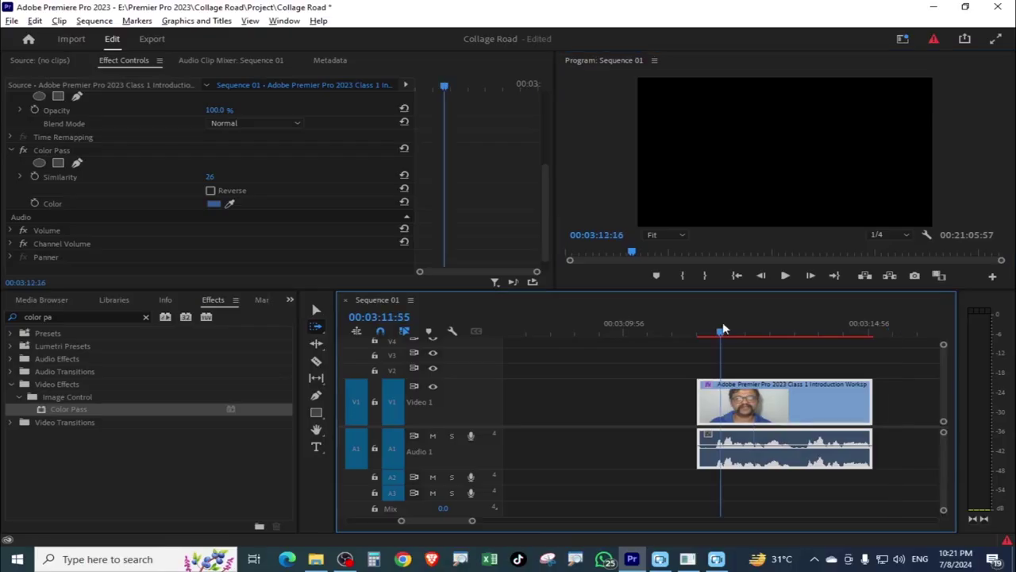
pyautogui.click(698, 333)
pyautogui.click(769, 146)
pyautogui.press('space')
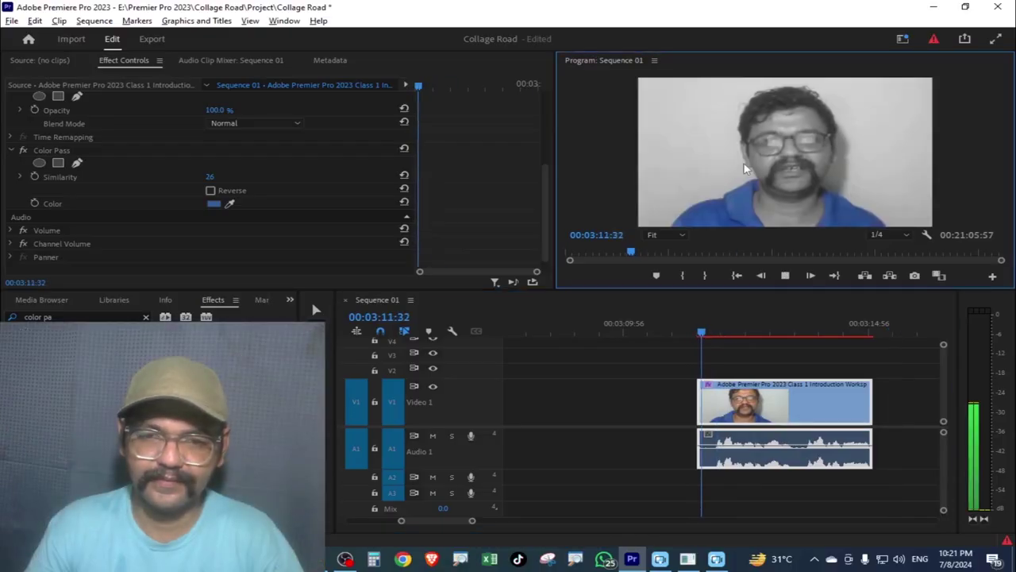
pyautogui.hotkey('ctrl', '`')
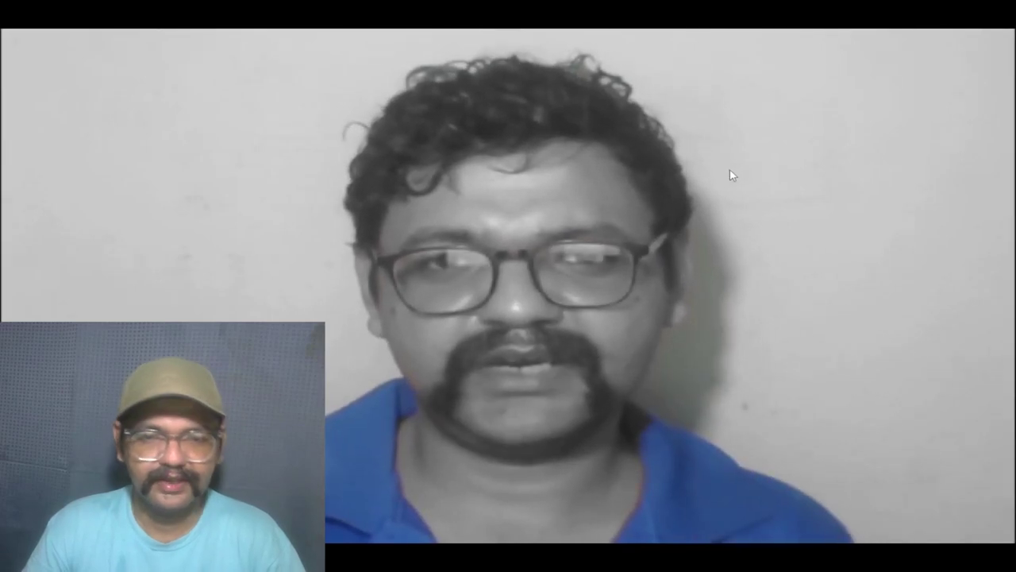
pyautogui.press('Escape')
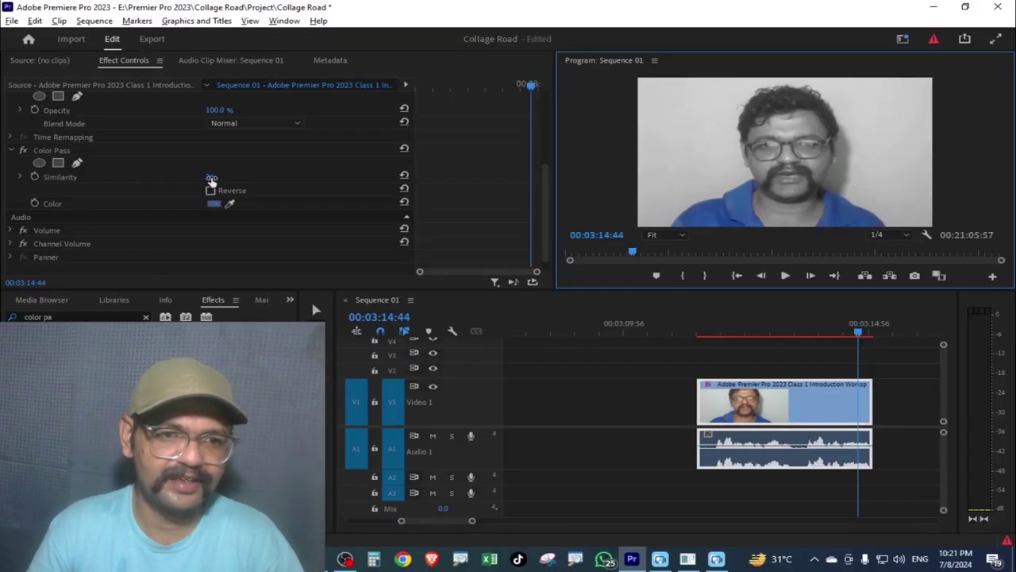
# - Try Similarity 45, check it full screen, and return to an earlier frame
pyautogui.moveTo(209, 176); pyautogui.dragTo(225, 177)
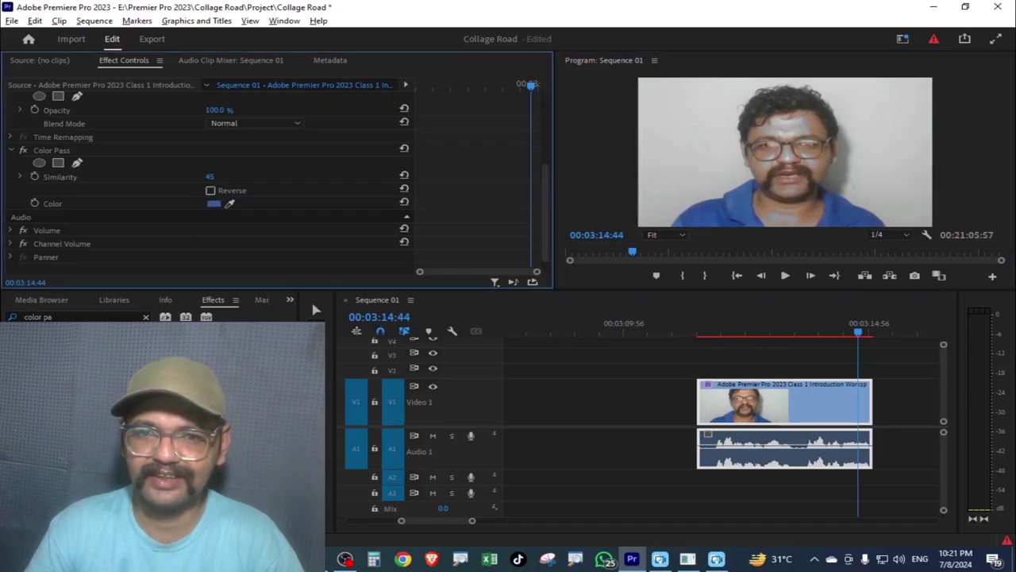
pyautogui.hotkey('ctrl', '`')
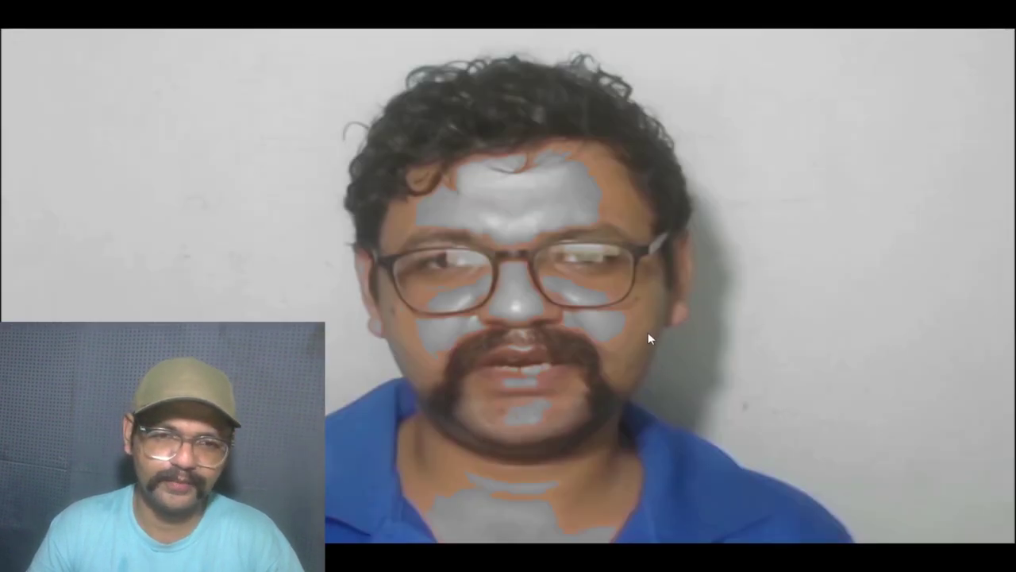
pyautogui.press('Escape')
pyautogui.moveTo(799, 332); pyautogui.dragTo(791, 333)
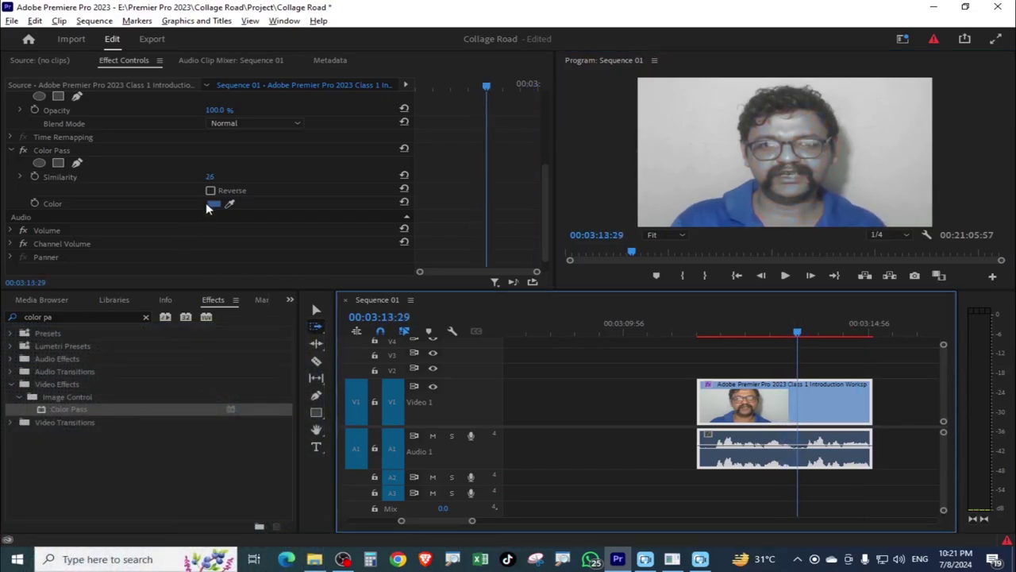
# - Turn on Color Pass Reverse and check the greyed shirt around 00:03:14:00
pyautogui.click(210, 191)
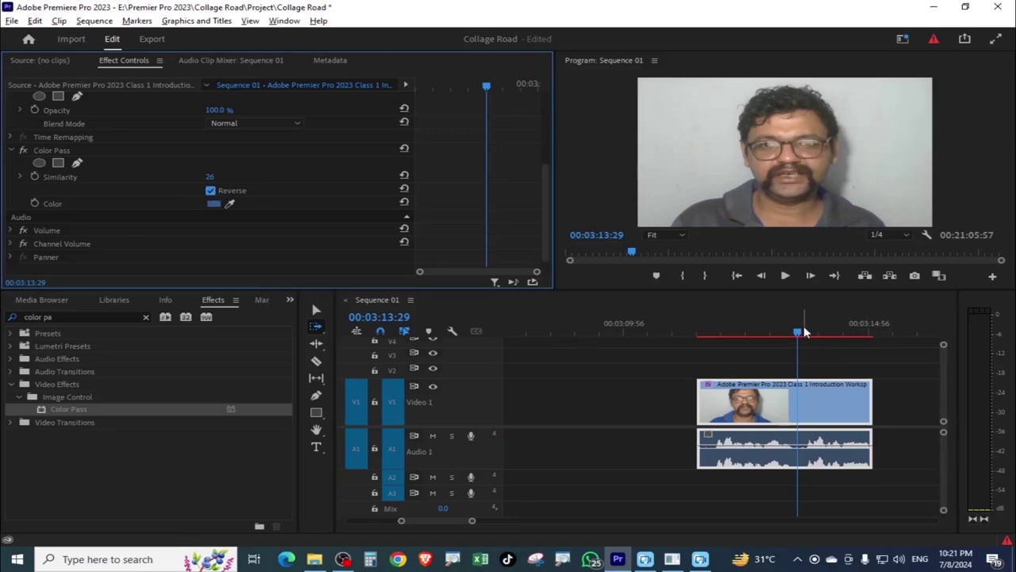
pyautogui.click(824, 334)
pyautogui.press('Left')
pyautogui.press('Left')
pyautogui.press('Left')
pyautogui.press('Left')
pyautogui.press('Left')
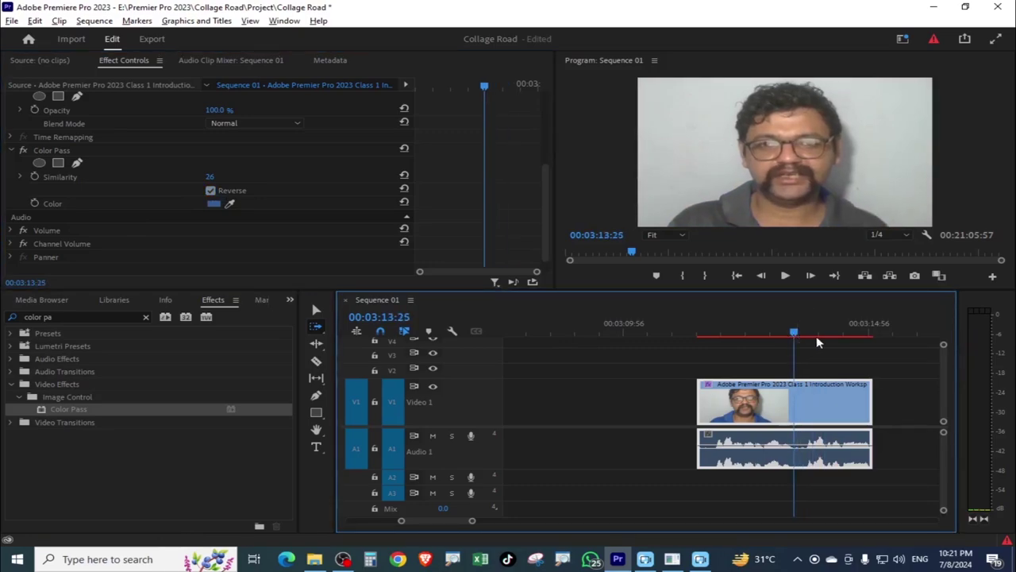
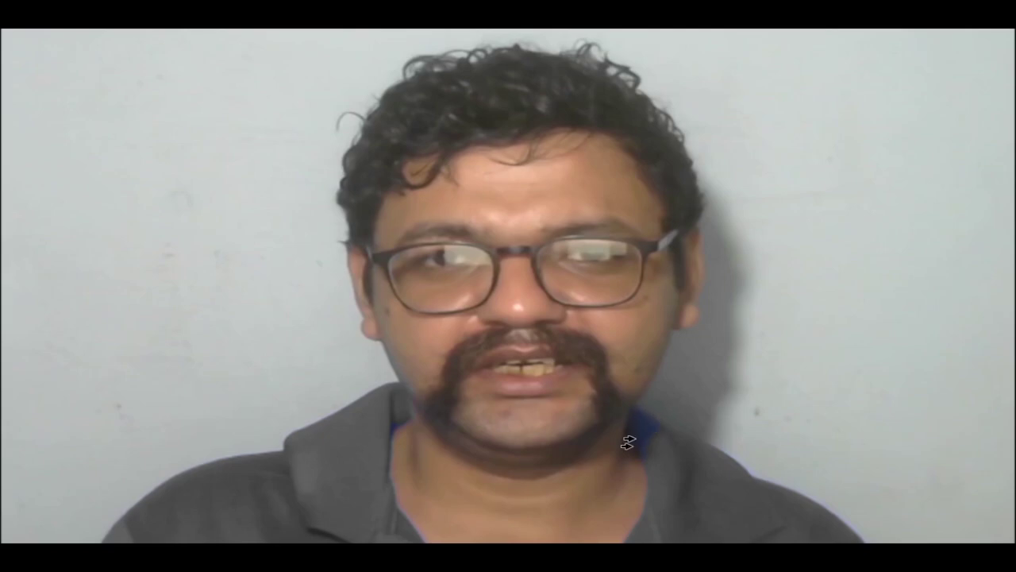
# - Leave full-screen preview and scrub the Color Pass Similarity value down to 20
pyautogui.press('Escape')
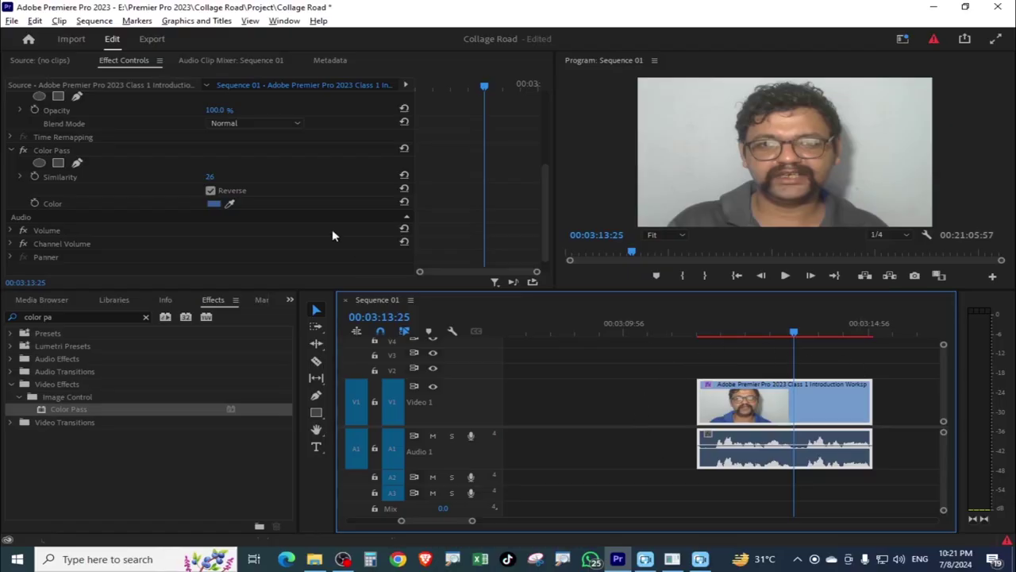
pyautogui.moveTo(209, 176); pyautogui.dragTo(212, 176)
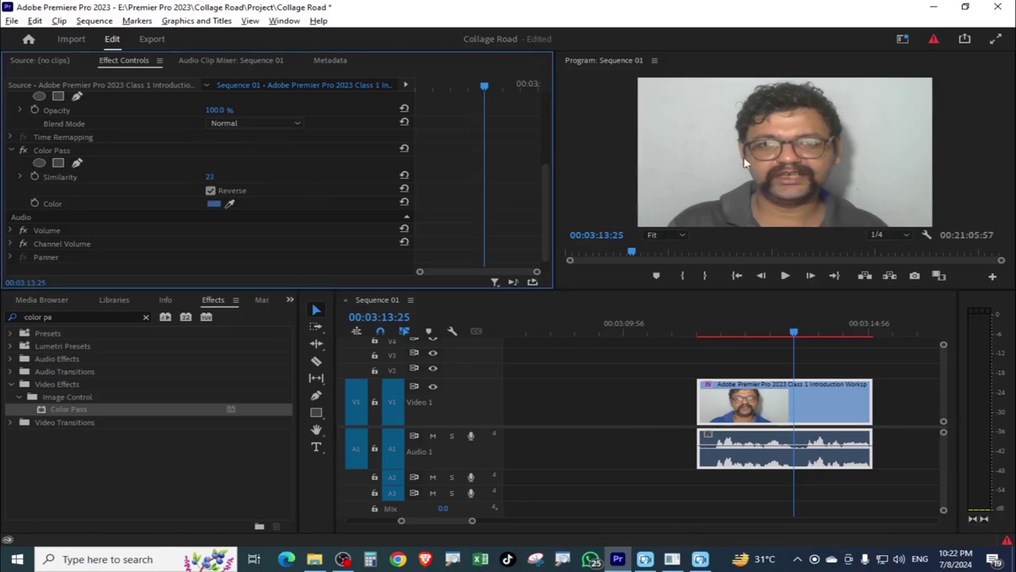
pyautogui.click(786, 159)
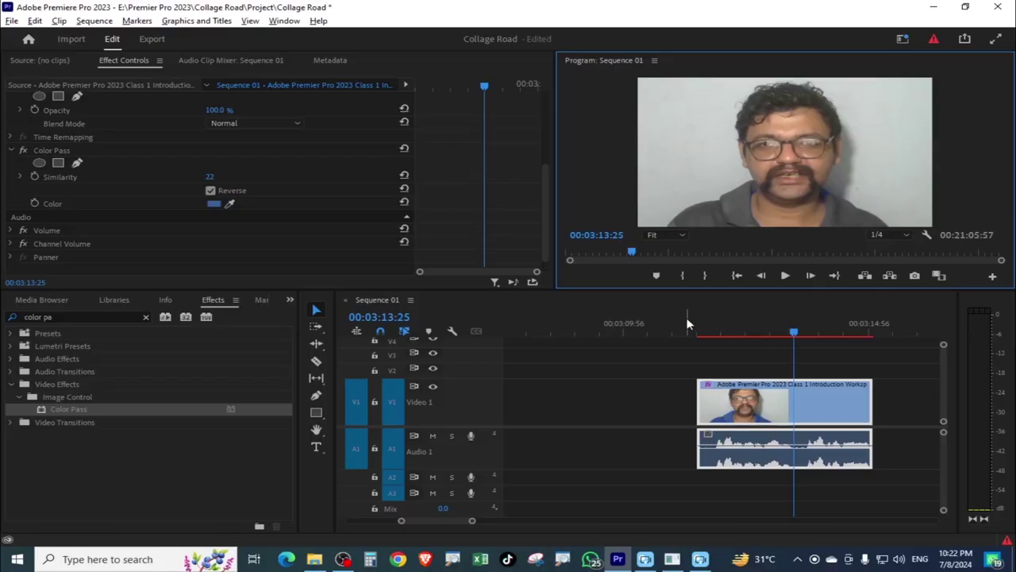
pyautogui.moveTo(710, 331); pyautogui.dragTo(737, 332)
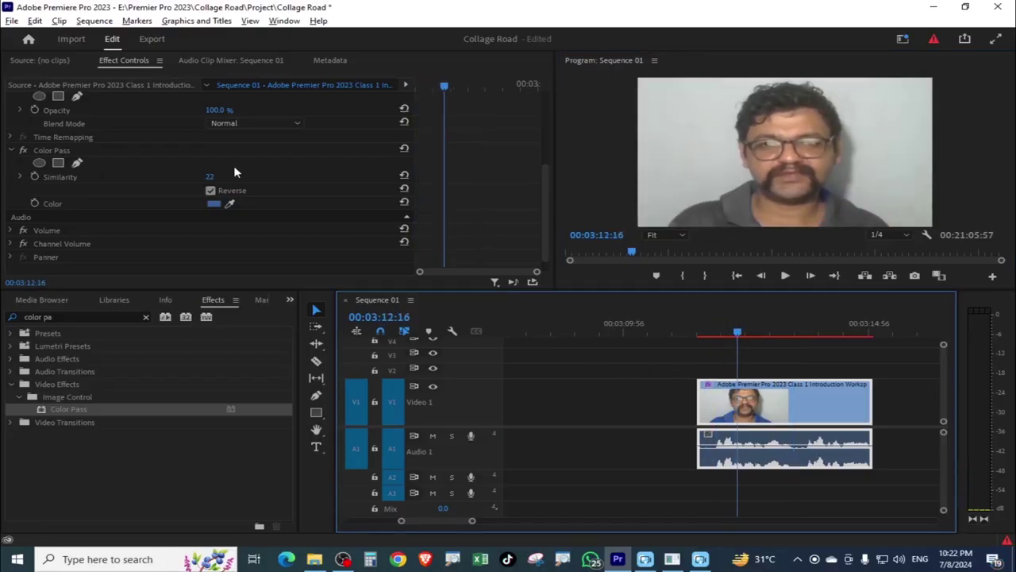
pyautogui.moveTo(211, 180); pyautogui.dragTo(342, 197)
# - Clear the Effects search and scrub through the timeline to preview the Color Pass result
pyautogui.click(145, 317)
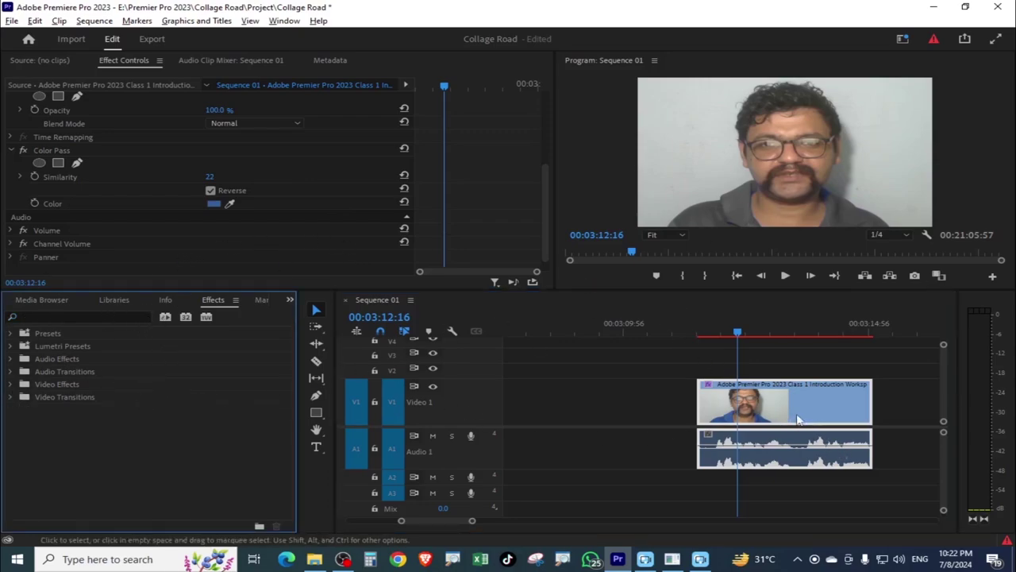
pyautogui.hotkey('shift', '3')
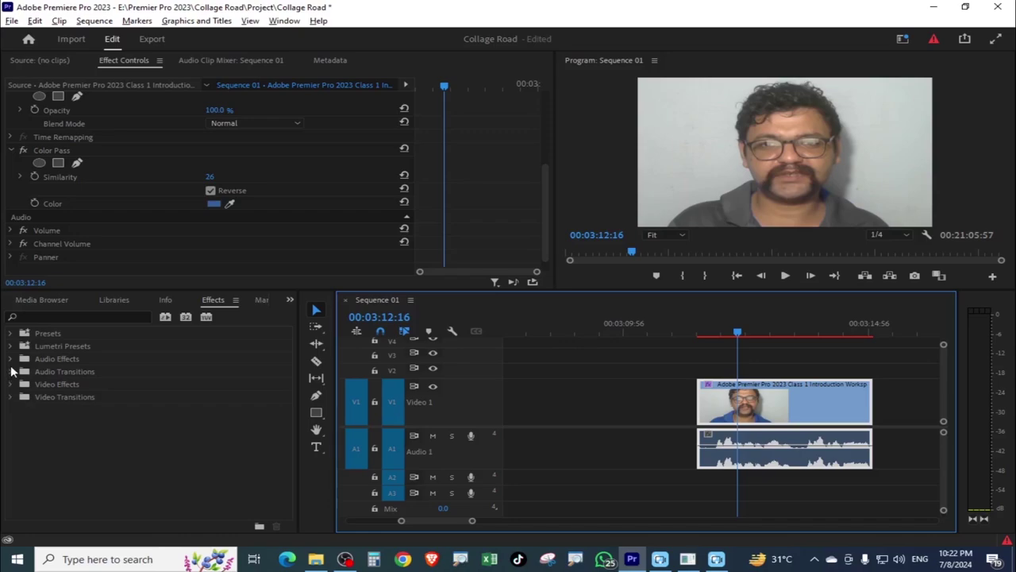
pyautogui.moveTo(756, 331); pyautogui.dragTo(821, 339)
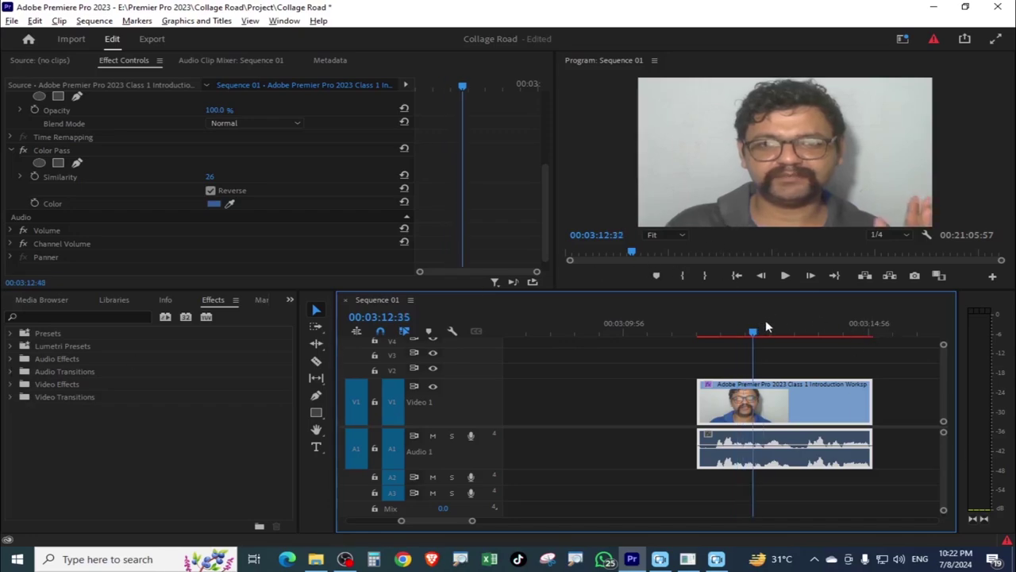
pyautogui.press('space')
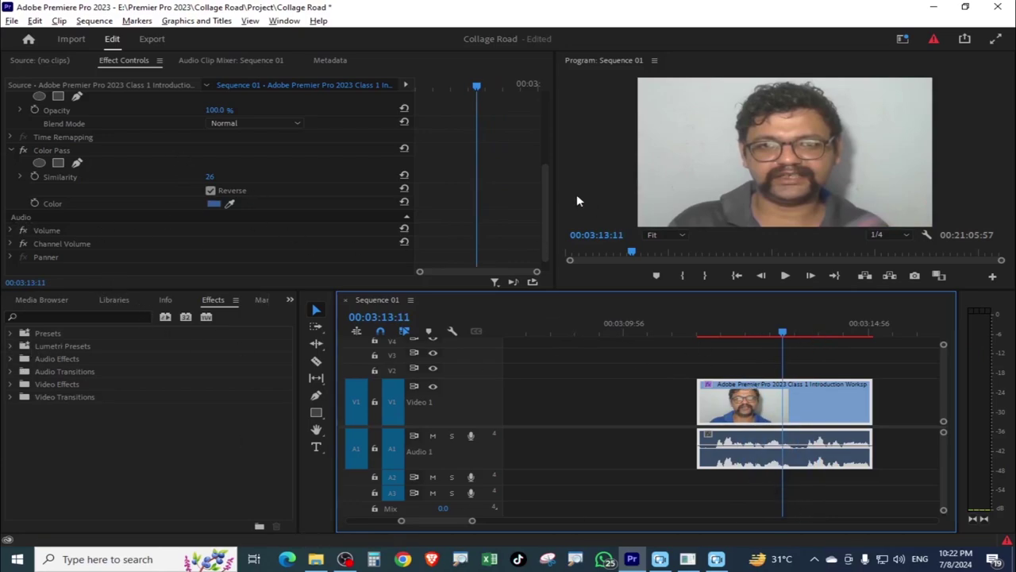
pyautogui.moveTo(546, 199); pyautogui.dragTo(563, 293)
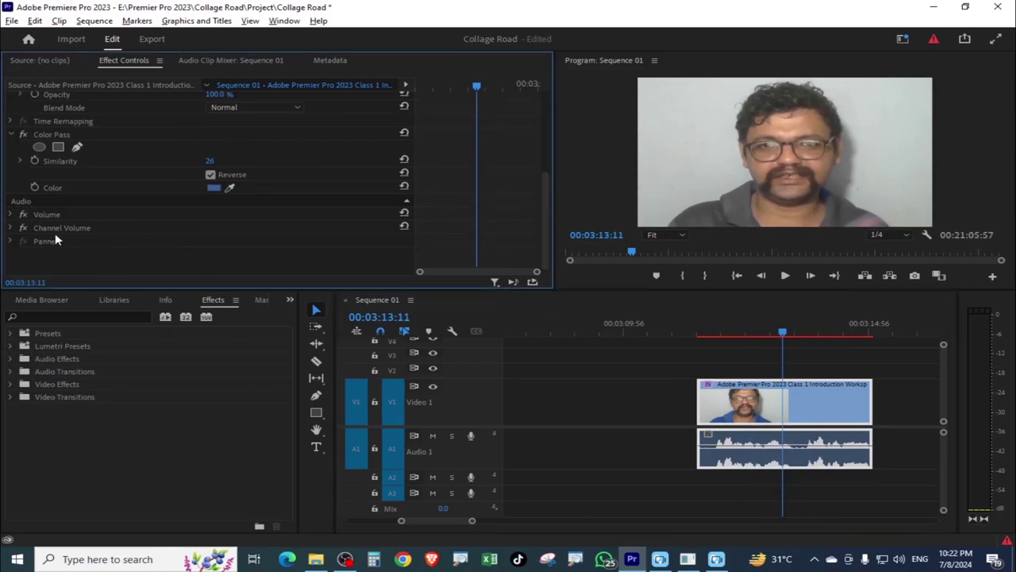
pyautogui.click(63, 230)
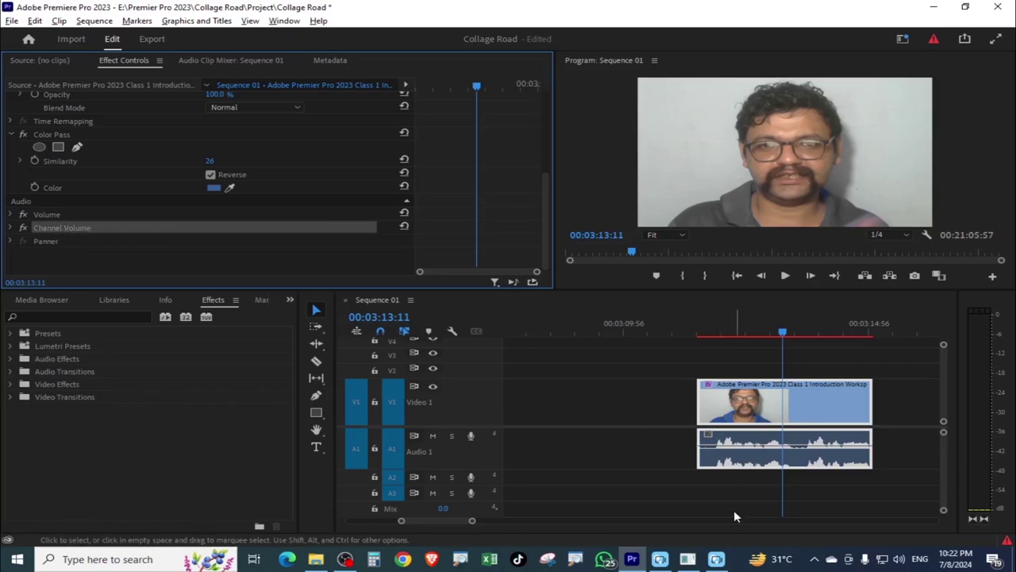
pyautogui.moveTo(734, 510); pyautogui.dragTo(763, 457)
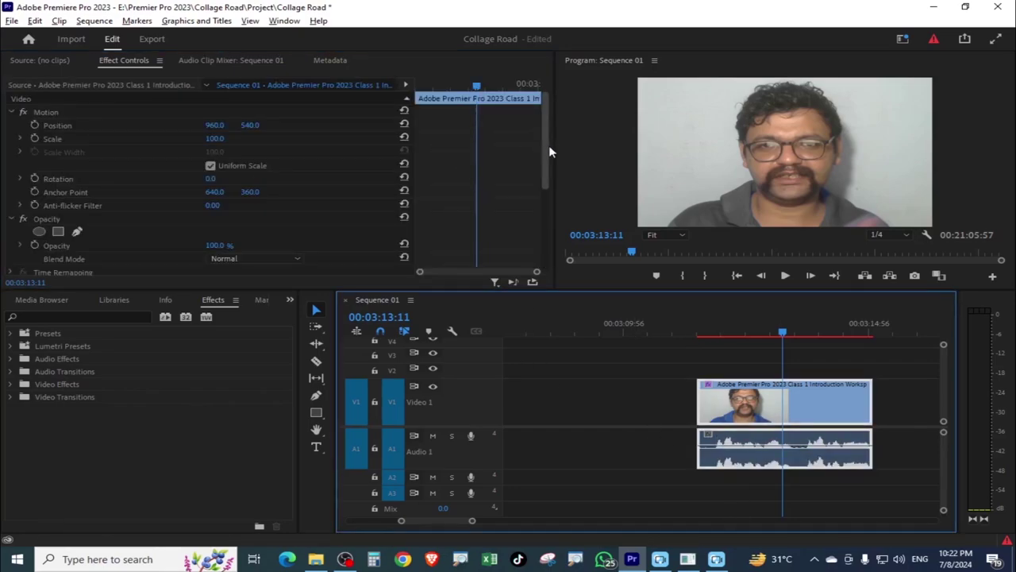
pyautogui.scroll(-3)
pyautogui.moveTo(543, 190); pyautogui.dragTo(548, 192)
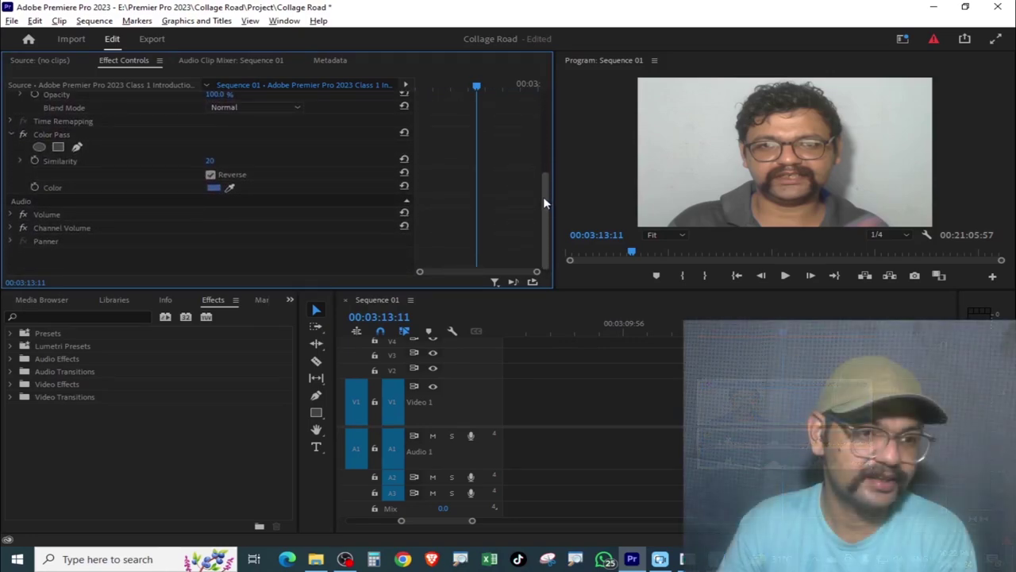
# - Delete the Color Pass effect and apply the Bevel Edges Thick preset to the clip
pyautogui.click(58, 139)
pyautogui.press('Delete')
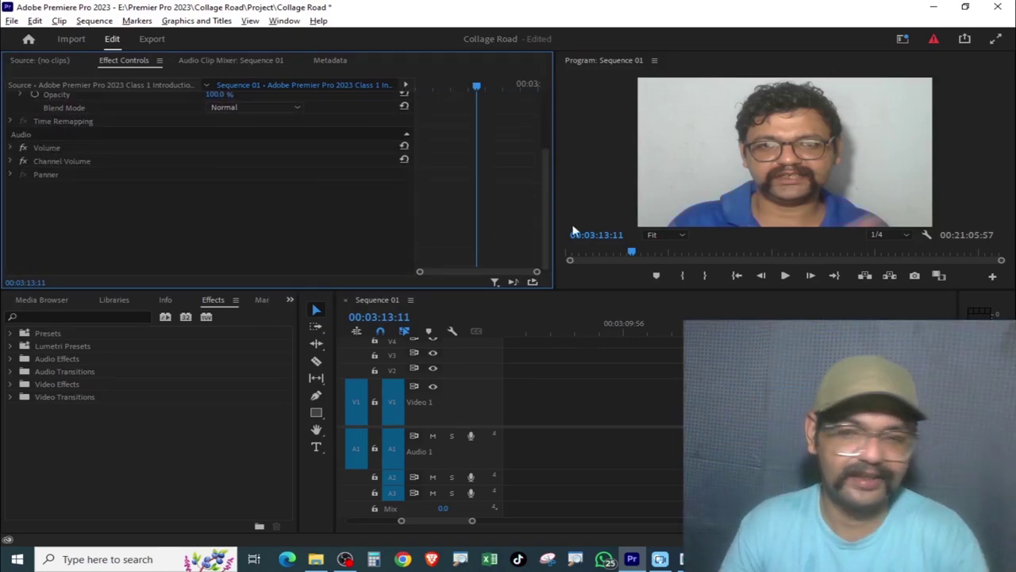
pyautogui.click(10, 333)
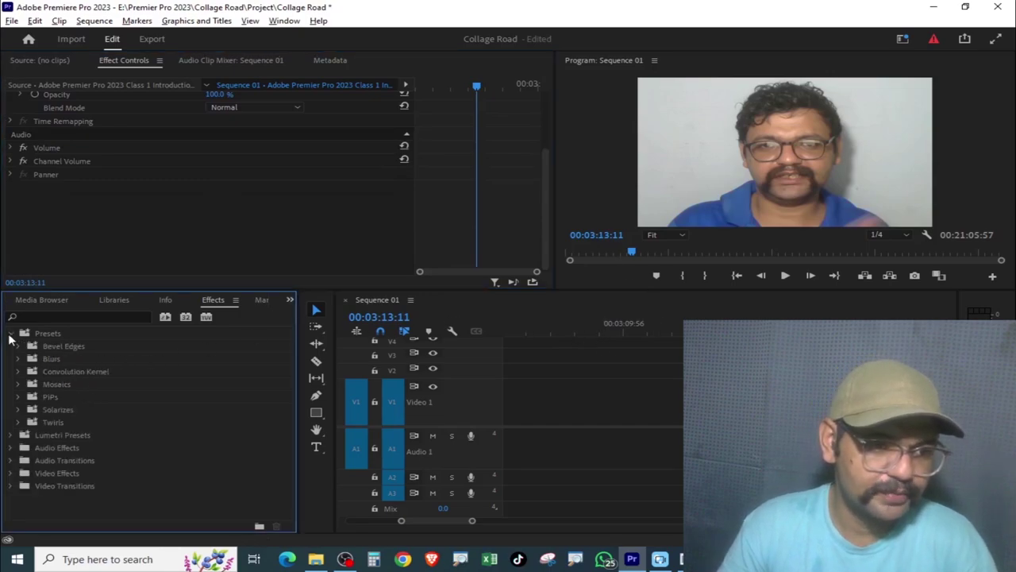
pyautogui.click(18, 346)
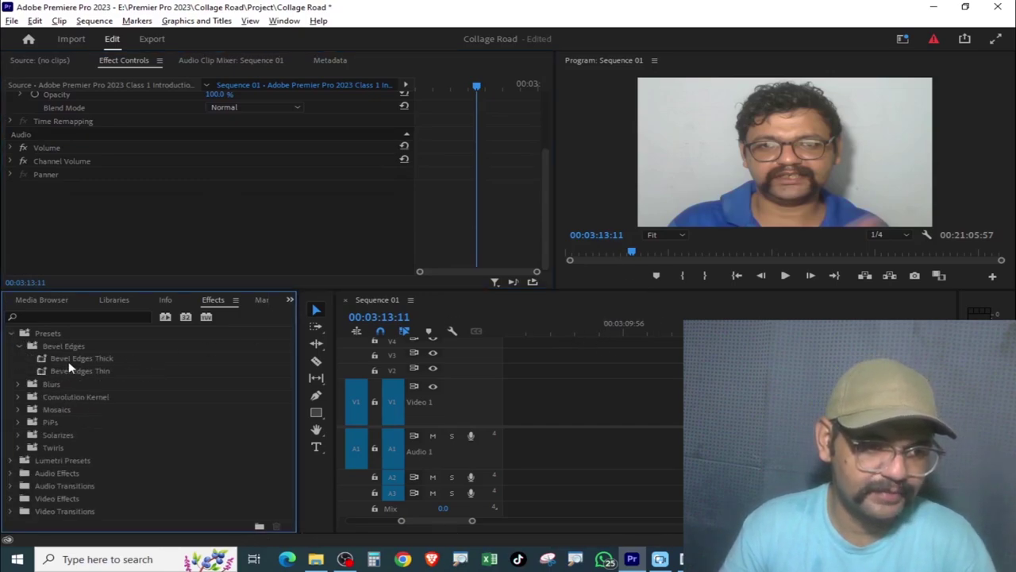
pyautogui.doubleClick(83, 358)
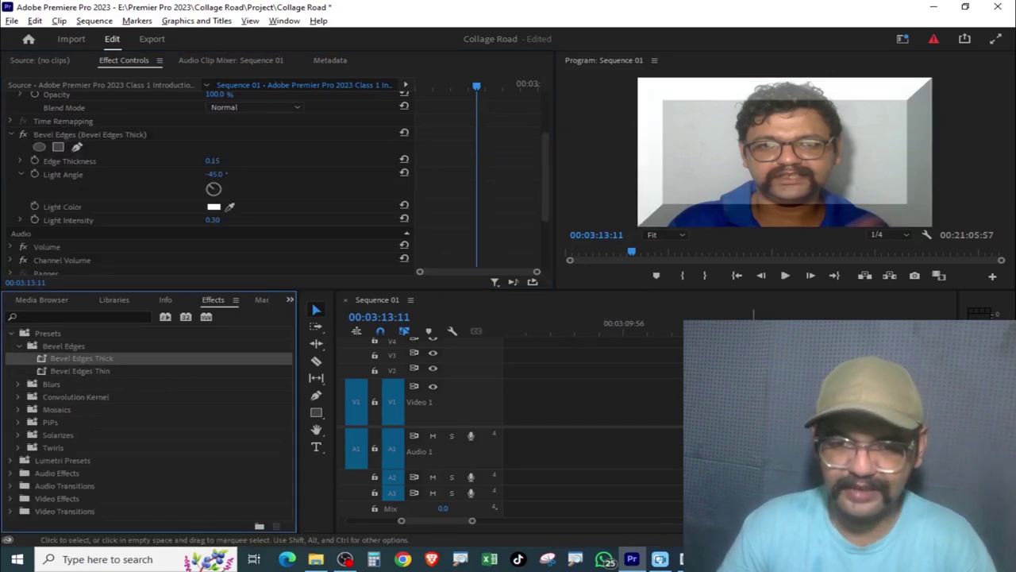
# - Adjust the bevel's Edge Thickness, then remove the Bevel Edges Thick effect
pyautogui.moveTo(754, 323); pyautogui.dragTo(777, 323)
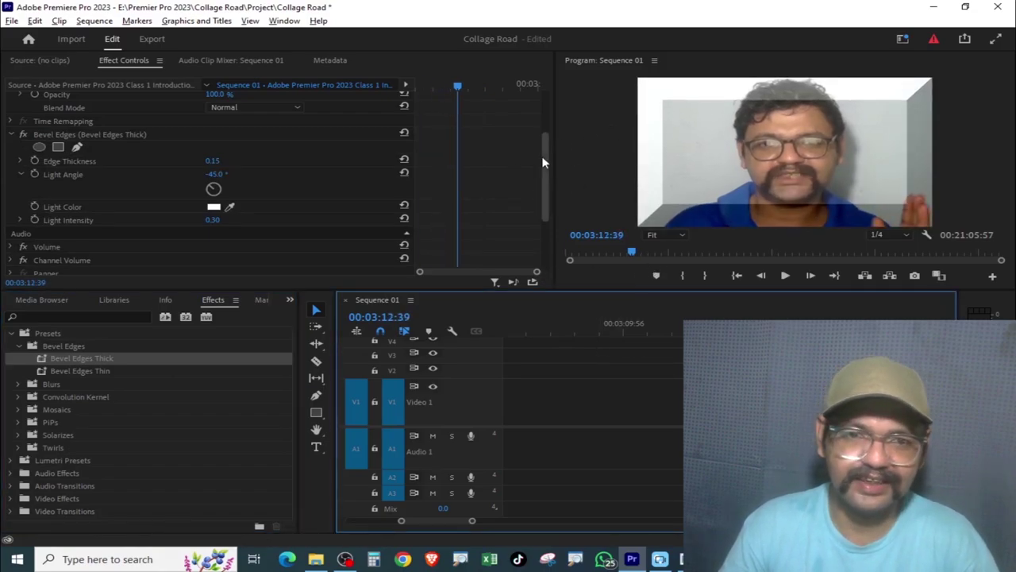
pyautogui.moveTo(545, 174); pyautogui.dragTo(538, 184)
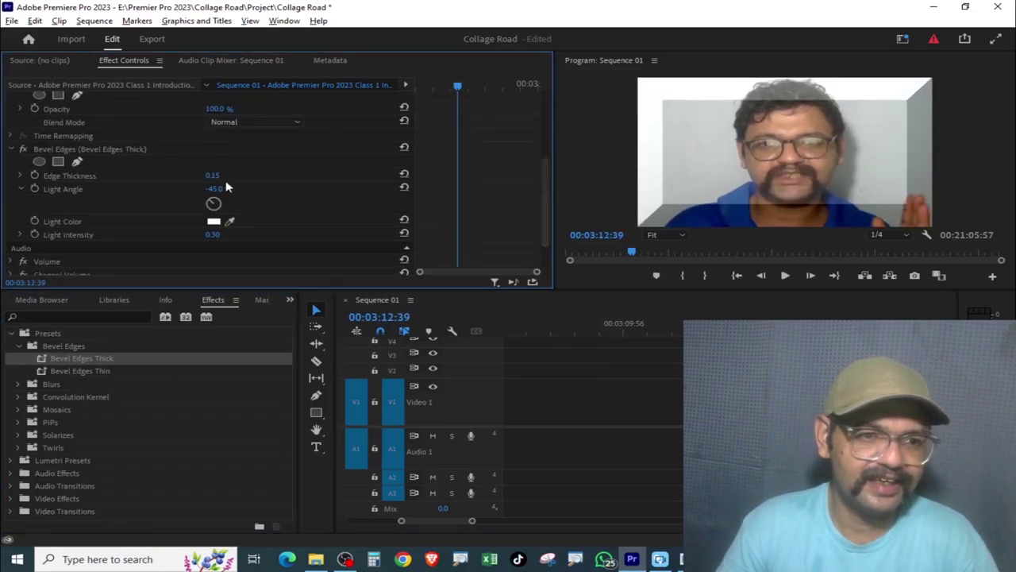
pyautogui.moveTo(214, 180); pyautogui.dragTo(208, 174)
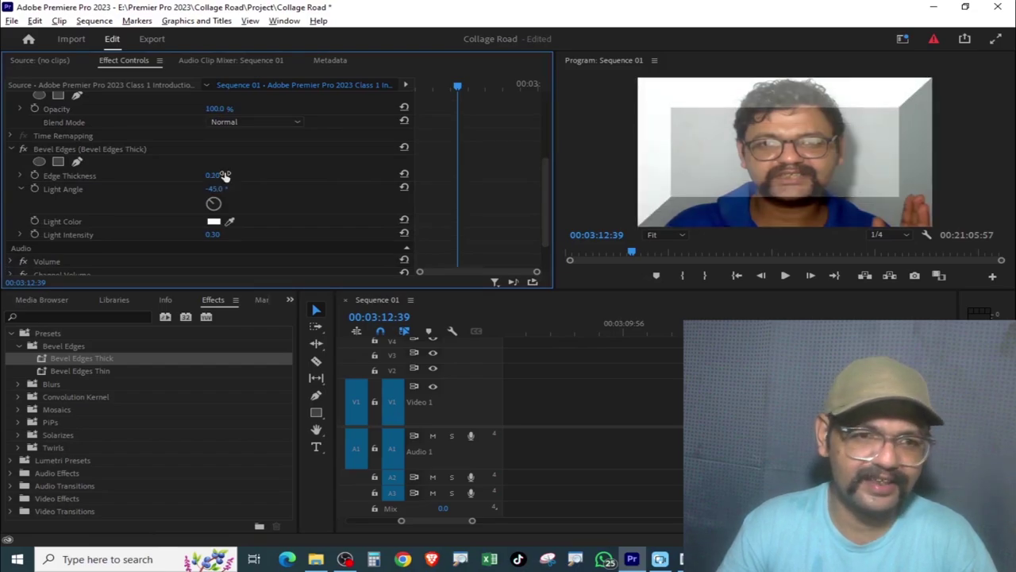
pyautogui.press('Delete')
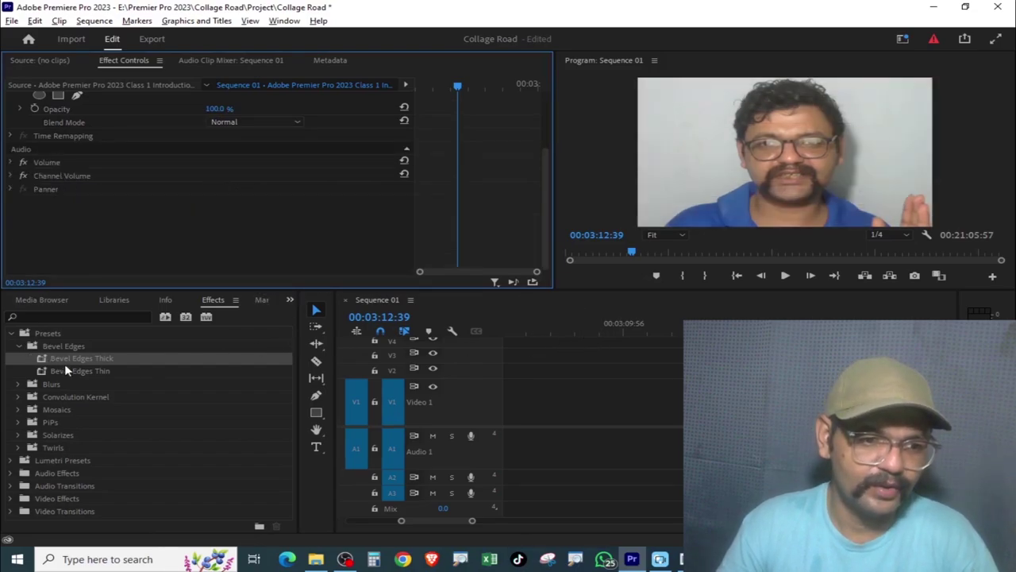
# - Try the Bevel Edges Thin preset in a full-screen preview, then undo it
pyautogui.moveTo(65, 369); pyautogui.dragTo(721, 134)
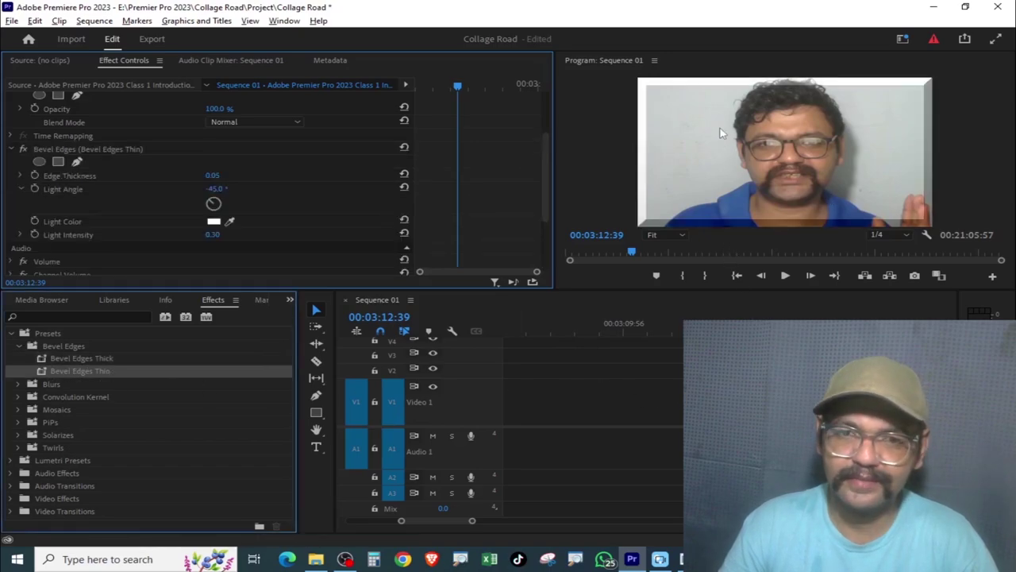
pyautogui.hotkey('ctrl', '`')
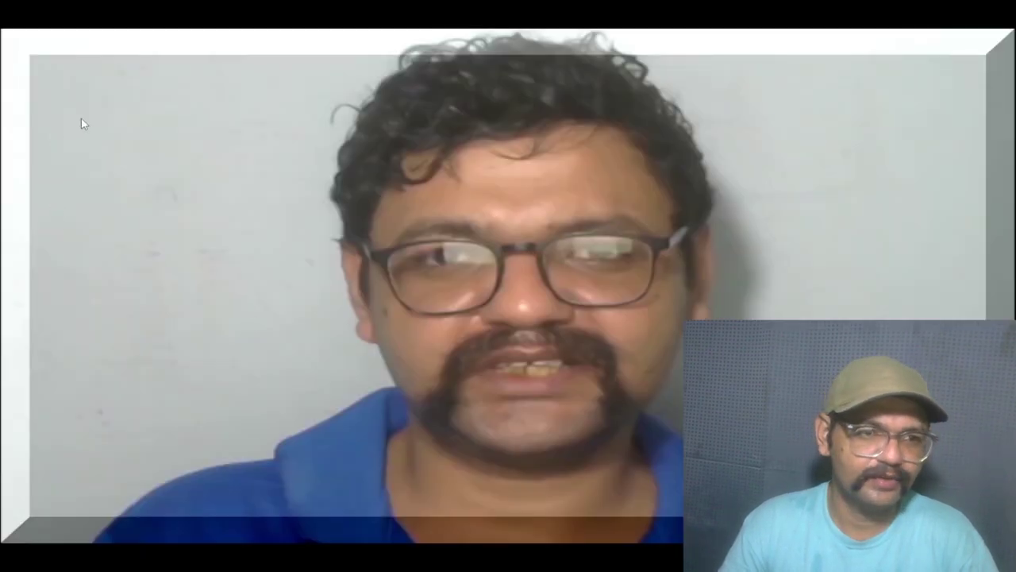
pyautogui.press('Escape')
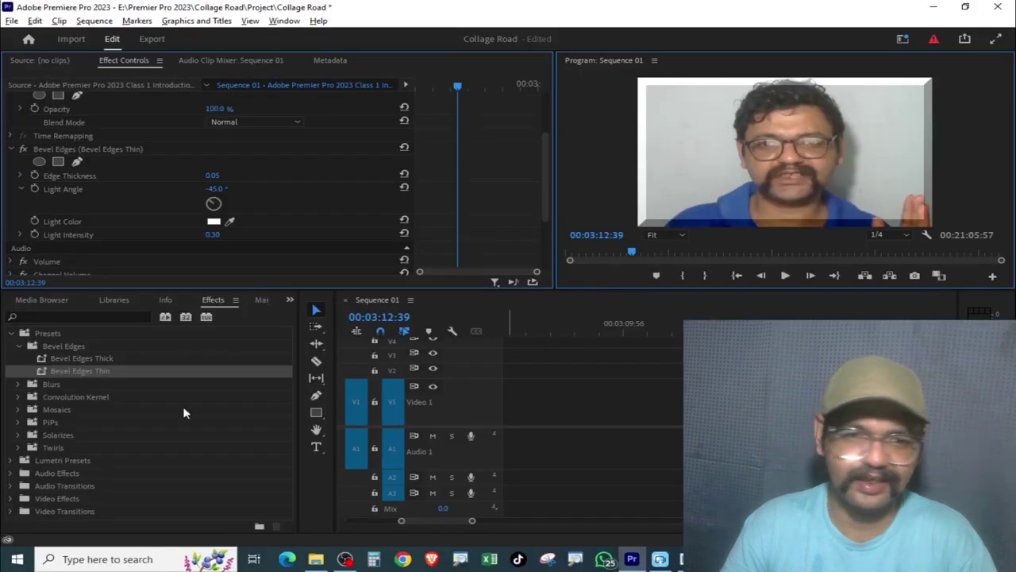
pyautogui.hotkey('ctrl', 'z')
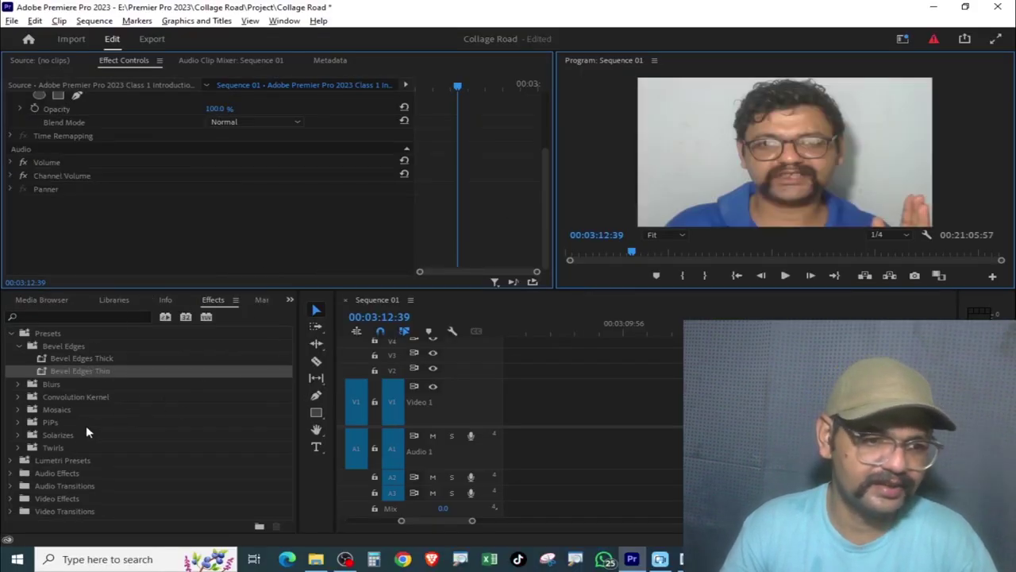
# - Apply the Blurs > Fast Blur In preset, play the blur clearing, then undo it
pyautogui.click(19, 384)
pyautogui.click(50, 397)
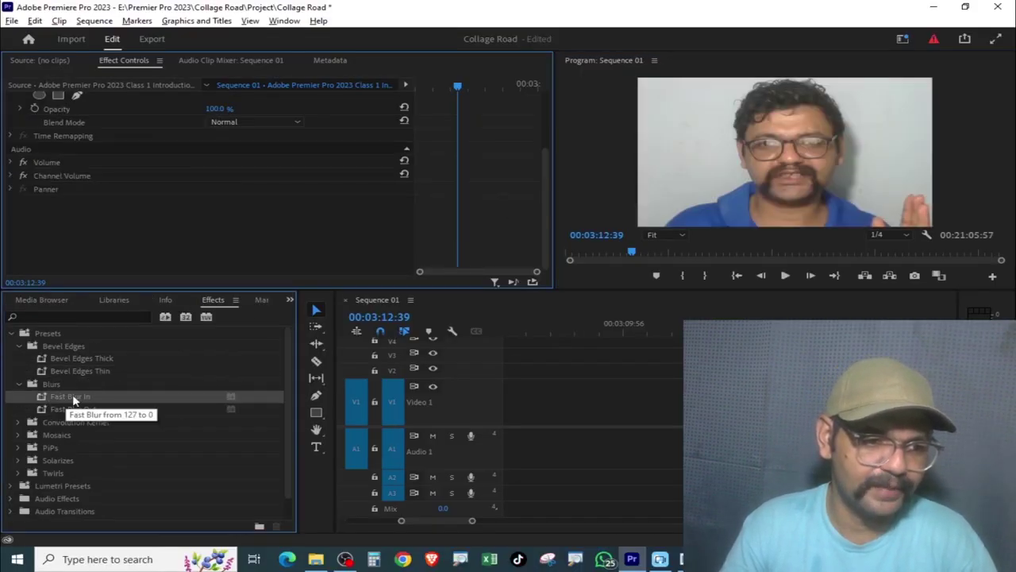
pyautogui.moveTo(69, 397); pyautogui.dragTo(238, 199)
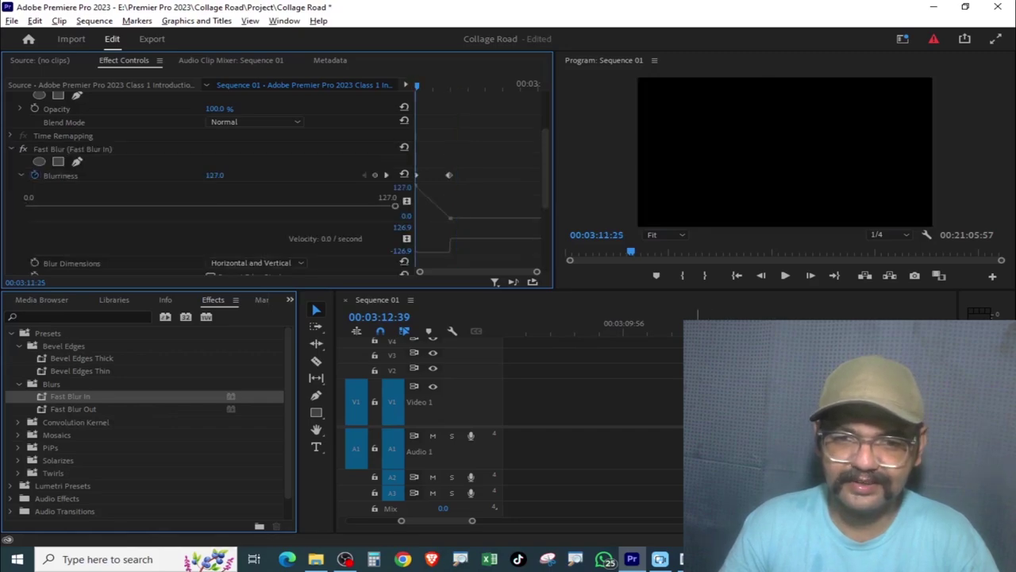
pyautogui.press('space')
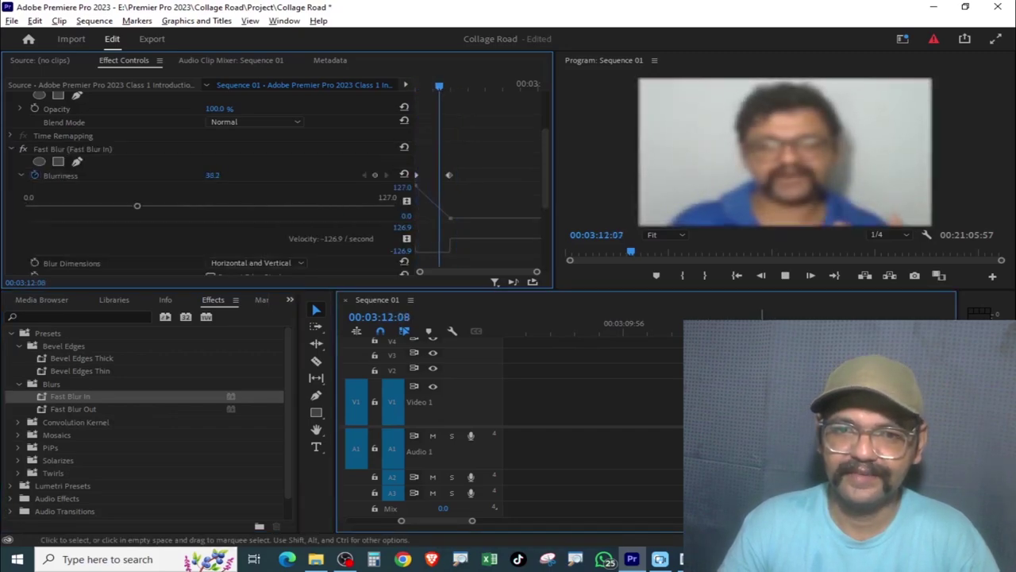
pyautogui.press('space')
pyautogui.moveTo(453, 85); pyautogui.dragTo(418, 85)
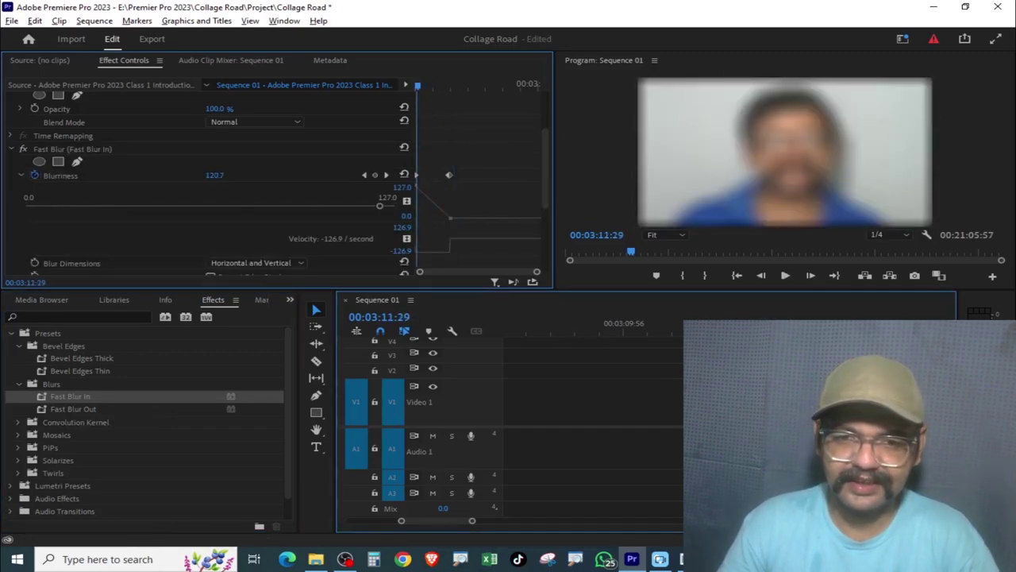
pyautogui.press('space')
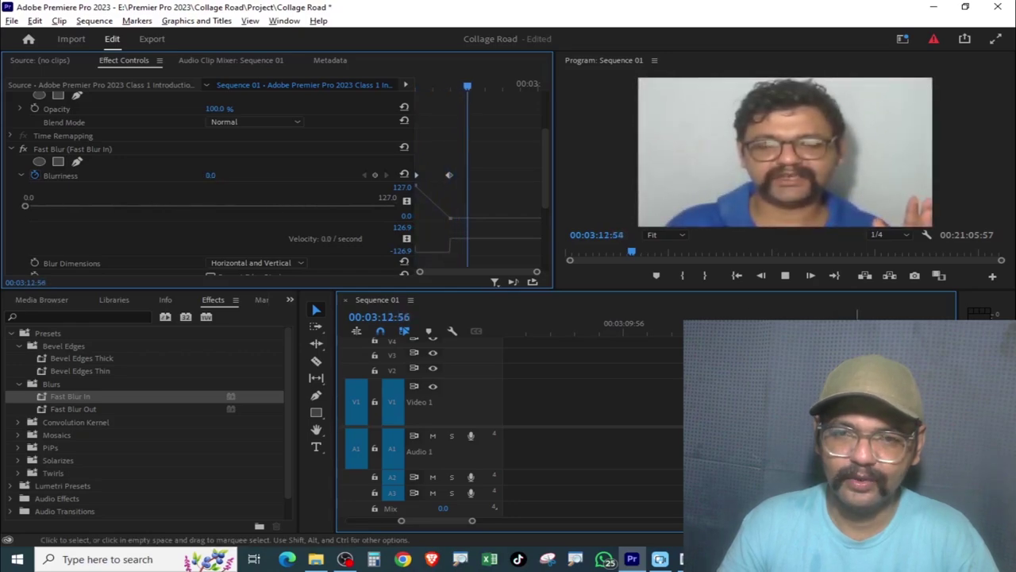
pyautogui.press('space')
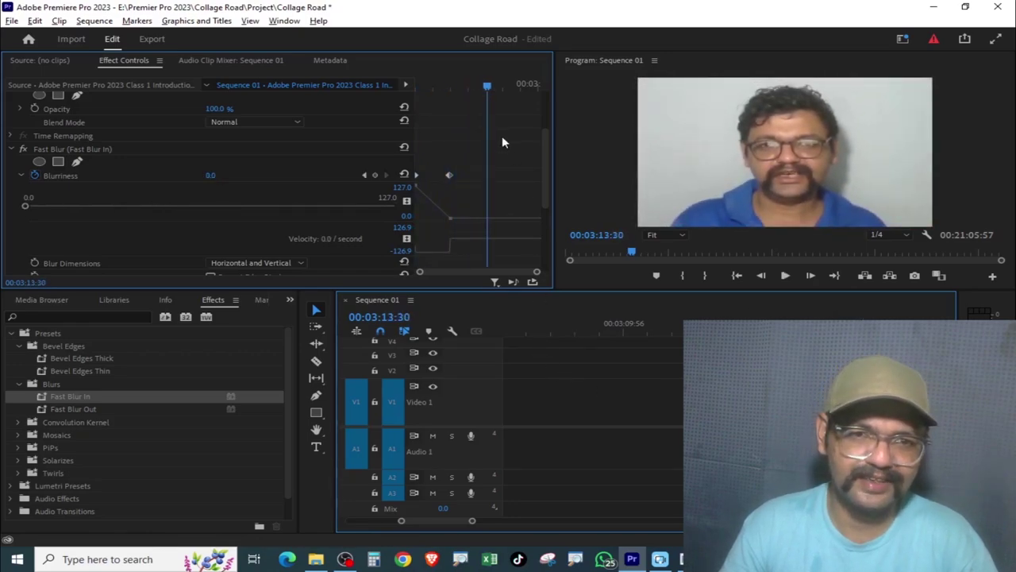
pyautogui.moveTo(487, 89); pyautogui.dragTo(450, 134)
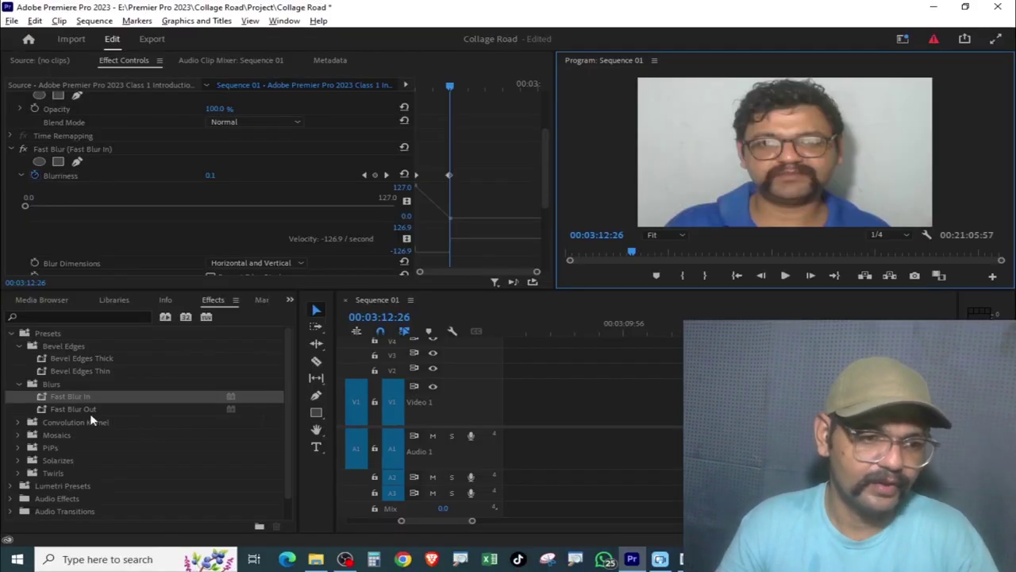
pyautogui.hotkey('ctrl', 'z')
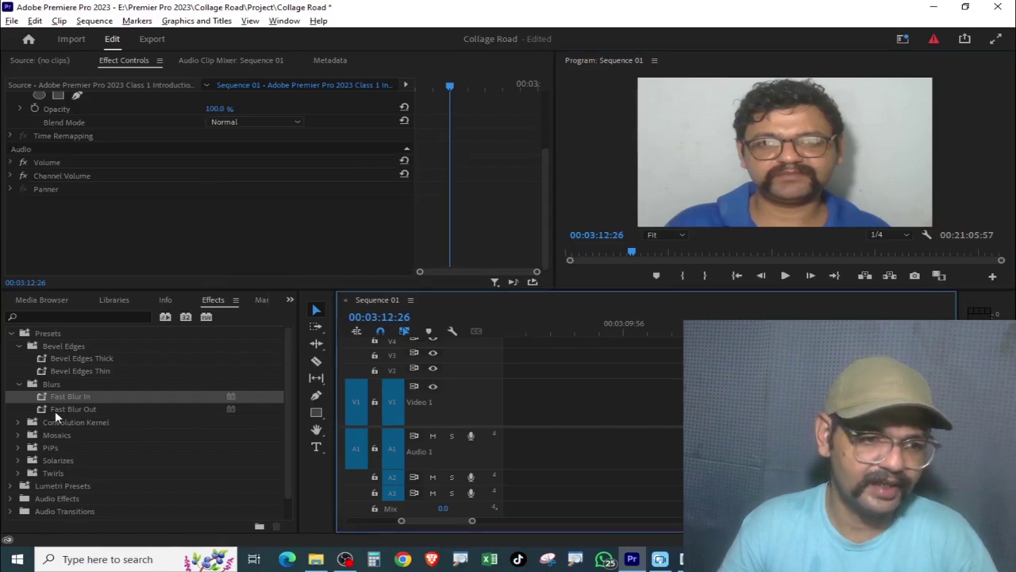
# - Apply Fast Blur Out, play it back, then delete it from Effect Controls
pyautogui.moveTo(56, 410); pyautogui.dragTo(533, 402)
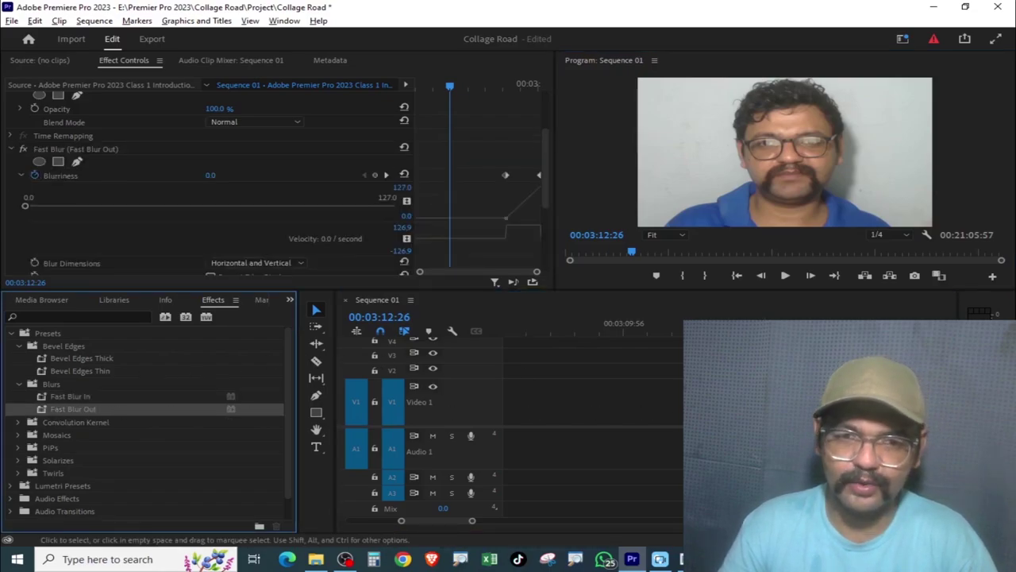
pyautogui.press('space')
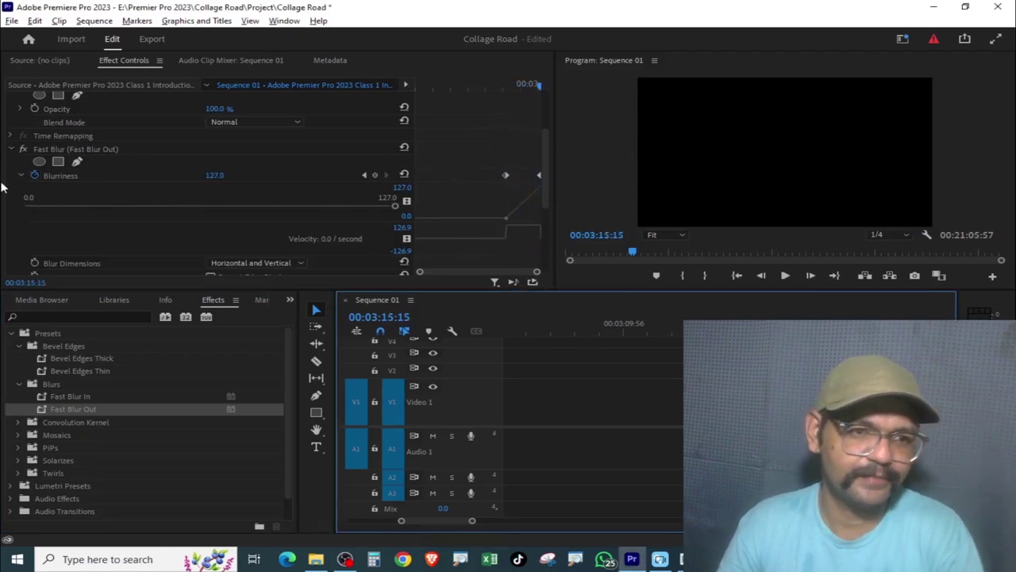
pyautogui.click(63, 149)
pyautogui.press('Delete')
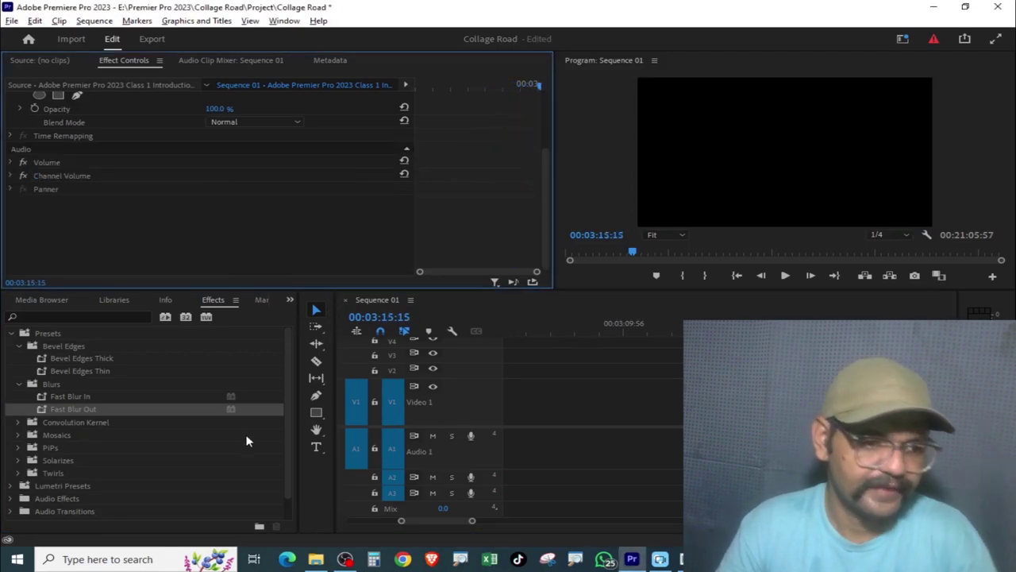
# - Apply the PiPs > 25% PIPs > 25% LL preset and scrub to preview the lower-left inset
pyautogui.click(18, 448)
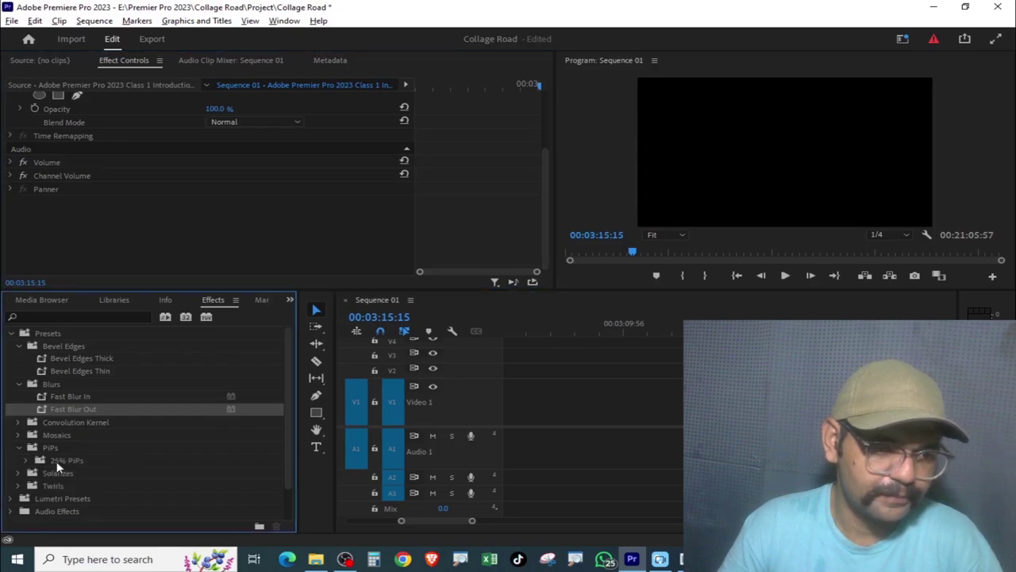
pyautogui.click(65, 461)
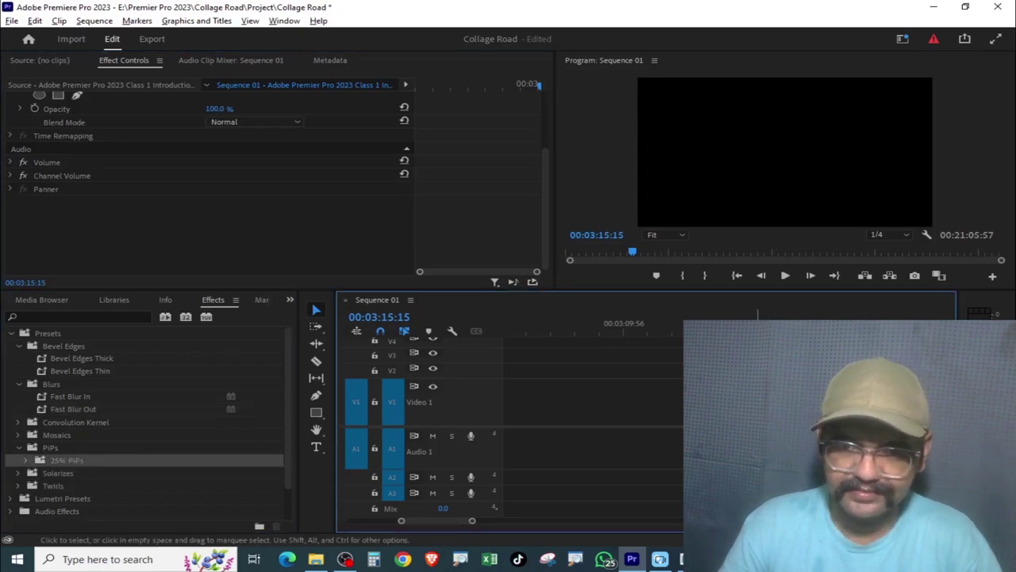
pyautogui.press('Up')
pyautogui.click(62, 461)
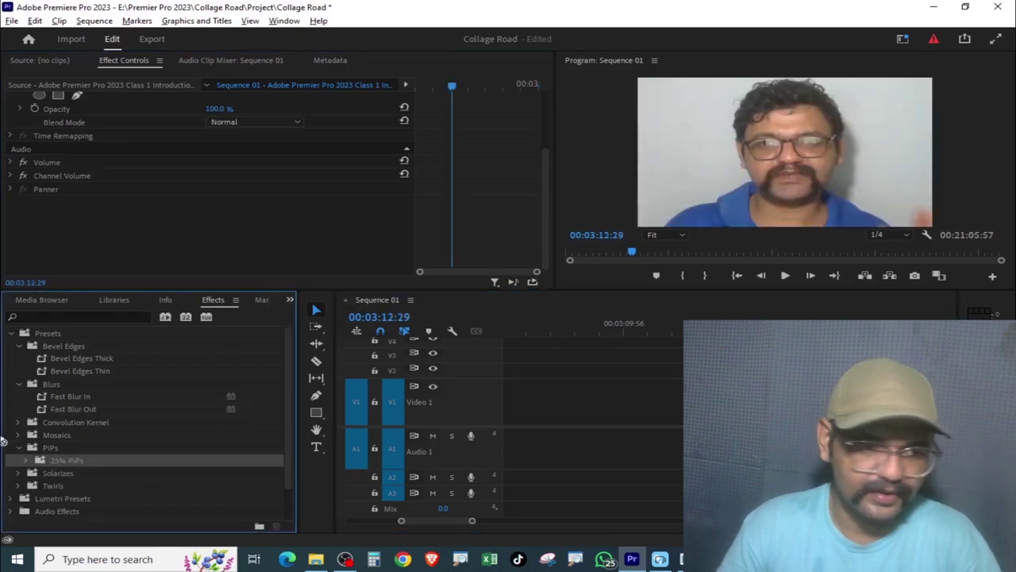
pyautogui.click(26, 461)
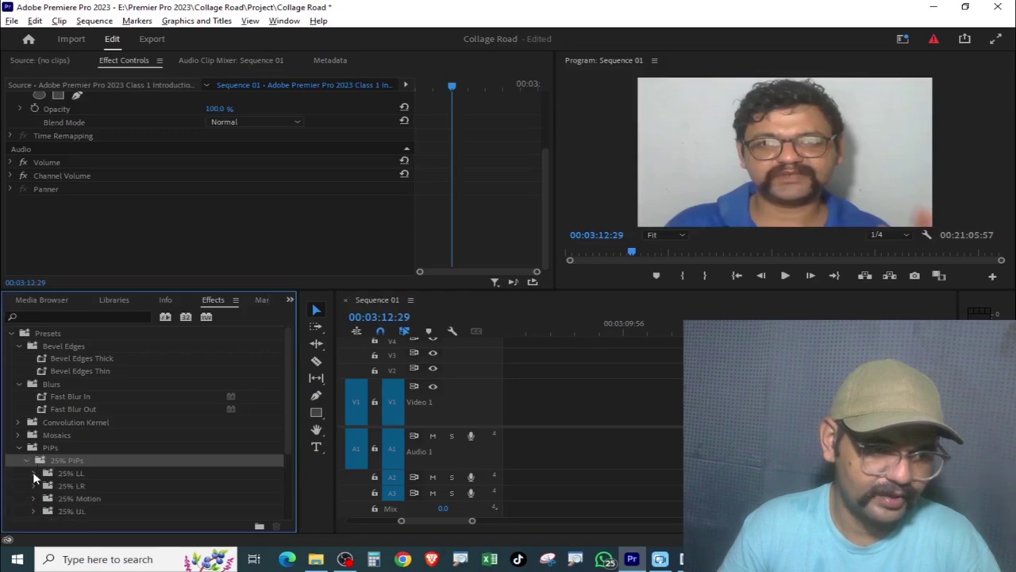
pyautogui.click(33, 474)
pyautogui.scroll(-3)
pyautogui.click(87, 474)
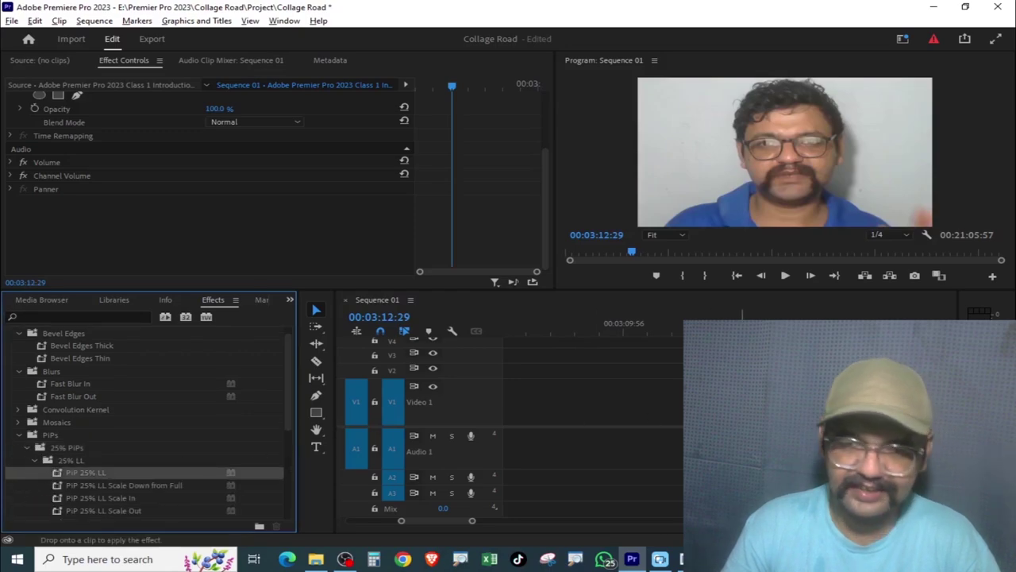
pyautogui.moveTo(87, 473); pyautogui.dragTo(684, 434)
pyautogui.moveTo(803, 325); pyautogui.dragTo(773, 326)
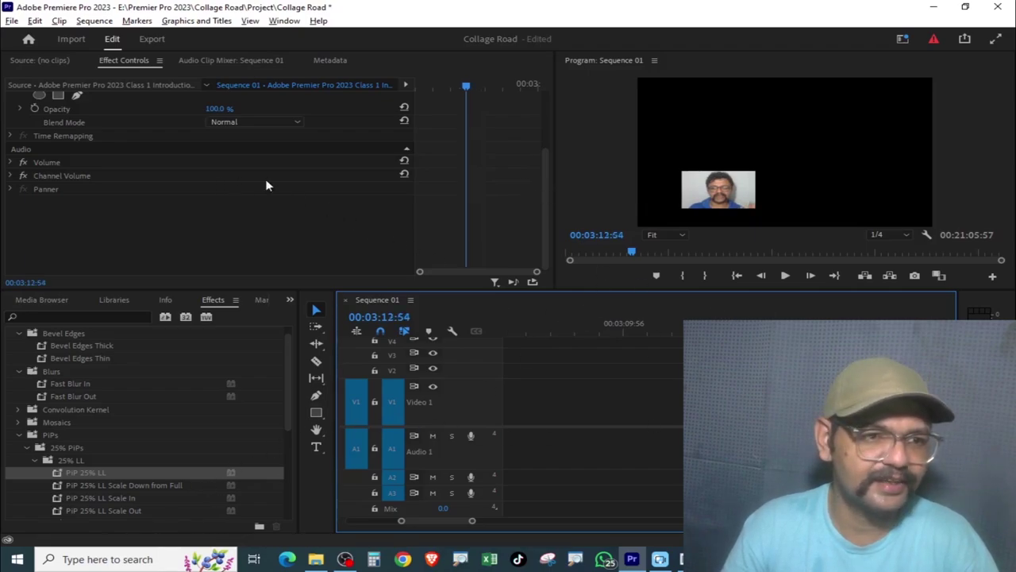
pyautogui.moveTo(545, 213); pyautogui.dragTo(561, 198)
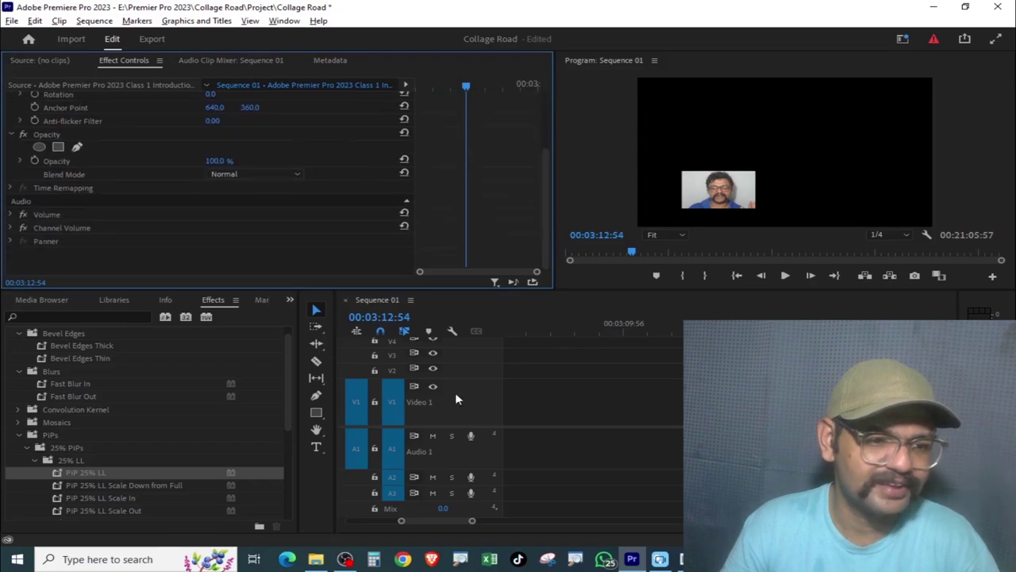
pyautogui.moveTo(291, 384); pyautogui.dragTo(274, 493)
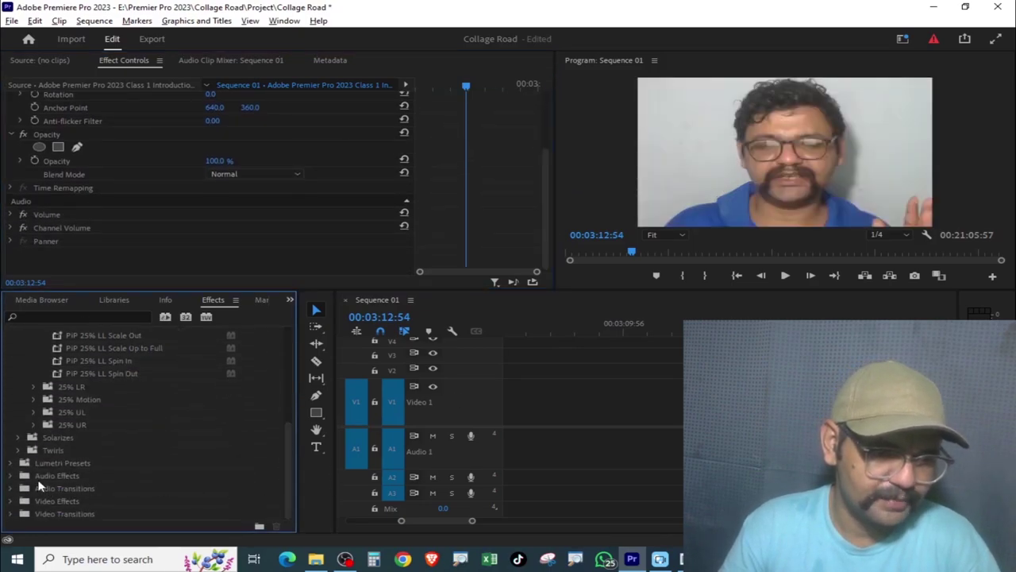
# - Collapse the PiPs and Presets folders and open Lumetri Presets > Cinematic in a widened list
pyautogui.click(11, 464)
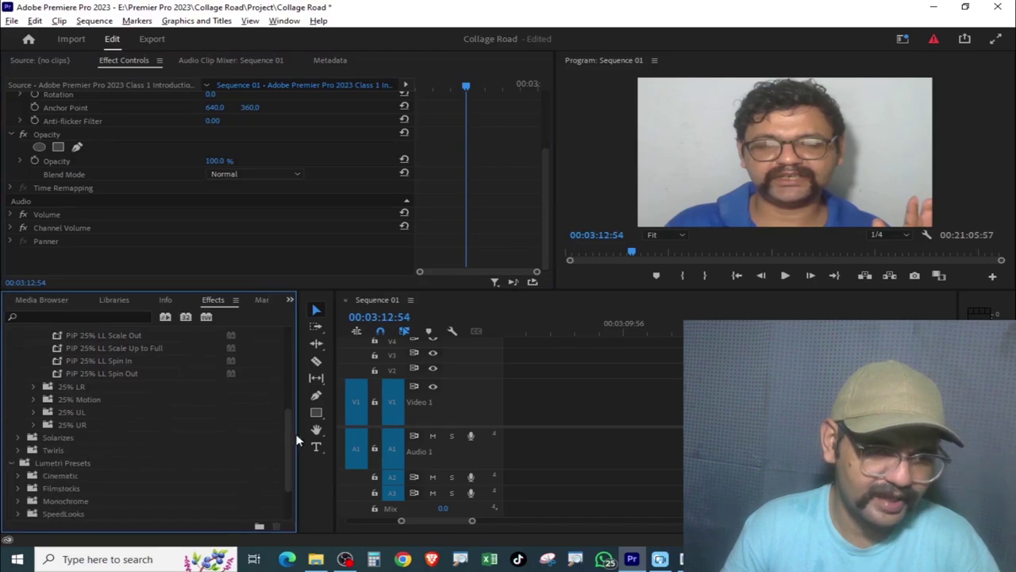
pyautogui.moveTo(289, 421); pyautogui.dragTo(291, 388)
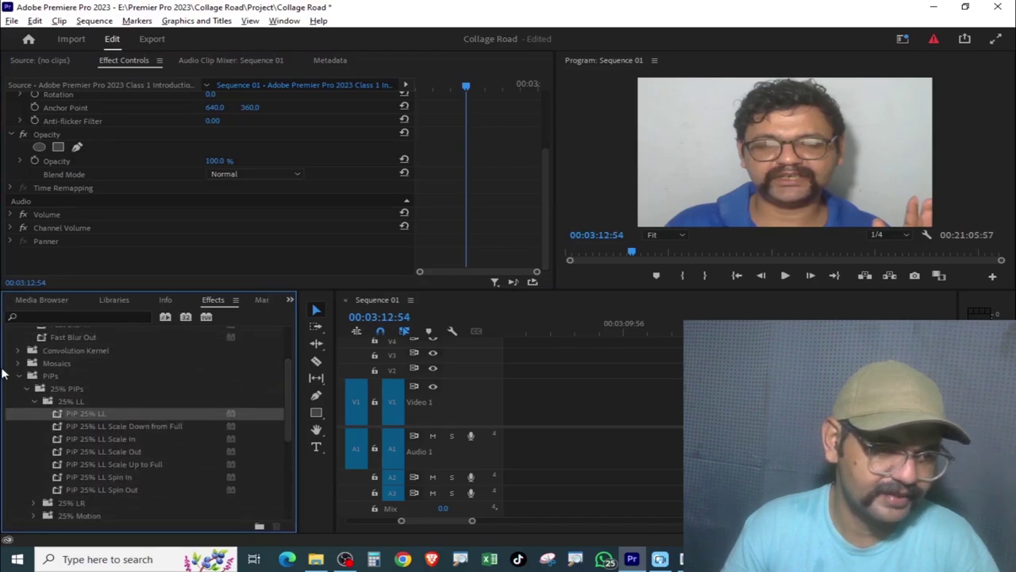
pyautogui.click(15, 378)
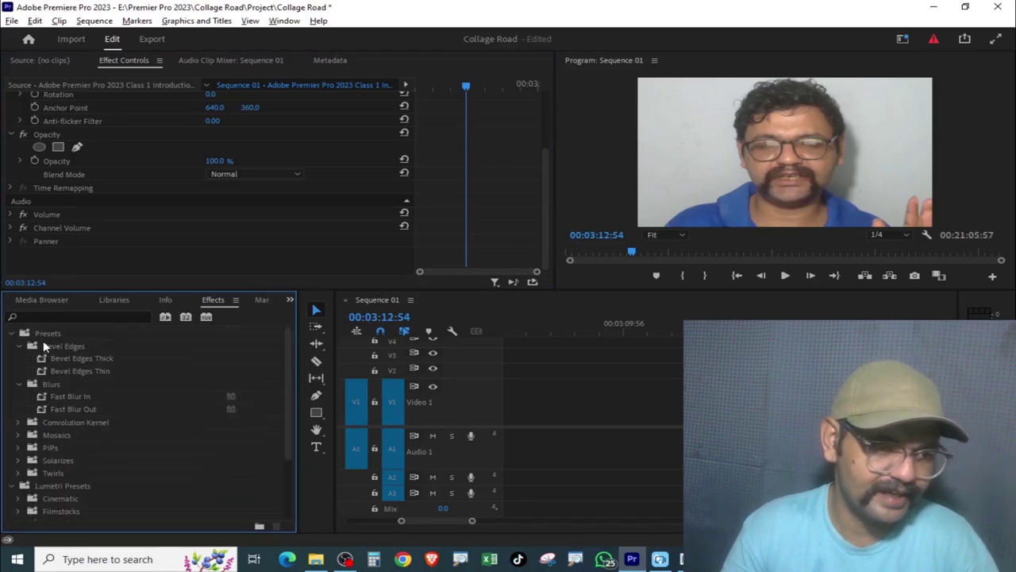
pyautogui.click(10, 334)
pyautogui.click(11, 347)
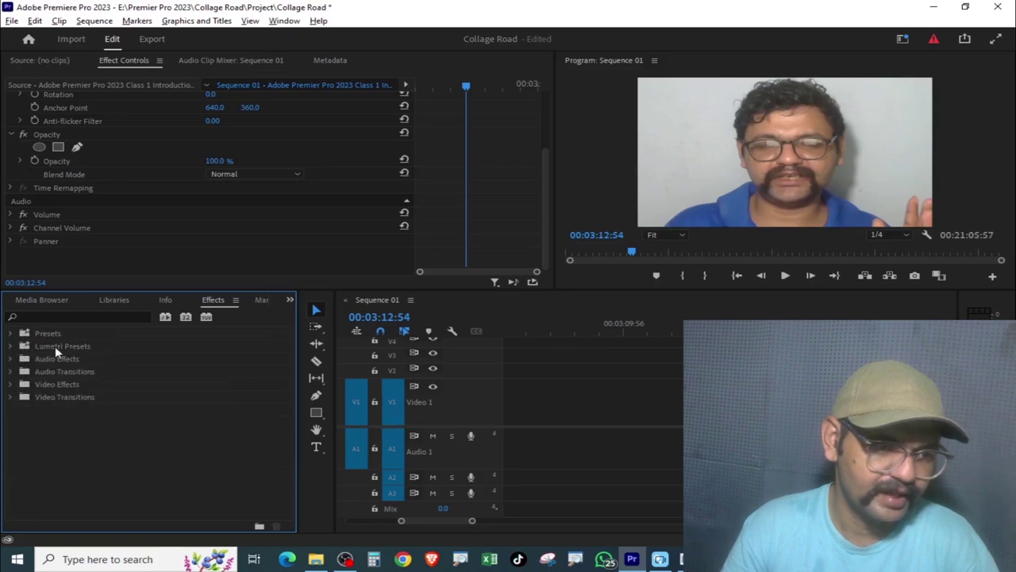
pyautogui.doubleClick(70, 347)
pyautogui.click(17, 358)
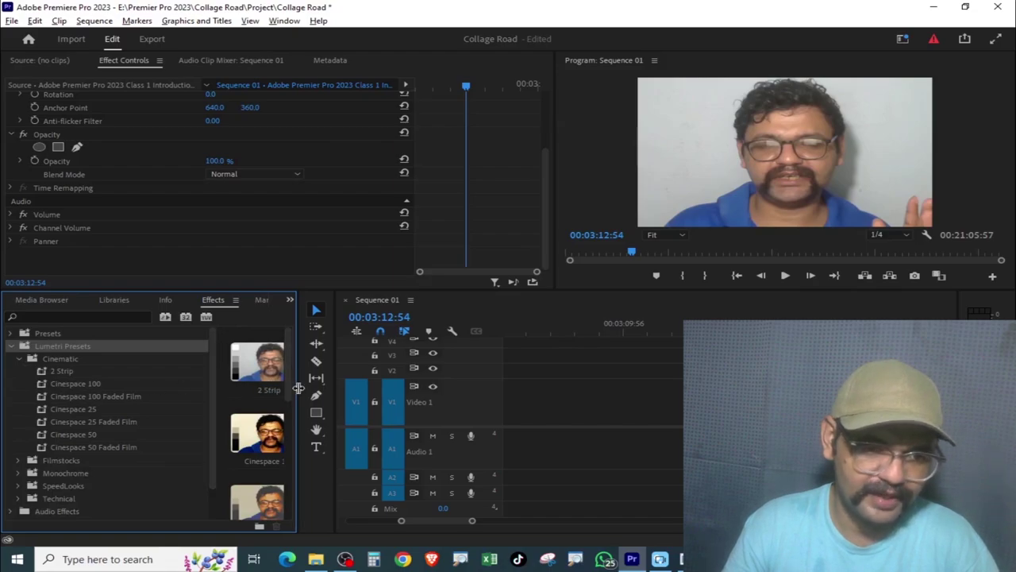
pyautogui.moveTo(298, 388); pyautogui.dragTo(438, 389)
pyautogui.click(333, 389)
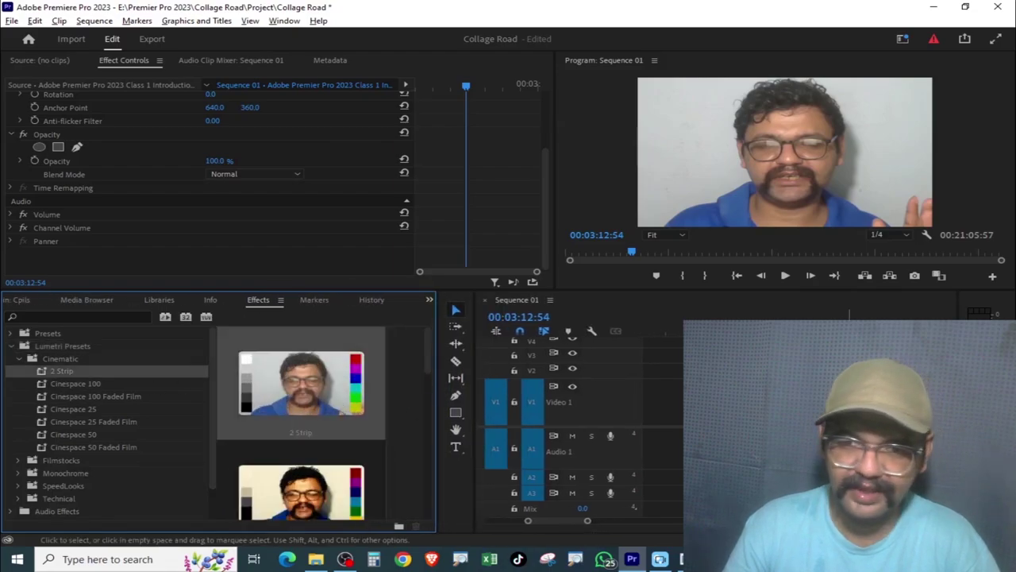
# - Try the 2 Strip, Cinespace 100 and Cinespace 100 Faded Film looks, undoing each
pyautogui.moveTo(795, 324); pyautogui.dragTo(782, 323)
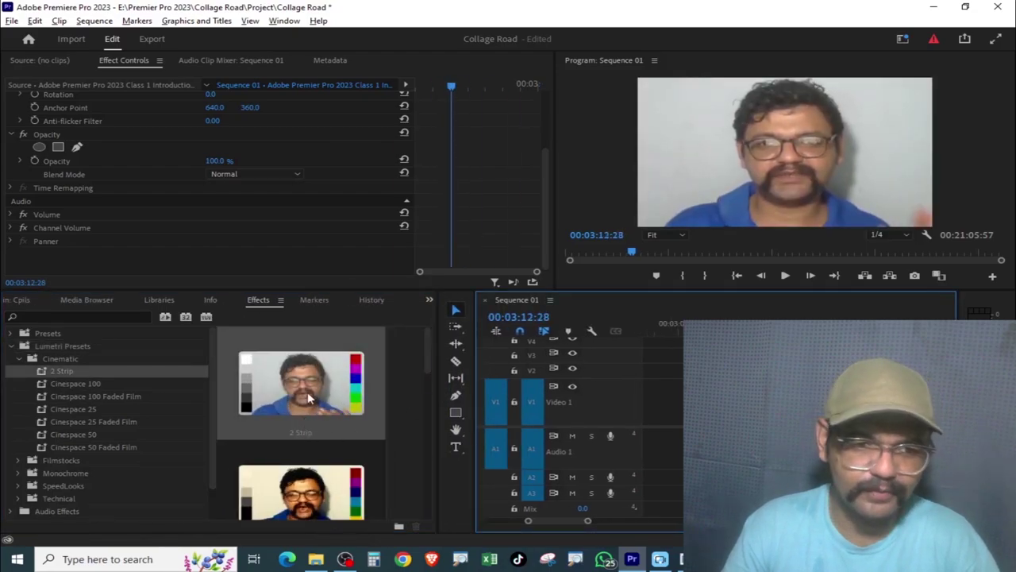
pyautogui.doubleClick(308, 392)
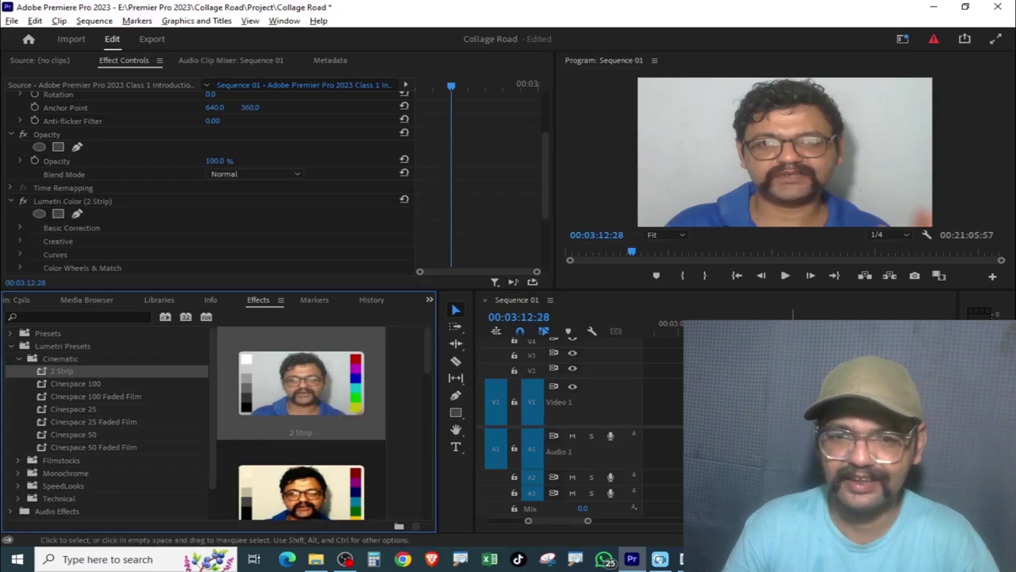
pyautogui.hotkey('ctrl', 'z')
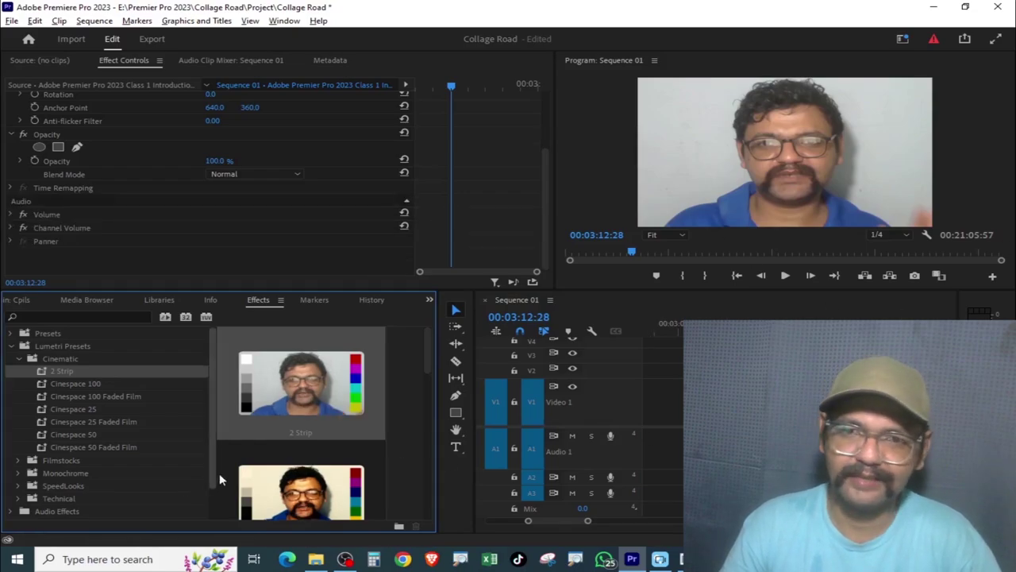
pyautogui.doubleClick(284, 509)
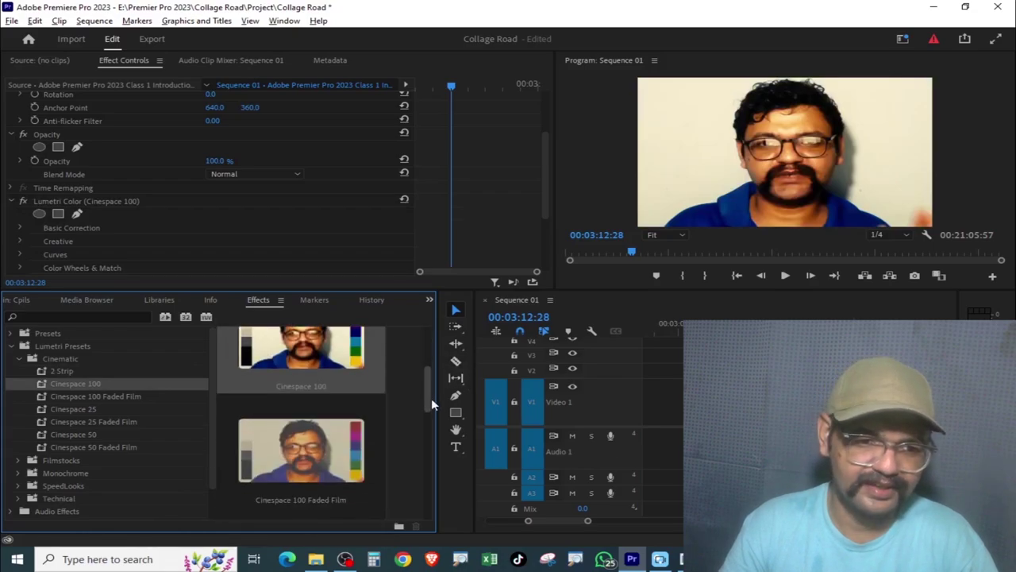
pyautogui.hotkey('ctrl', 'z')
pyautogui.press('Down')
pyautogui.doubleClick(301, 450)
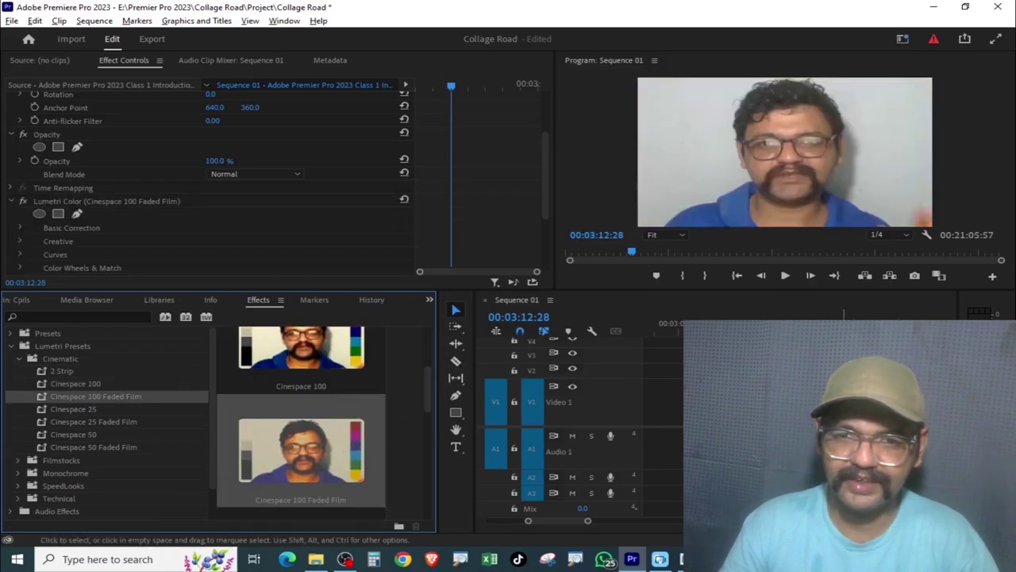
pyautogui.hotkey('ctrl', 'z')
pyautogui.moveTo(431, 386); pyautogui.dragTo(412, 476)
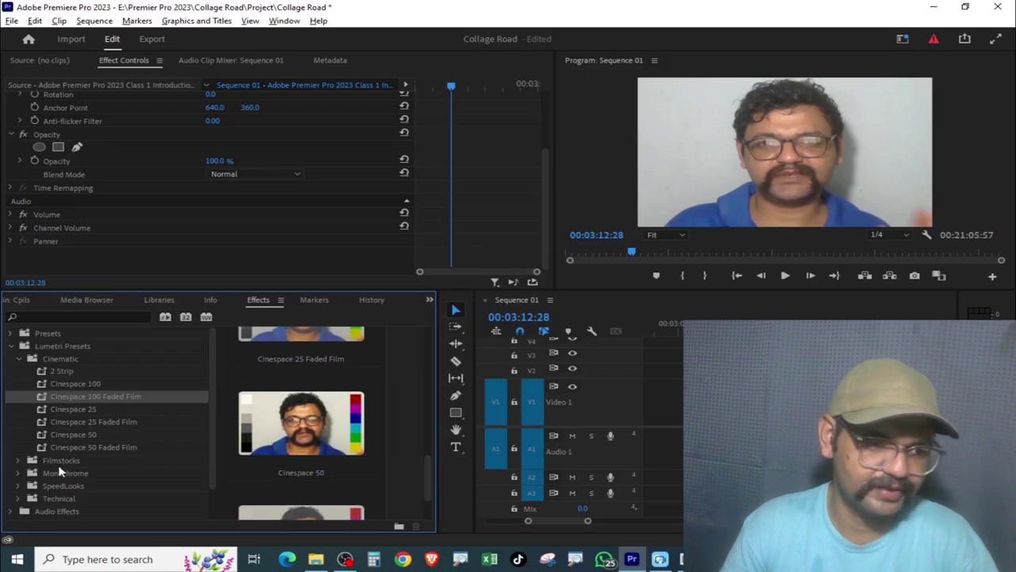
# - Apply the Filmstocks Fuji Eterna 250d Kodak 2395 look, then undo it
pyautogui.doubleClick(59, 461)
pyautogui.scroll(-3)
pyautogui.scroll(-3)
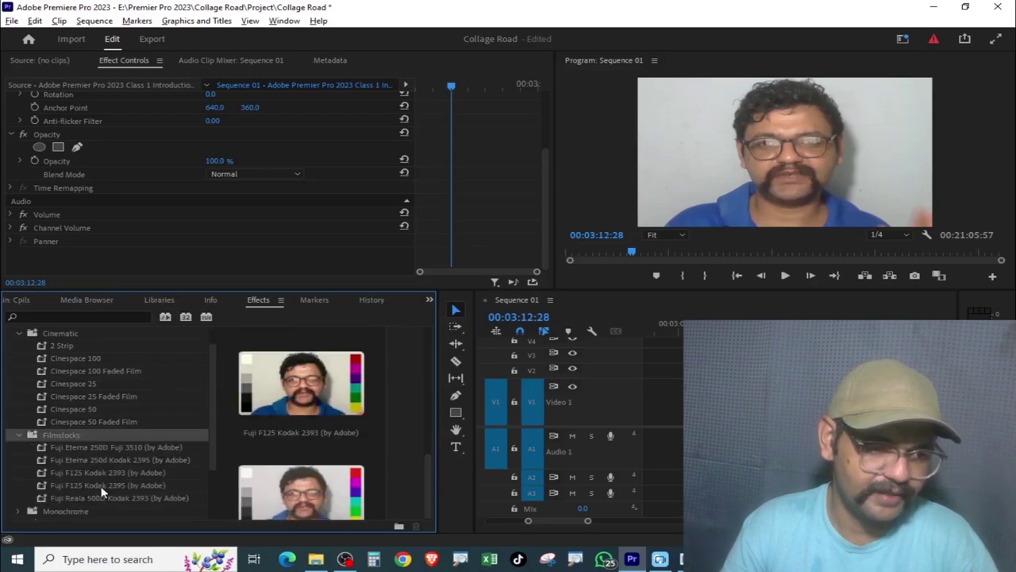
pyautogui.click(103, 458)
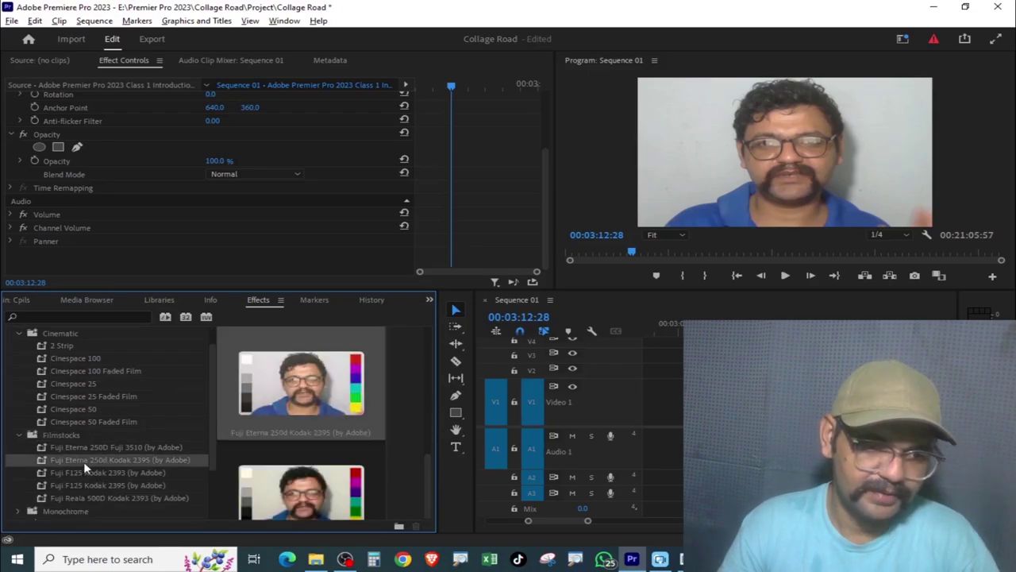
pyautogui.doubleClick(84, 461)
pyautogui.hotkey('ctrl', 'z')
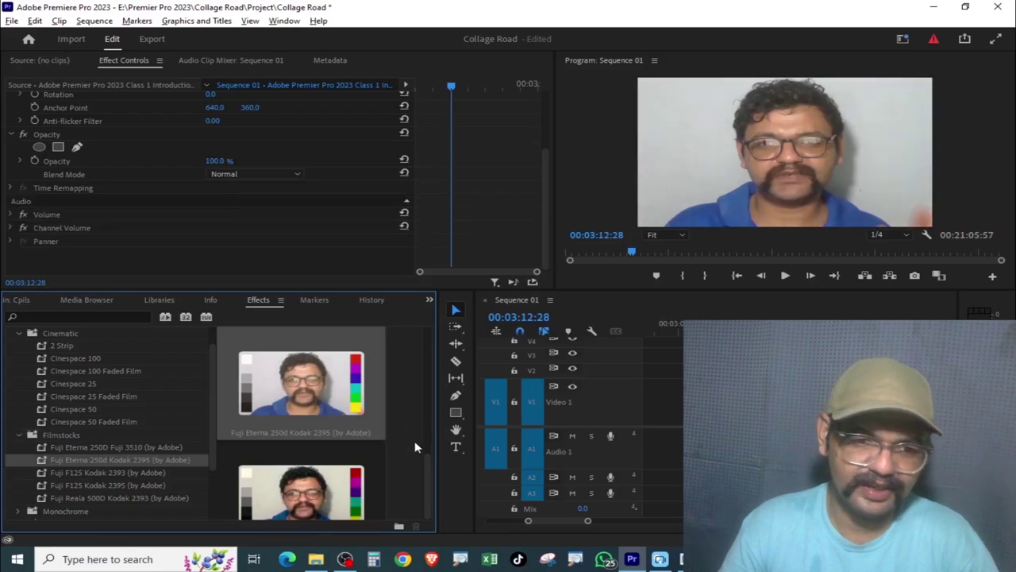
# - Apply the Monochrome Punch look, undo it, and collapse the Cinematic folder
pyautogui.scroll(-3)
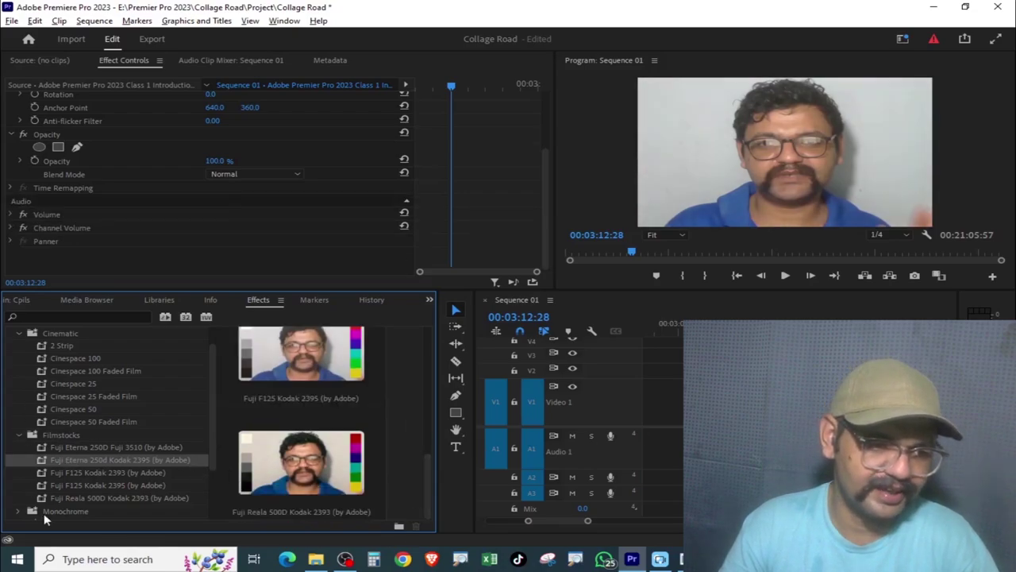
pyautogui.doubleClick(53, 513)
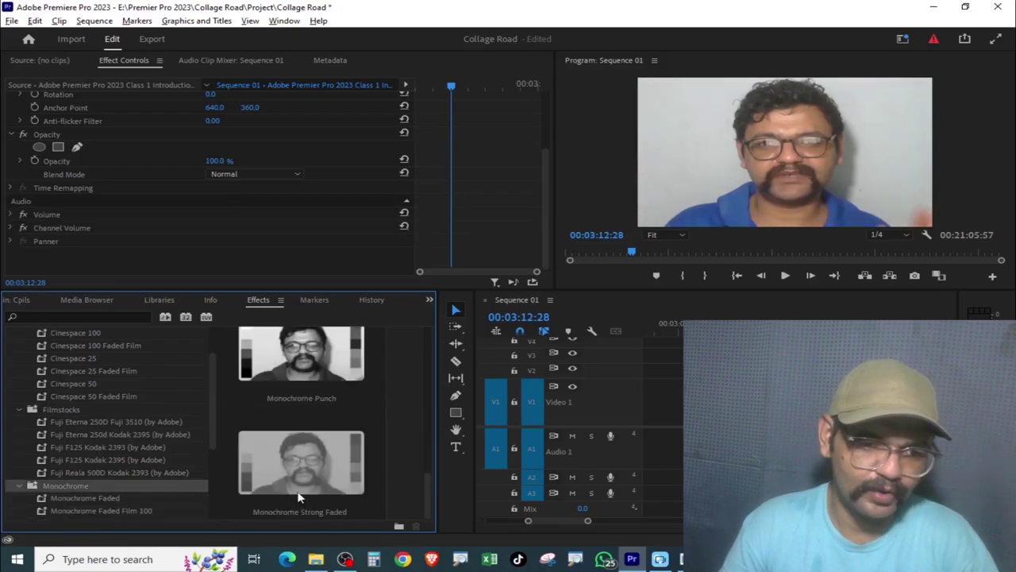
pyautogui.doubleClick(312, 326)
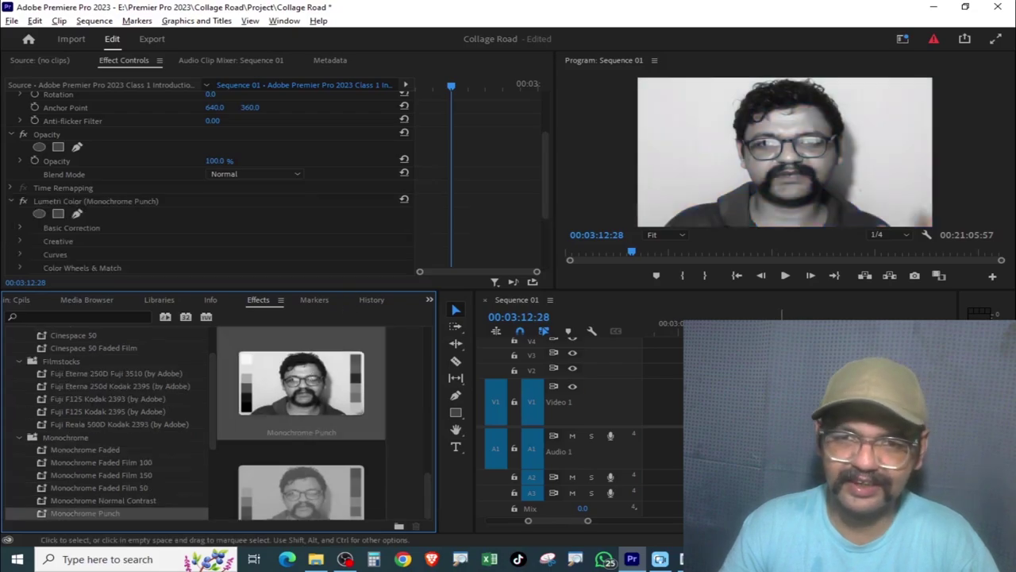
pyautogui.hotkey('ctrl', 'z')
pyautogui.scroll(3)
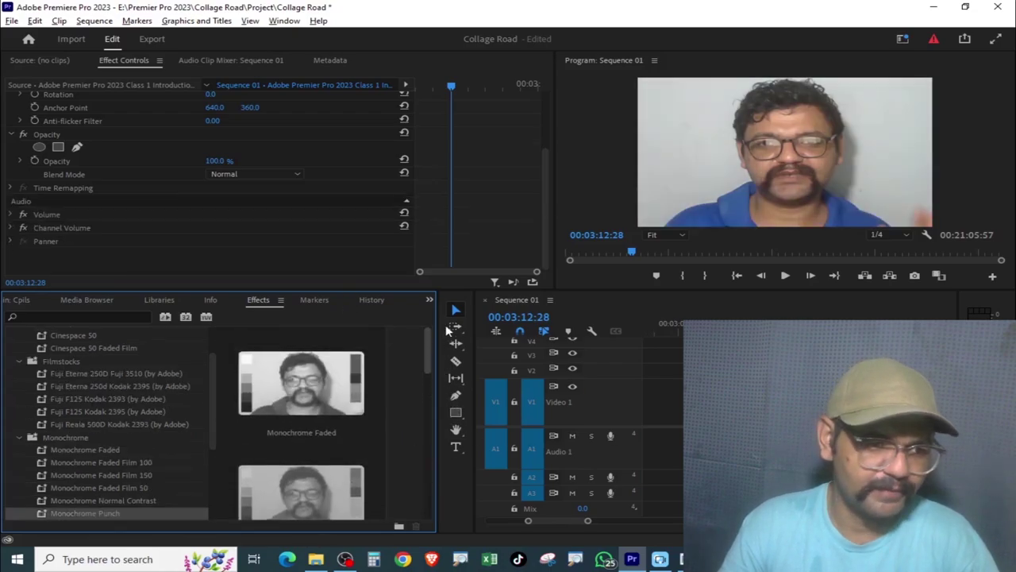
pyautogui.scroll(3)
pyautogui.click(20, 358)
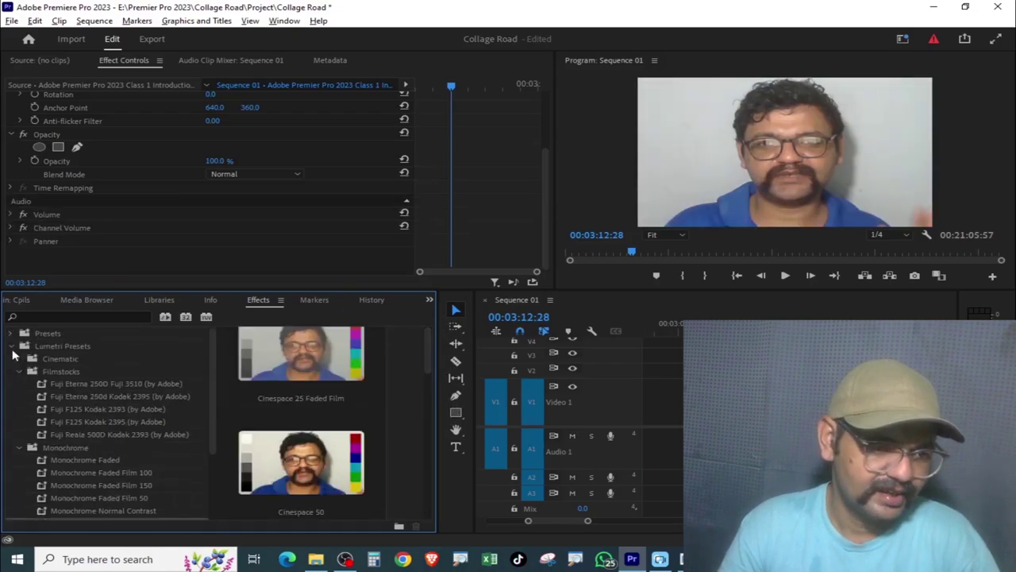
# - Reveal the Audio Transitions > Crossfade transitions, play the sequence briefly, then collapse the category
pyautogui.click(12, 345)
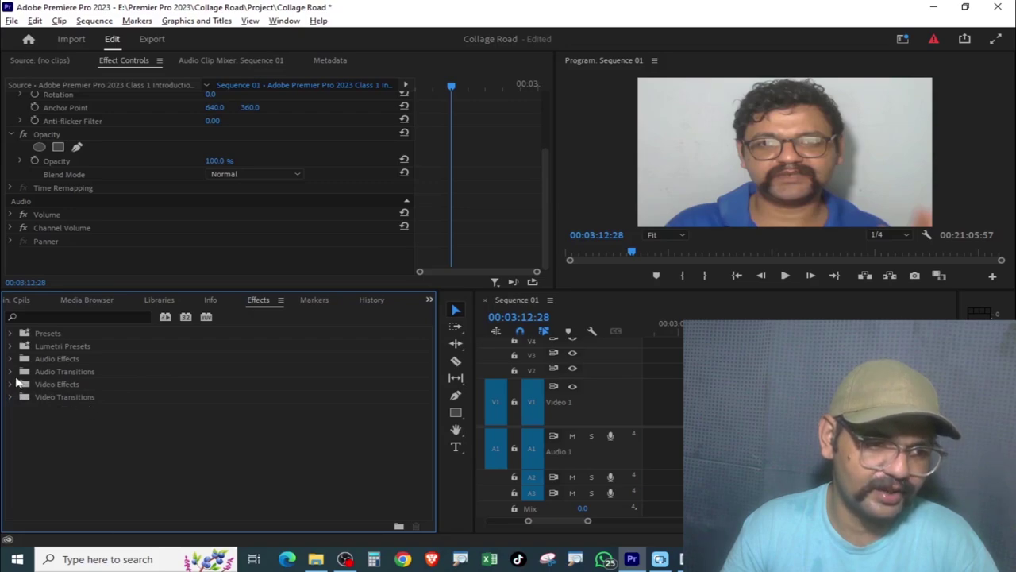
pyautogui.click(10, 372)
pyautogui.click(19, 384)
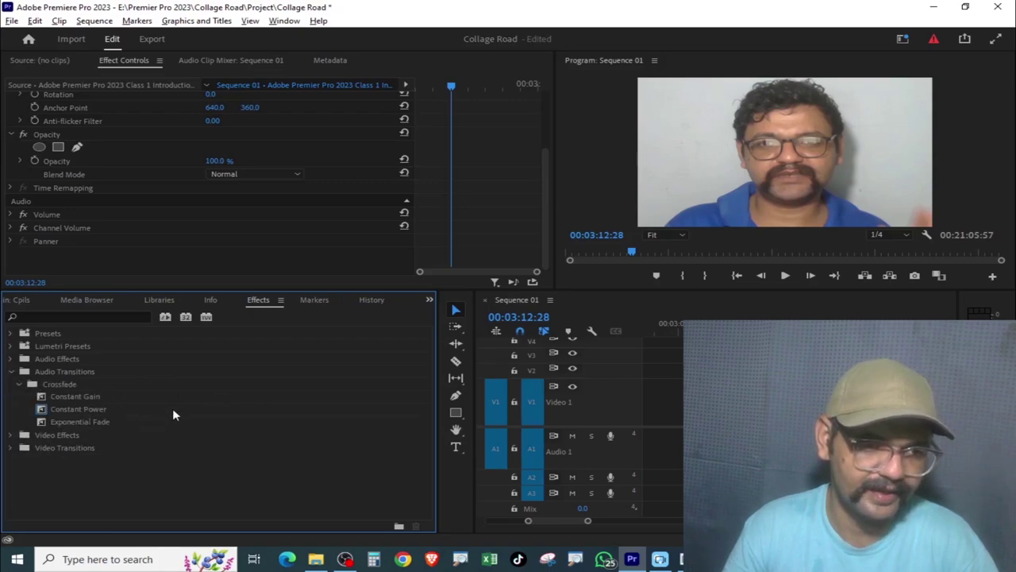
pyautogui.click(794, 373)
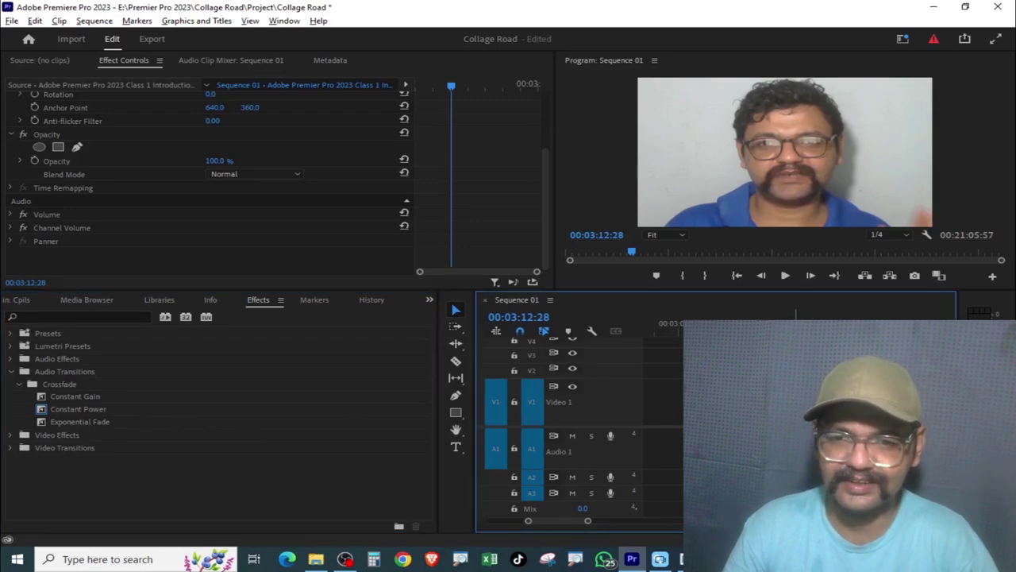
pyautogui.press('space')
pyautogui.press('space')
pyautogui.press('Up')
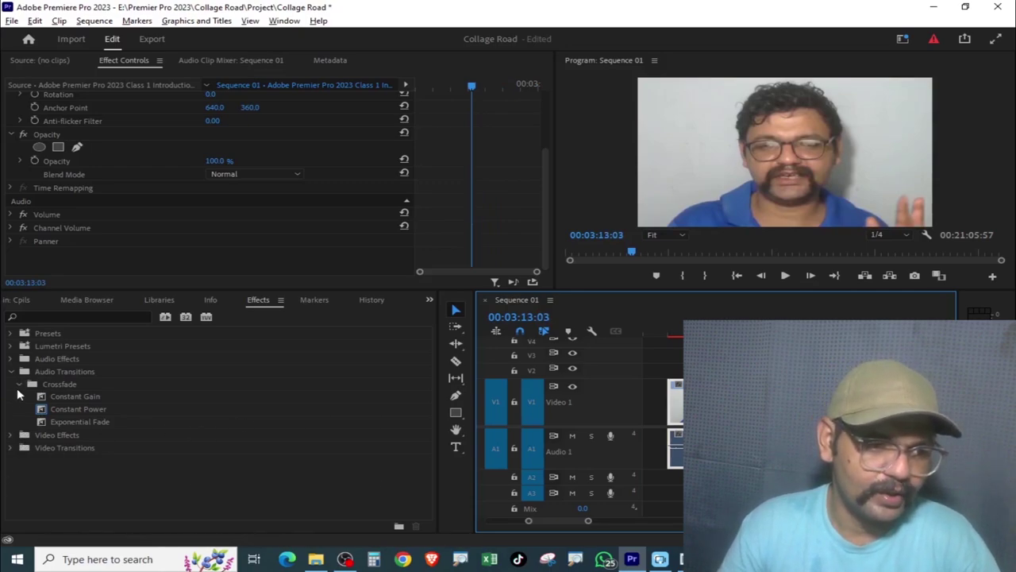
pyautogui.click(12, 373)
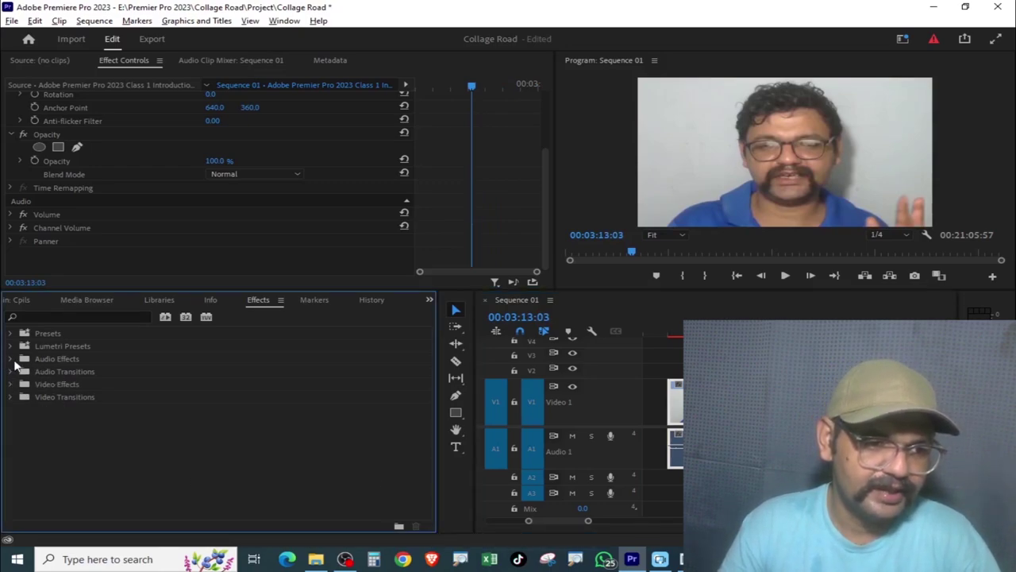
# - Add the Filter and EQ > Bass effect to the audio clip and play it back
pyautogui.click(11, 359)
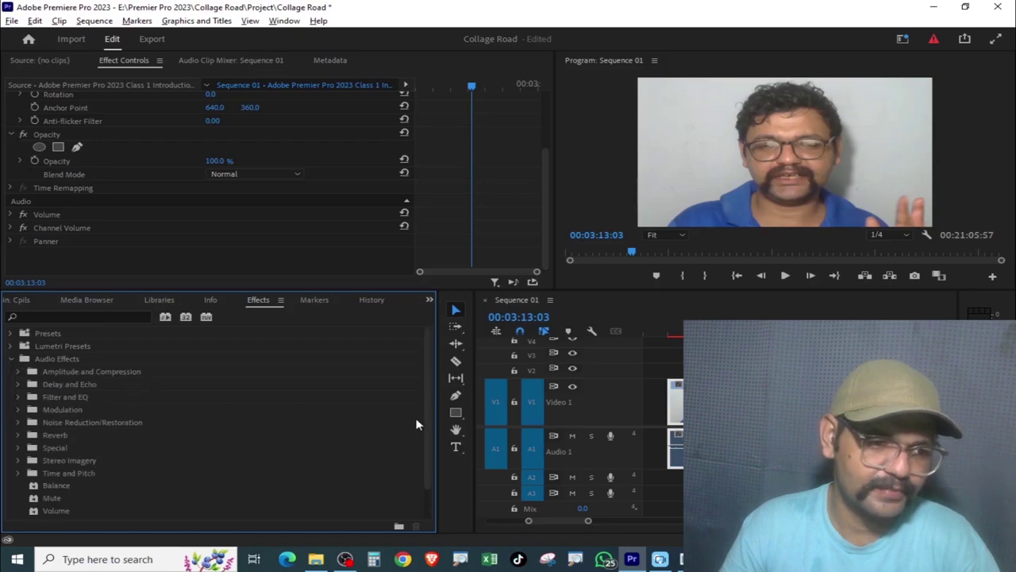
pyautogui.click(633, 441)
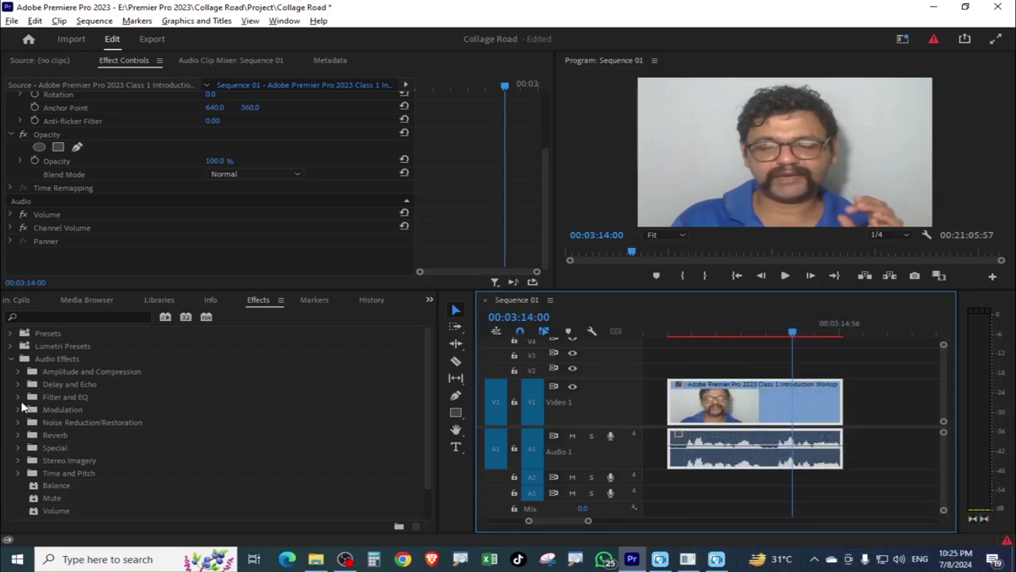
pyautogui.click(20, 399)
pyautogui.moveTo(50, 420); pyautogui.dragTo(692, 474)
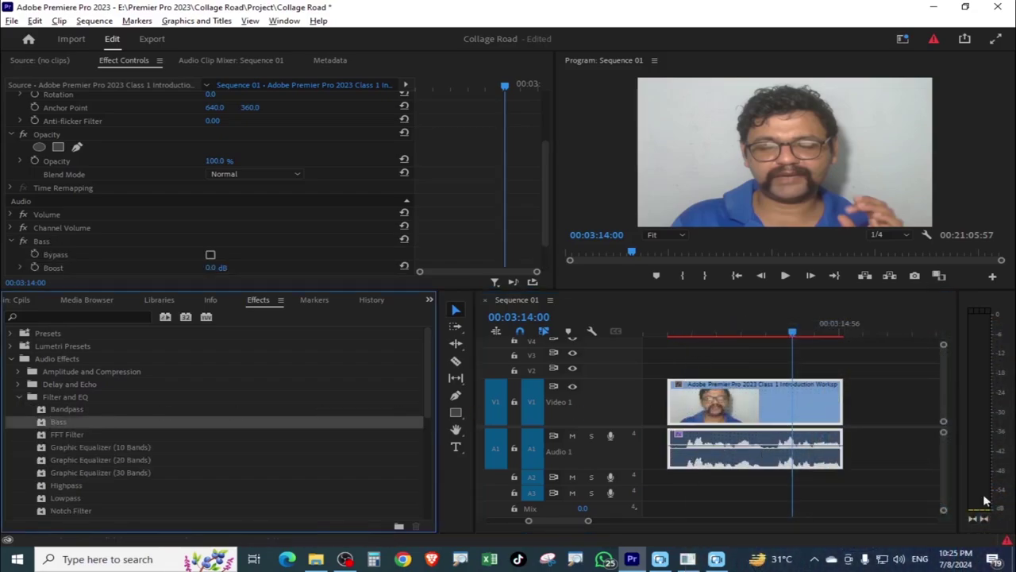
pyautogui.click(712, 325)
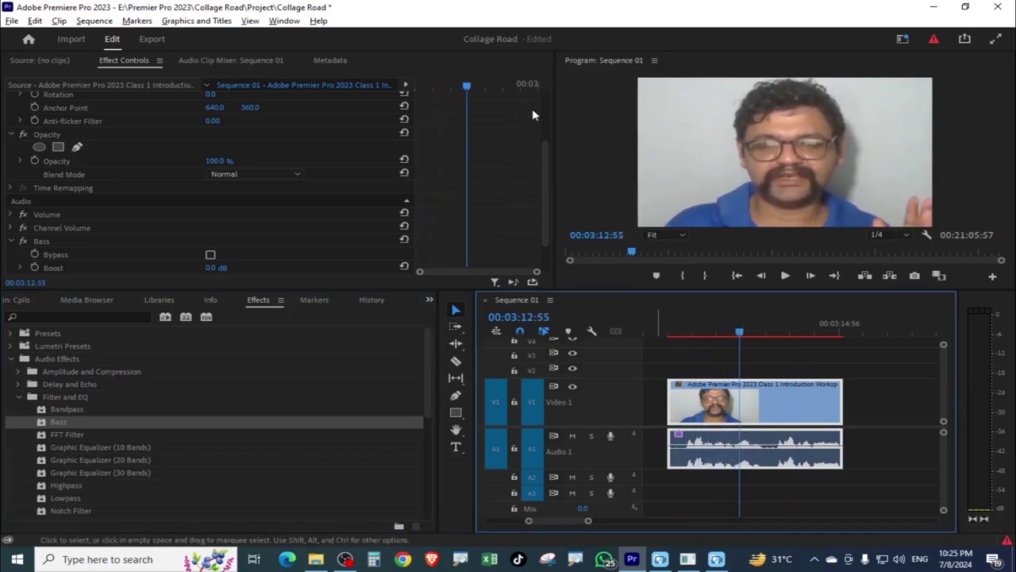
pyautogui.click(677, 332)
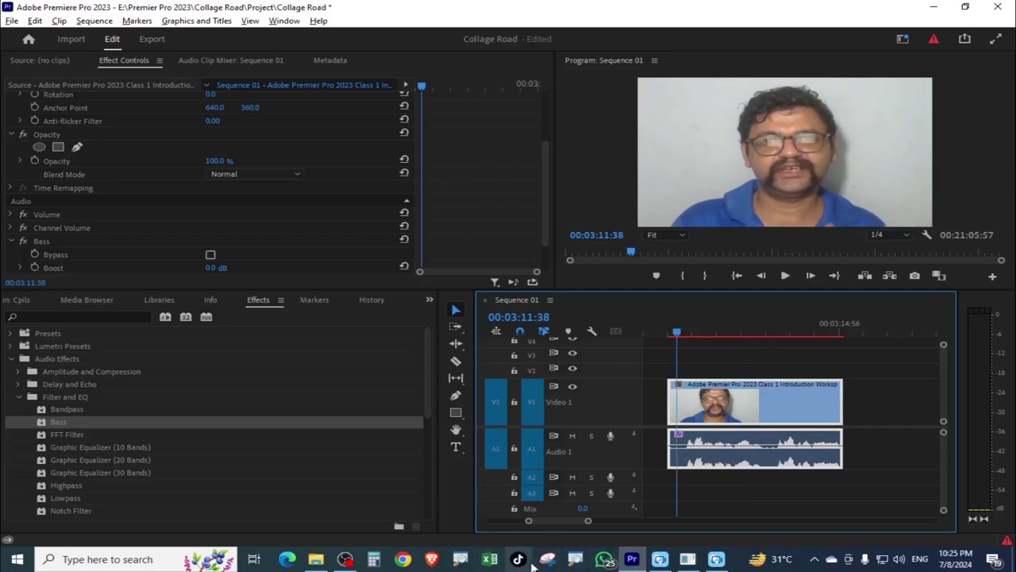
pyautogui.press('space')
pyautogui.press('space')
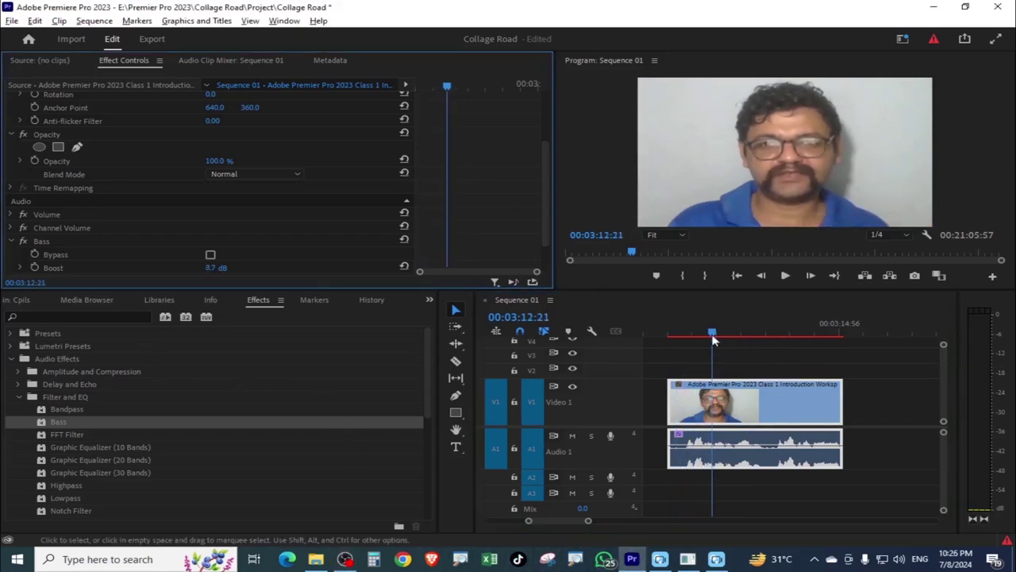
pyautogui.click(672, 332)
pyautogui.press('space')
pyautogui.press('space')
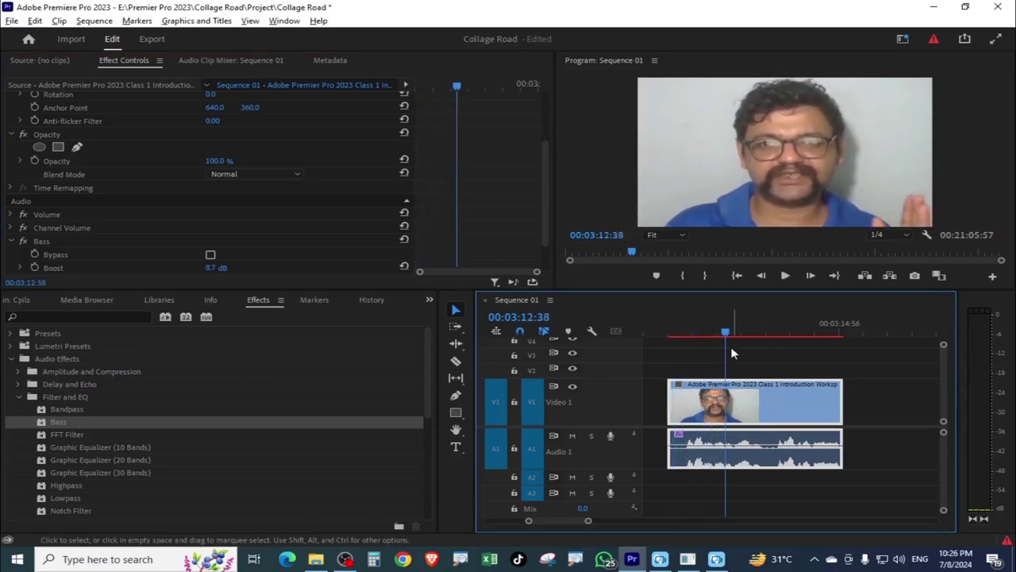
# - Raise the Bass Boost to 24.0 dB, then bypass it to compare playback
pyautogui.moveTo(212, 270); pyautogui.dragTo(262, 270)
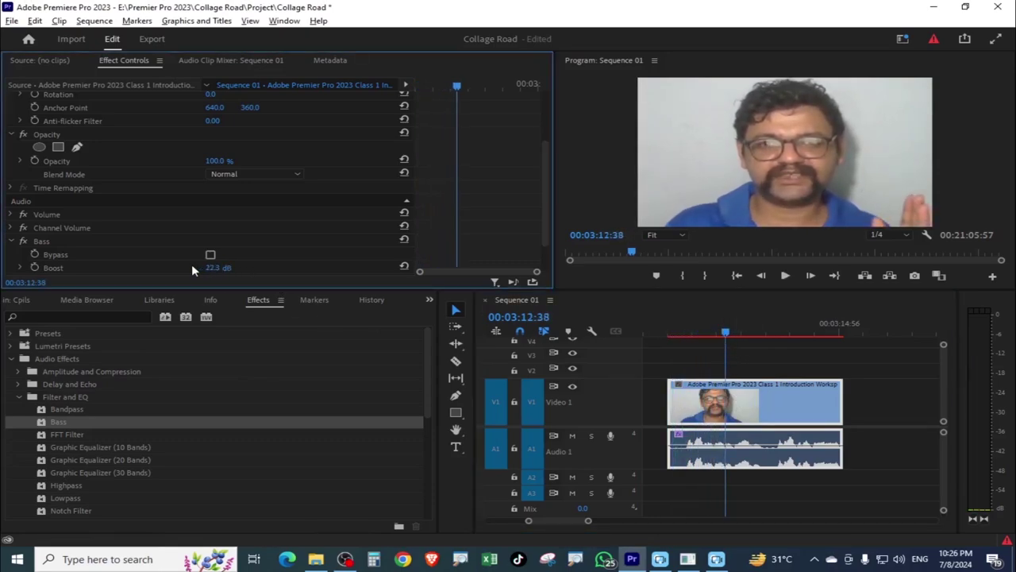
pyautogui.press('space')
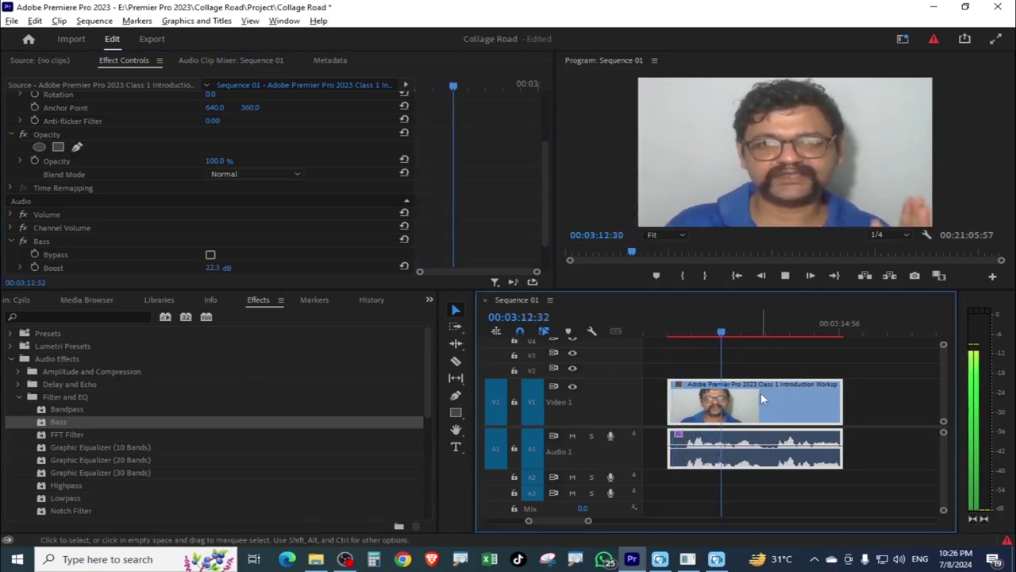
pyautogui.press('space')
pyautogui.moveTo(213, 268); pyautogui.dragTo(230, 268)
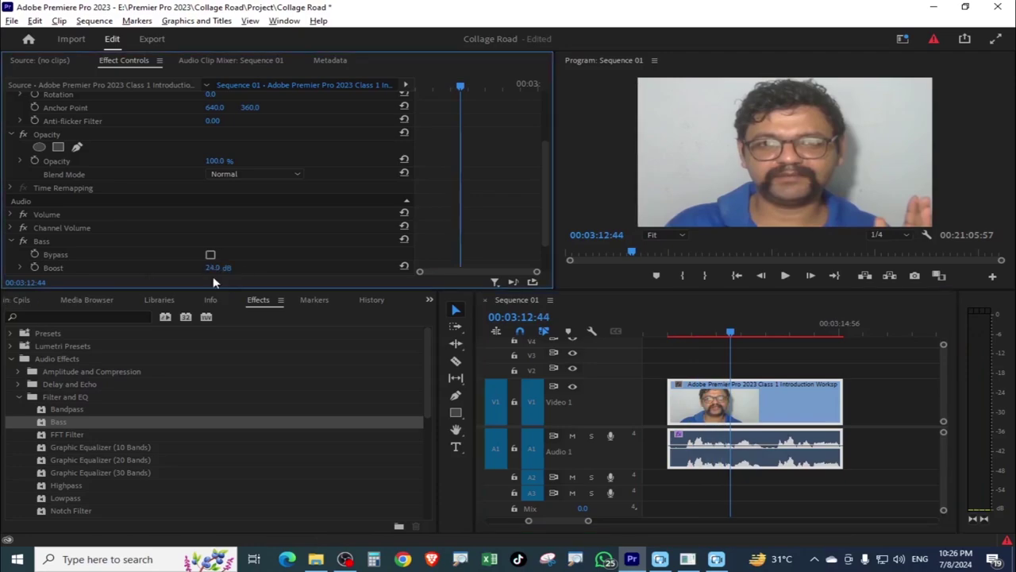
pyautogui.click(210, 254)
pyautogui.click(717, 331)
pyautogui.press('space')
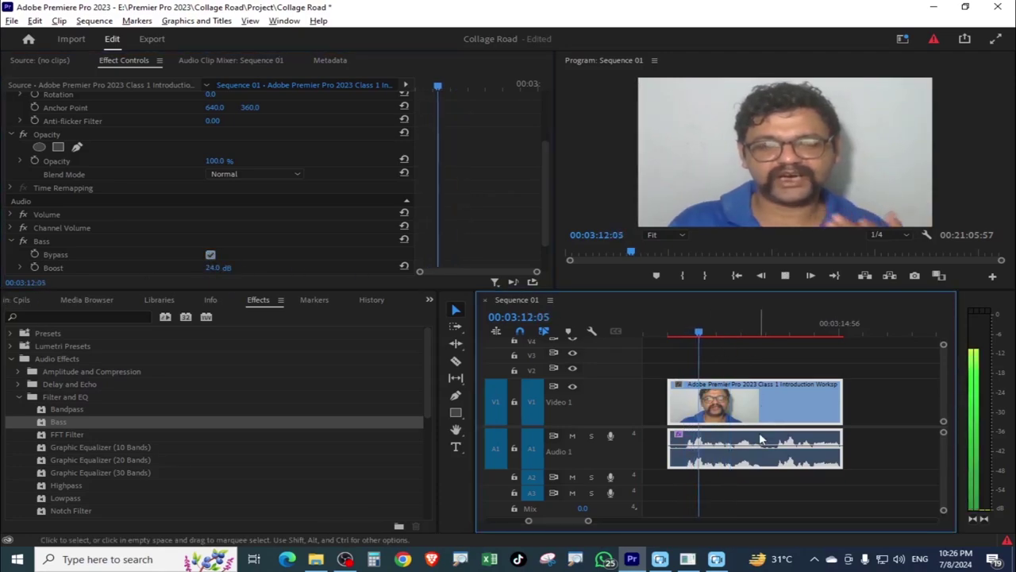
pyautogui.press('space')
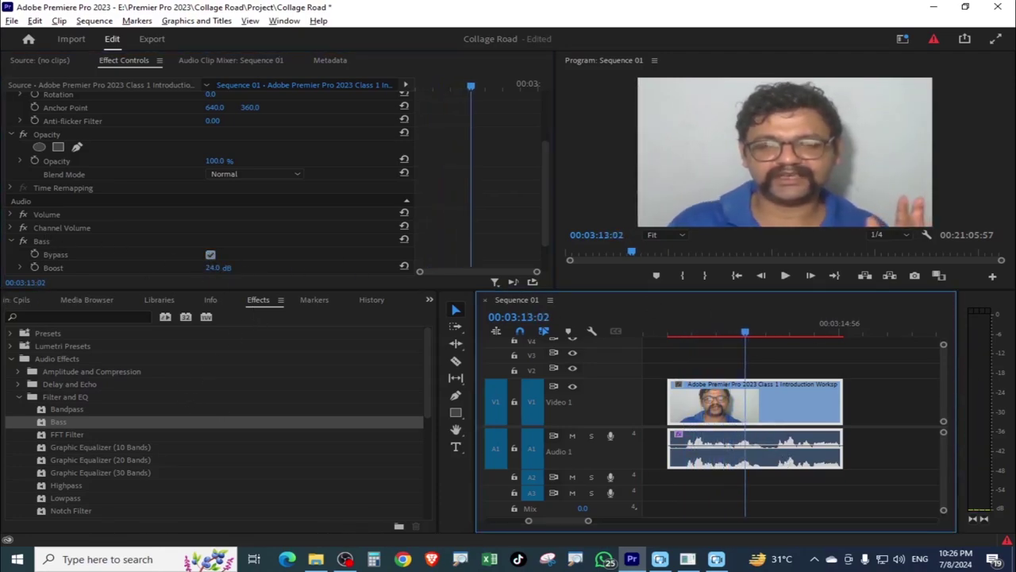
# - Delete the Bass effect from the clip
pyautogui.press('F12')
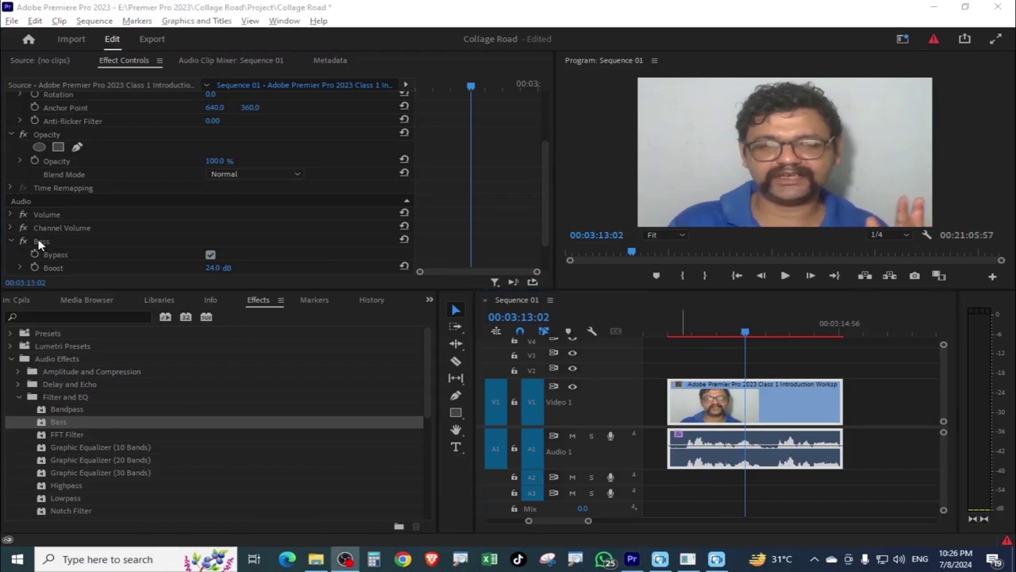
pyautogui.click(39, 242)
pyautogui.press('Delete')
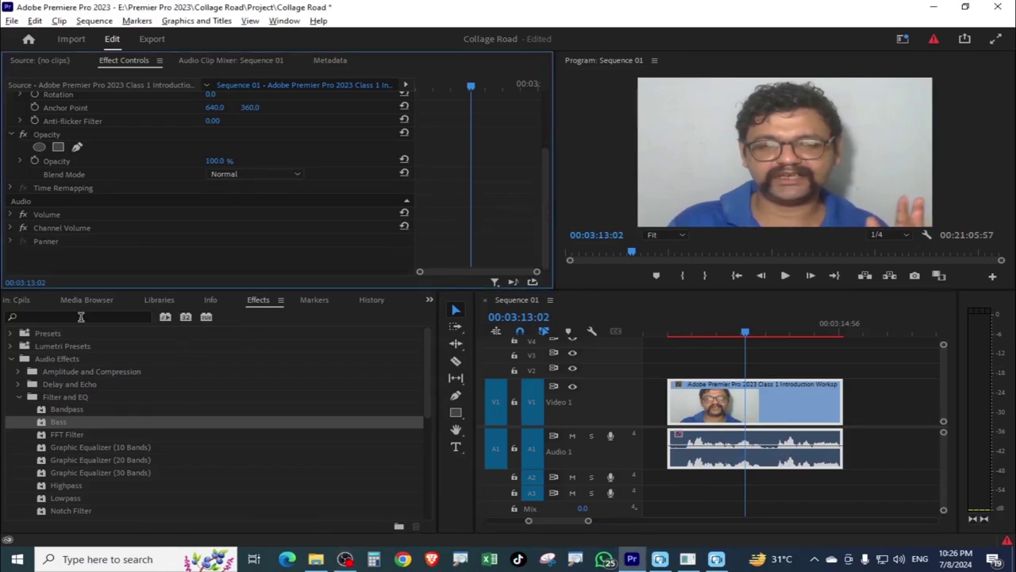
# - Drag the Delay effect from Audio Effects > Delay and Echo onto the audio clip
pyautogui.click(81, 317)
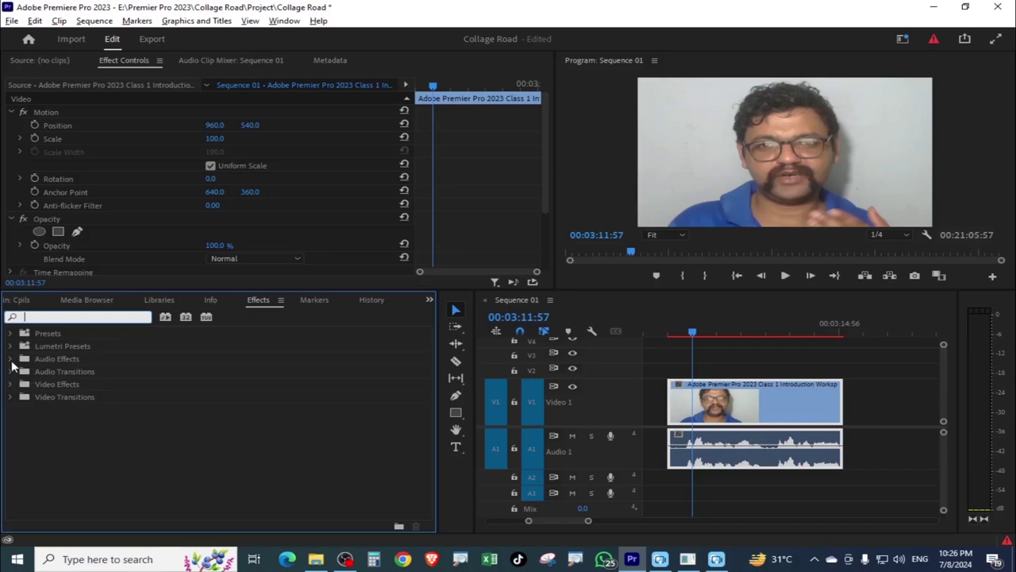
pyautogui.click(11, 359)
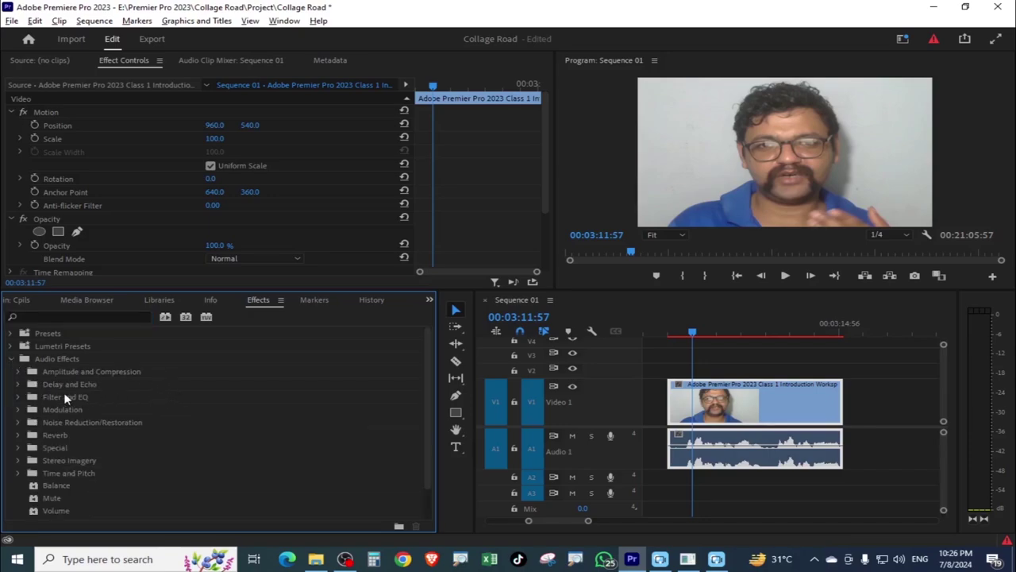
pyautogui.click(22, 386)
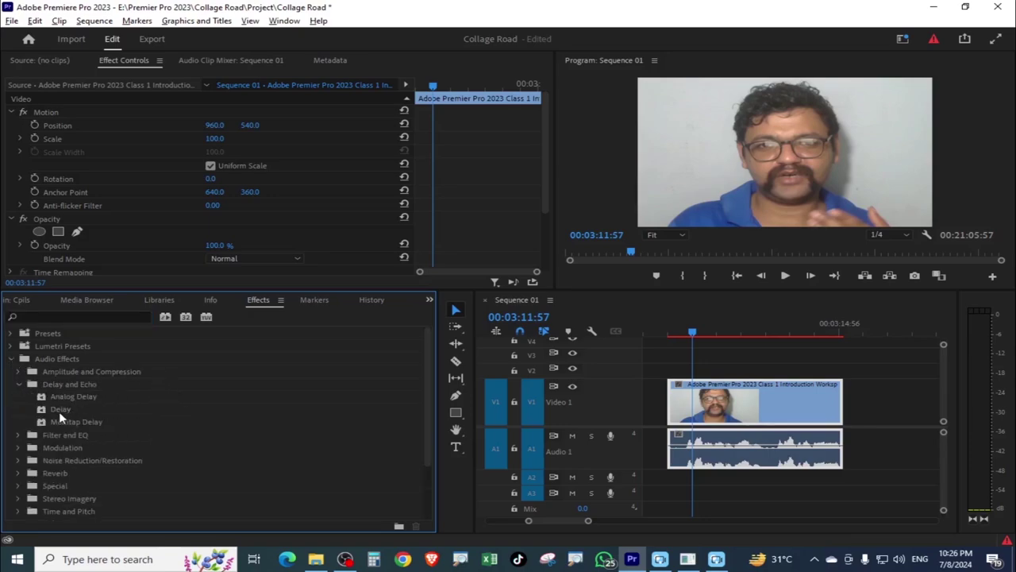
pyautogui.click(64, 397)
pyautogui.click(79, 422)
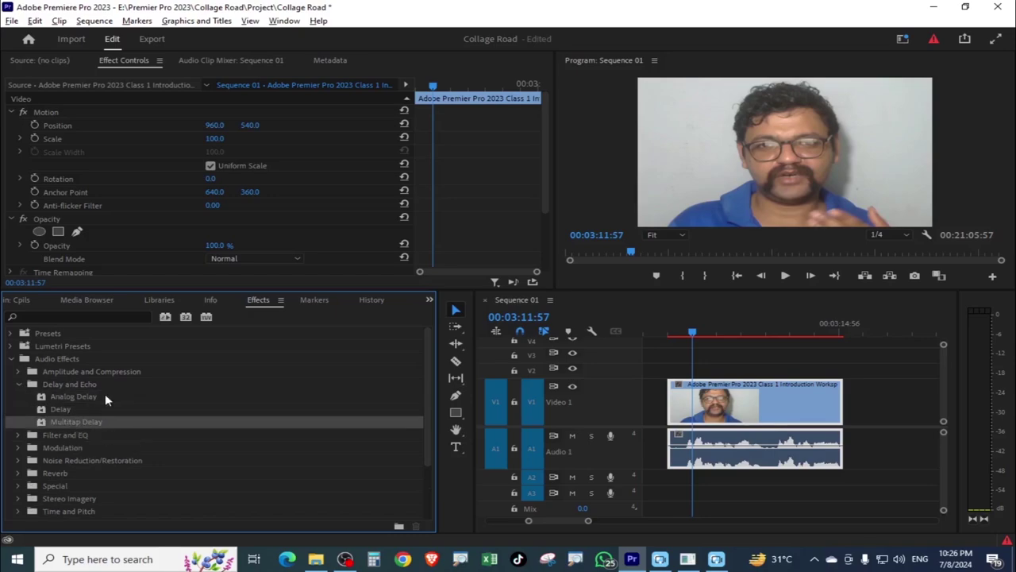
pyautogui.click(56, 408)
pyautogui.moveTo(56, 408); pyautogui.dragTo(726, 457)
# - Play the clip from slightly earlier to hear the 1.000-second, 50% feedback echo
pyautogui.click(687, 330)
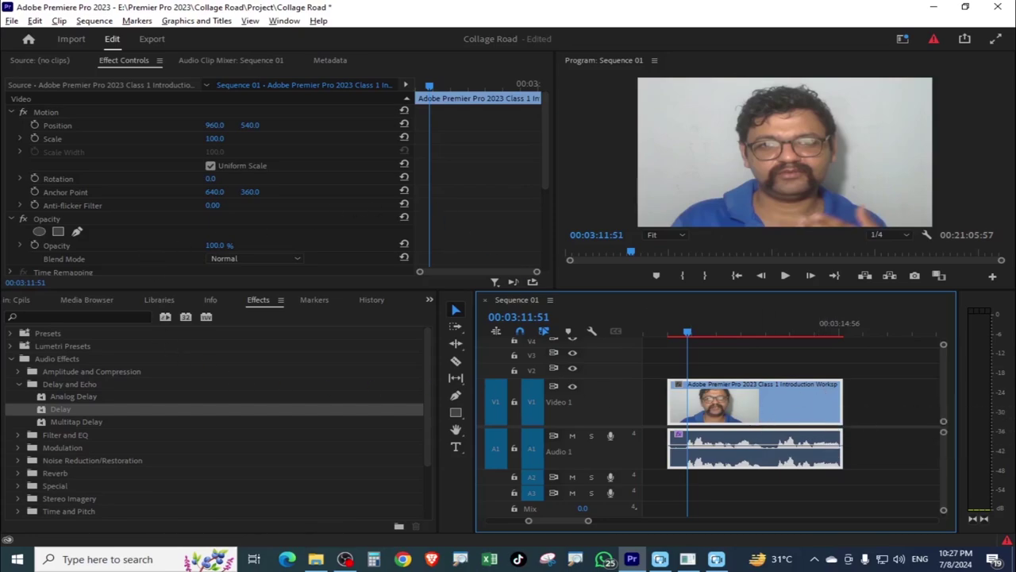
pyautogui.press('space')
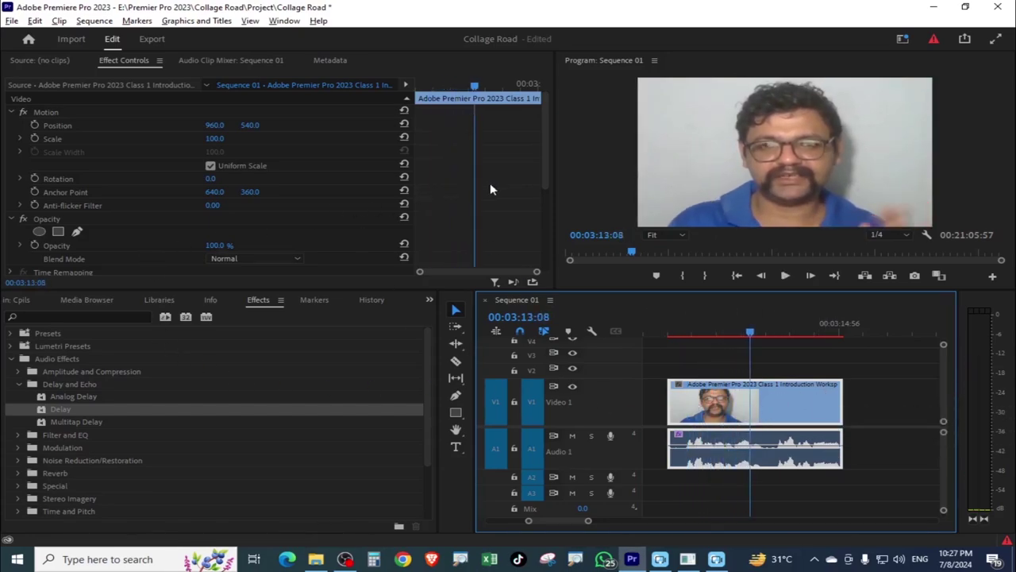
pyautogui.moveTo(547, 170); pyautogui.dragTo(540, 243)
pyautogui.click(678, 330)
pyautogui.press('space')
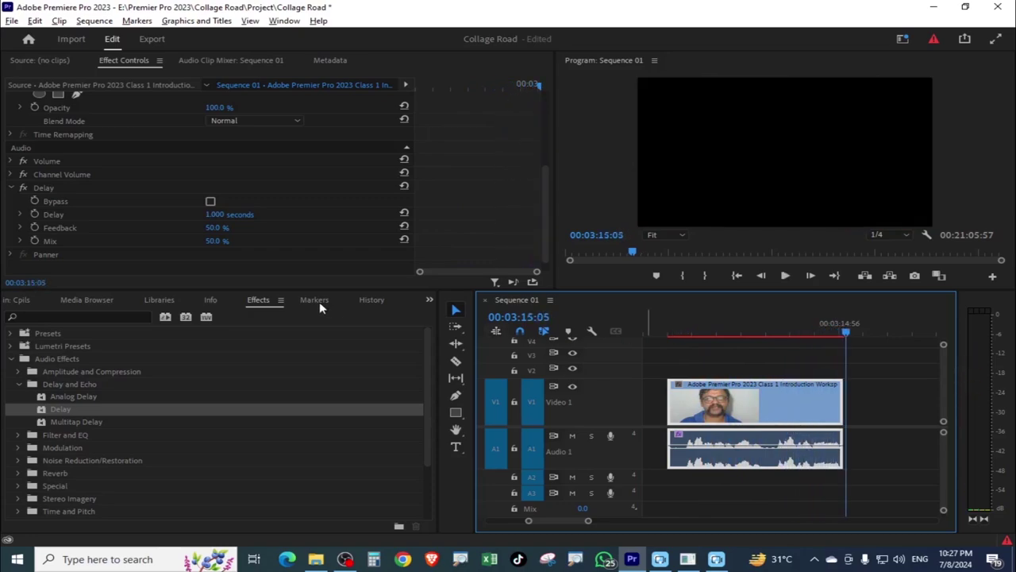
# - Raise the Delay Feedback to 100% and replay the section
pyautogui.click(345, 559)
pyautogui.click(712, 330)
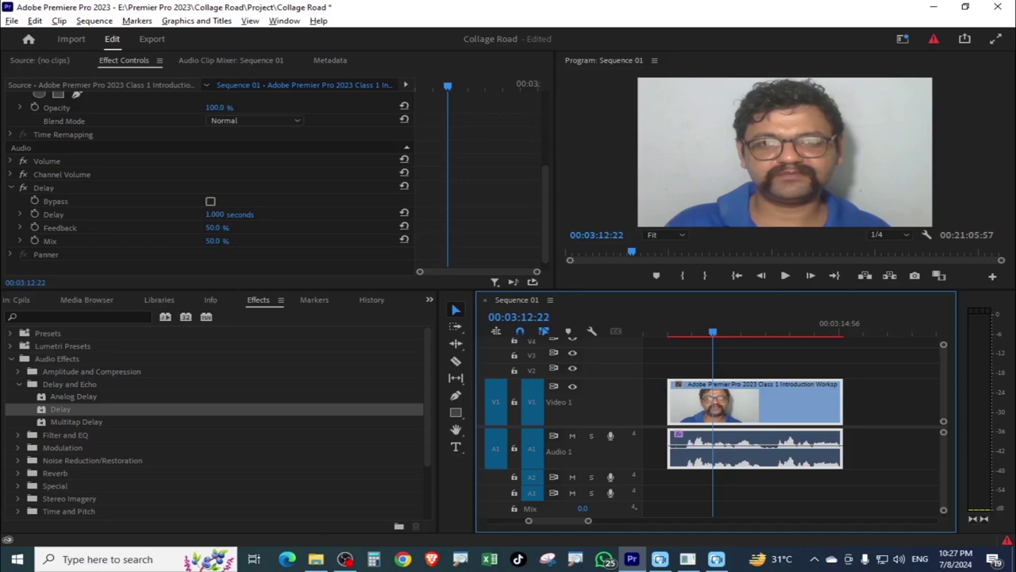
pyautogui.click(345, 559)
pyautogui.click(701, 332)
pyautogui.press('space')
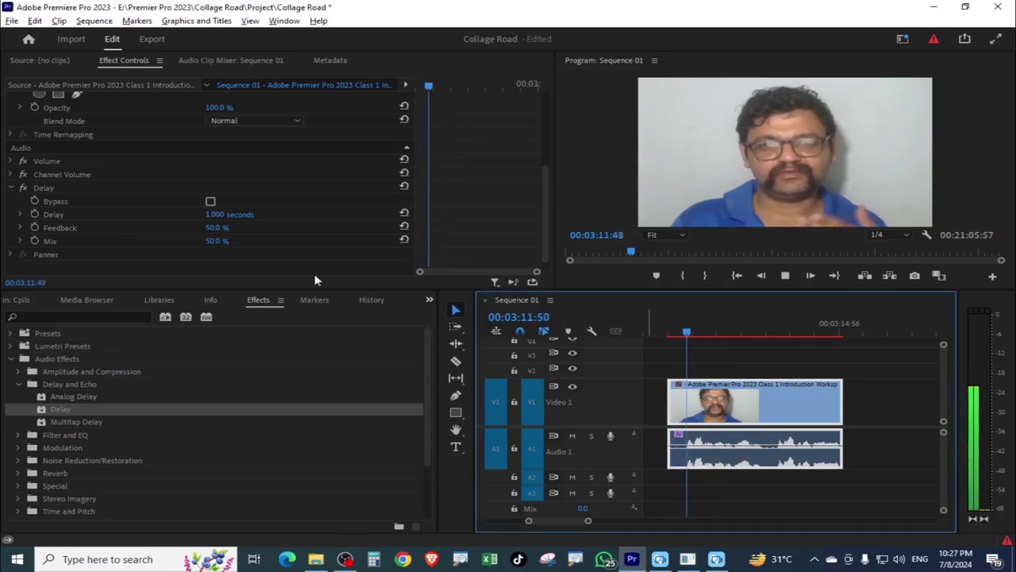
pyautogui.moveTo(218, 228); pyautogui.dragTo(270, 228)
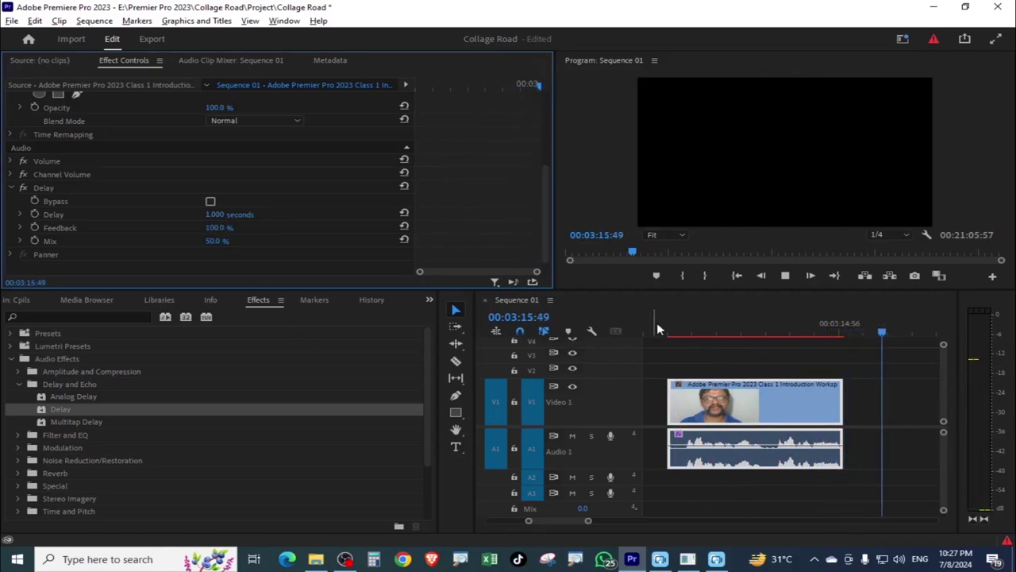
pyautogui.click(658, 332)
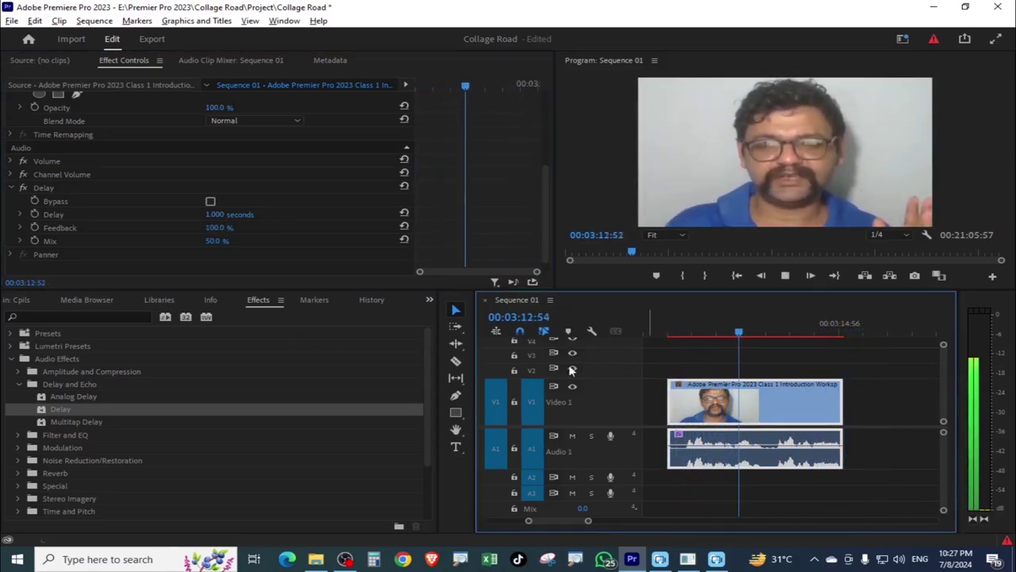
pyautogui.press('space')
# - Lengthen the Delay time to 2.000 seconds and play back the longer echo
pyautogui.moveTo(227, 214); pyautogui.dragTo(423, 243)
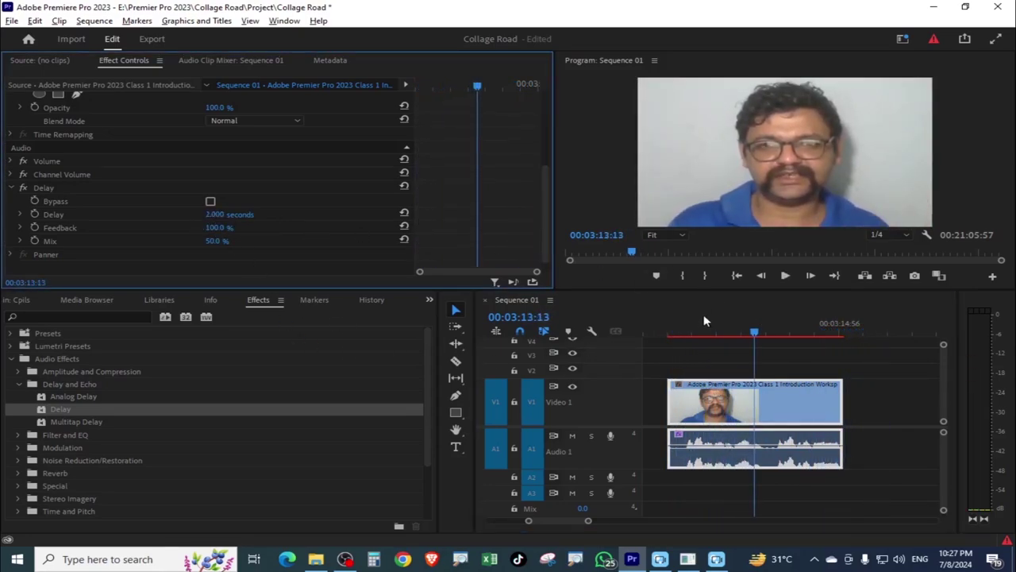
pyautogui.click(681, 332)
pyautogui.press('space')
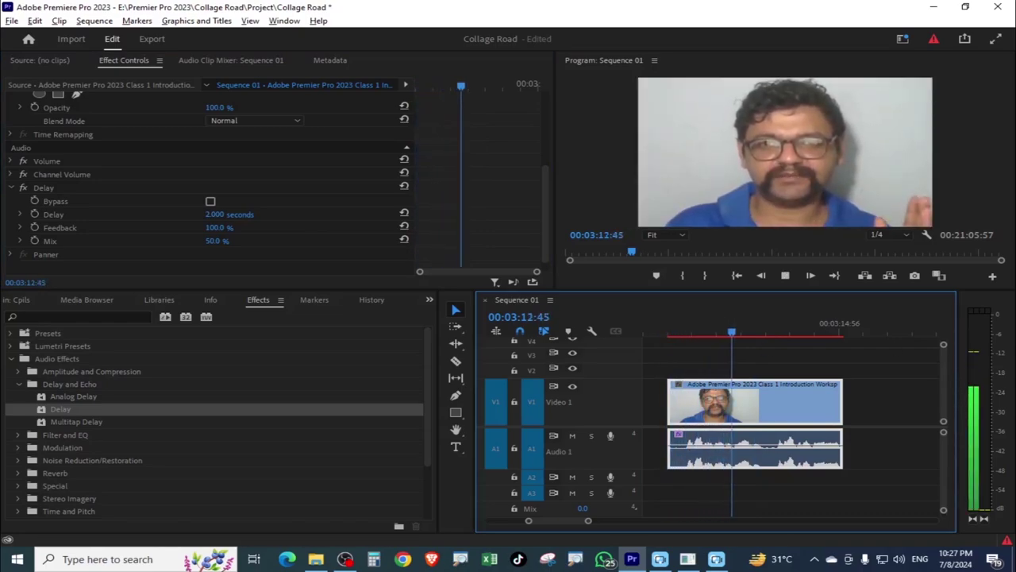
pyautogui.click(344, 559)
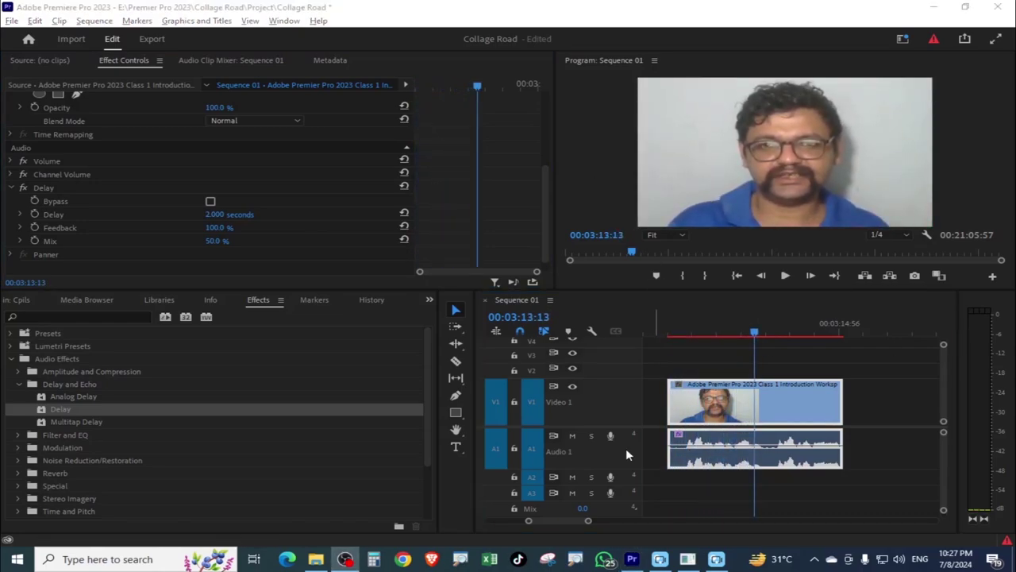
pyautogui.click(774, 454)
# - Reselect the linked video and audio clip in the sequence
pyautogui.click(850, 499)
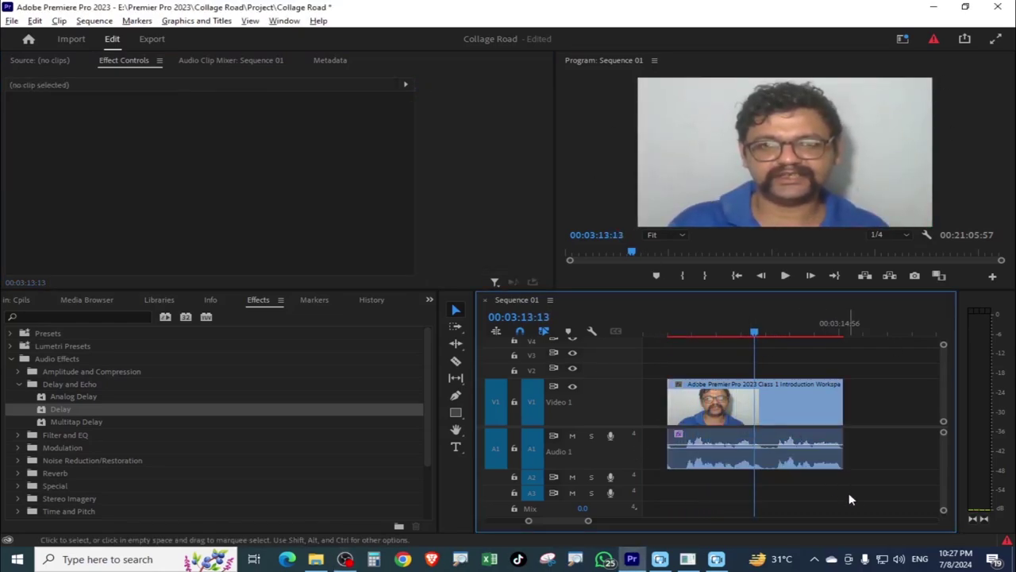
pyautogui.click(811, 447)
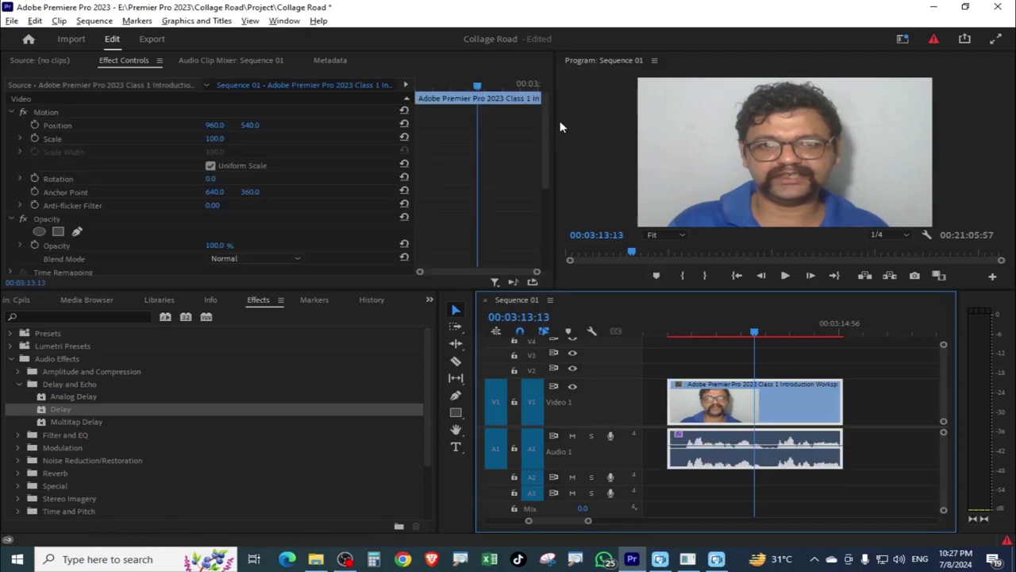
pyautogui.moveTo(545, 131); pyautogui.dragTo(526, 262)
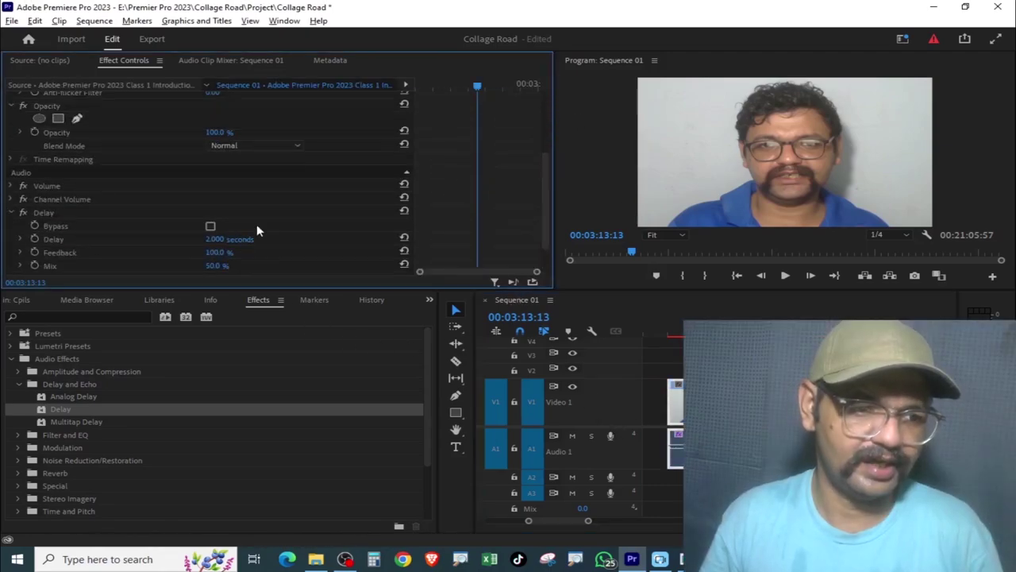
# - Collapse Audio Effects and show the Collage Road project root with its 13 items
pyautogui.click(11, 359)
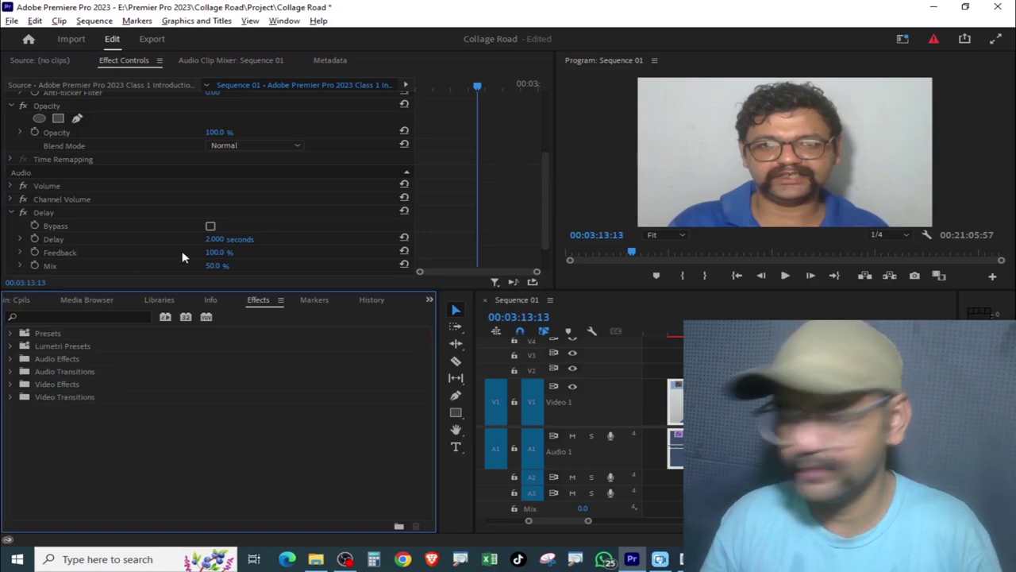
pyautogui.click(22, 299)
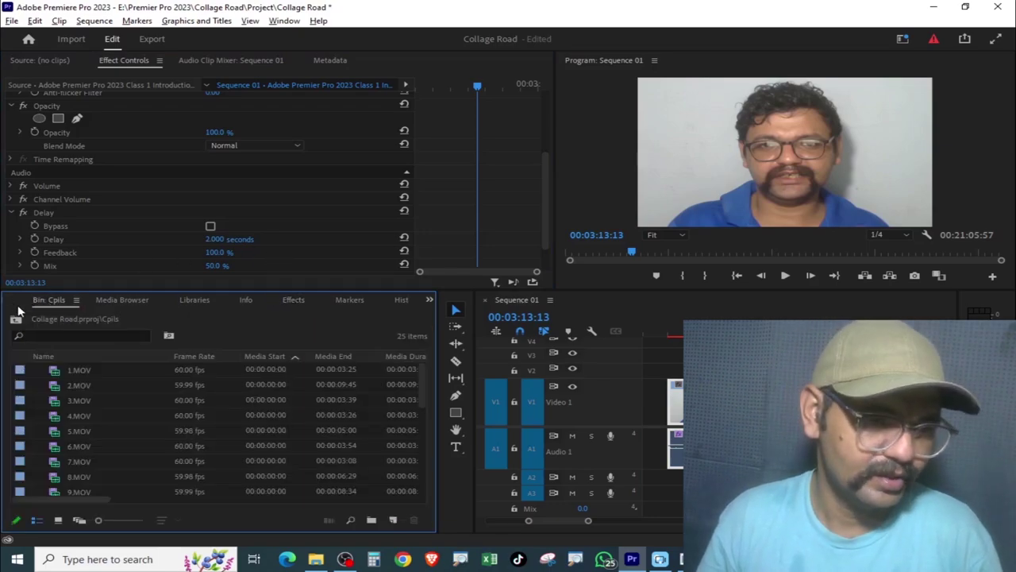
pyautogui.click(15, 320)
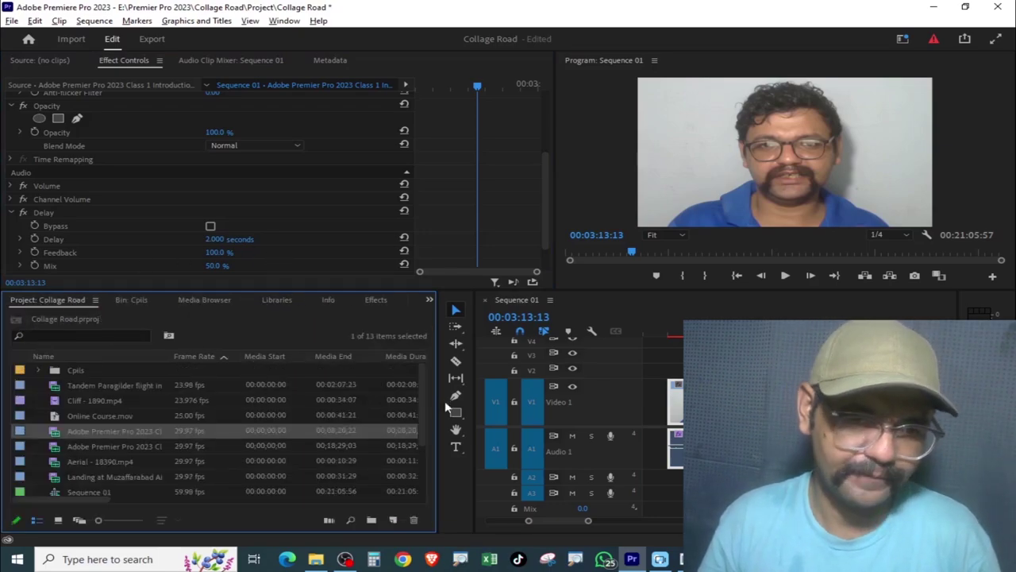
# - Zoom the sequence timeline out to show more of the sequence
pyautogui.moveTo(424, 388); pyautogui.dragTo(411, 464)
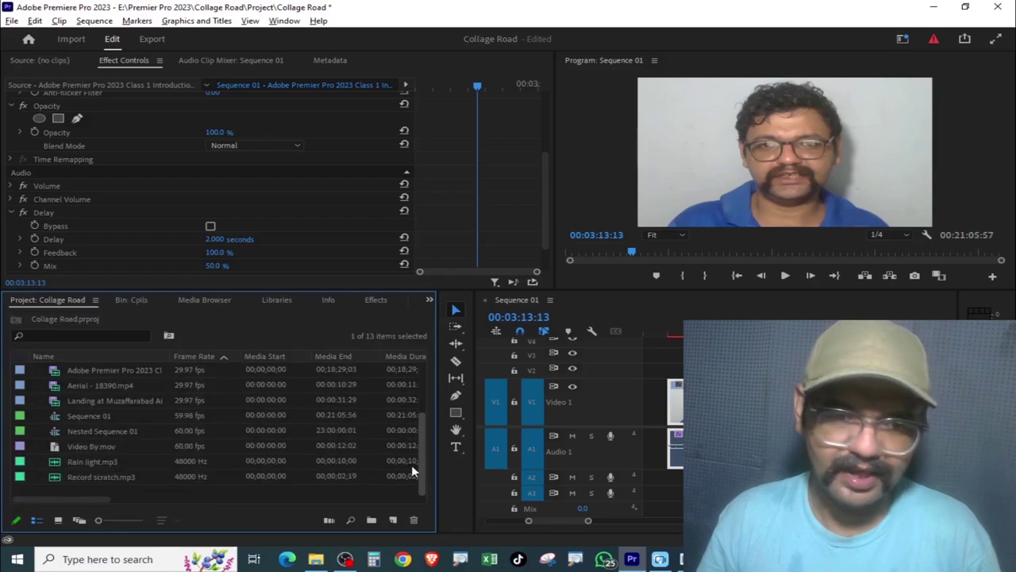
pyautogui.scroll(3)
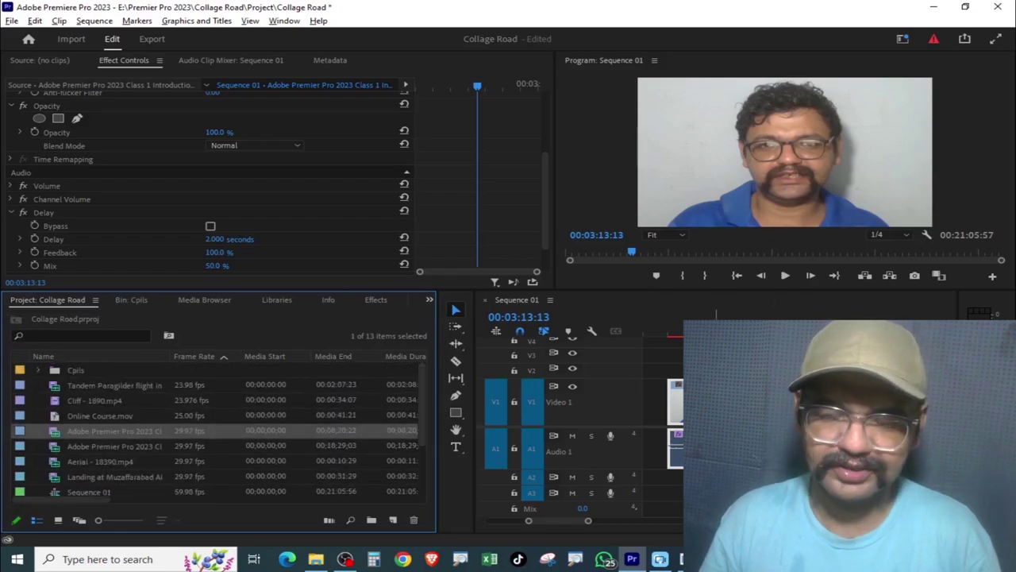
pyautogui.click(741, 411)
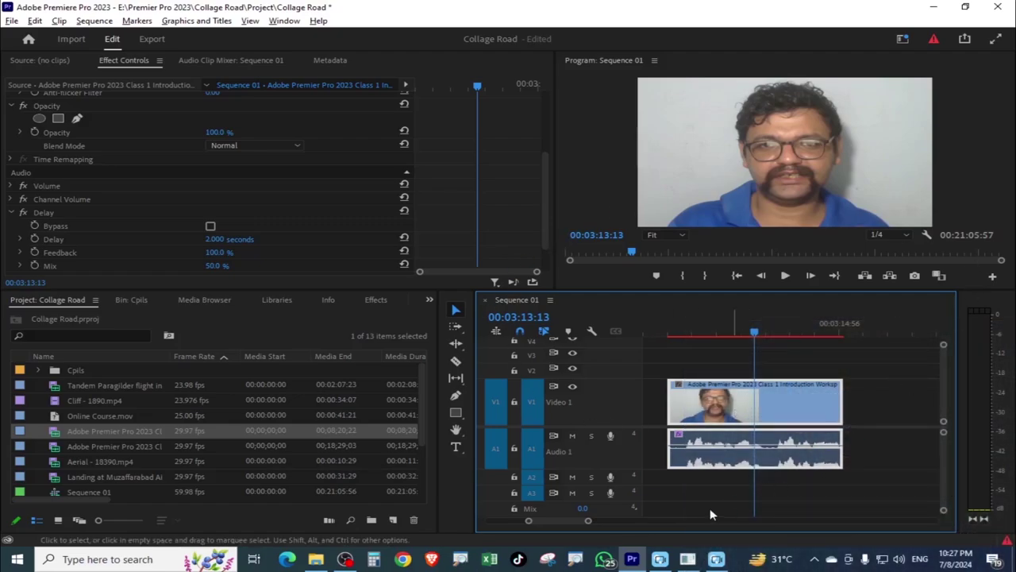
pyautogui.moveTo(588, 521); pyautogui.dragTo(622, 521)
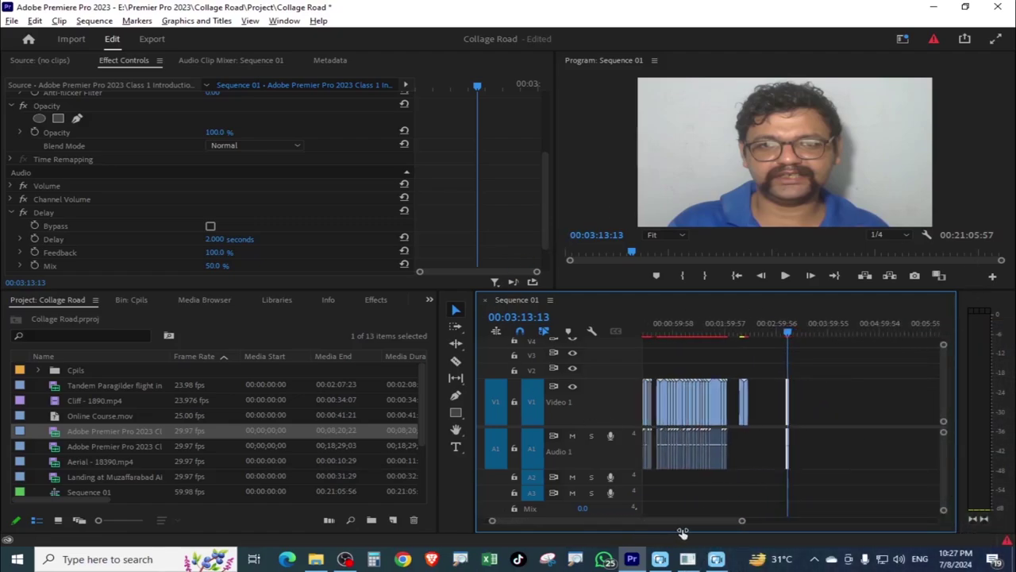